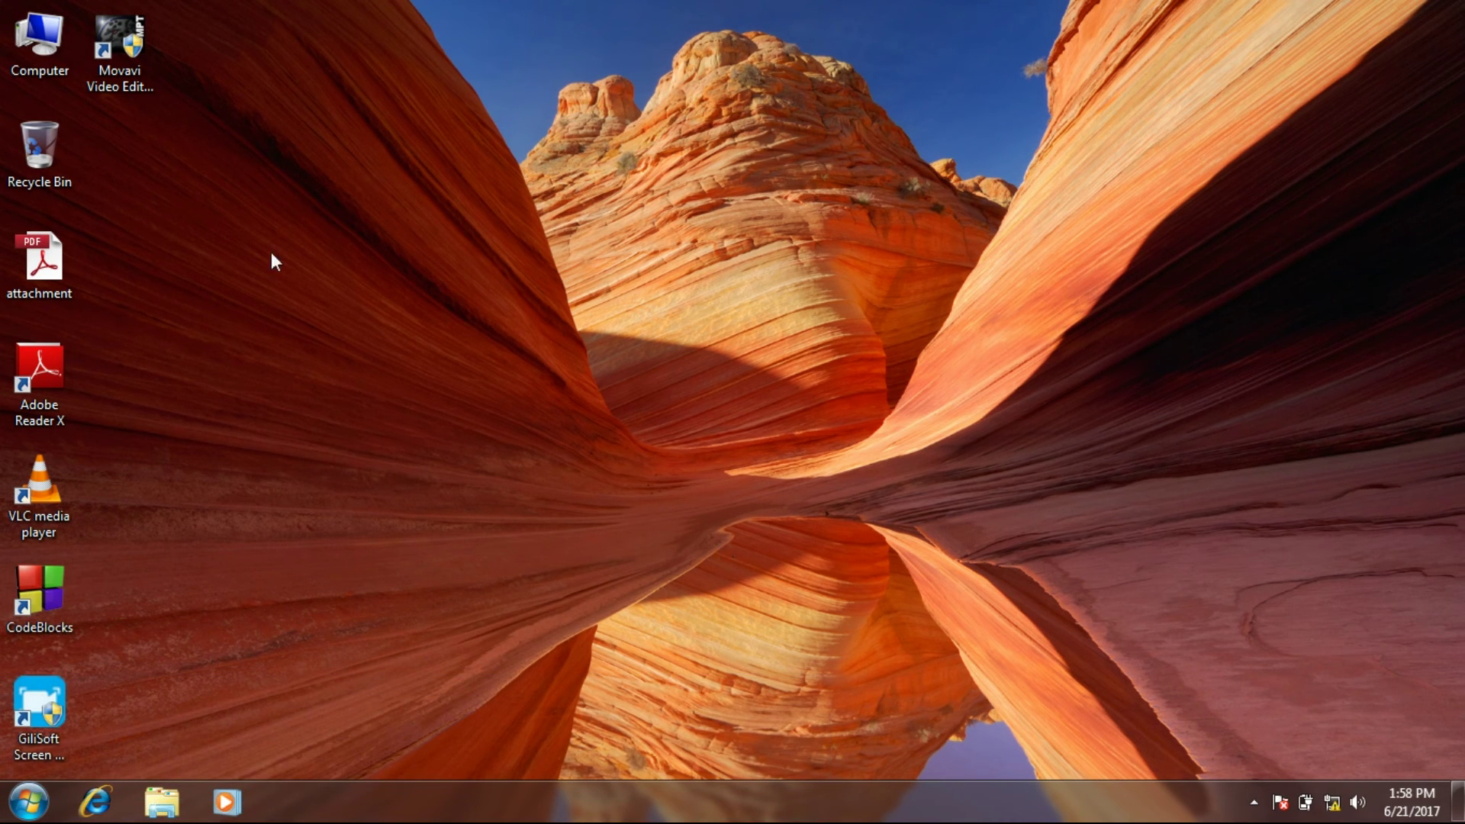
Open the computer's System Properties to view its computer name and workgroup.
right_click(28, 24)
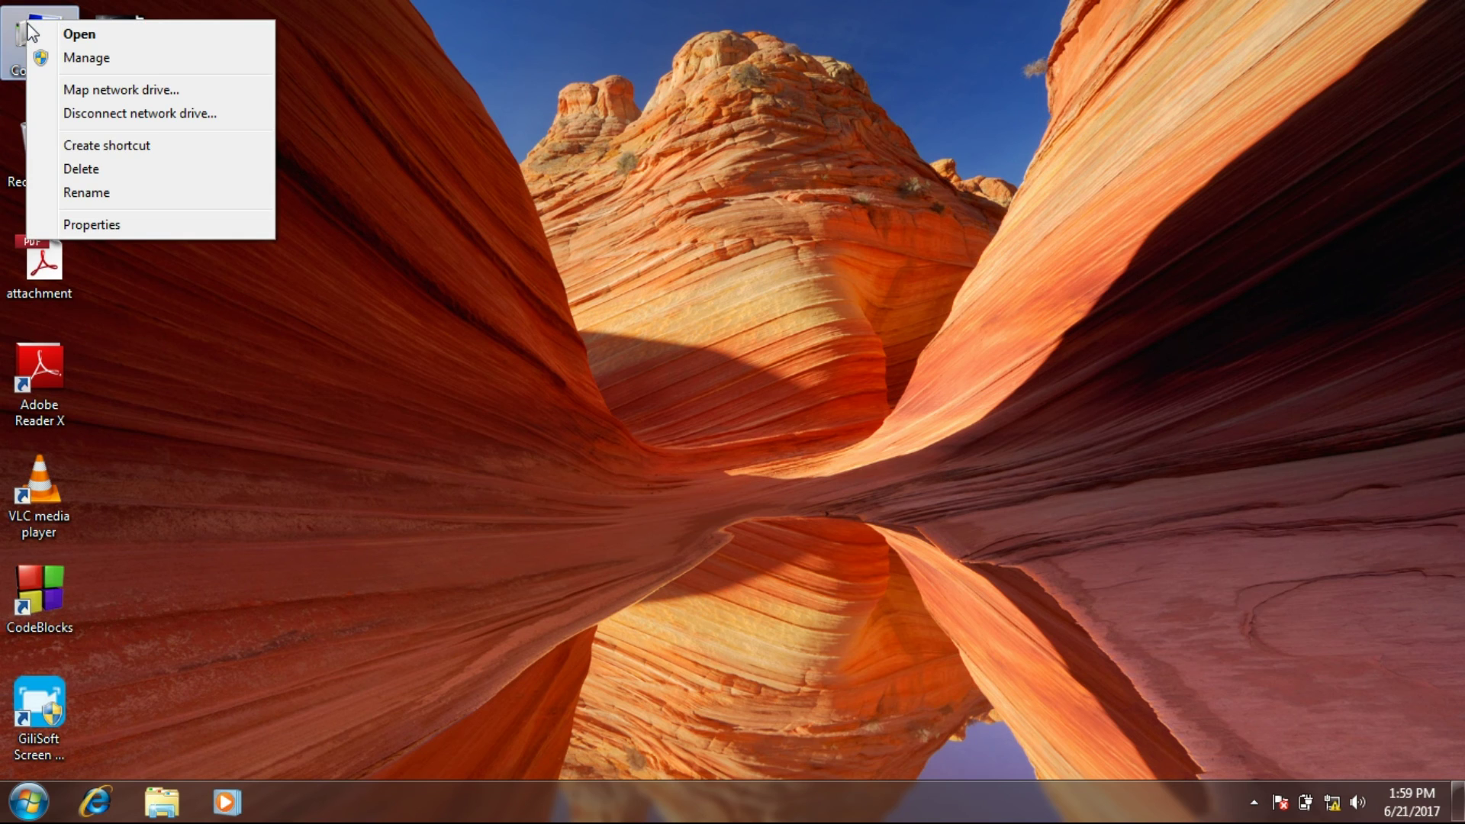
click(72, 226)
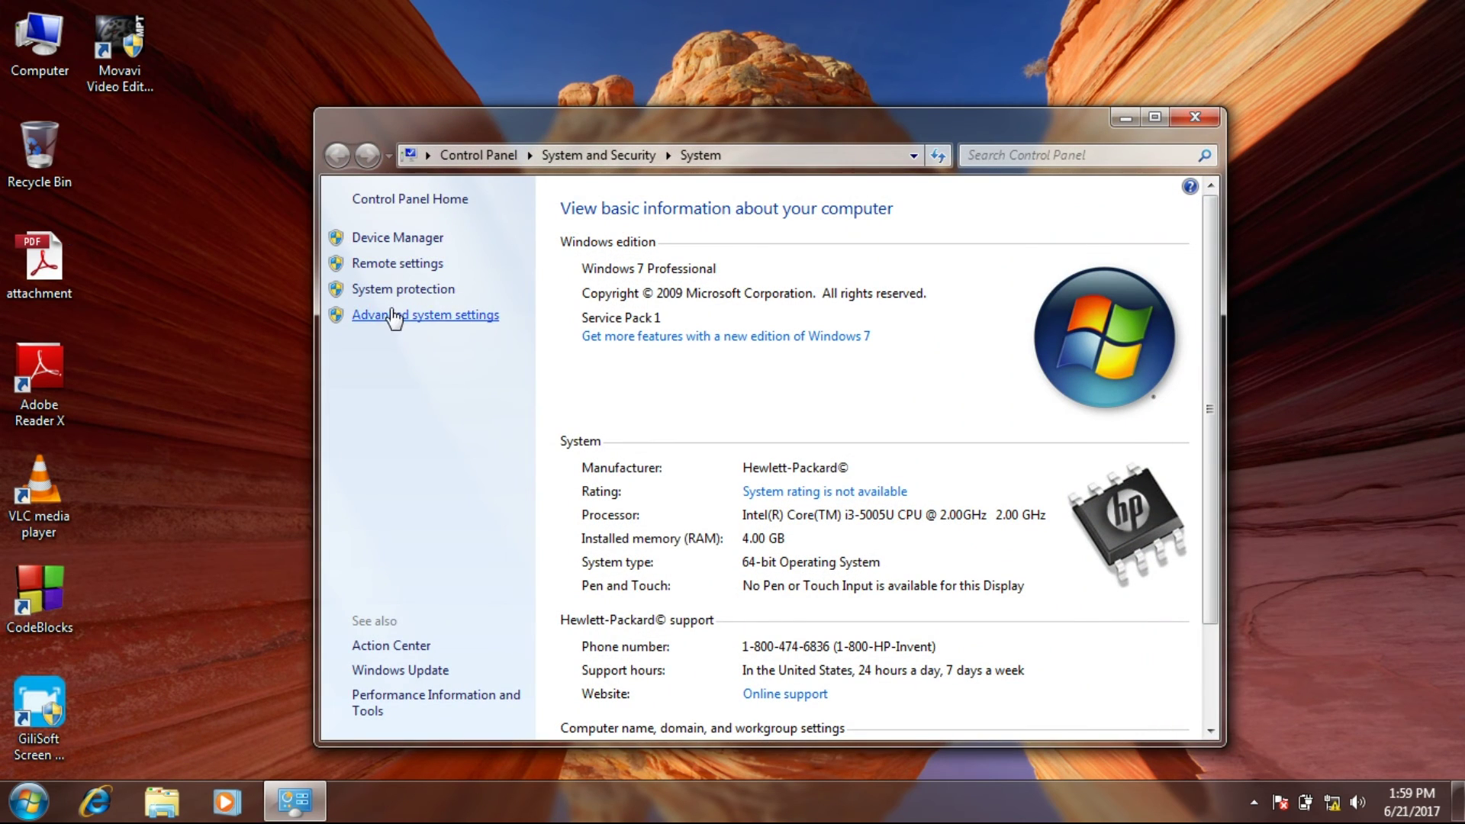
click(1155, 117)
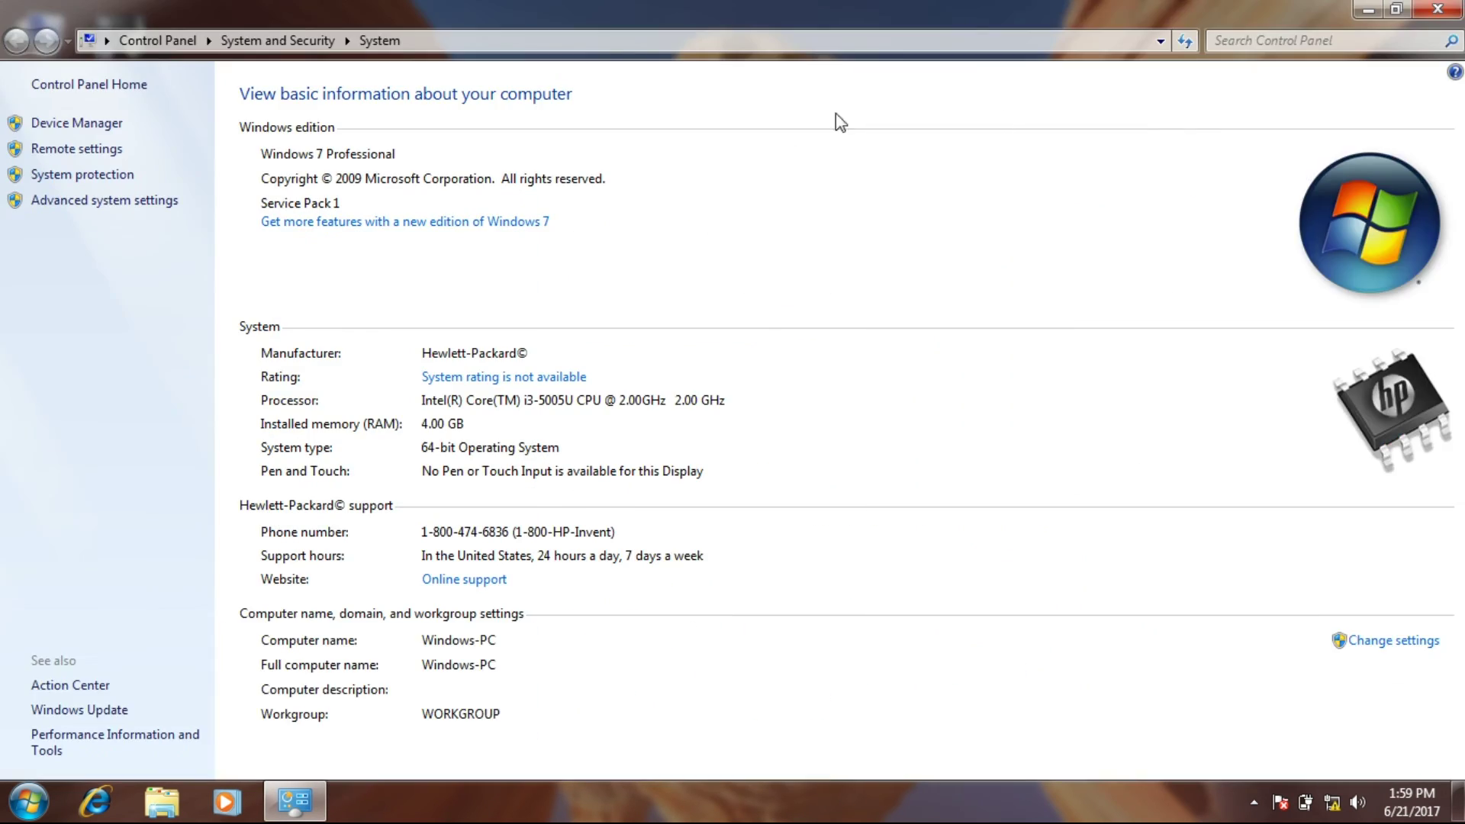
click(137, 210)
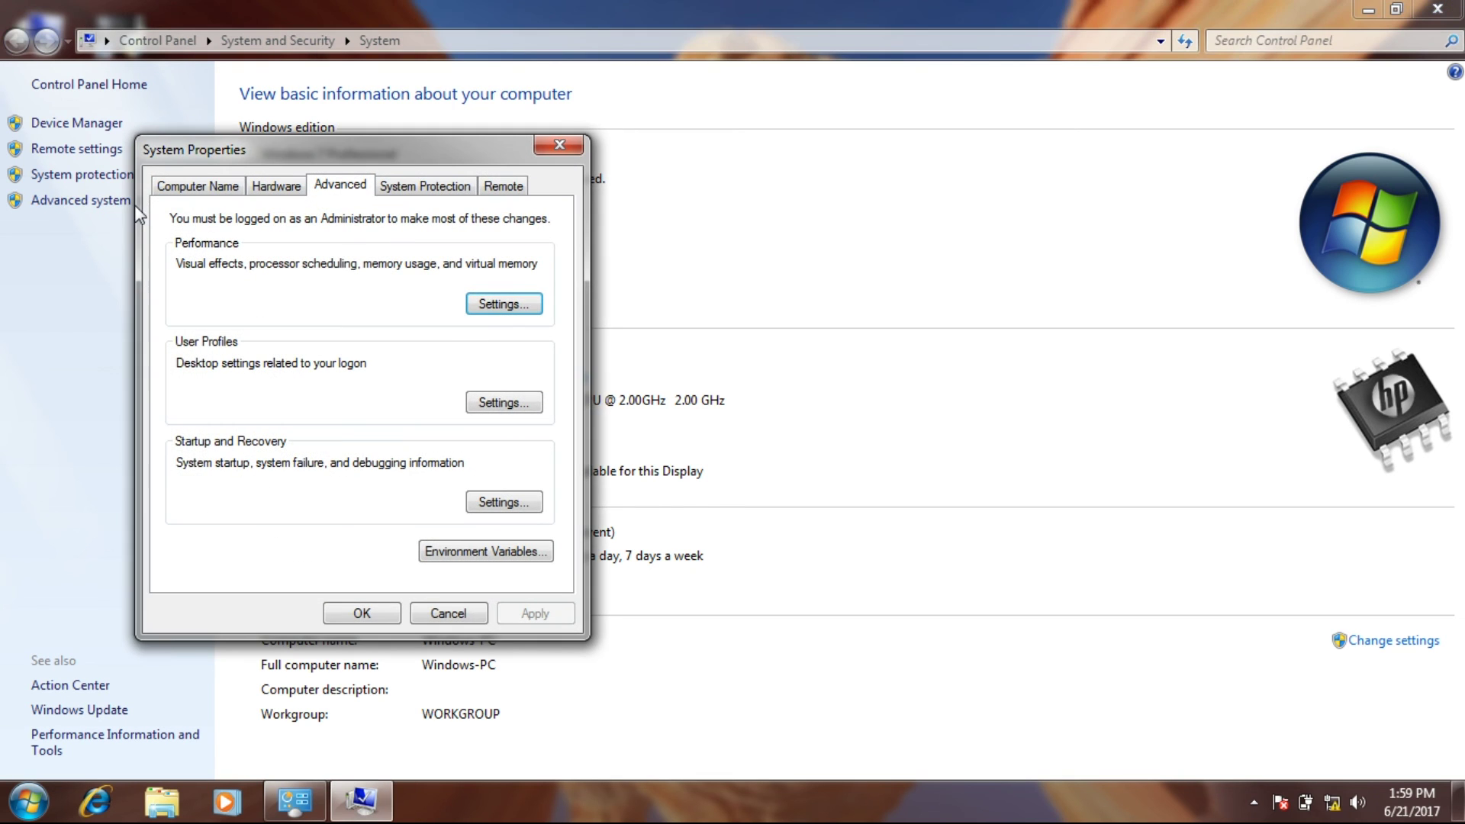
click(186, 190)
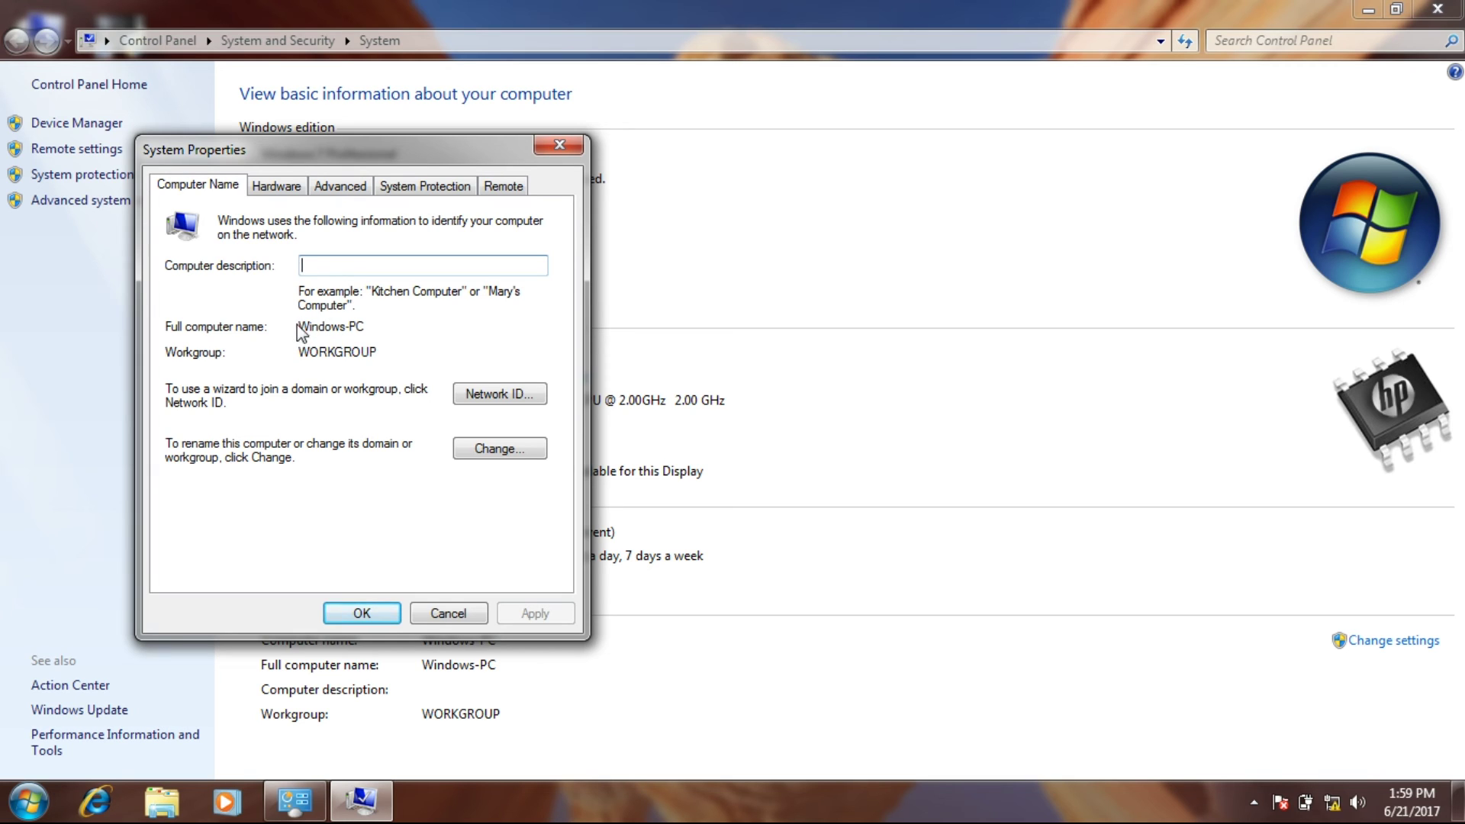
Check the full computer name and WORKGROUP workgroup, then close all system windows unchanged.
drag(299, 327, 350, 334)
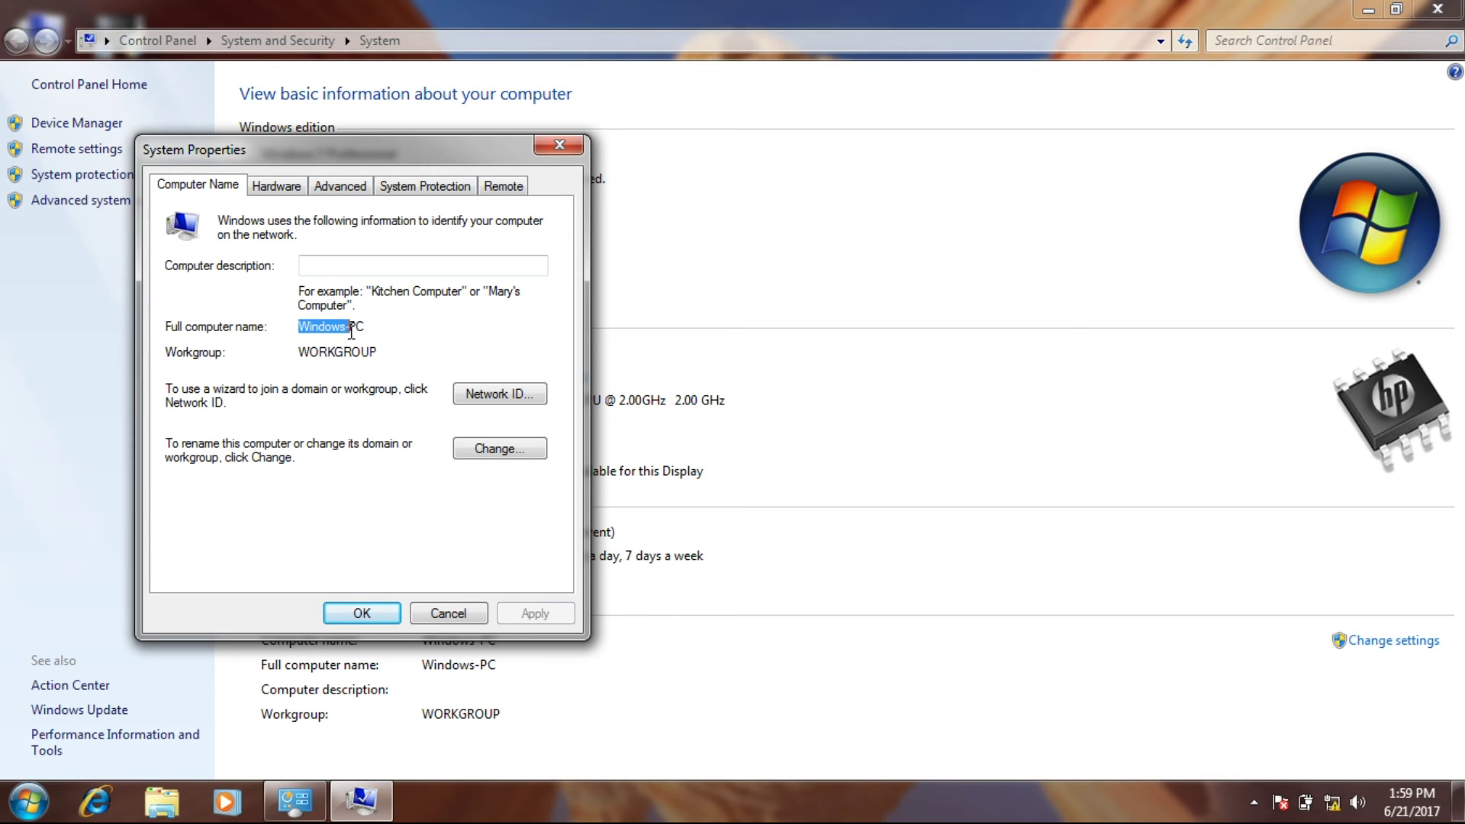
click(383, 320)
drag(299, 352, 378, 353)
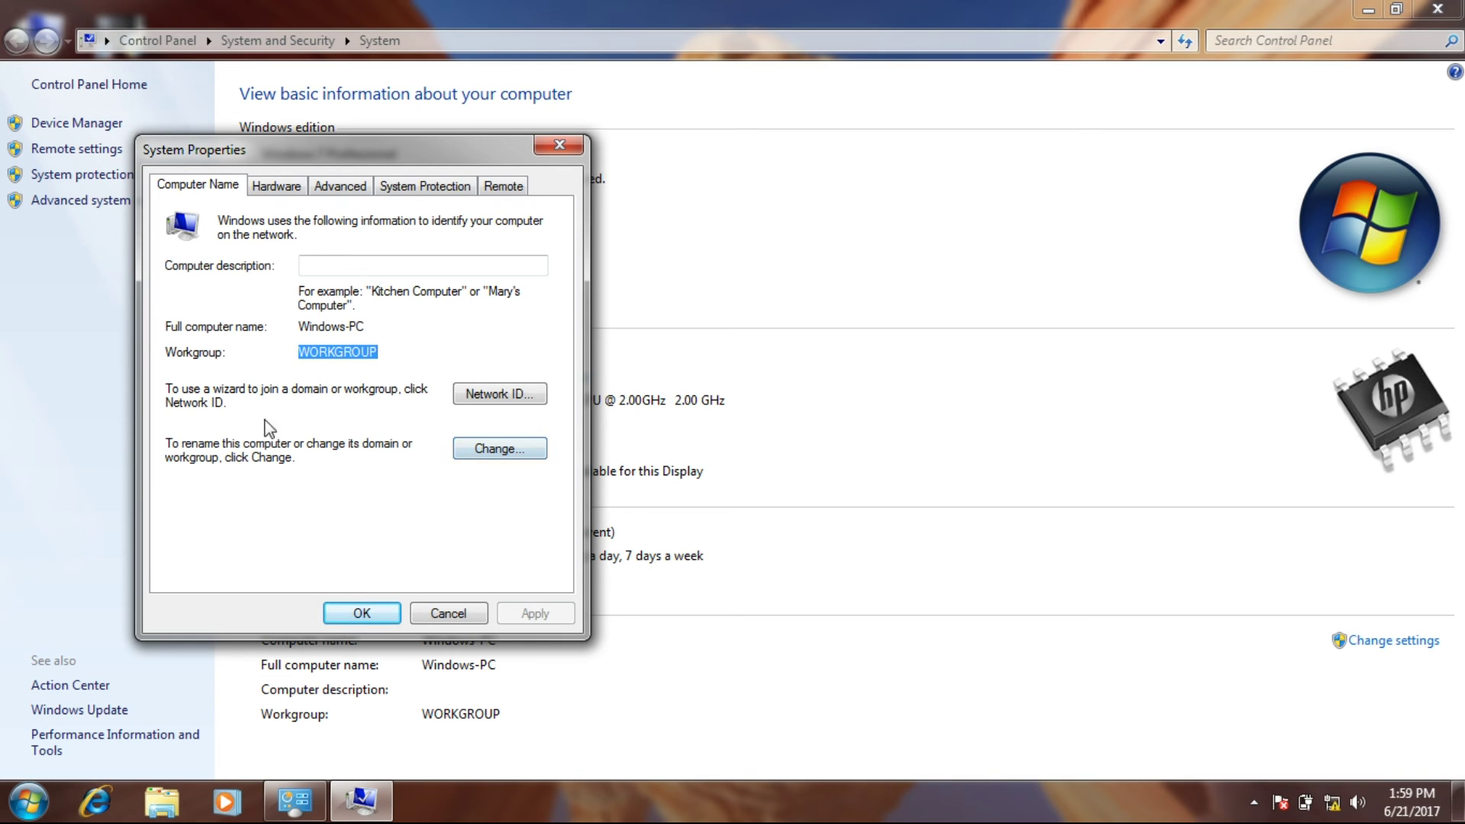
click(476, 455)
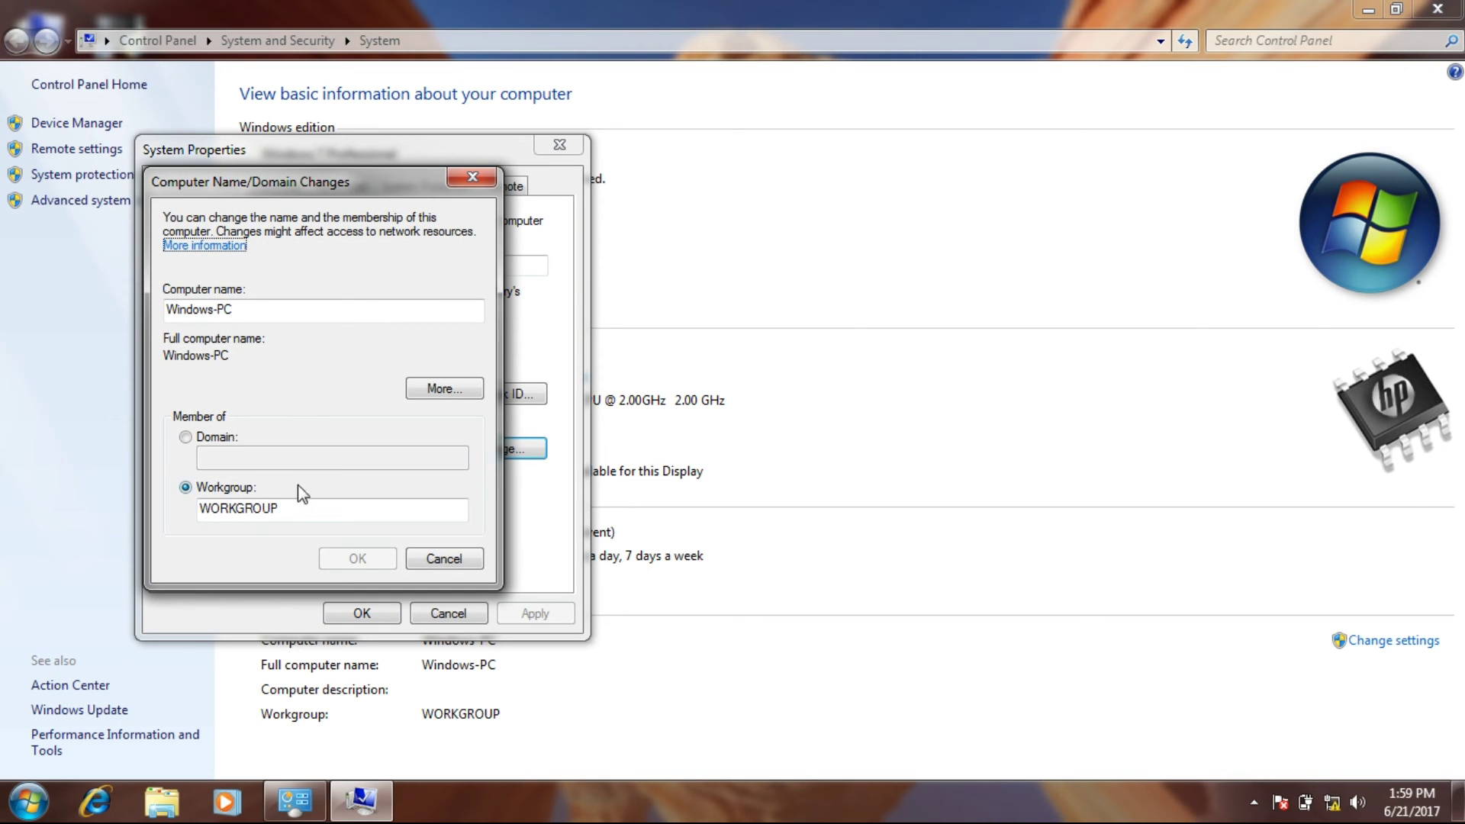
drag(311, 510, 195, 512)
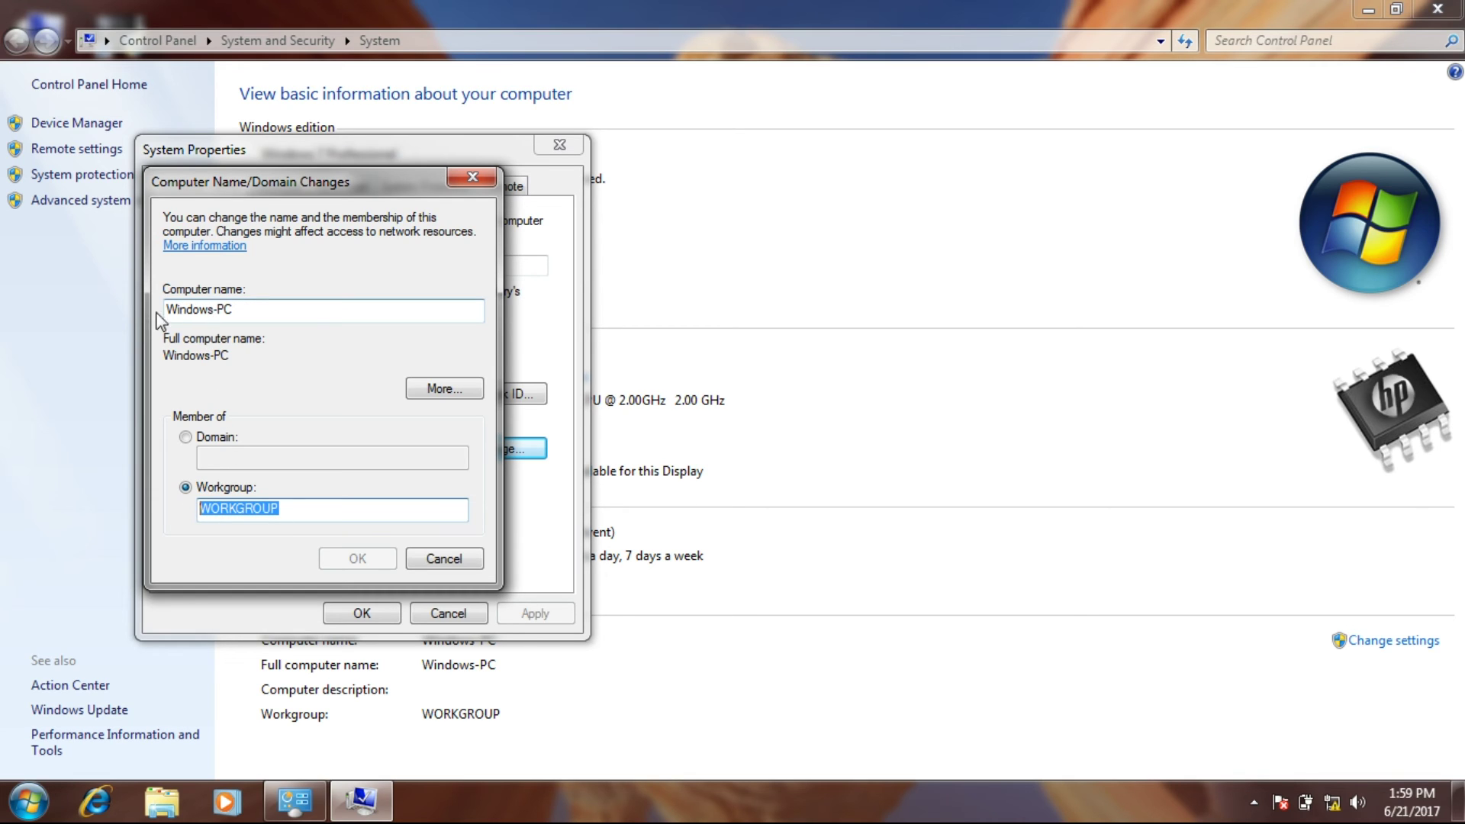
click(451, 559)
click(364, 612)
click(1437, 8)
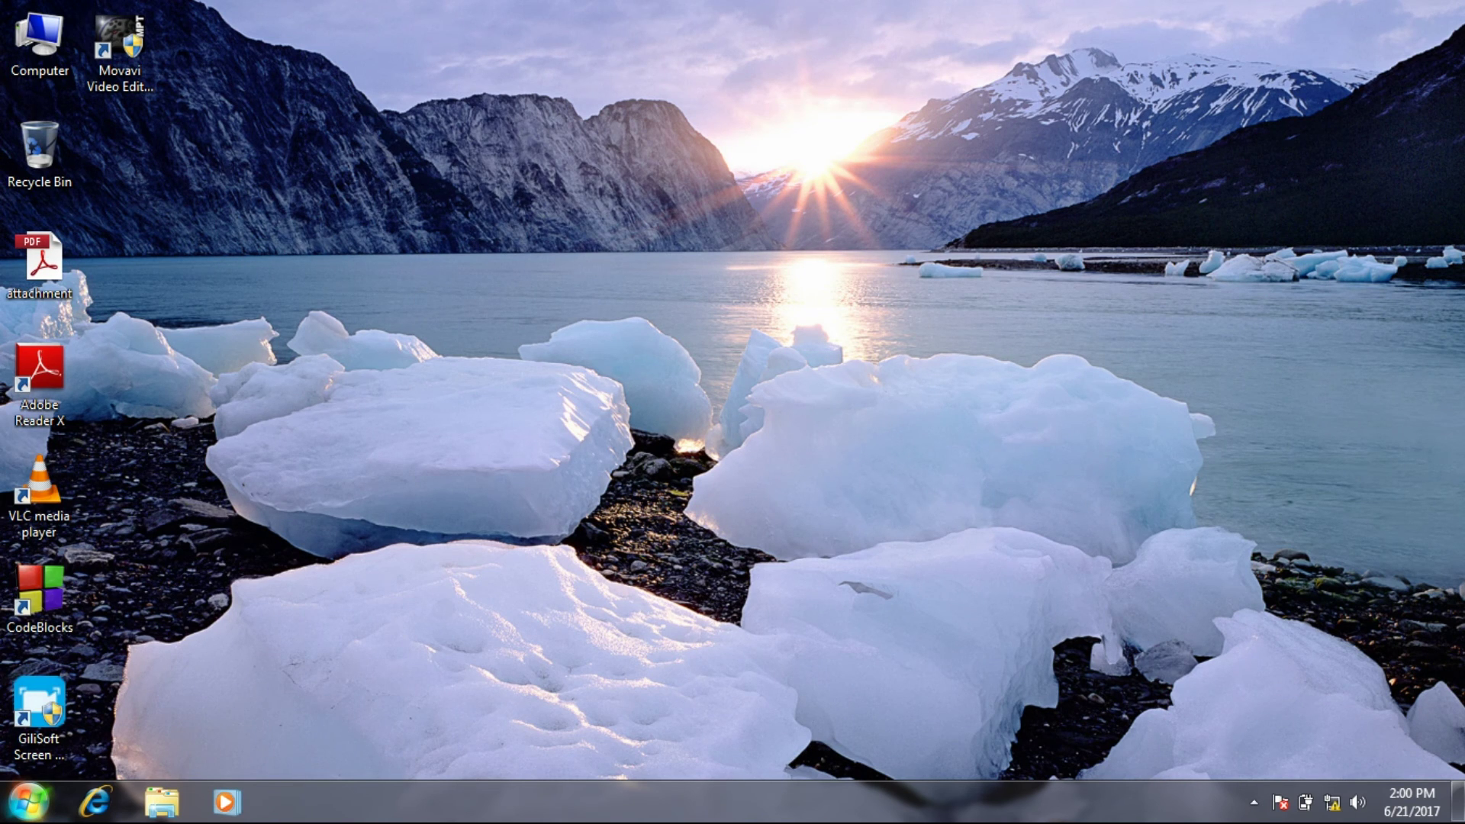
Search 'networ' in the Start menu and open Network and Sharing Center.
click(29, 800)
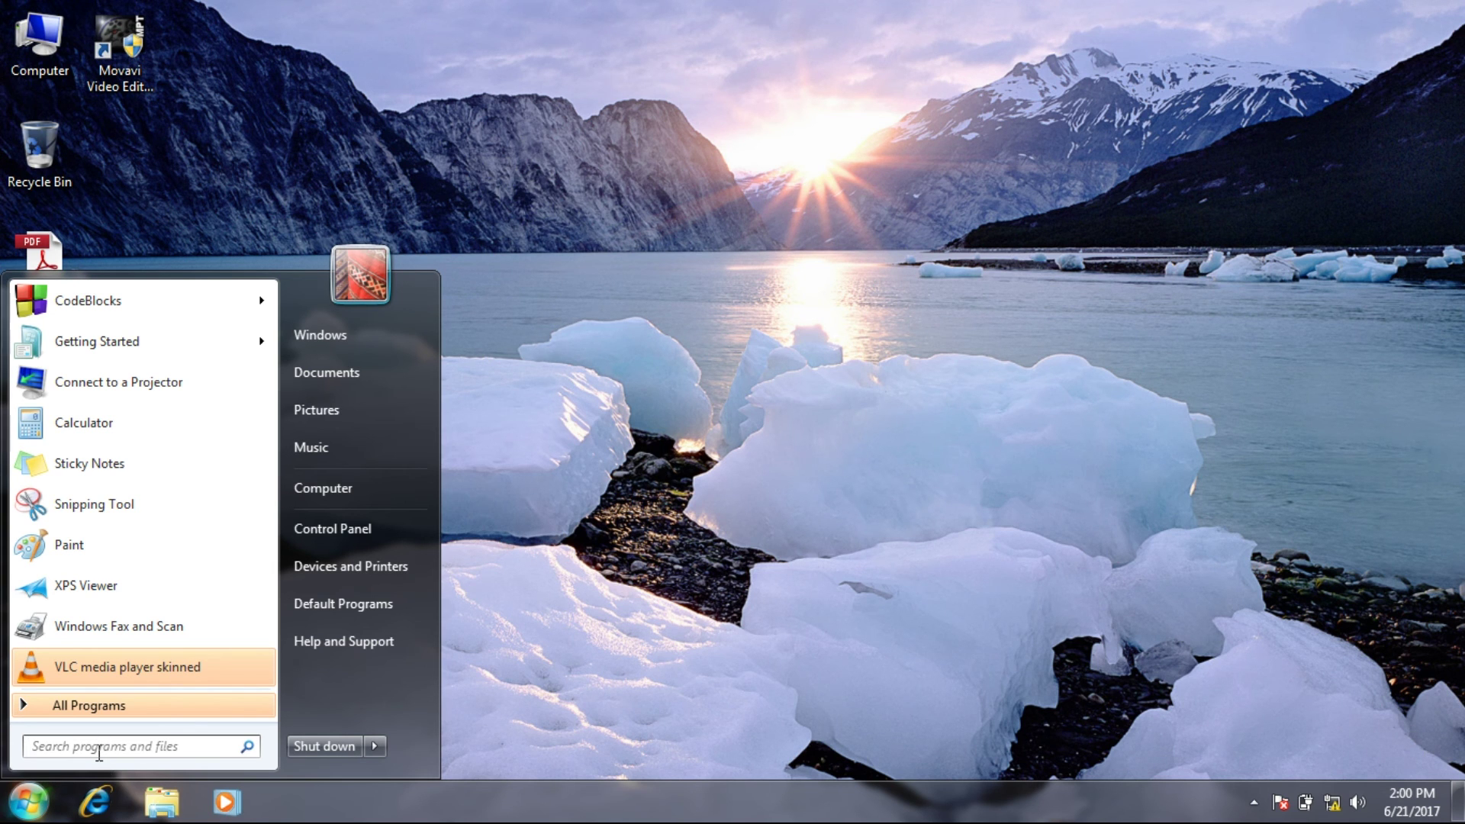
text(network)
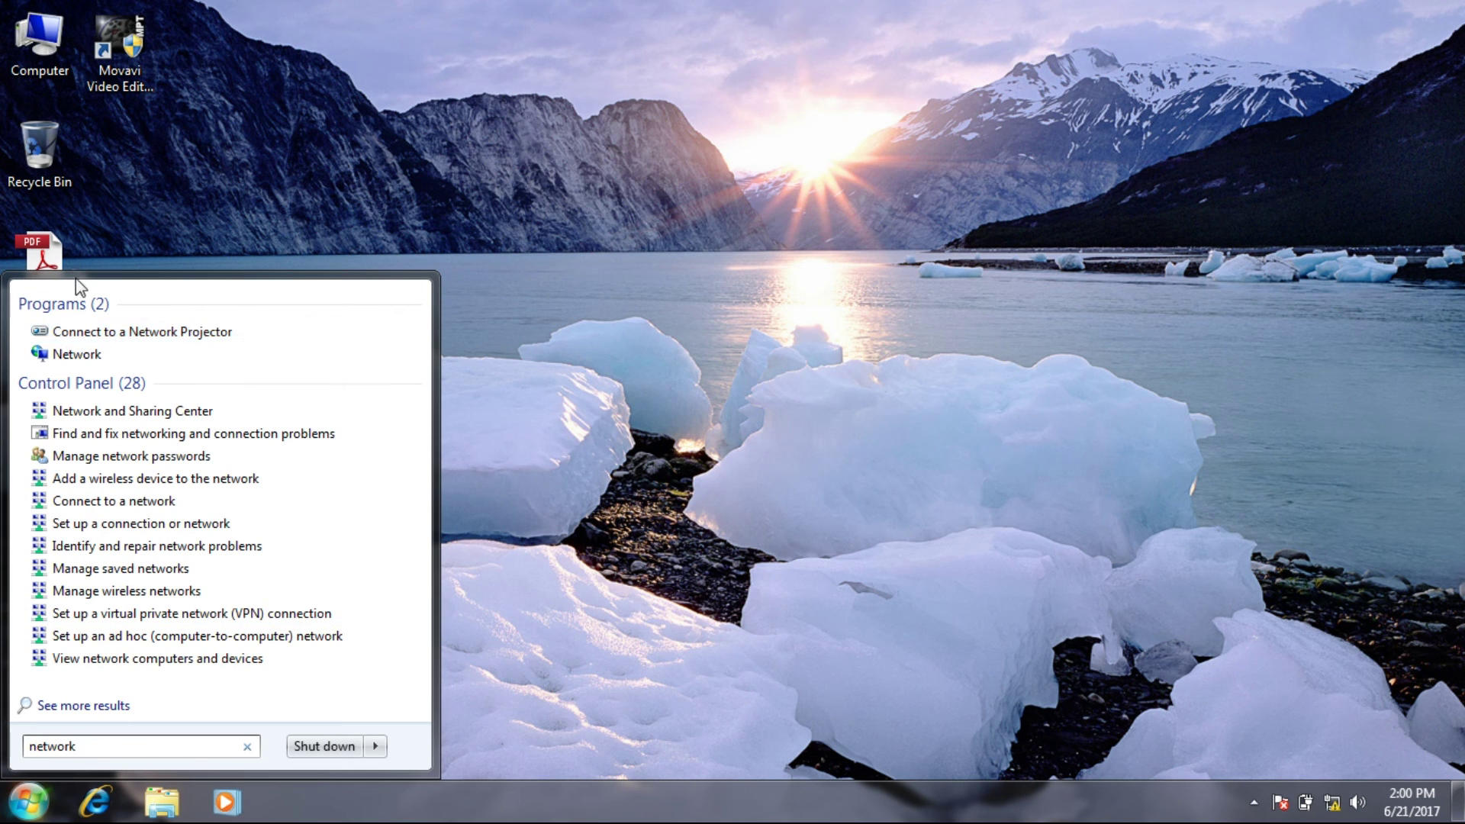
click(98, 417)
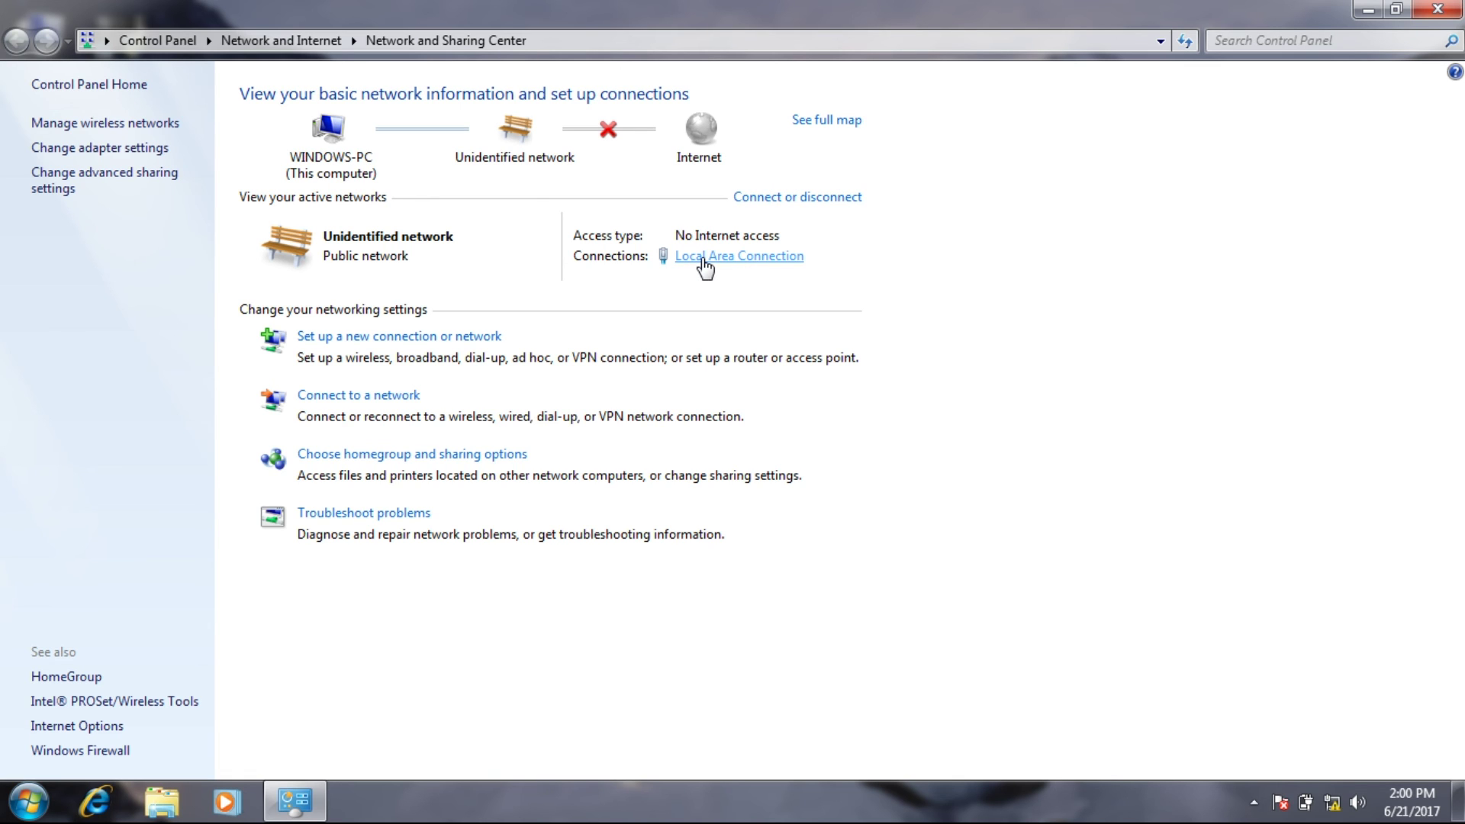
Open the IPv4 properties of the Local Area Connection.
click(704, 258)
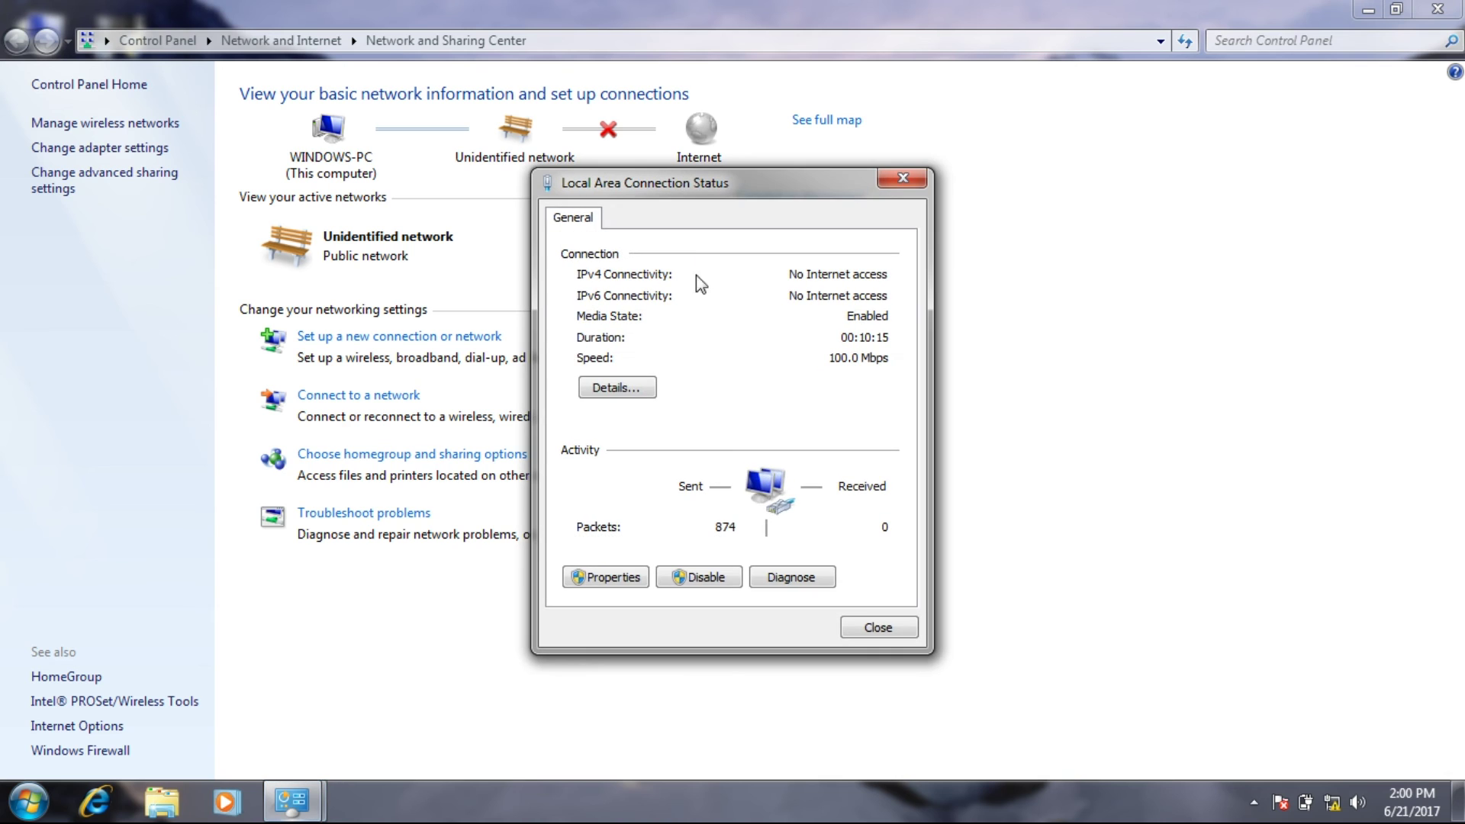
click(603, 578)
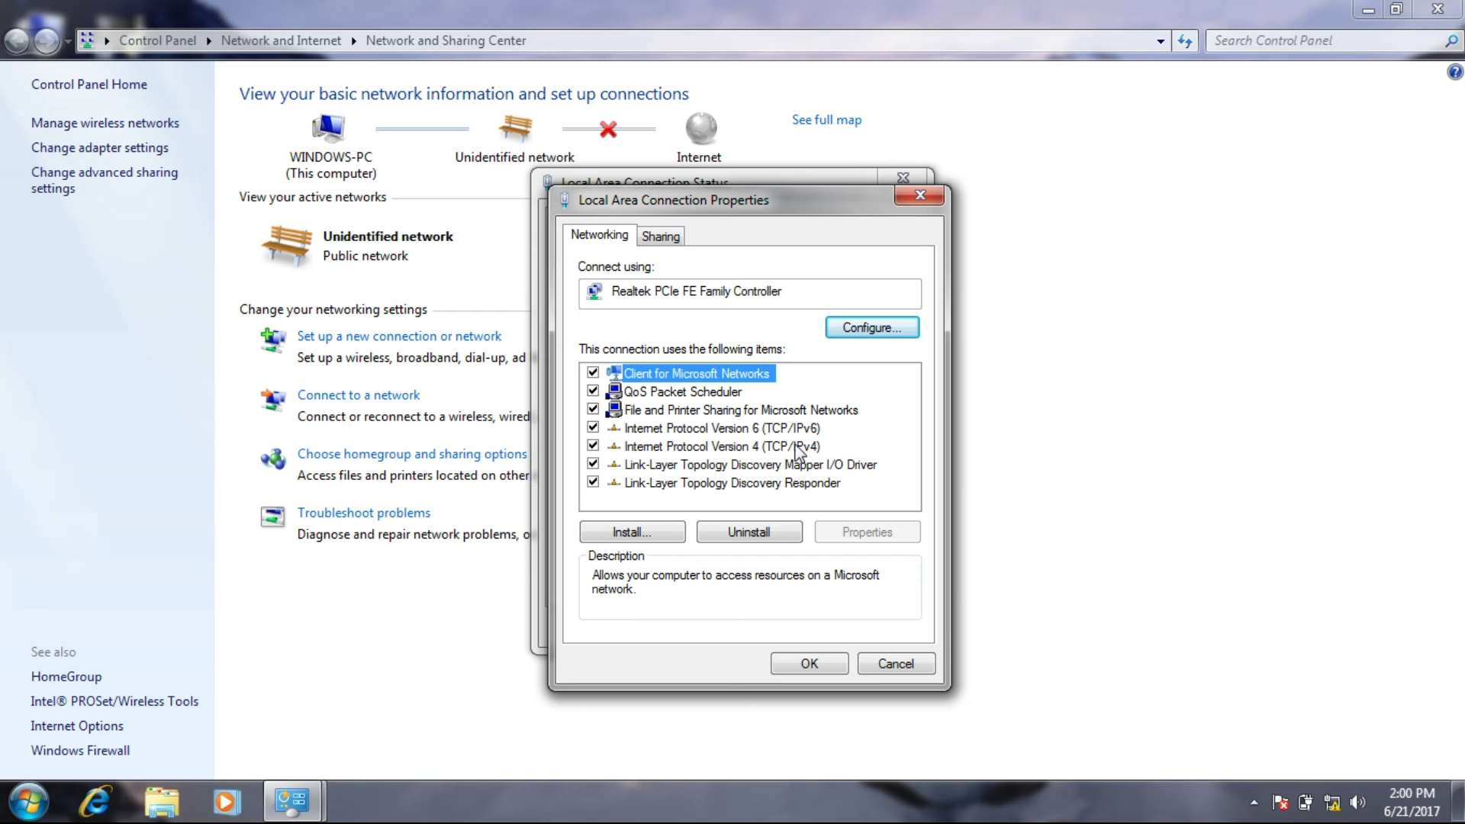
double_click(747, 447)
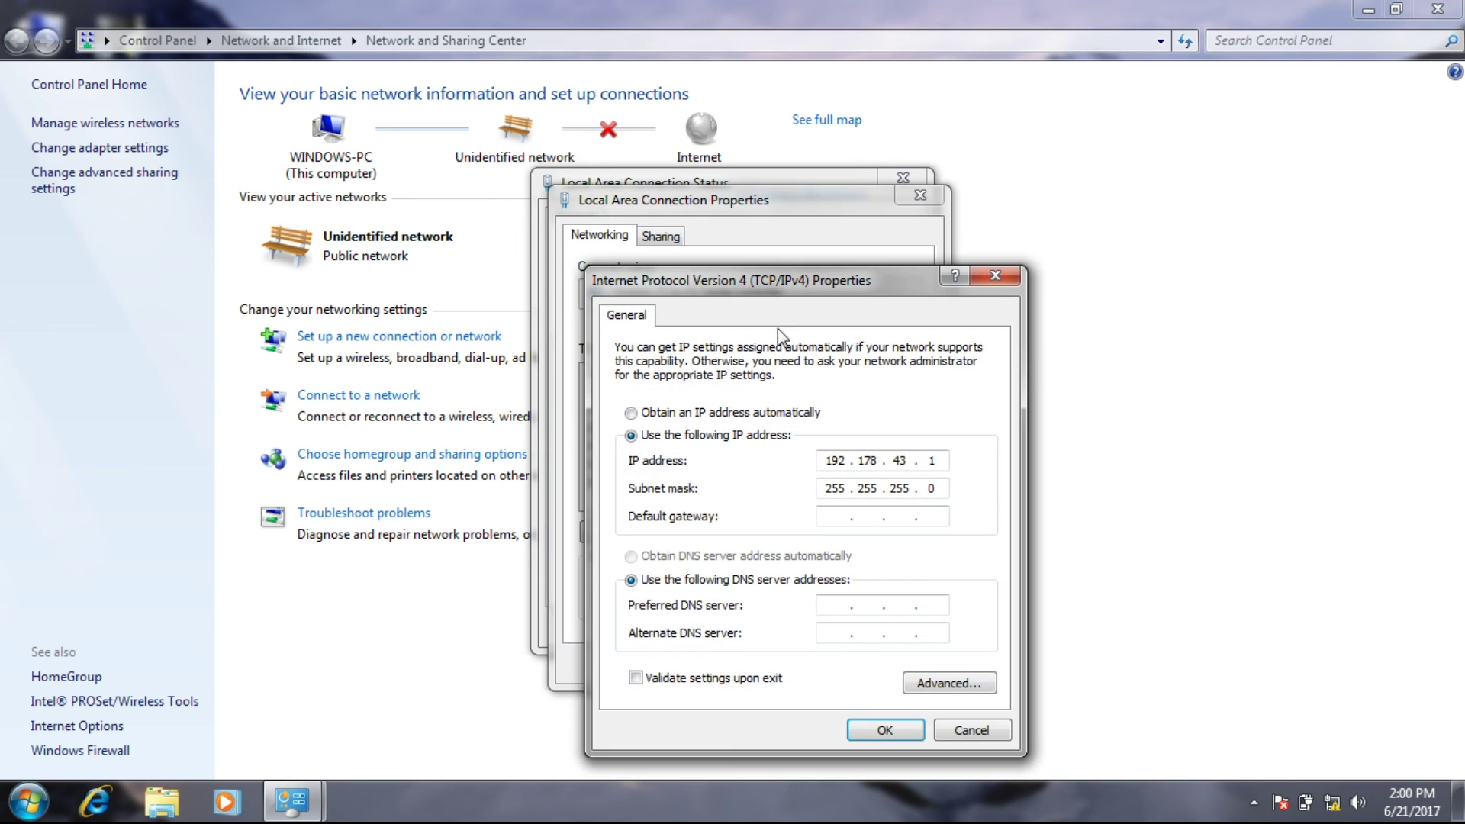
drag(776, 297, 757, 206)
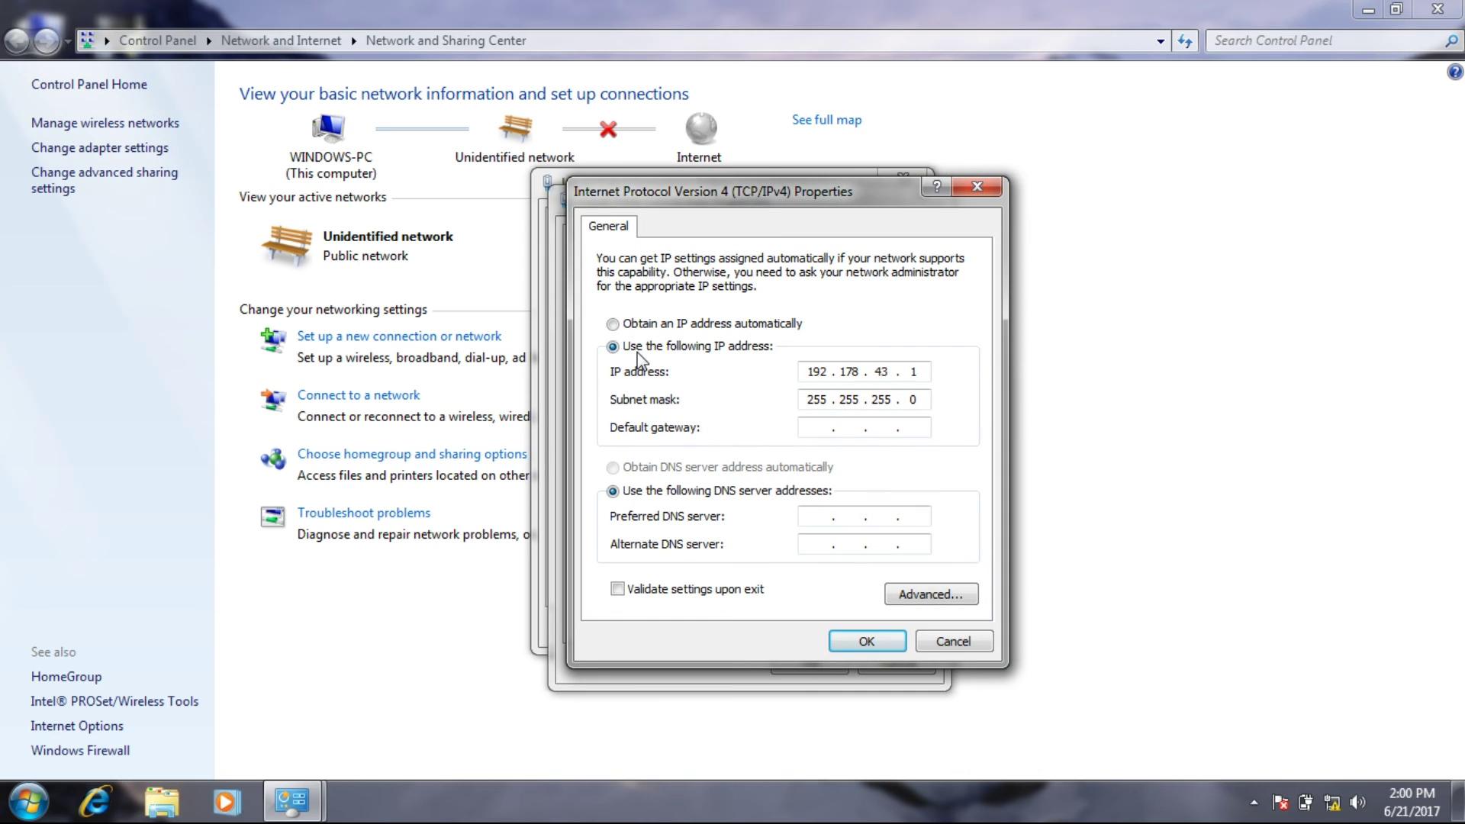
Set a manual IPv4 address 192.168.43.1 with subnet mask 255.255.255.0.
click(645, 327)
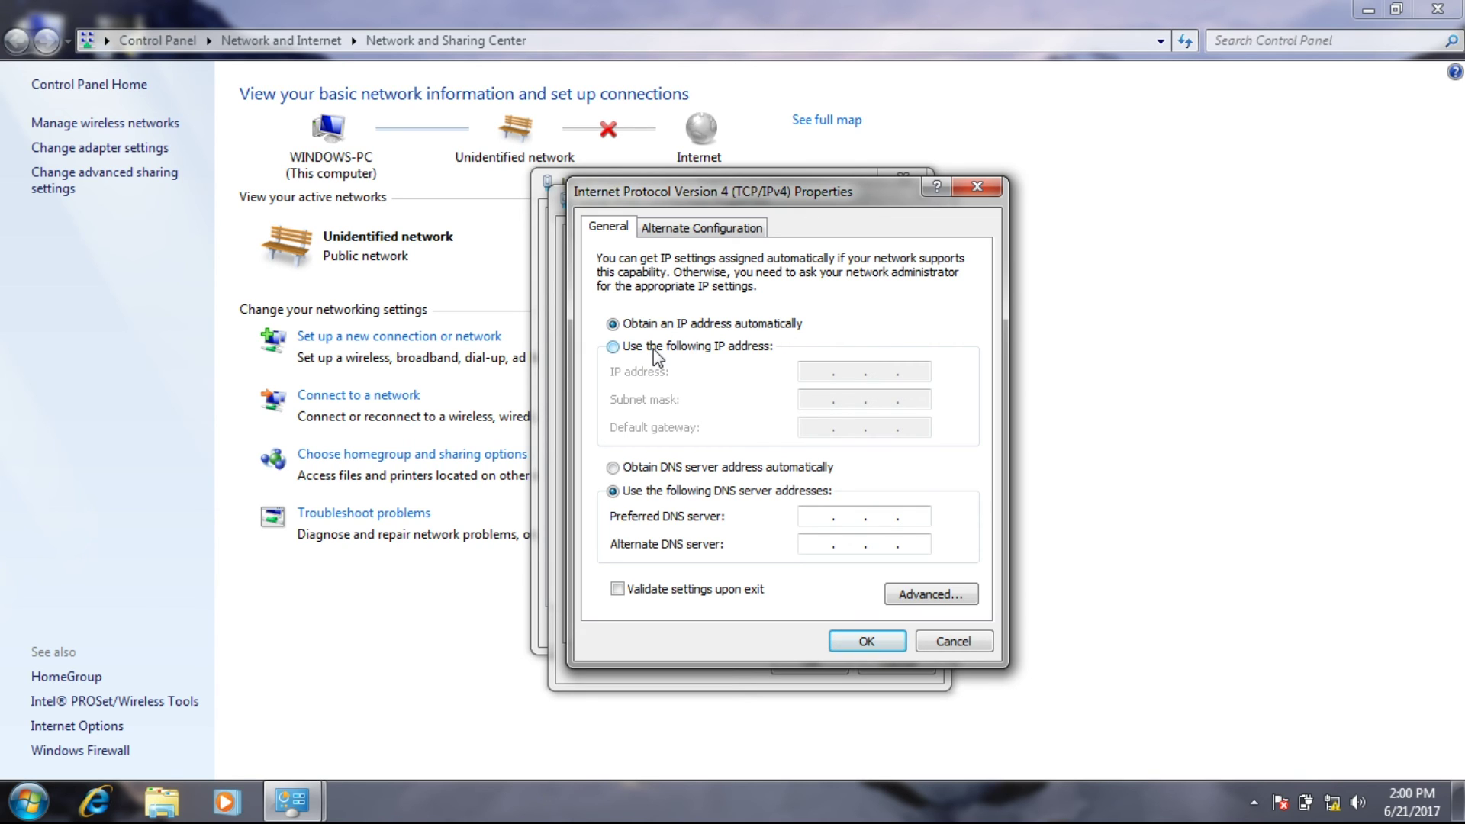
click(654, 350)
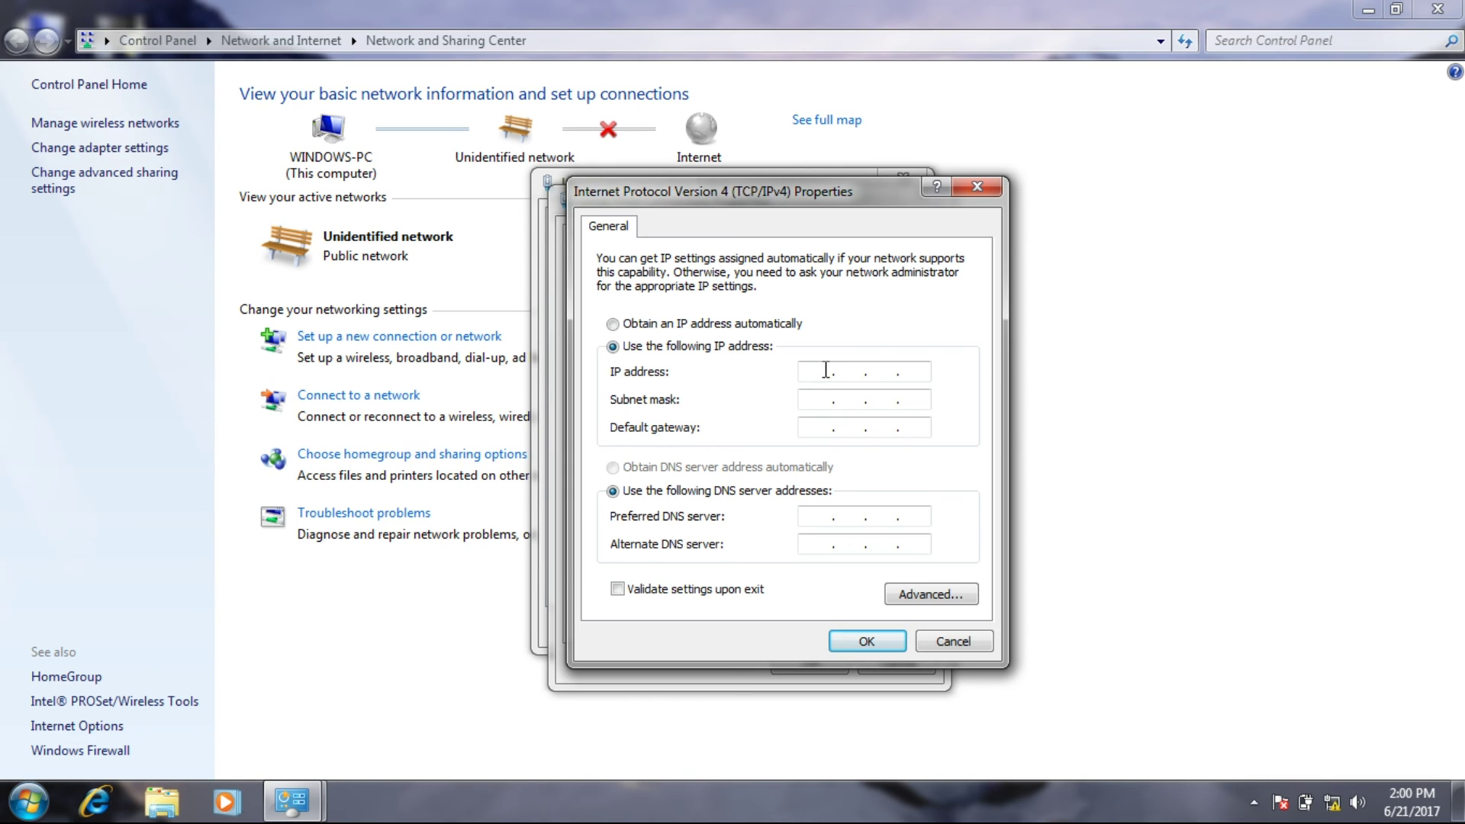
text(192 . 168 . 43 . 1)
click(824, 399)
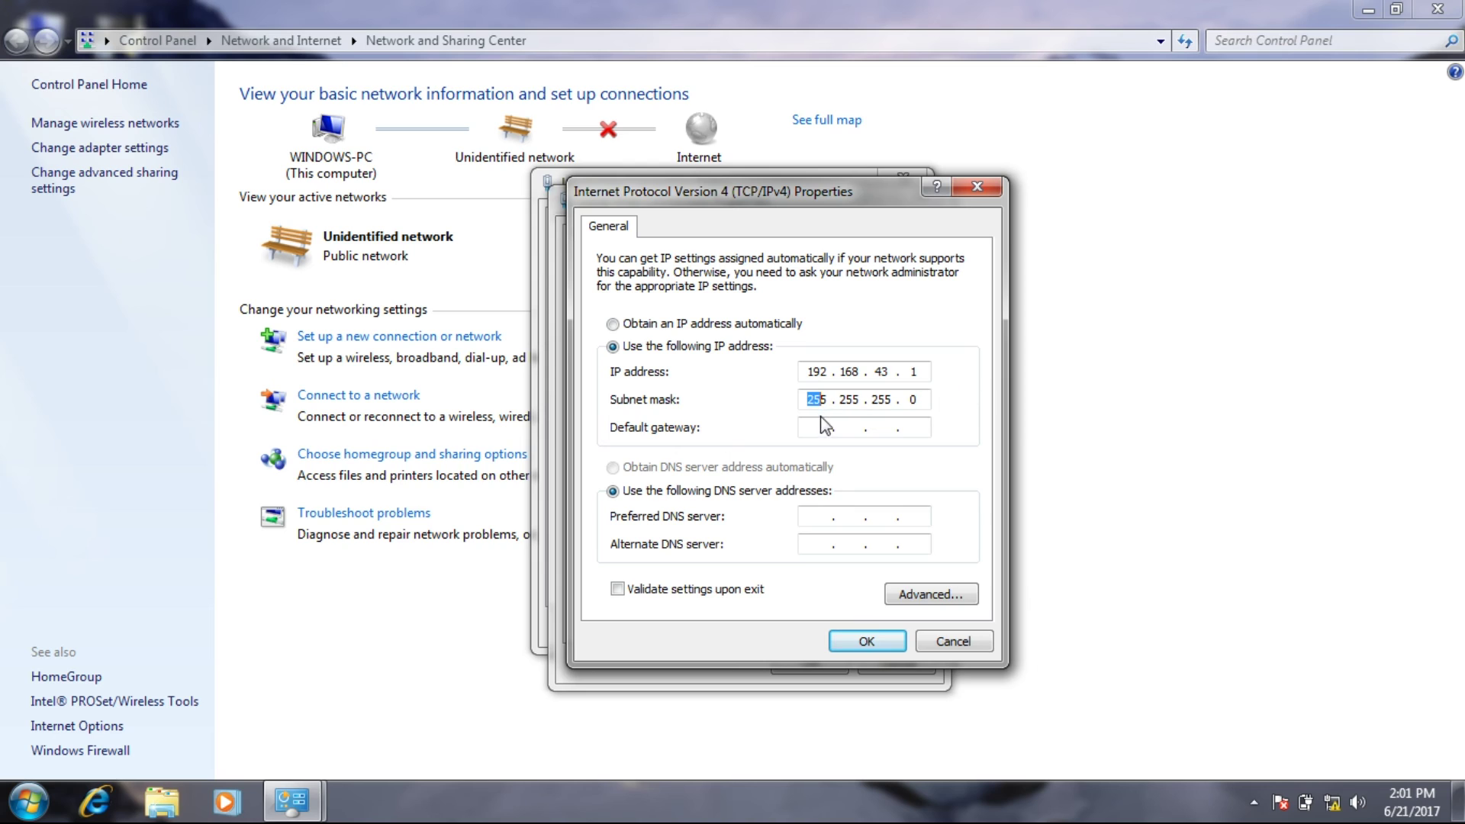
key(shift+Tab)
Apply the new IPv4 settings and close the connection windows and Network and Sharing Center.
click(848, 643)
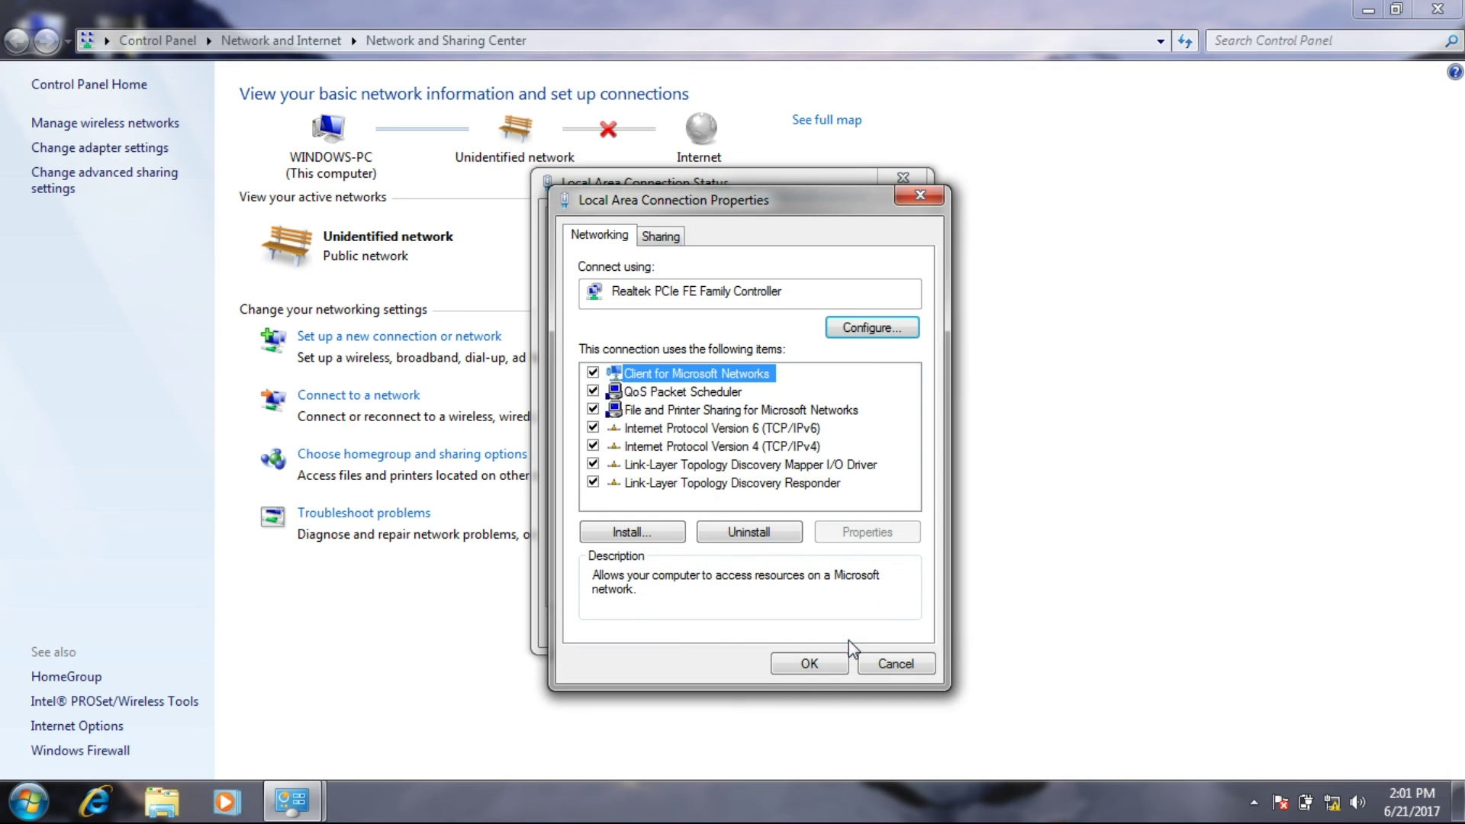
click(803, 669)
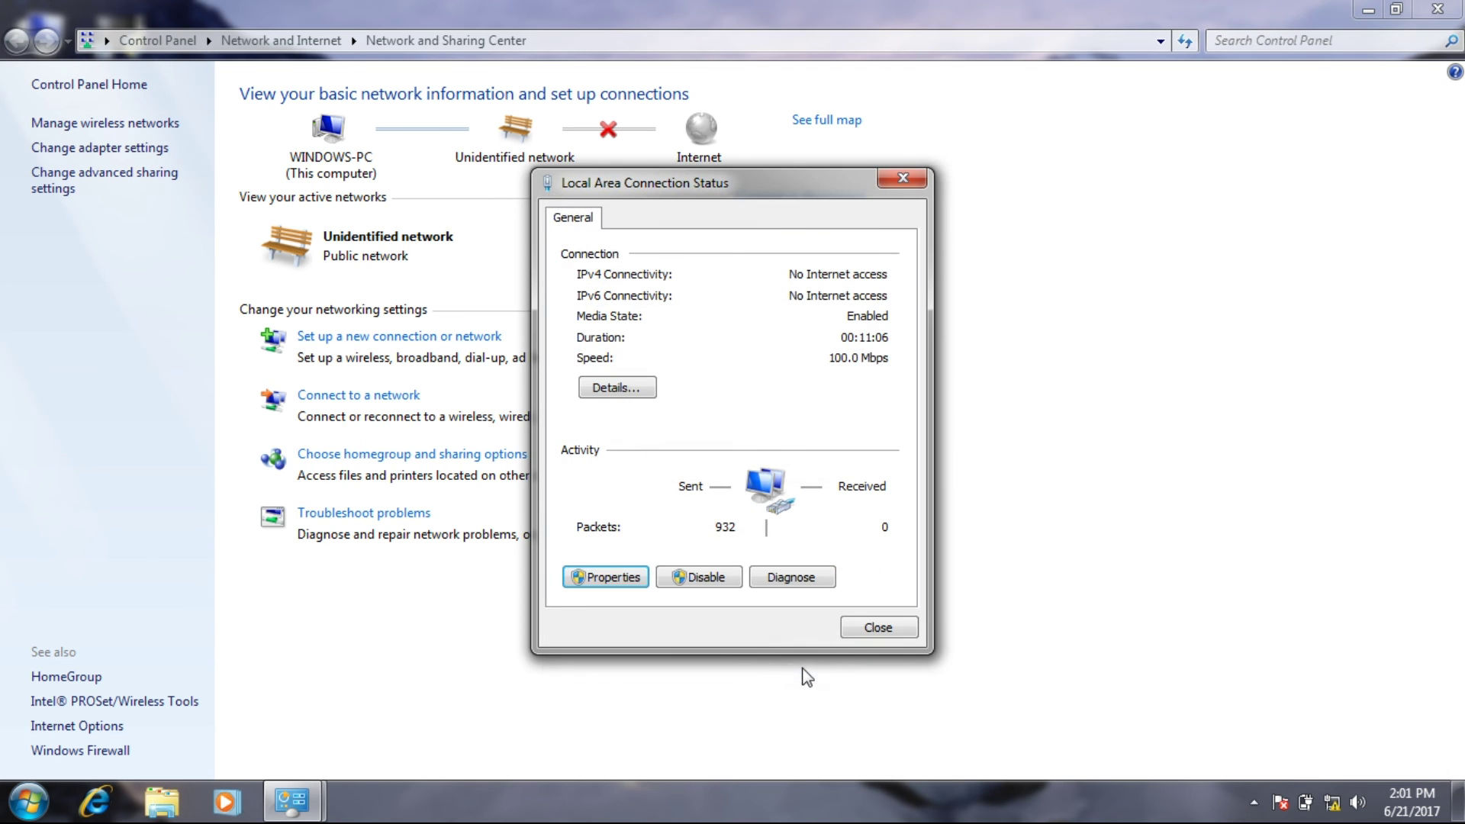
click(852, 638)
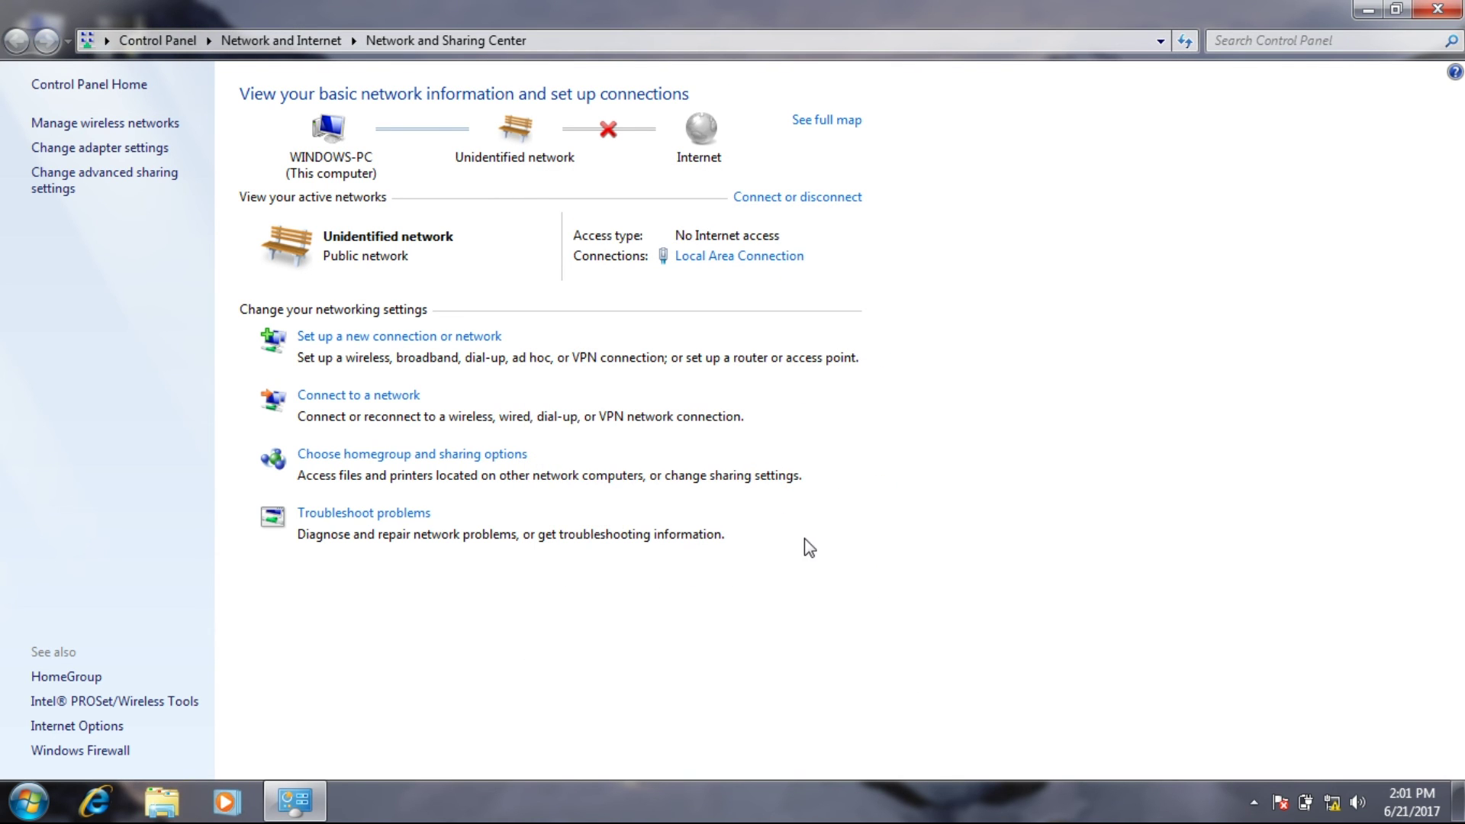
click(1458, 9)
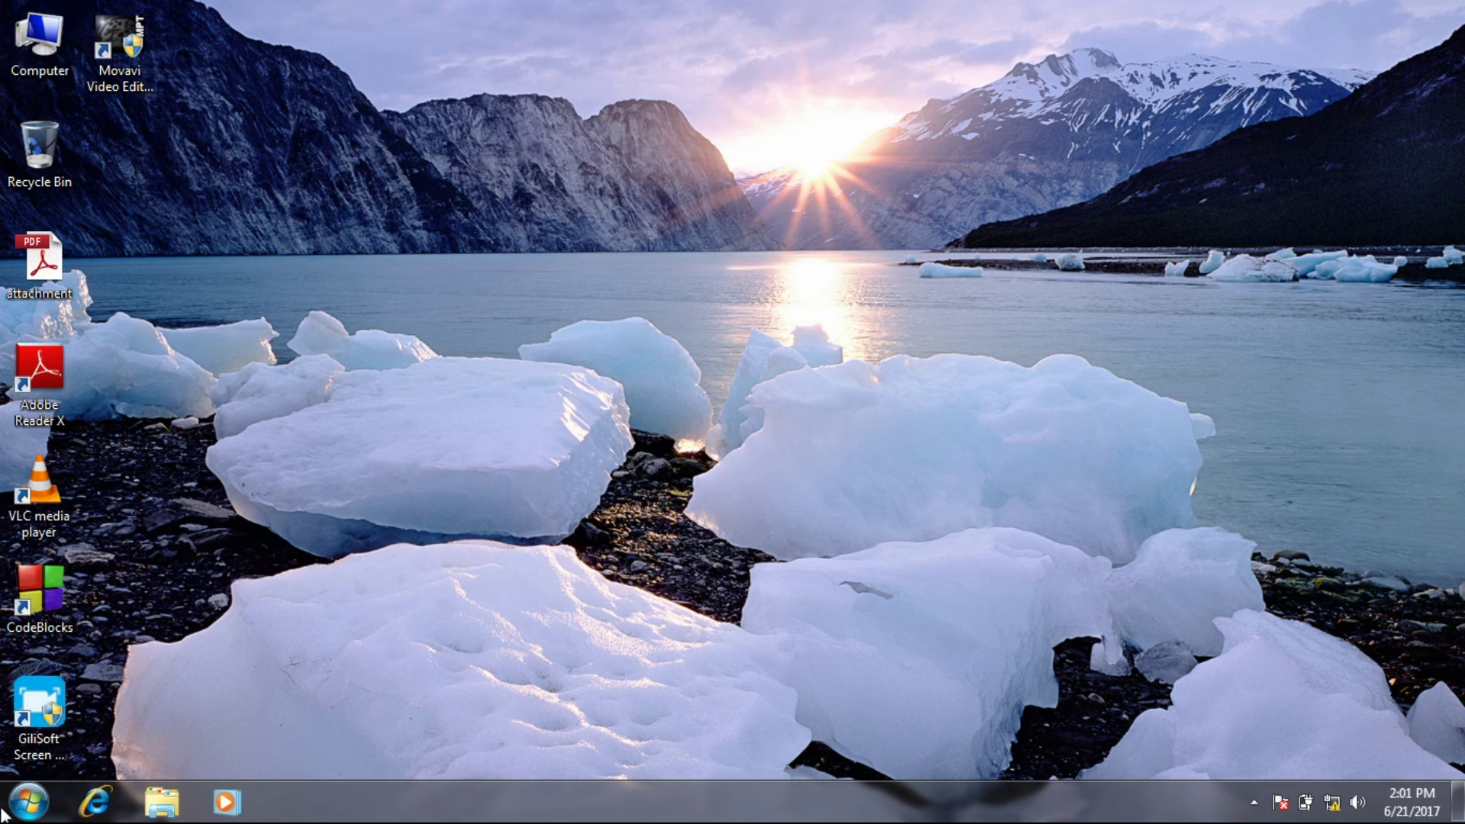
Search 'net' in Start, open Network and Sharing Center, then Change advanced sharing settings.
click(28, 802)
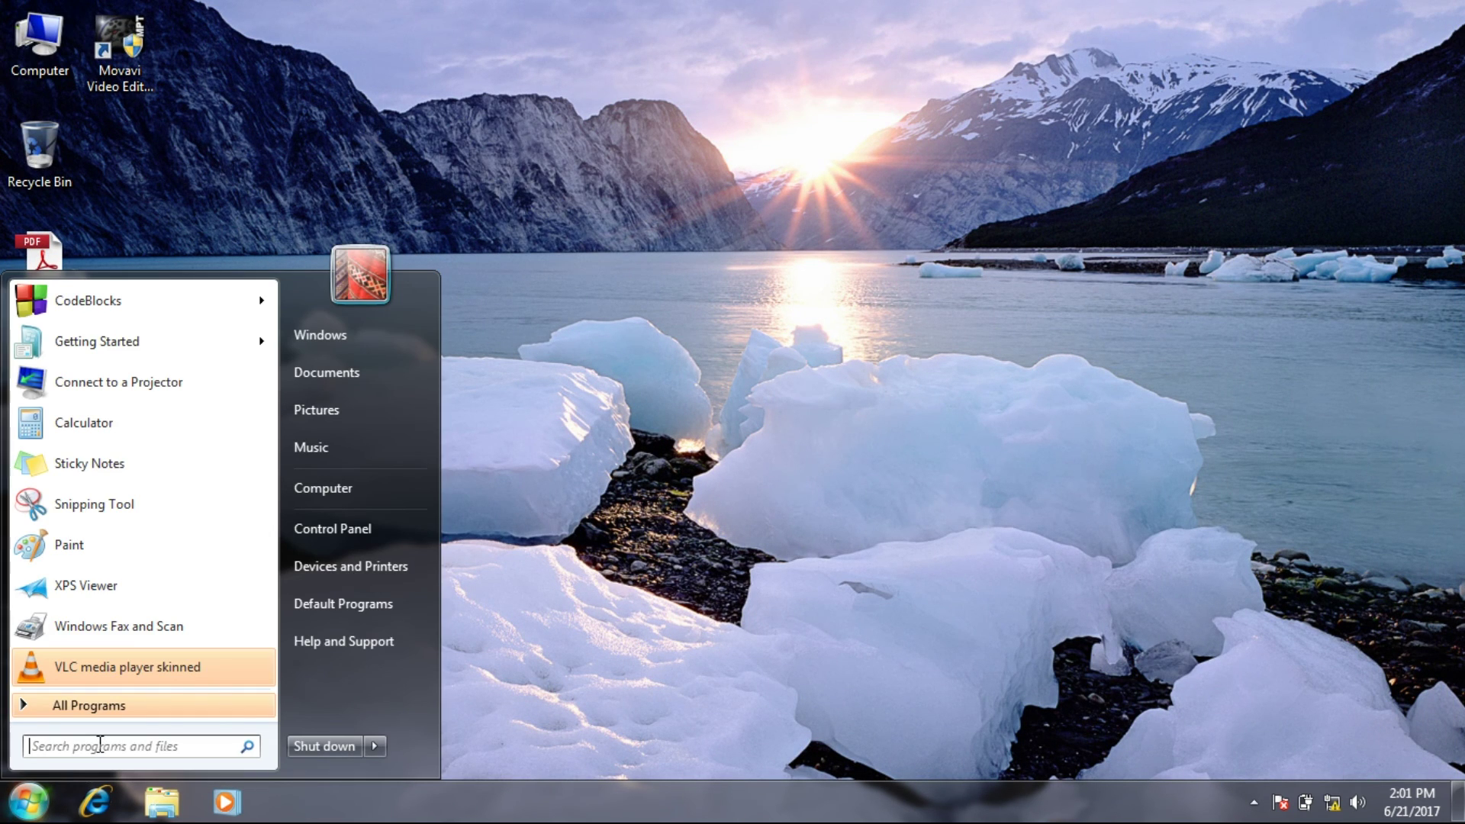
text(net)
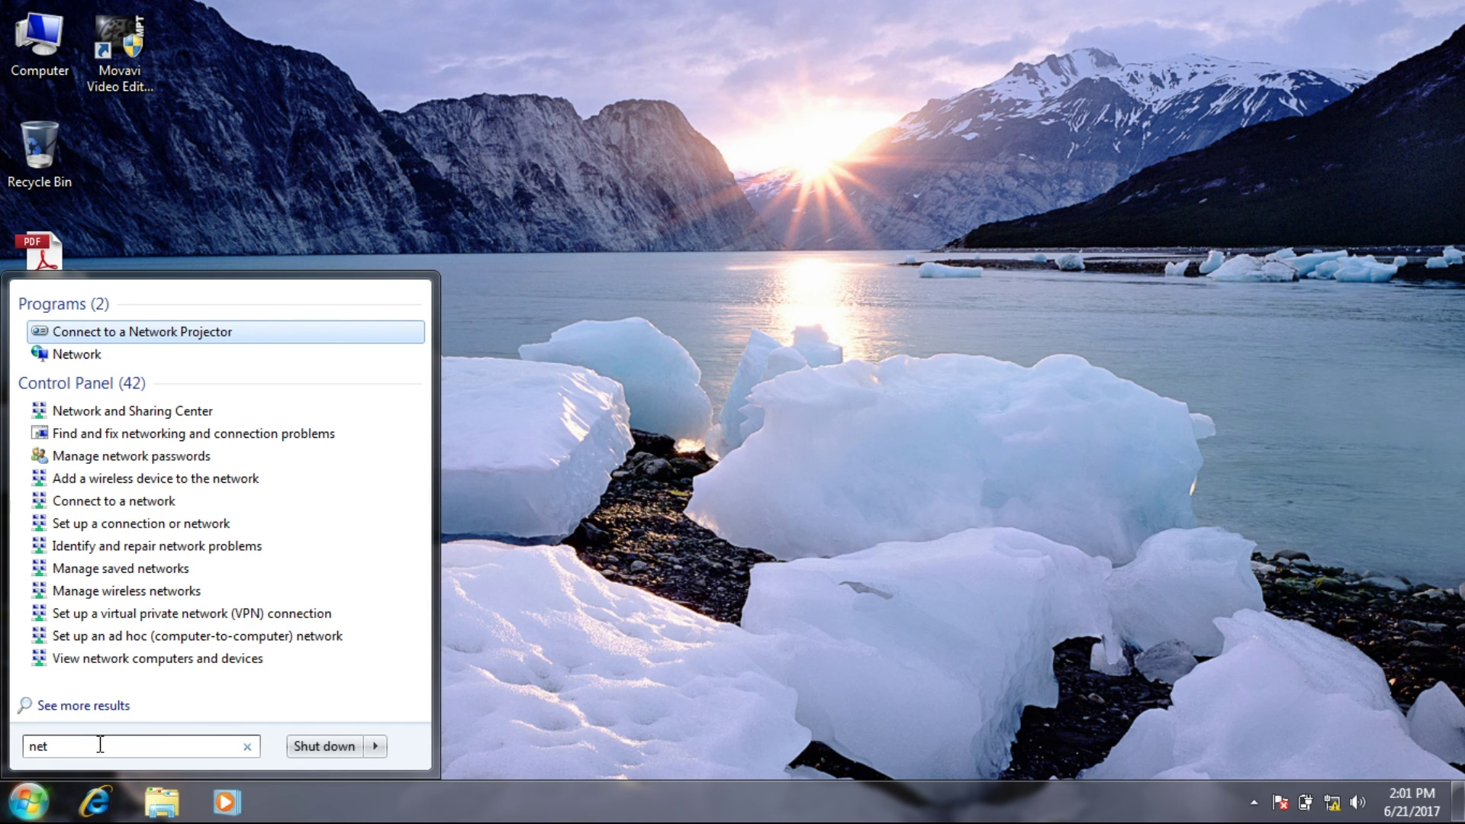
click(126, 413)
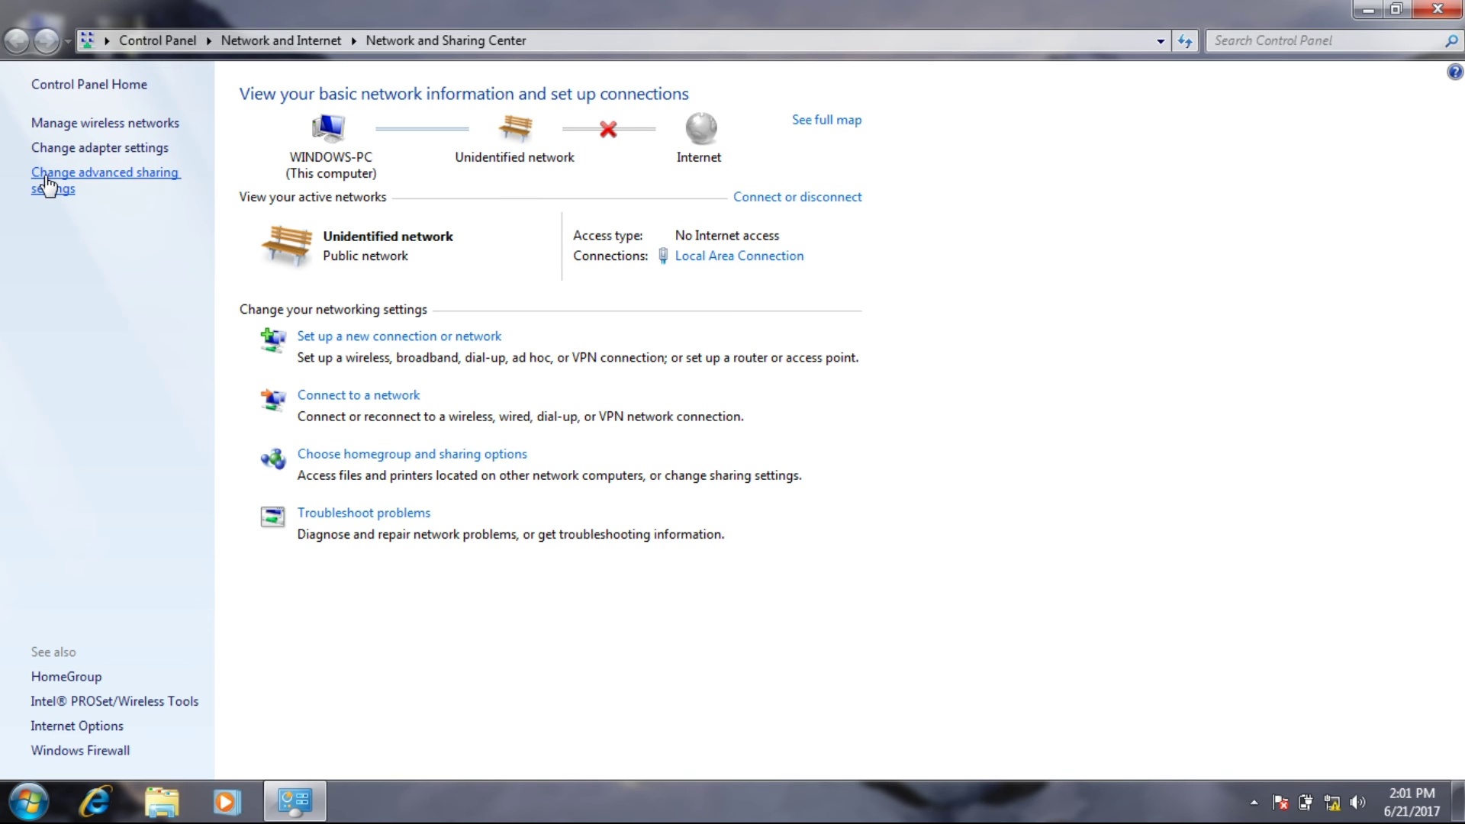
click(47, 184)
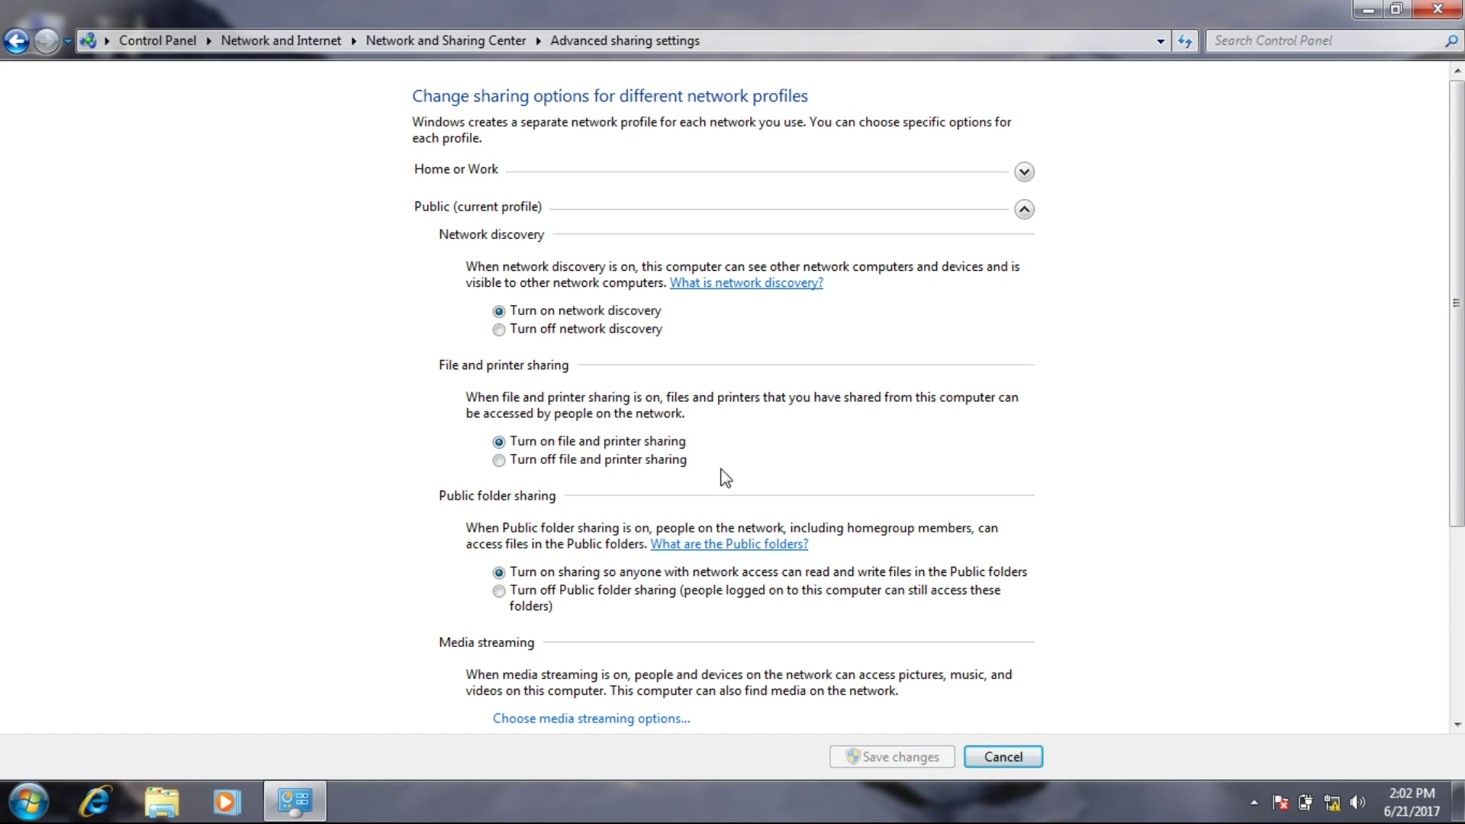
Leave password protected sharing set to 'Turn off' and close Advanced sharing settings.
drag(1456, 496, 1457, 619)
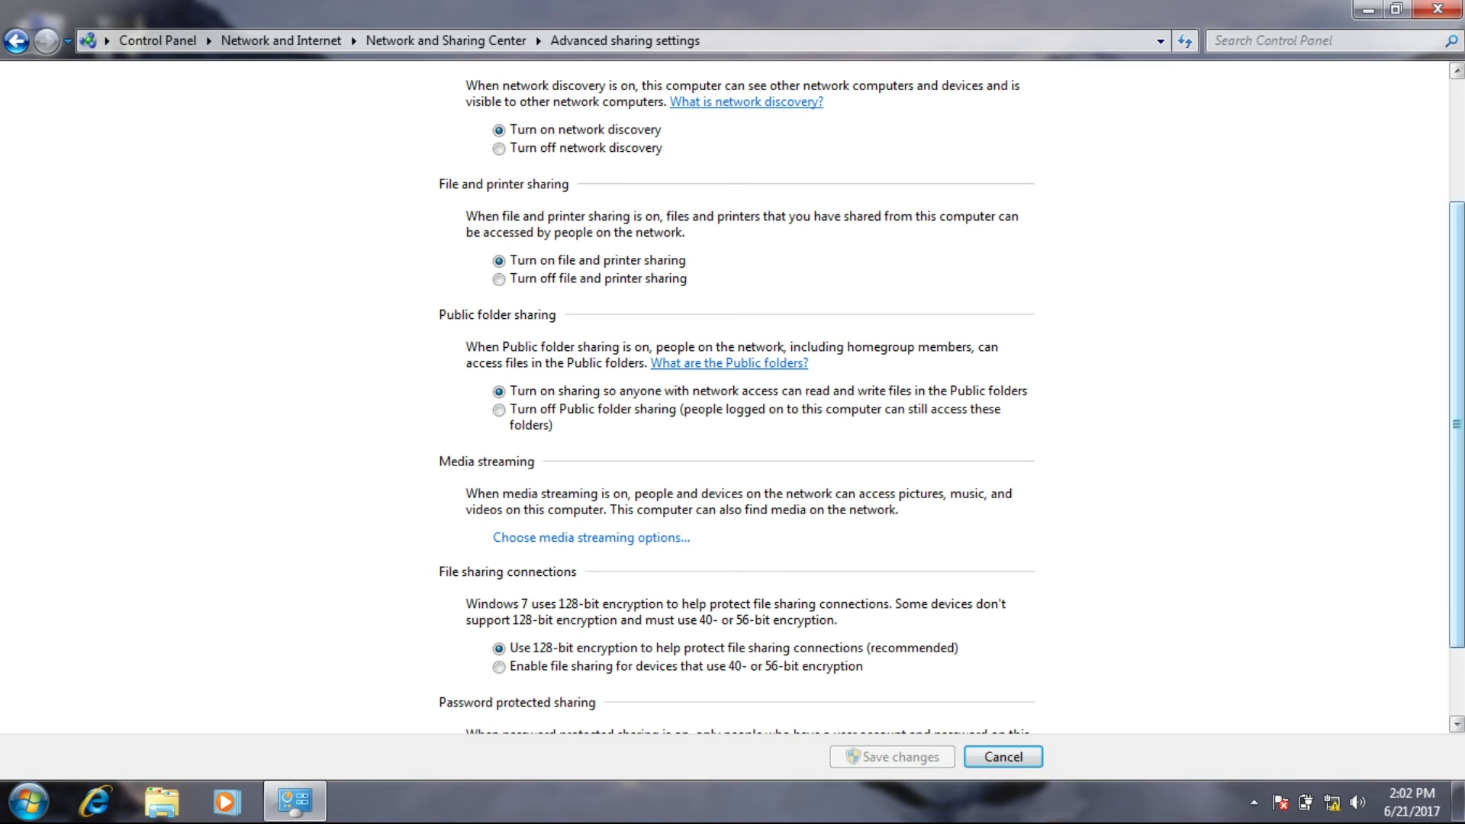
scroll(1458, 534, down, 3)
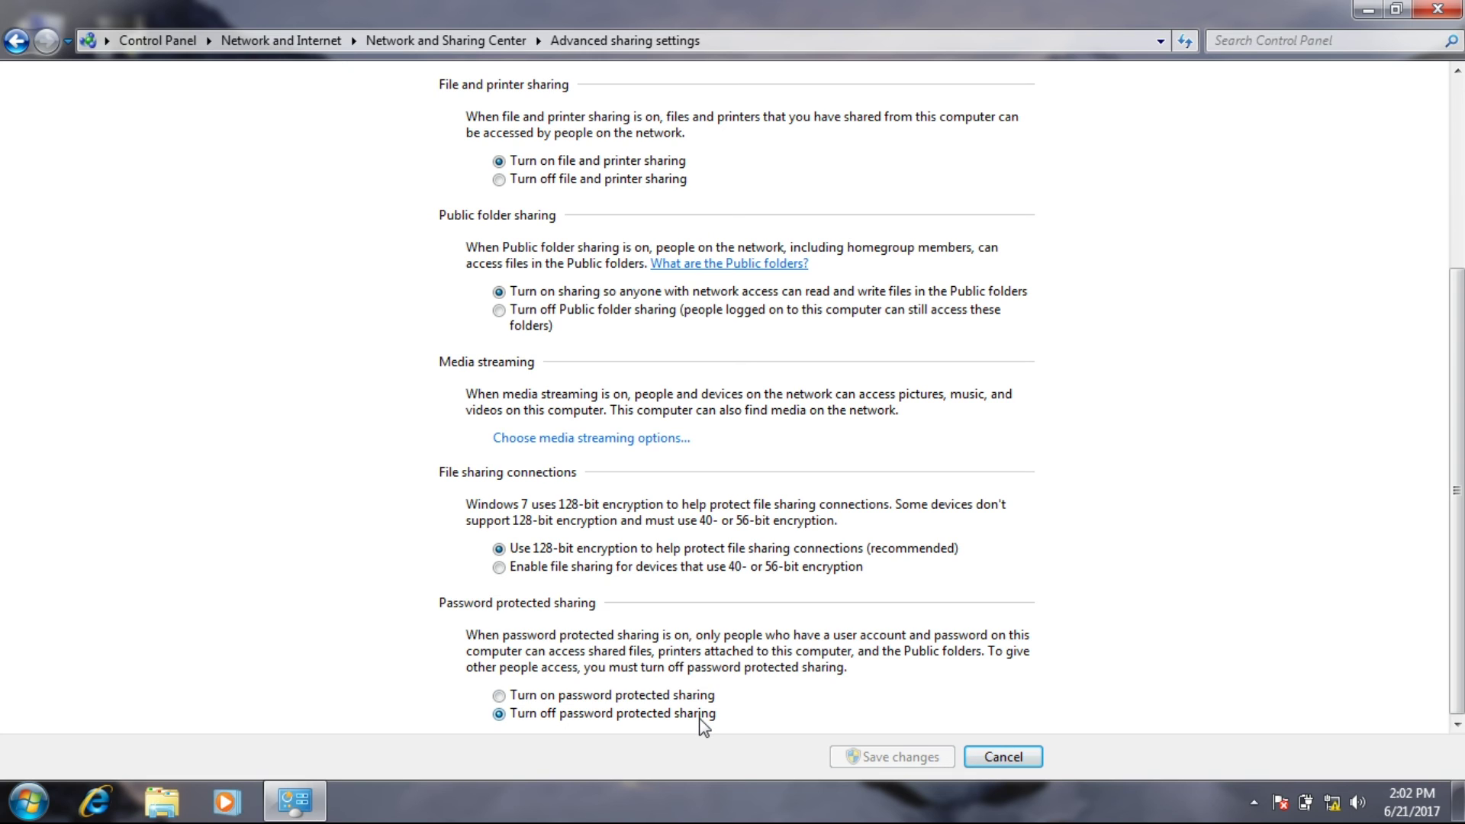
key(Up)
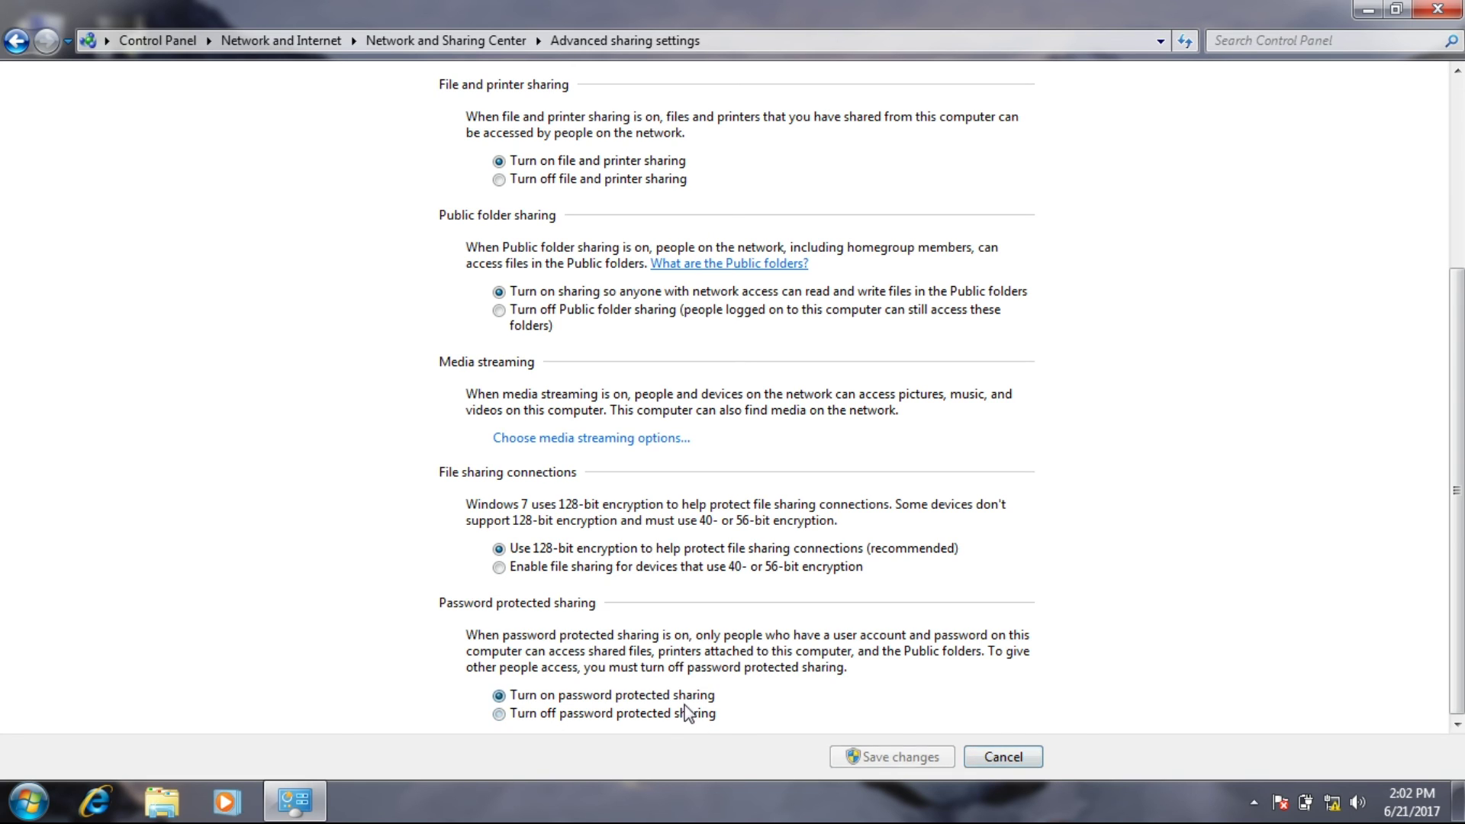
click(655, 717)
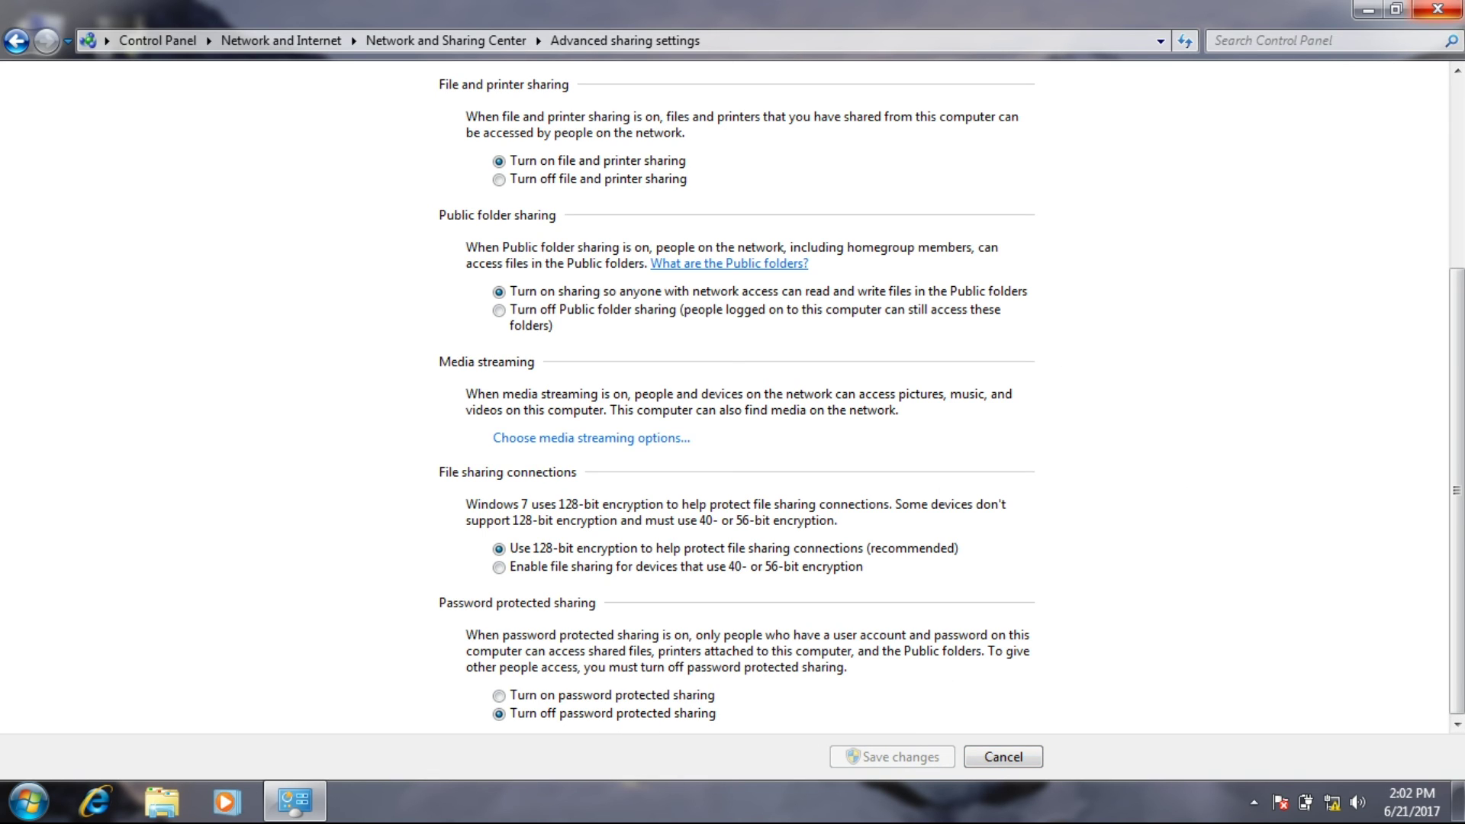
click(1437, 9)
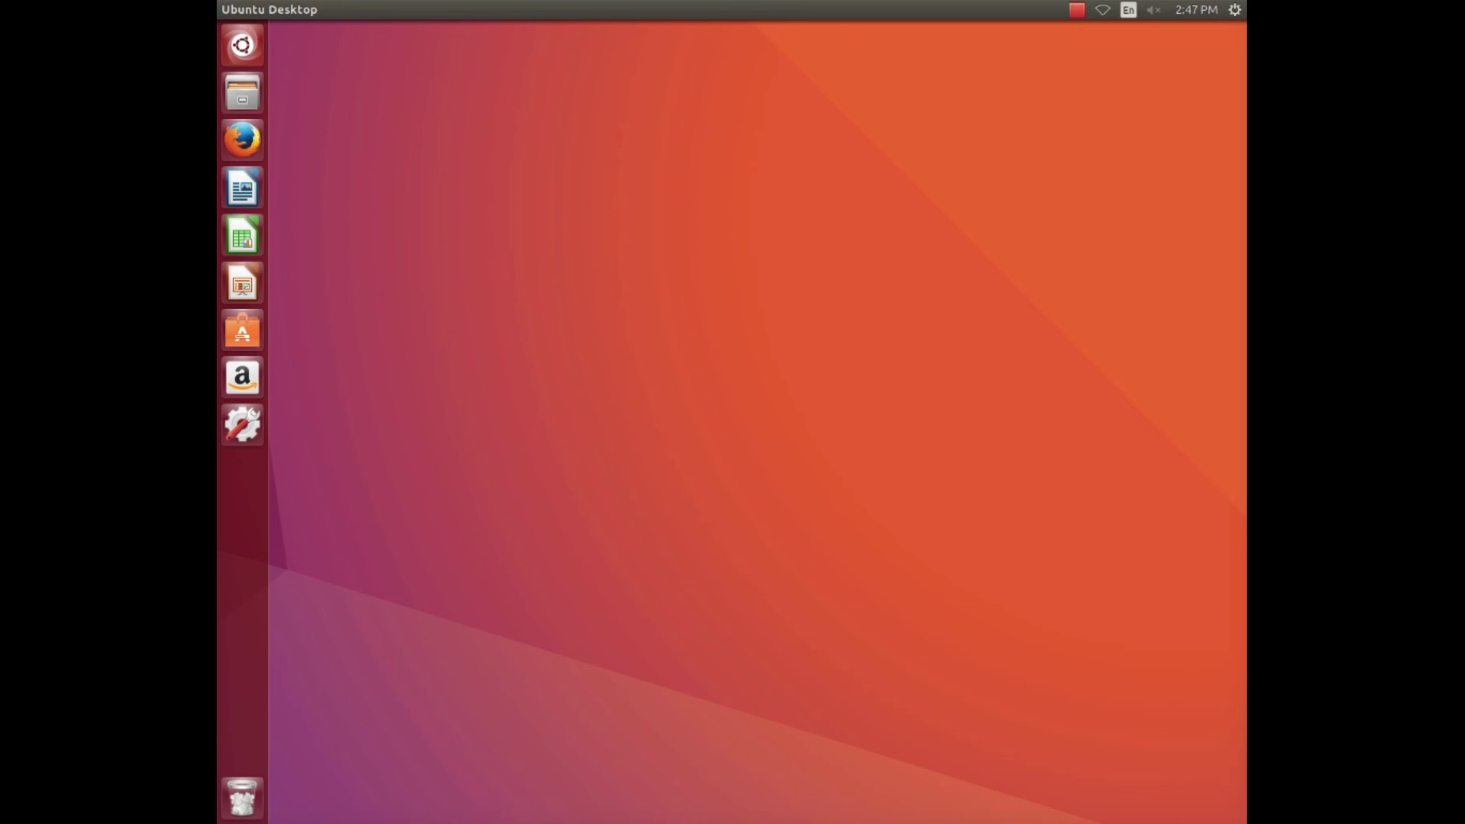
Launch Terminal from the Ubuntu Dash.
click(241, 44)
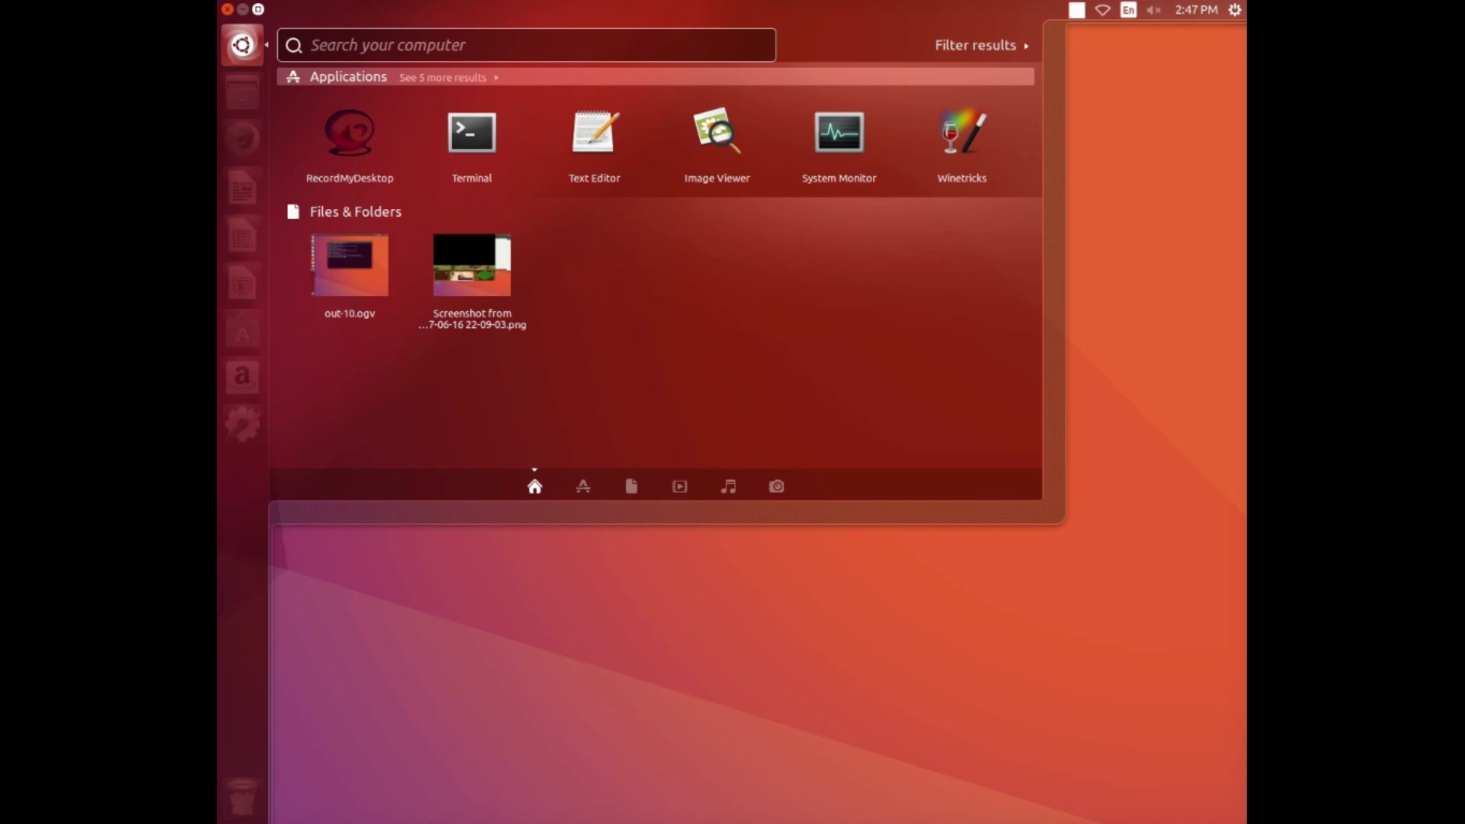
text(terminal)
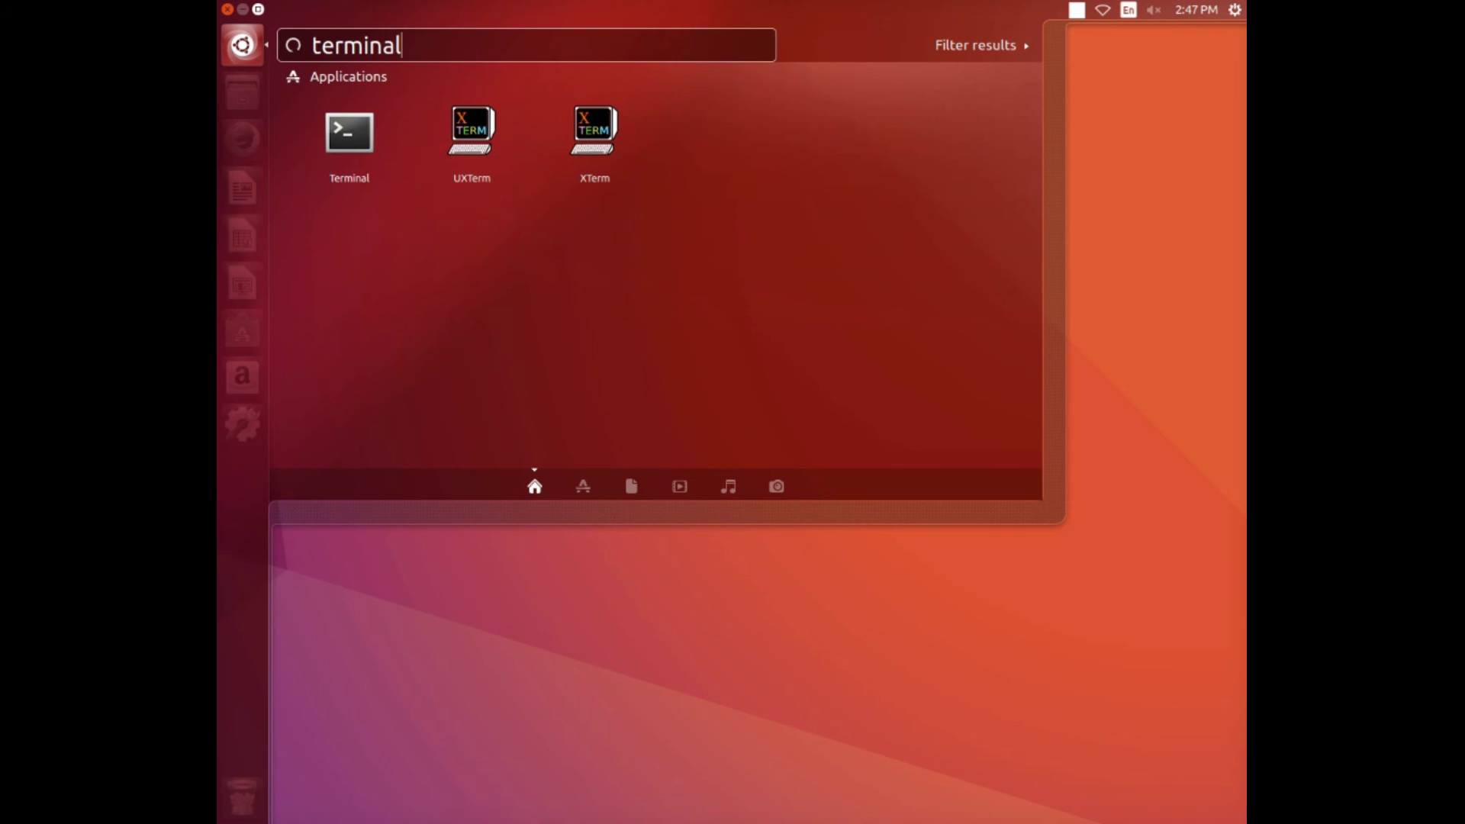
key(Return)
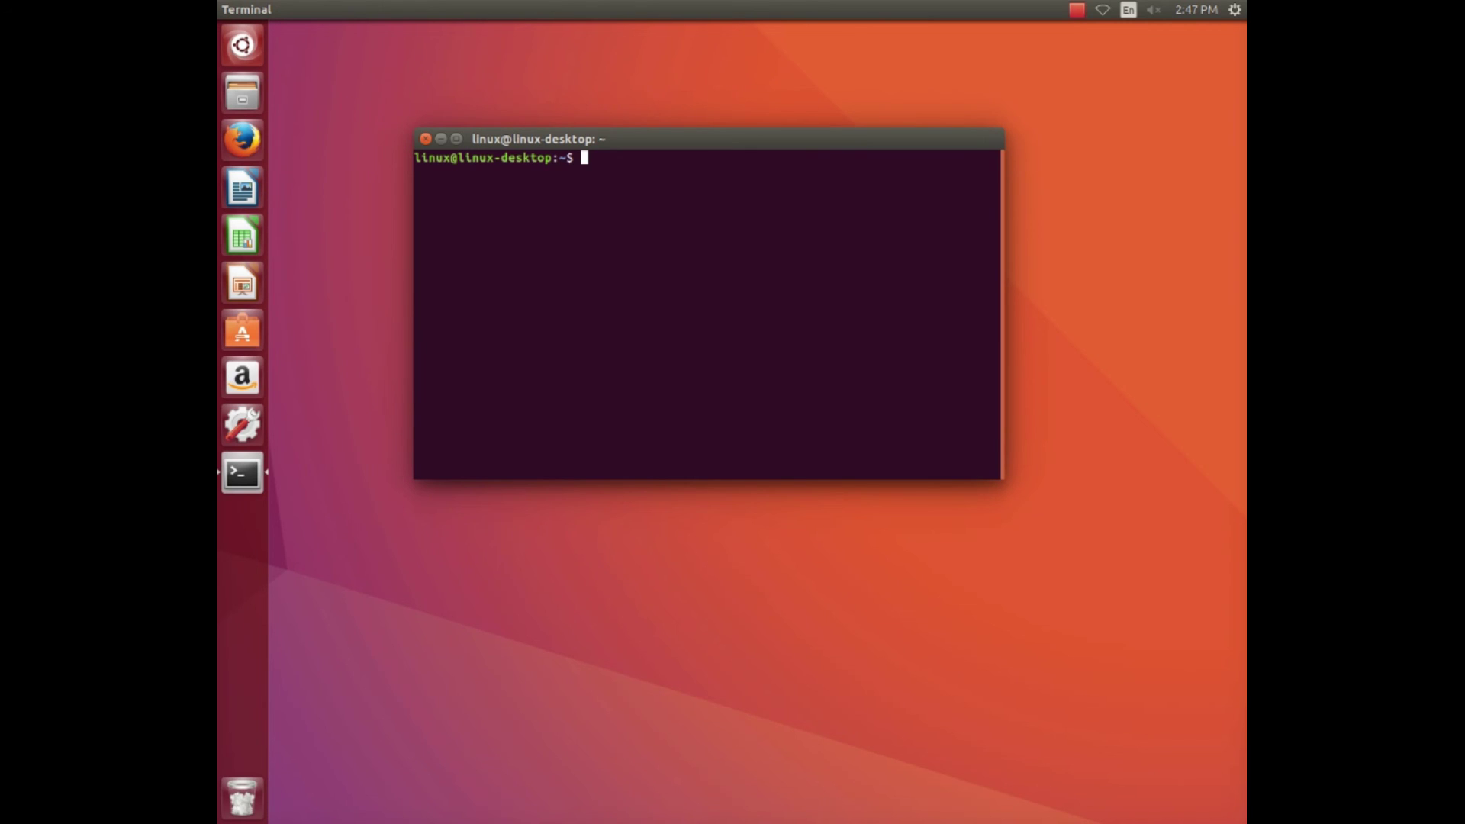
triple_click(496, 157)
double_click(432, 157)
click(431, 158)
Become root with sudo su and run apt-get update, which can't reach the archives.
text(sudo su)
key(Return)
key(Return)
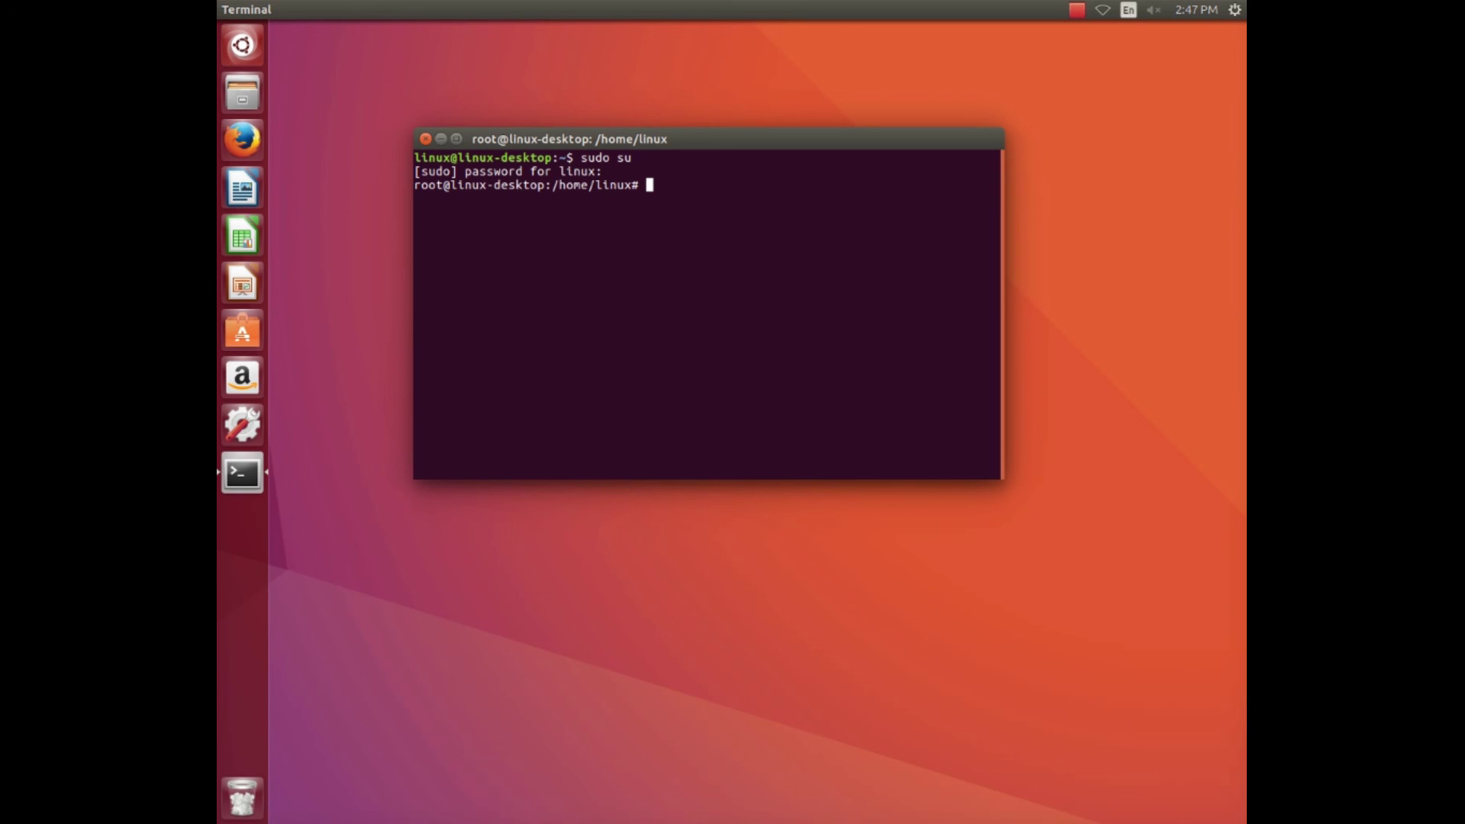
text(apt-get update)
key(Return)
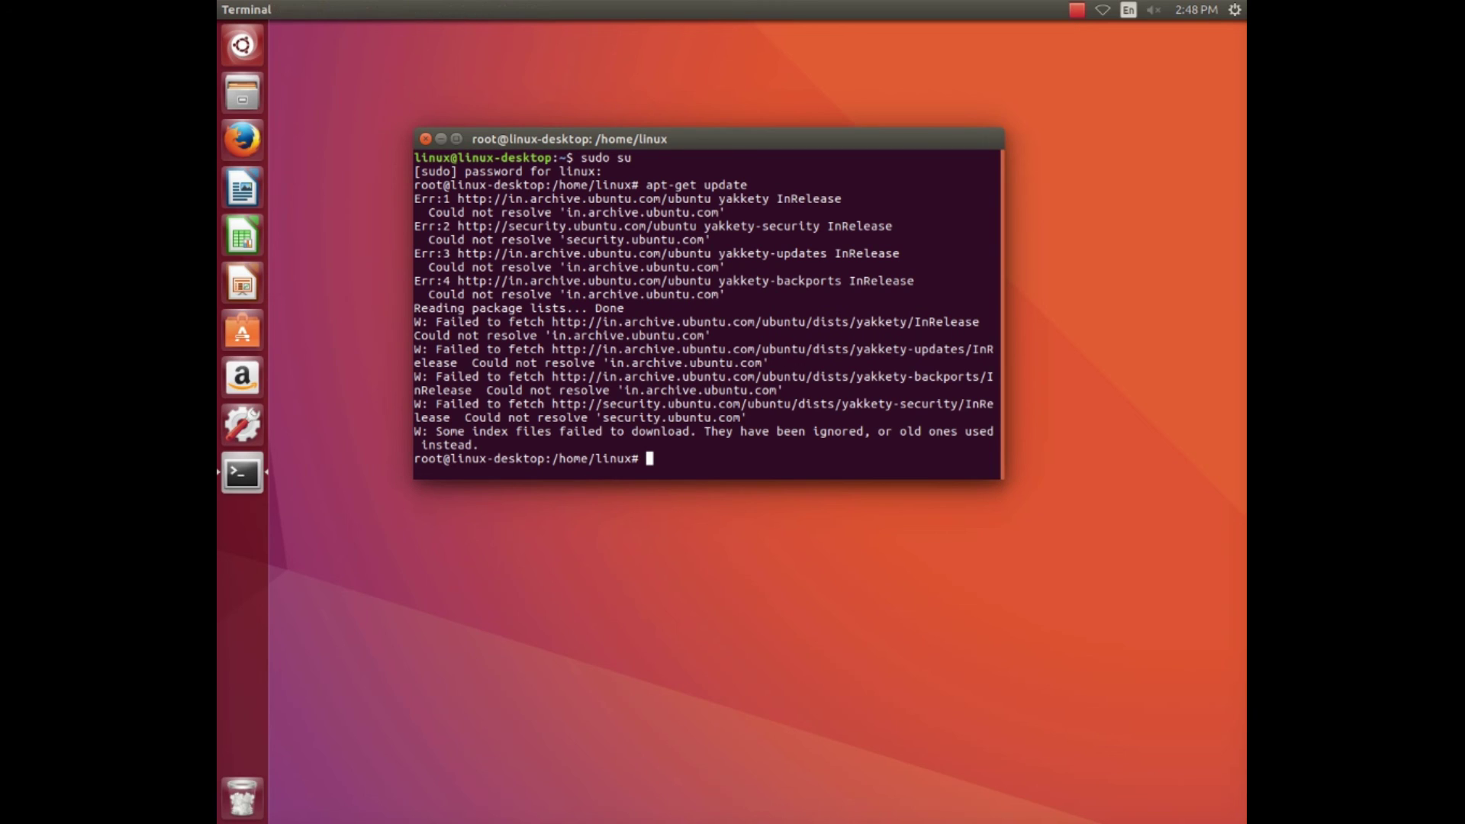
drag(647, 185, 994, 185)
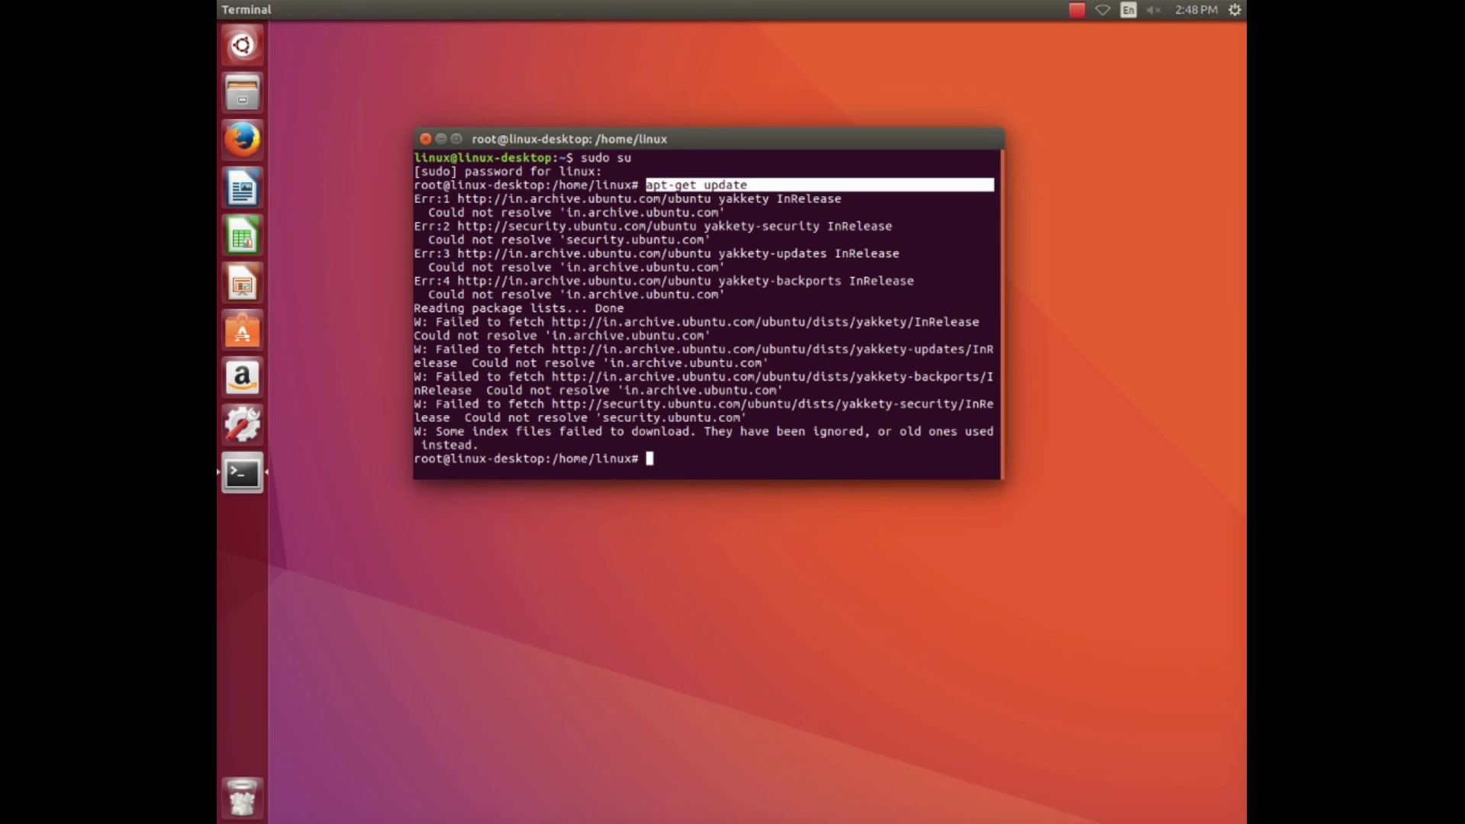
Run apt-get install samba and confirm samba 2:4.4.5+dfsg-2ubuntu5.6 is already newest.
click(994, 184)
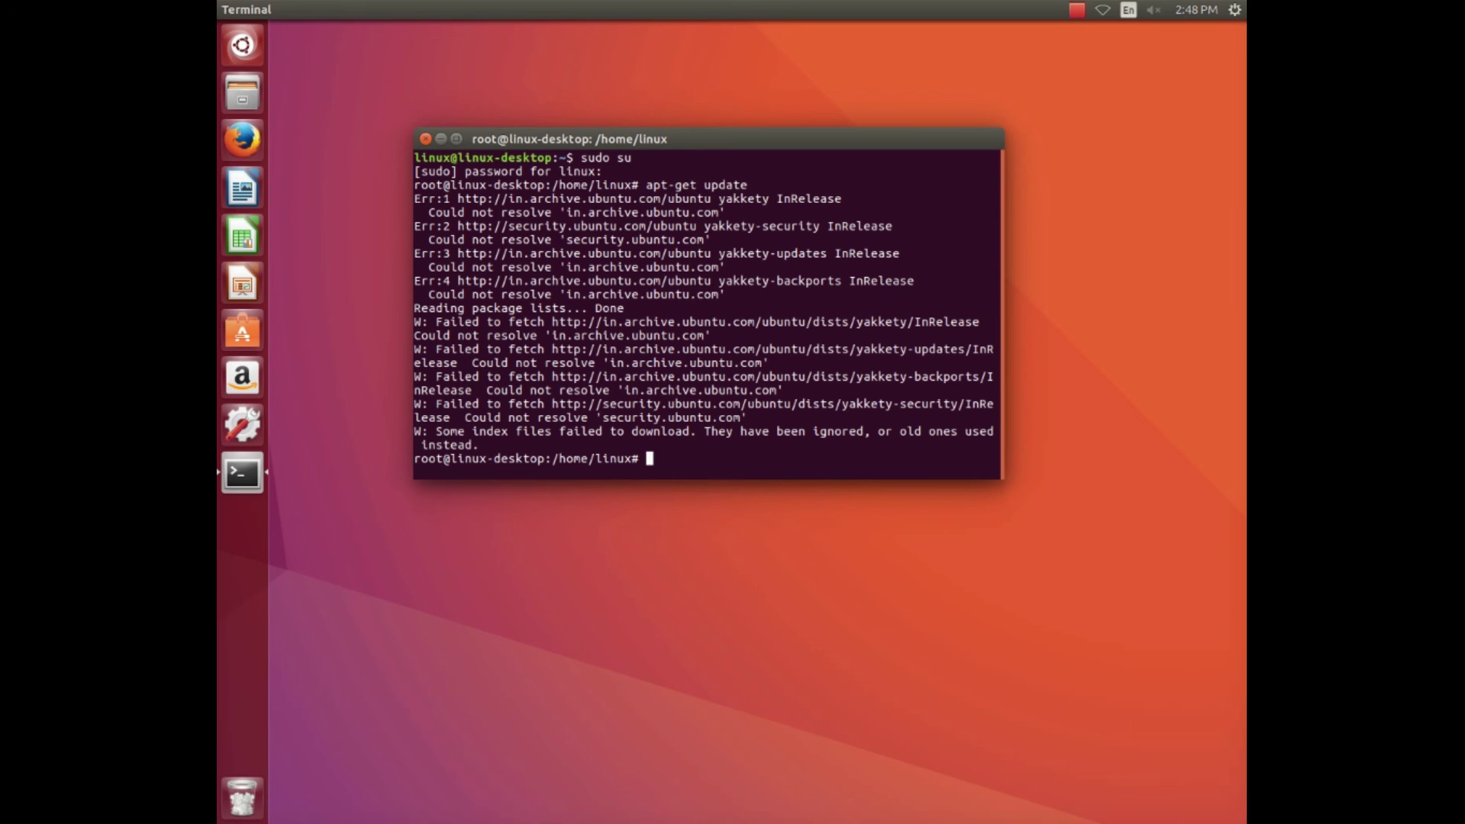
text(apt-get install samba)
key(Return)
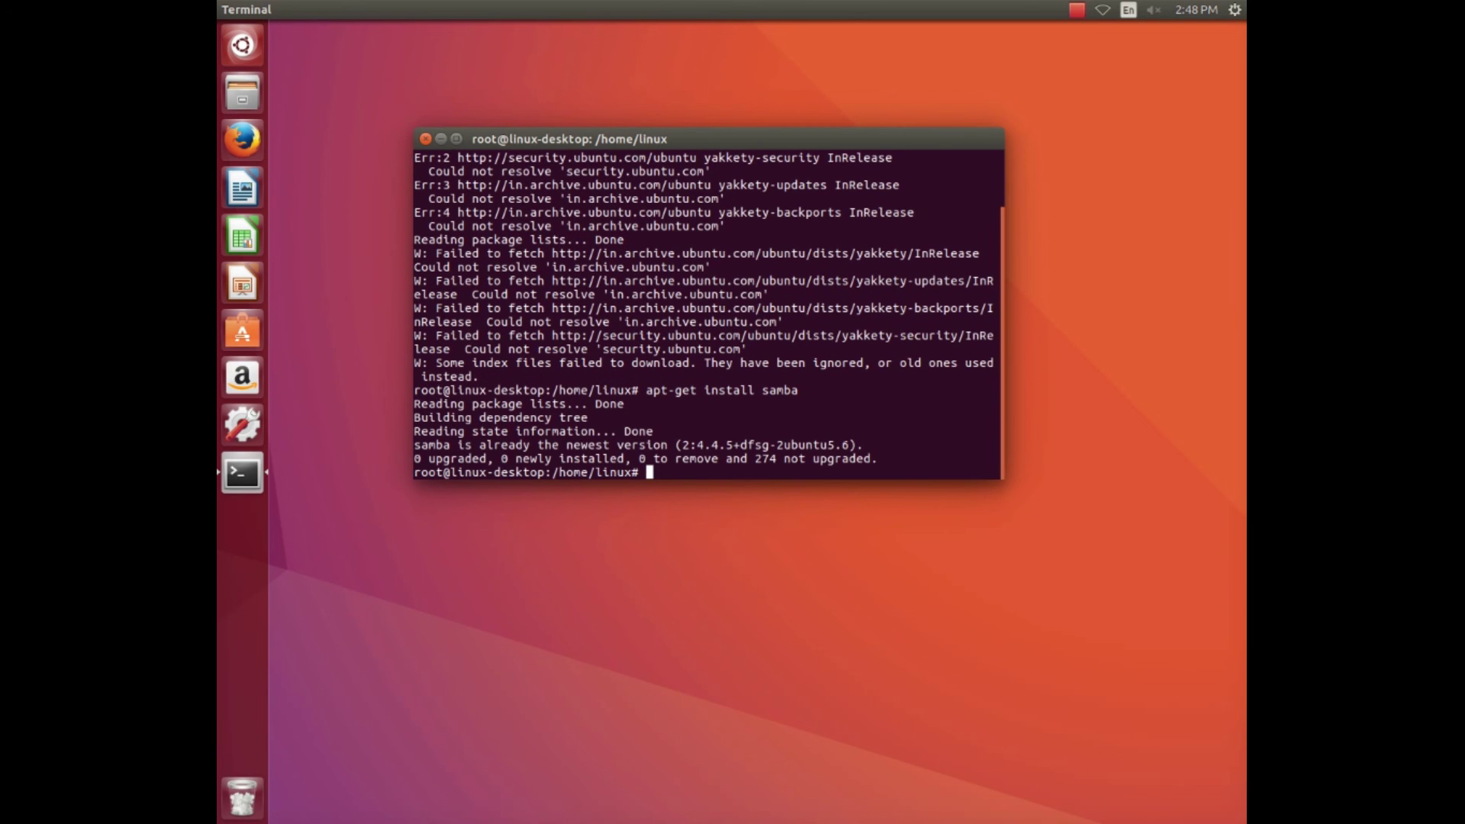
mouse_move(413, 306)
mouse_down()
mouse_move(561, 305)
mouse_move(407, 305)
mouse_up()
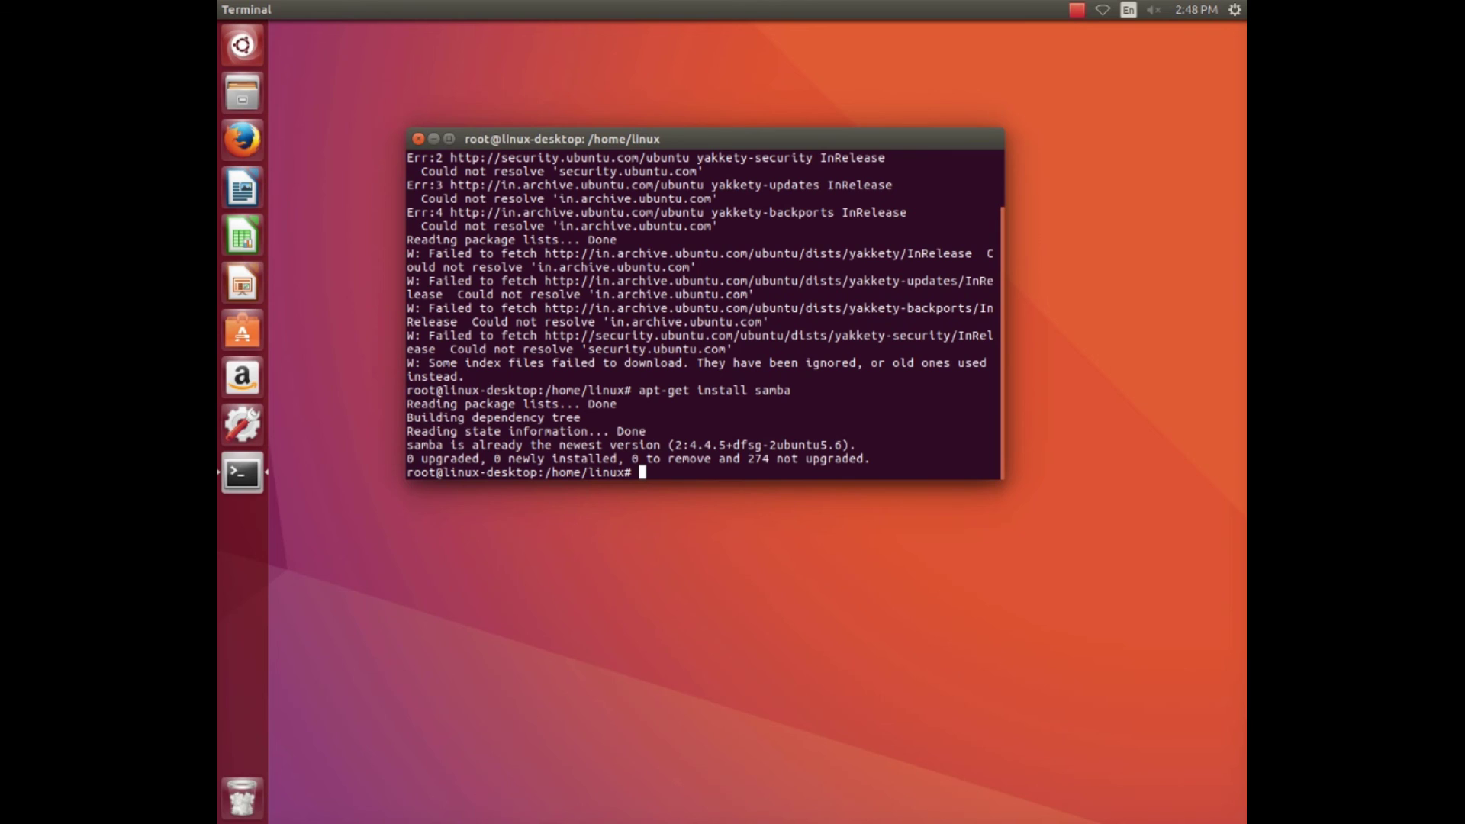
drag(406, 445, 856, 445)
scroll(705, 314, up, 2)
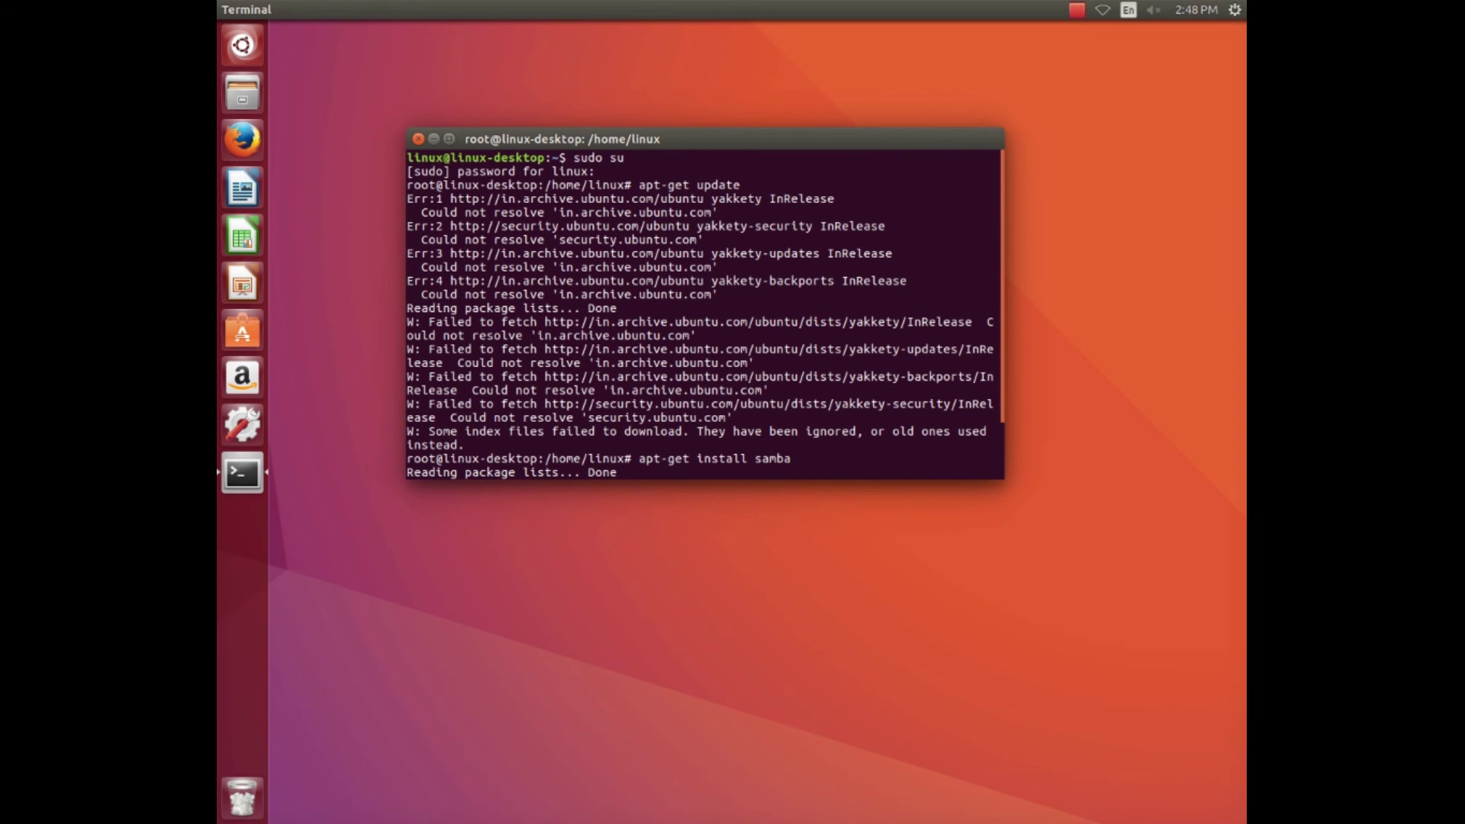
drag(573, 158, 994, 157)
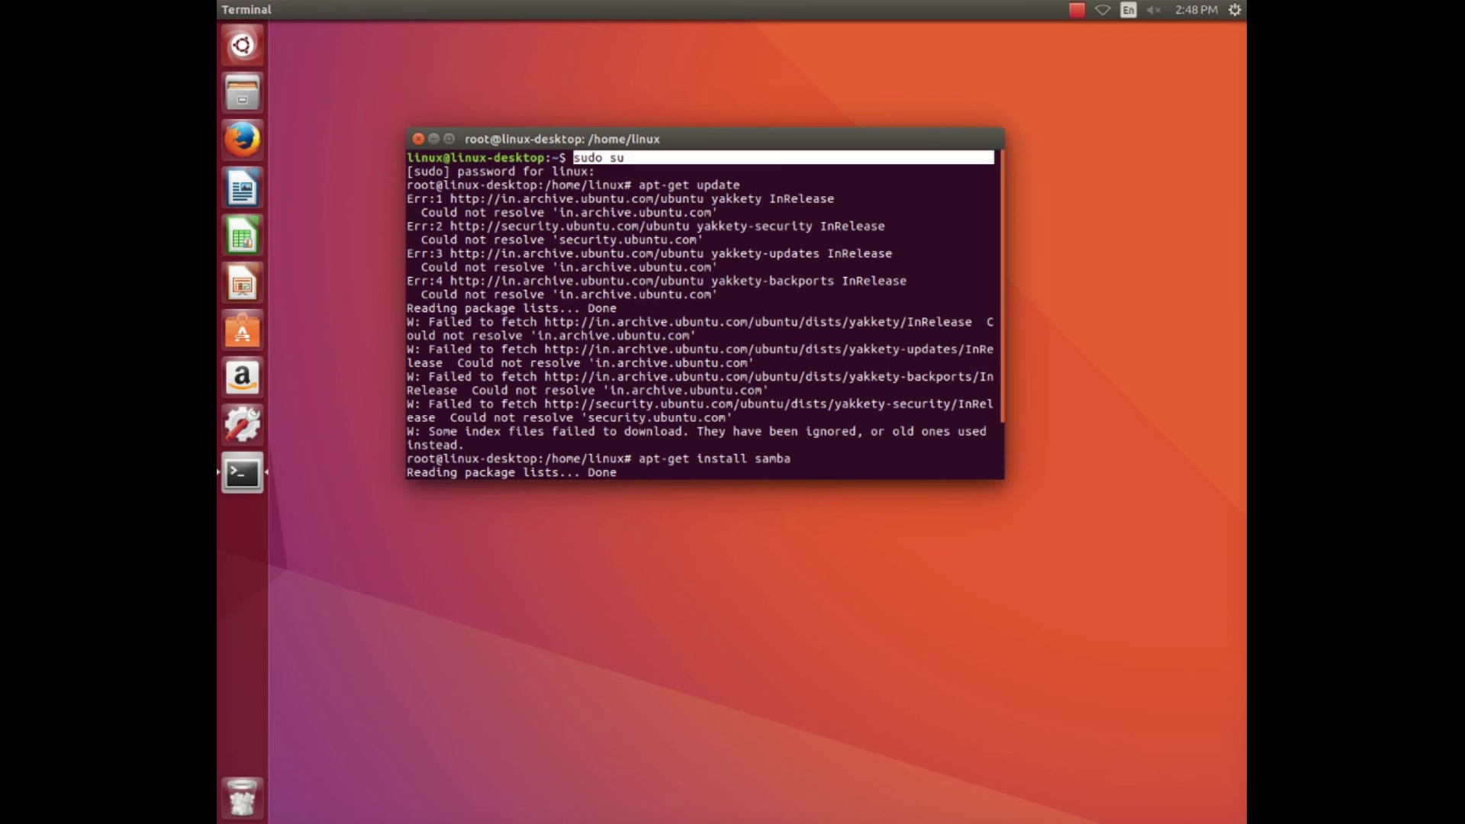
double_click(672, 185)
drag(638, 185, 994, 184)
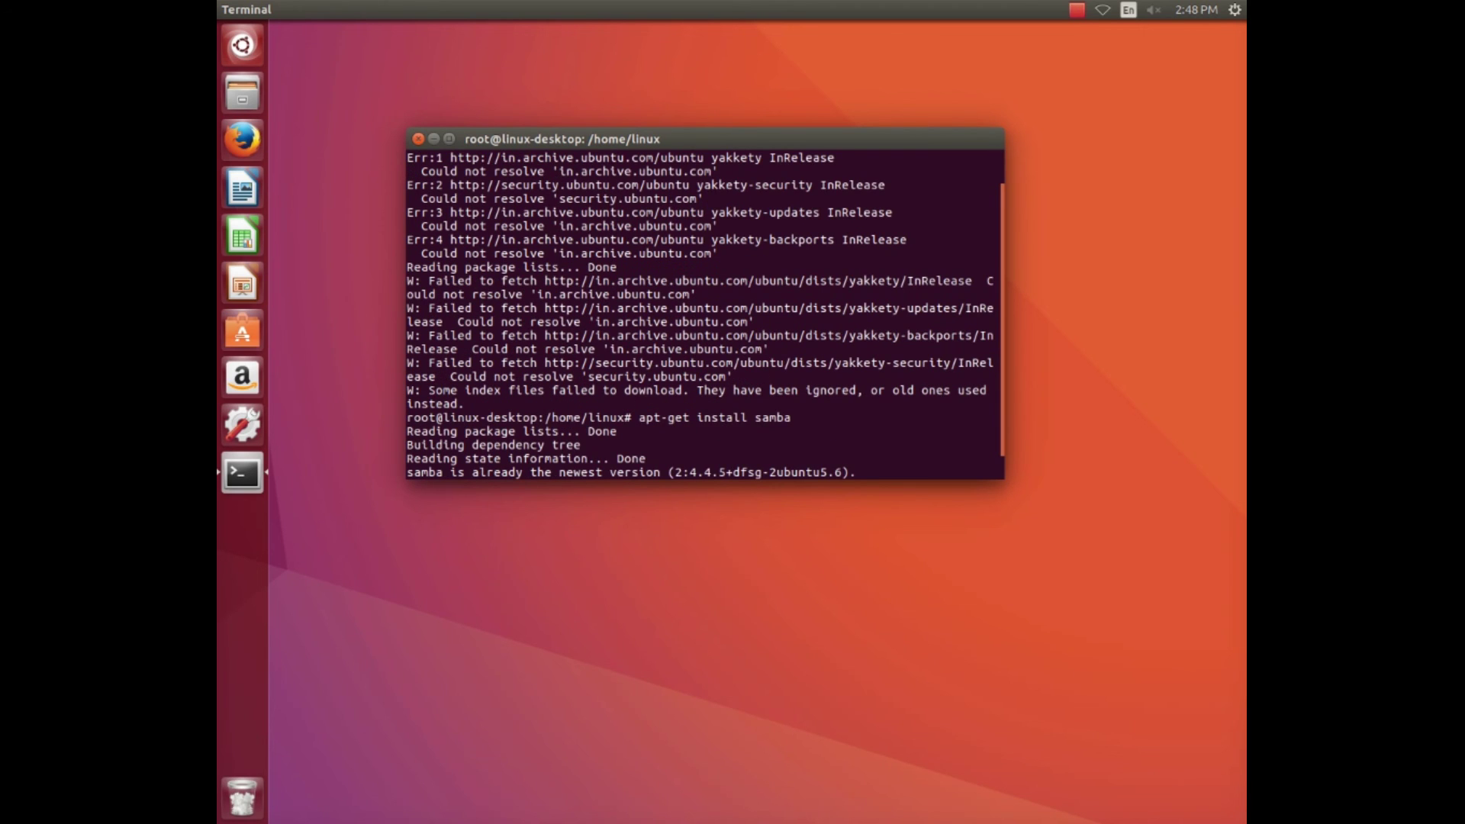
drag(639, 418, 994, 418)
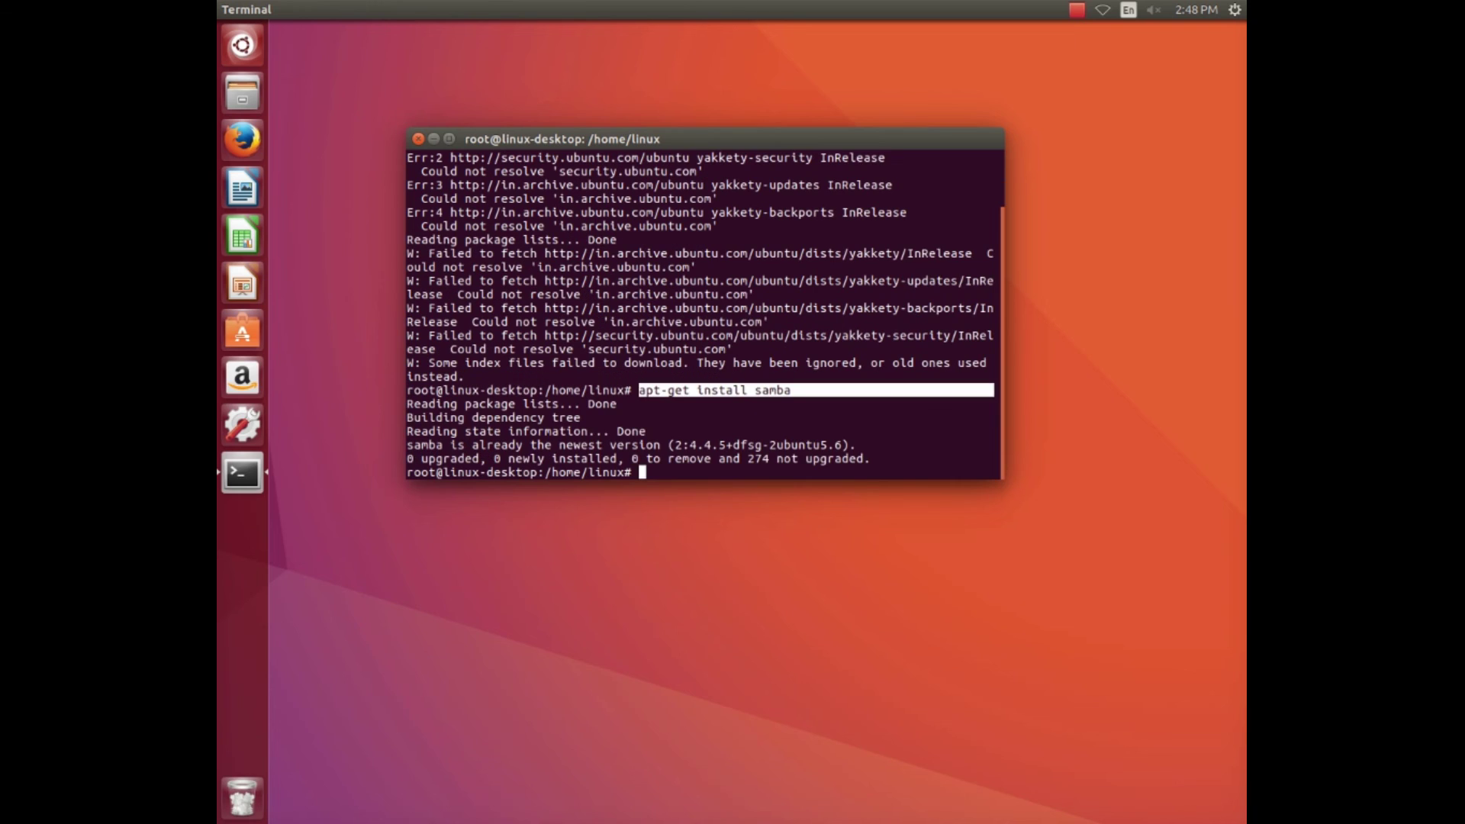
click(995, 390)
Type exit twice to leave the root shell and close the terminal.
text(exit)
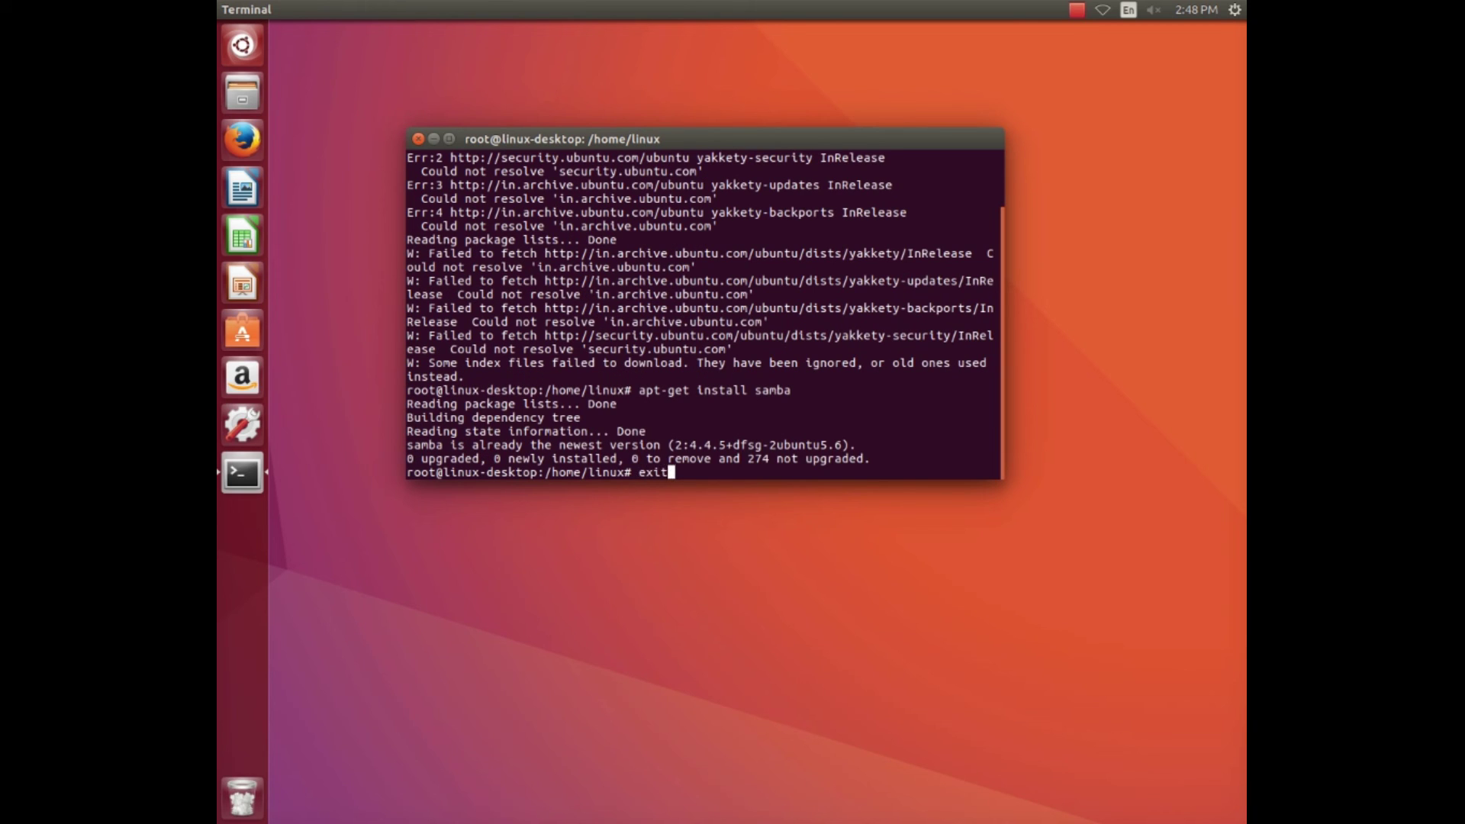
key(Return)
text(exit)
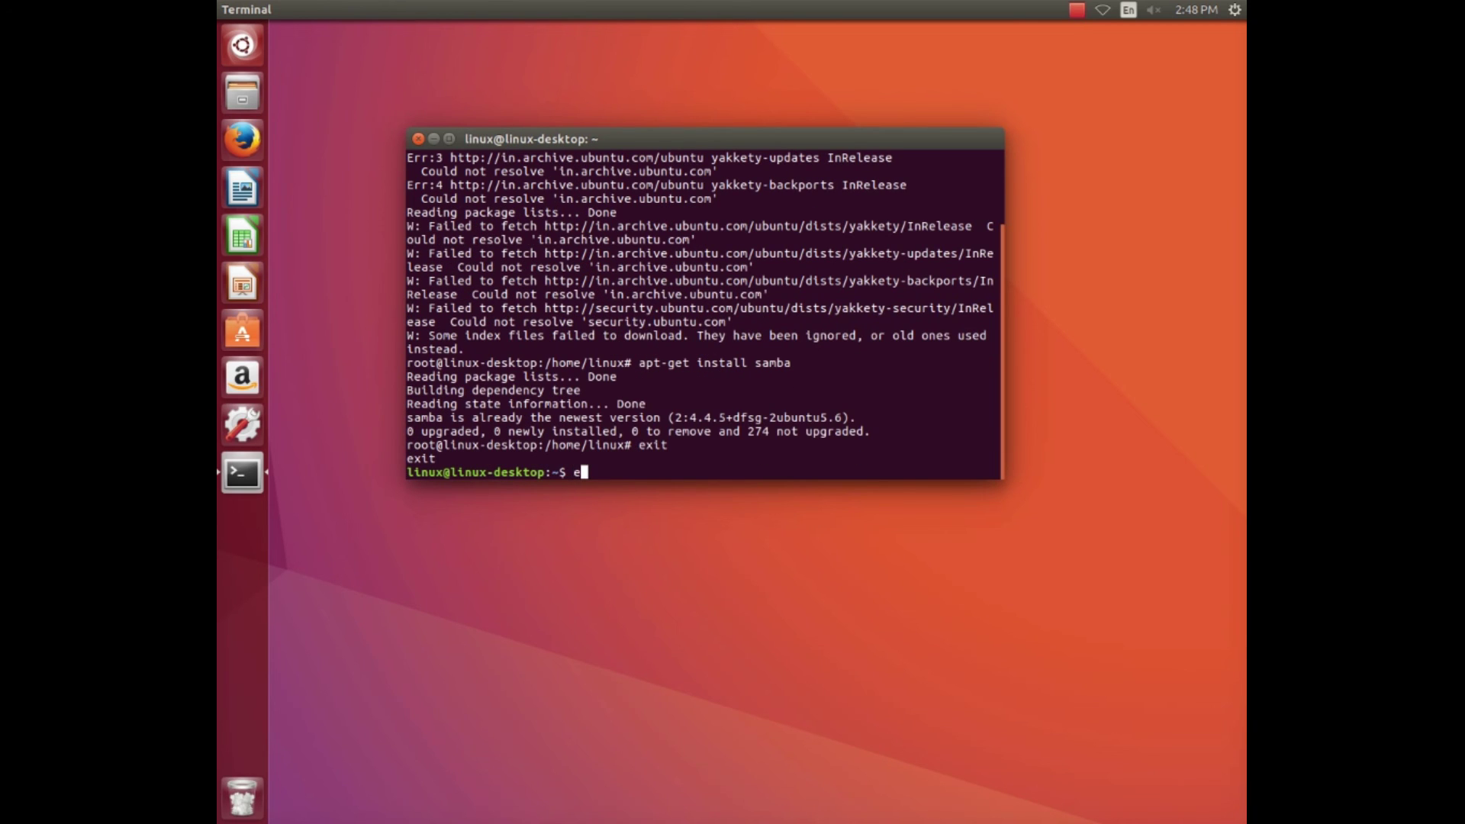
key(Return)
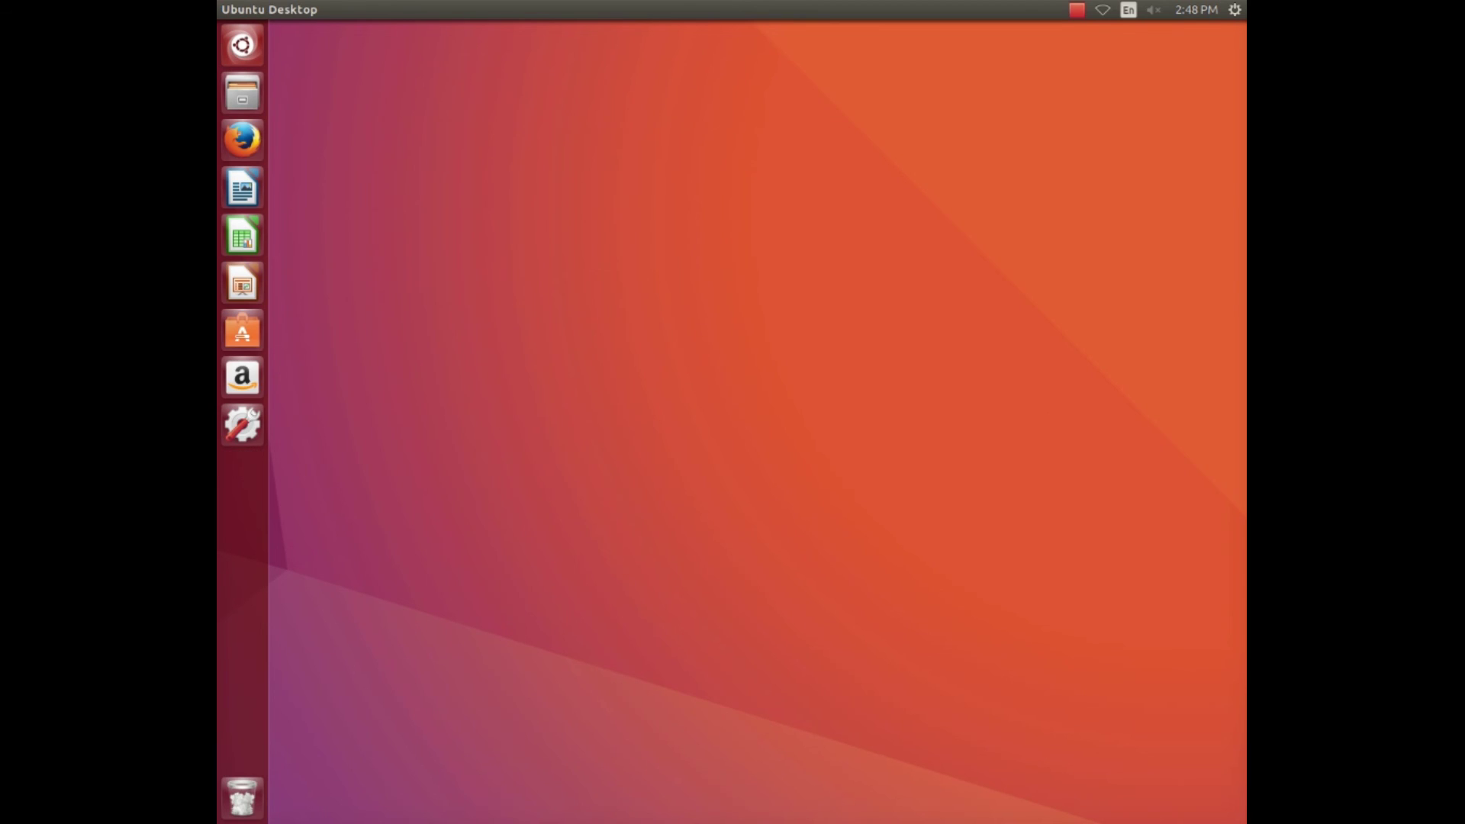
From the network menu, open Network Connections and add a new Ethernet connection.
click(1102, 10)
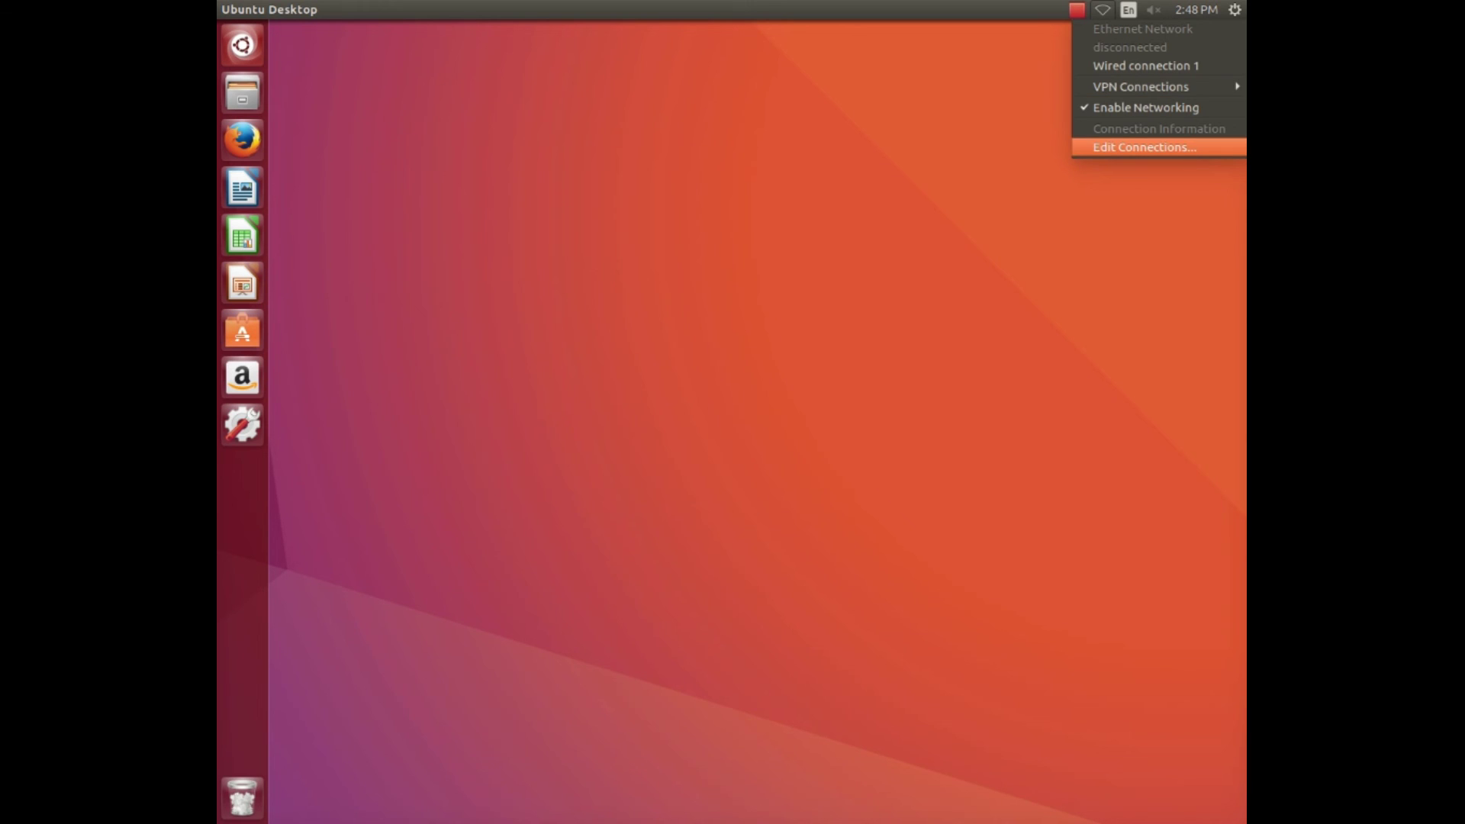
key(Return)
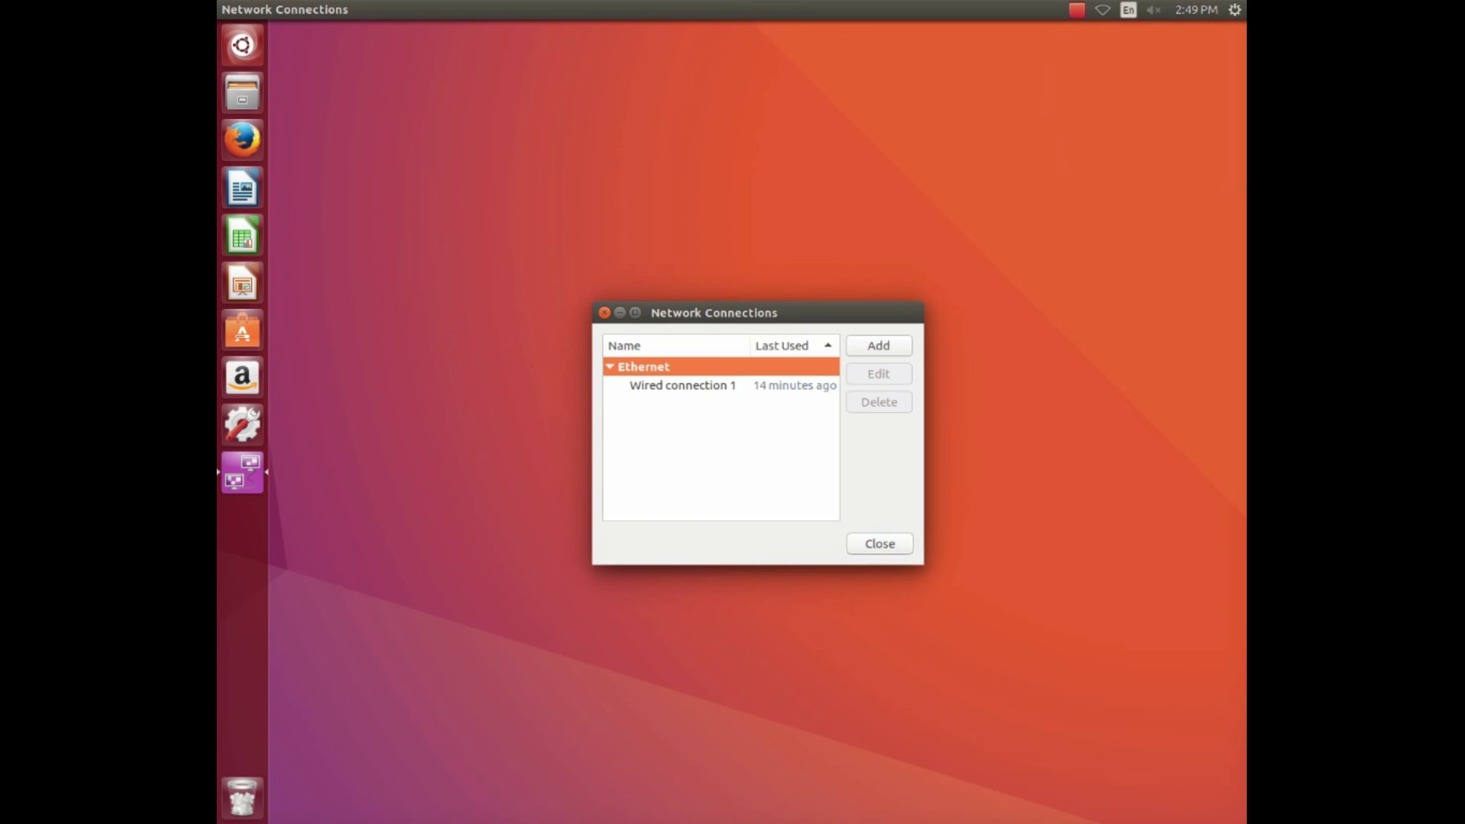
key(Return)
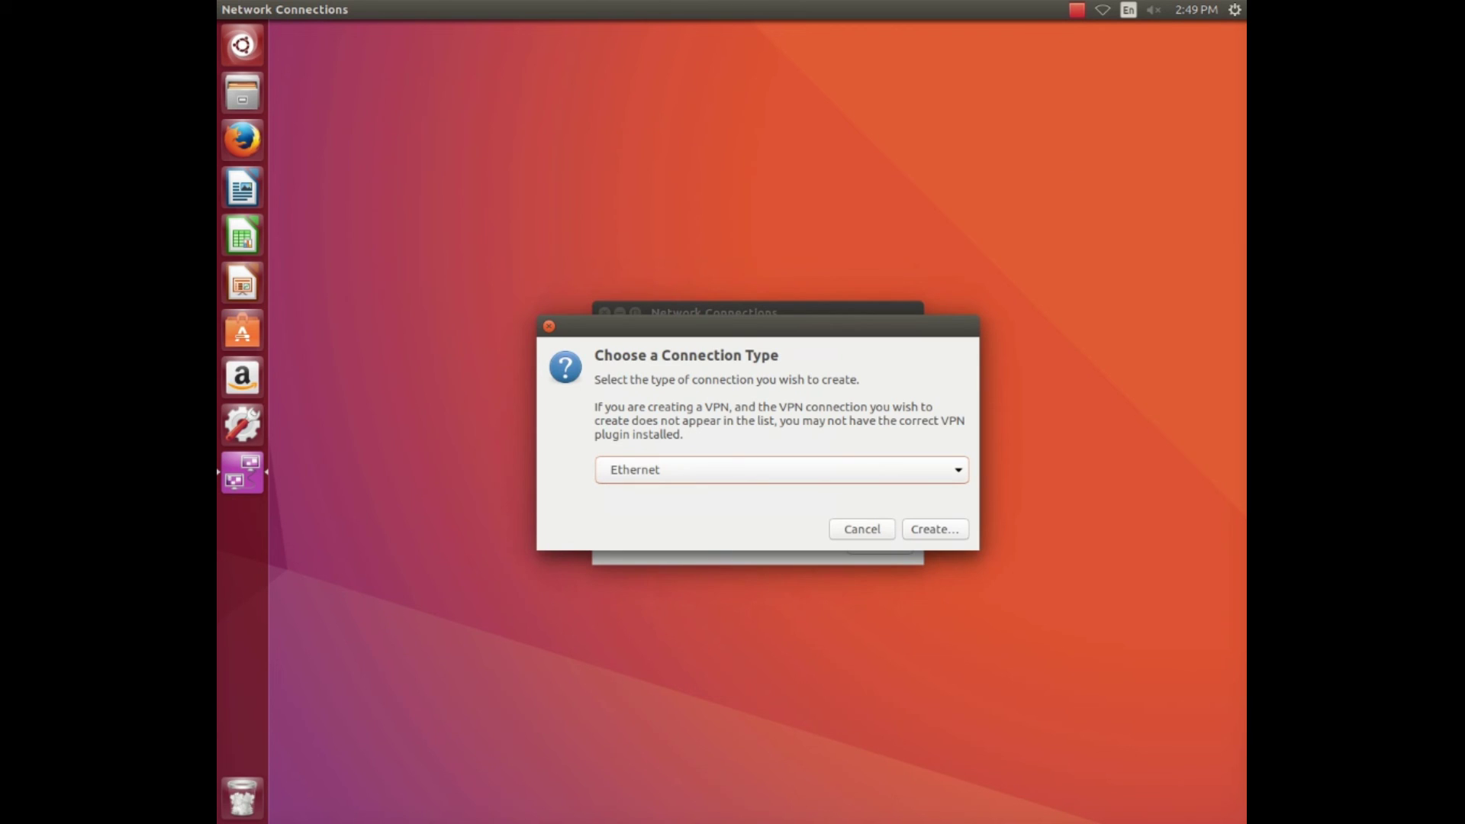
key(space)
key(Up)
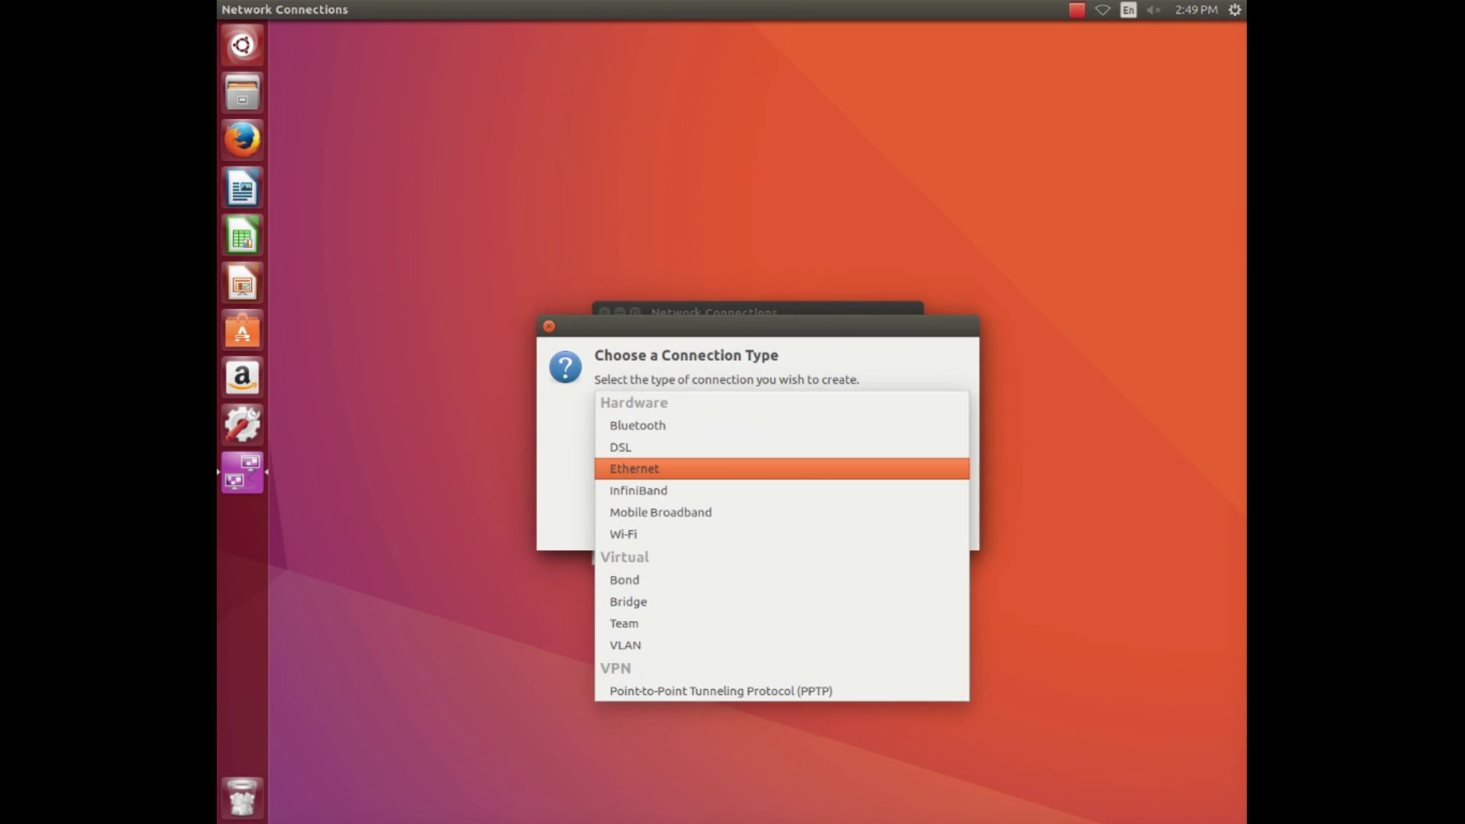
key(Return)
key(Return)
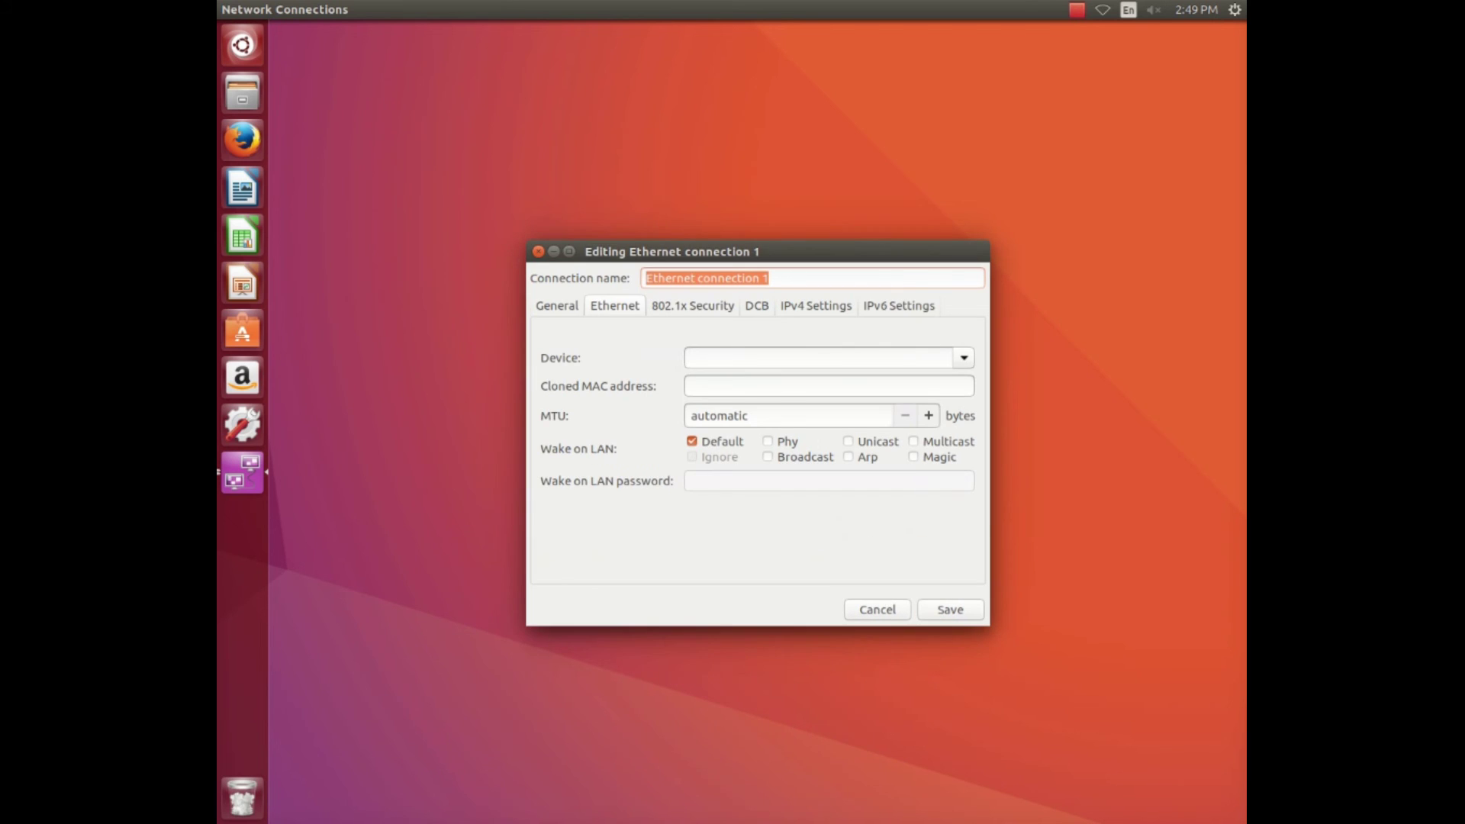
Set IPv4 to Manual with 192.168.43.2 and netmask 255.255.255.0, save, and close the list.
key(ctrl+Page_Down)
key(ctrl+Page_Down)
key(ctrl+Page_Down)
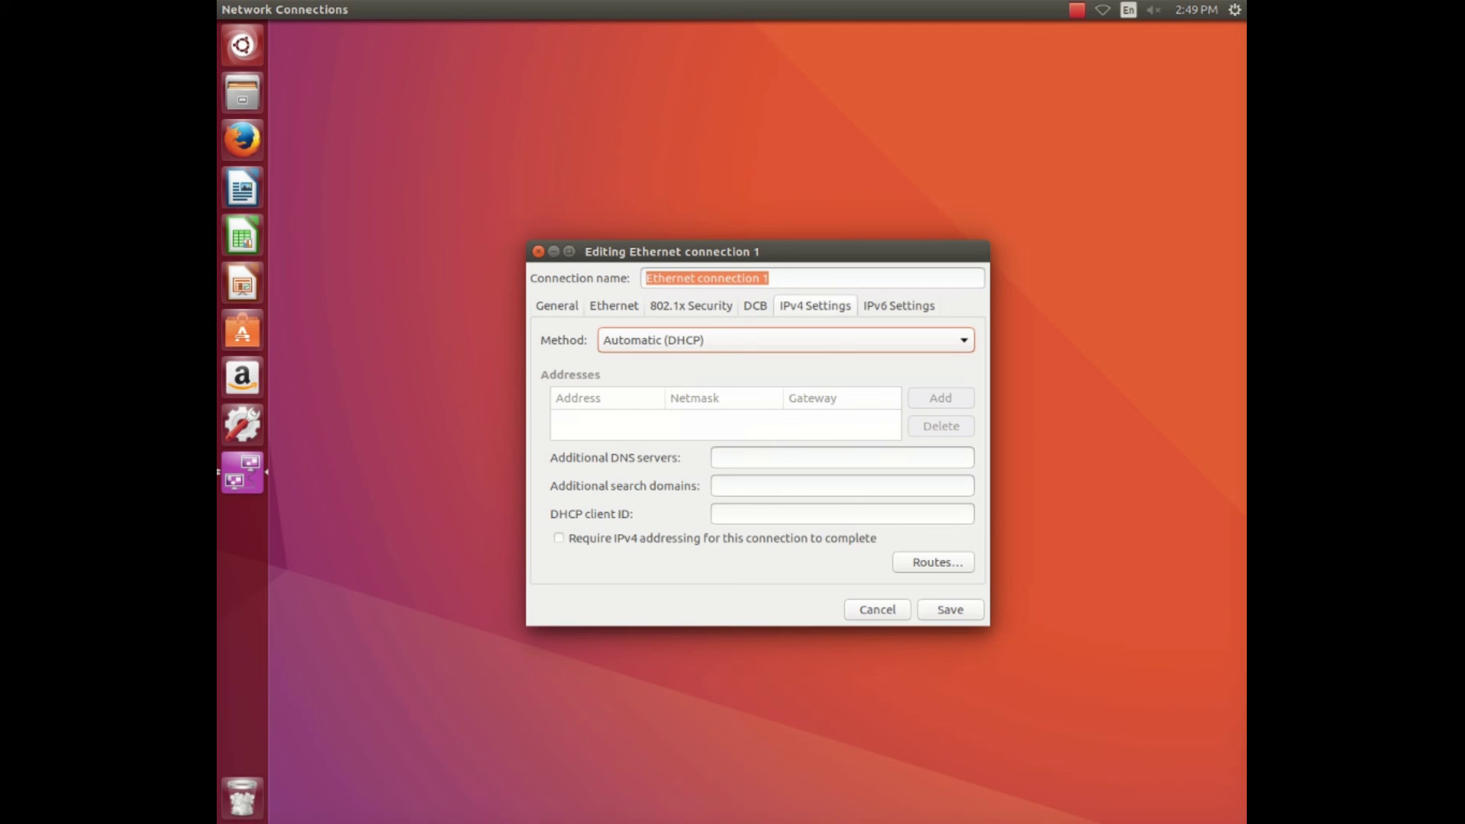
key(space)
key(Down)
key(Down)
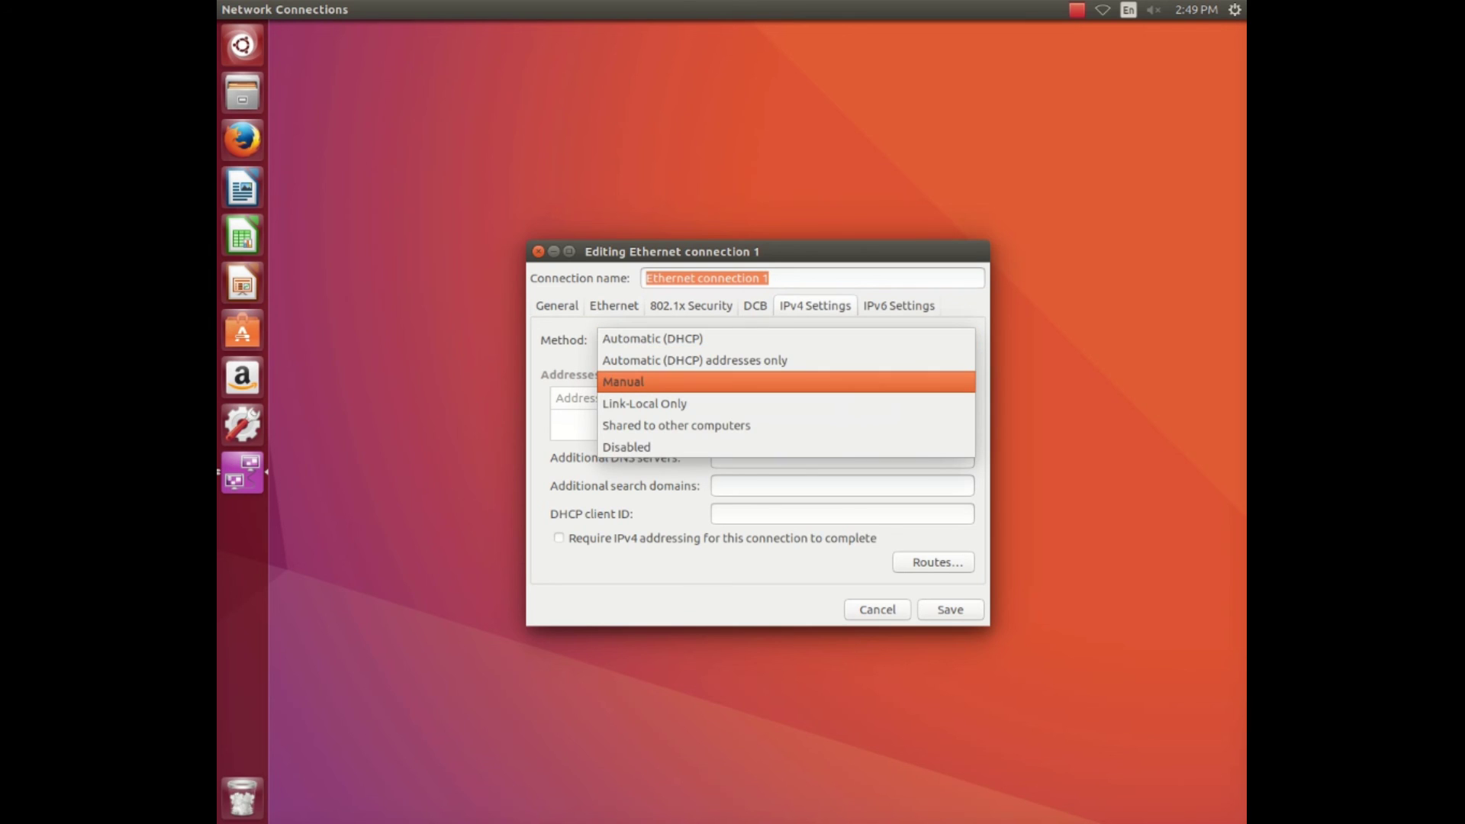
key(Return)
key(Tab)
key(Return)
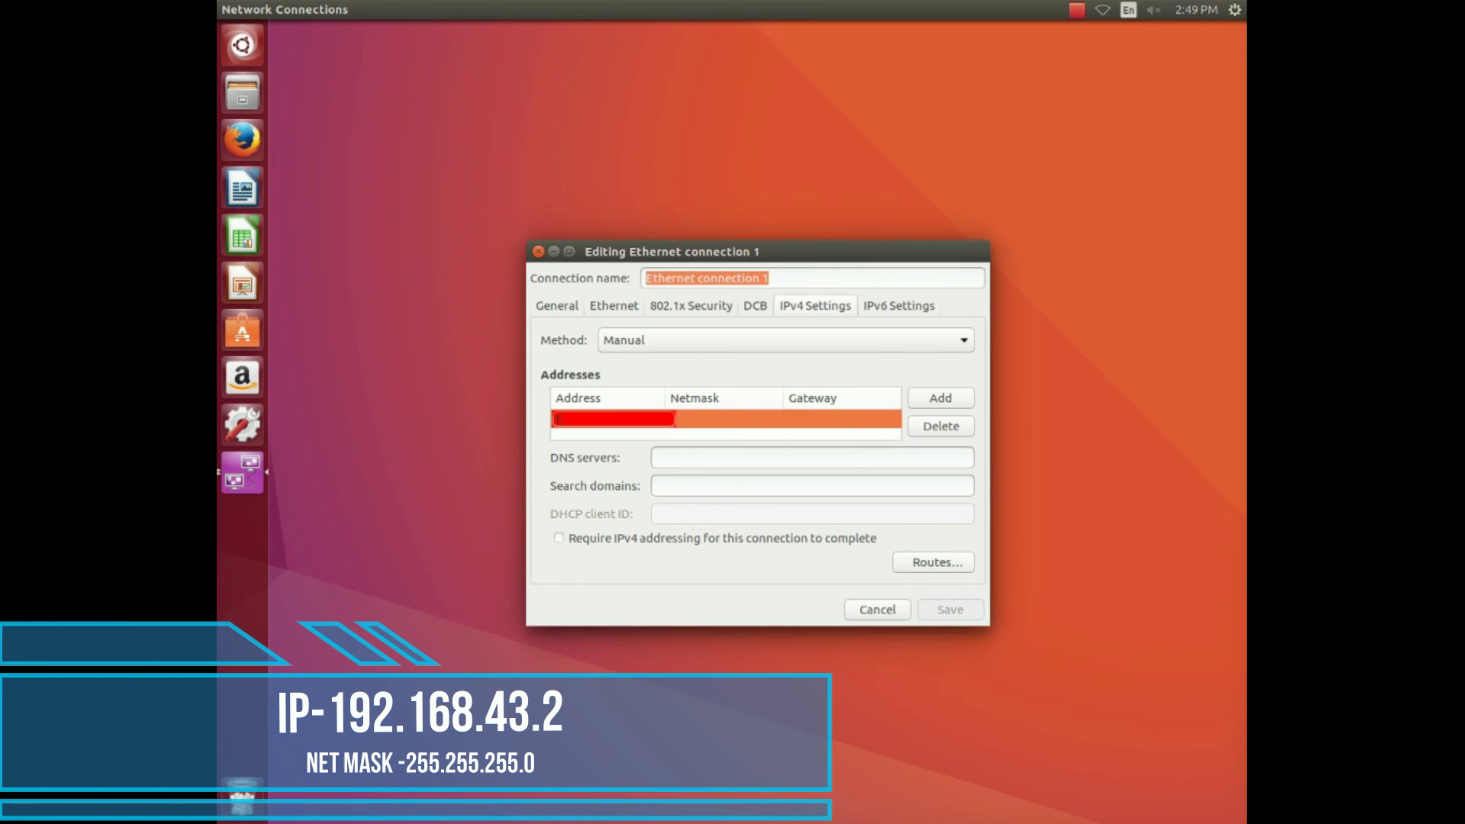
text(192.168.43.2)
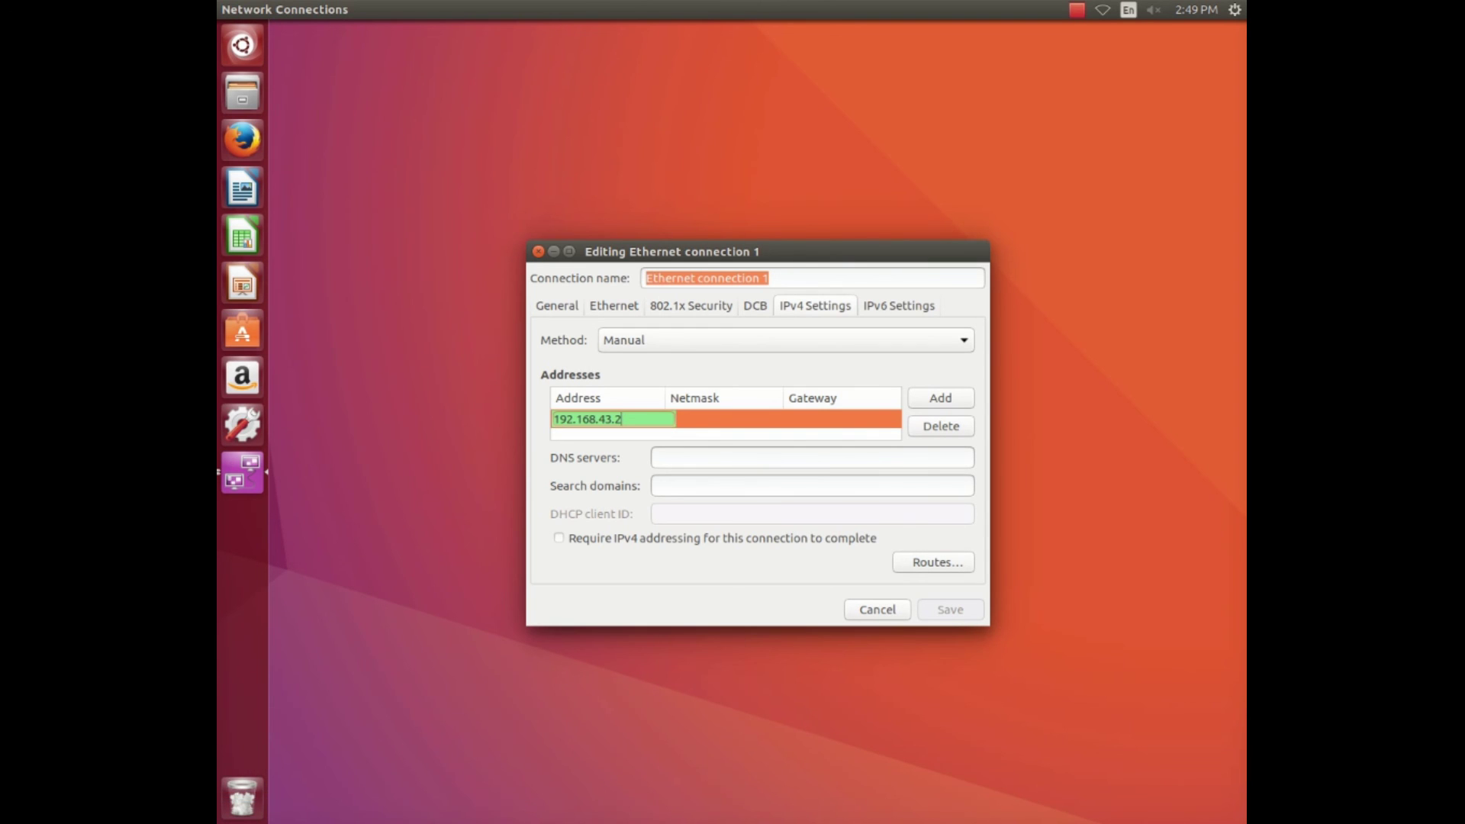
key(Tab)
text(255)
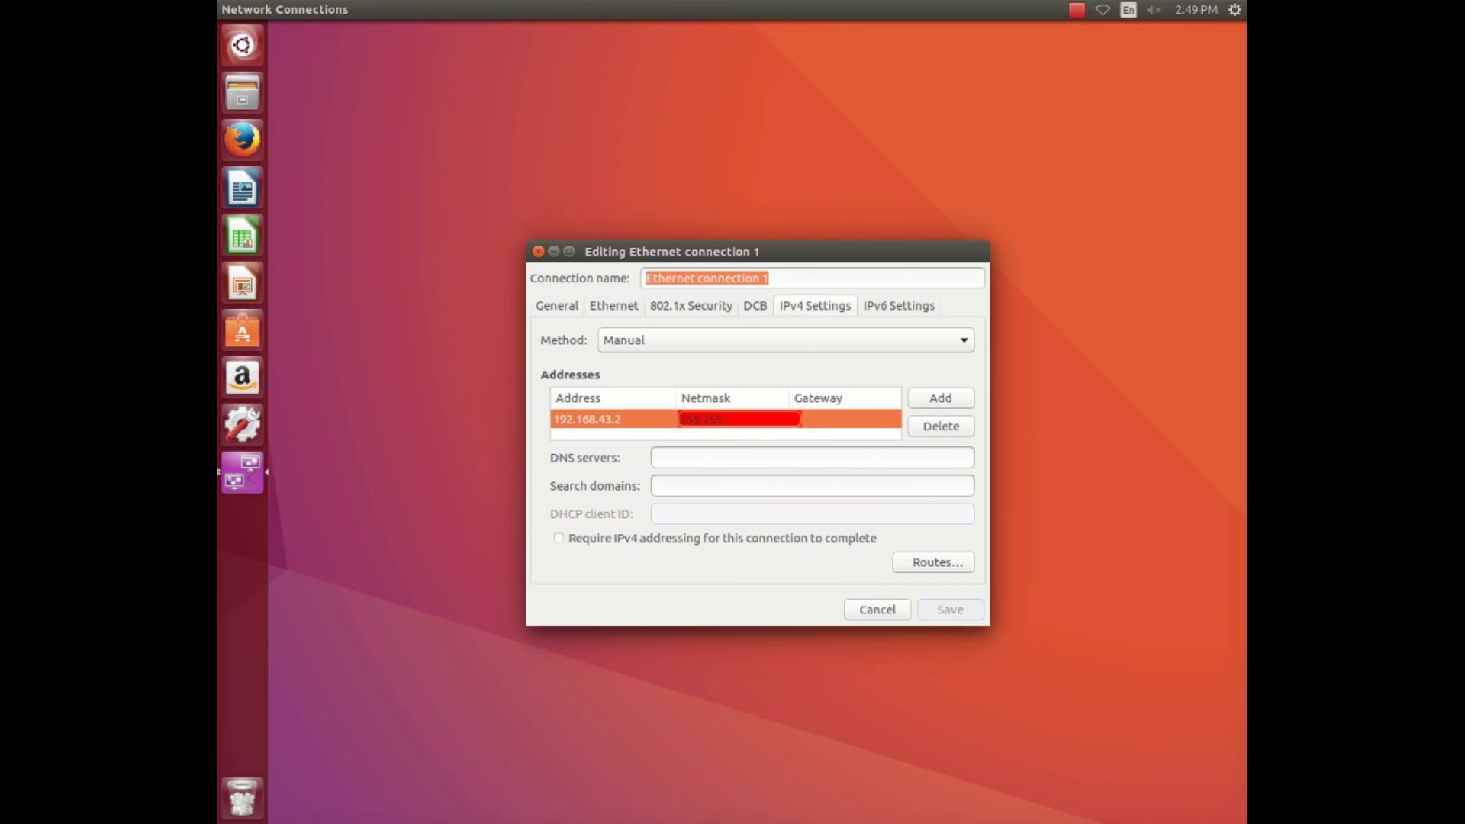
text(.255.255.0)
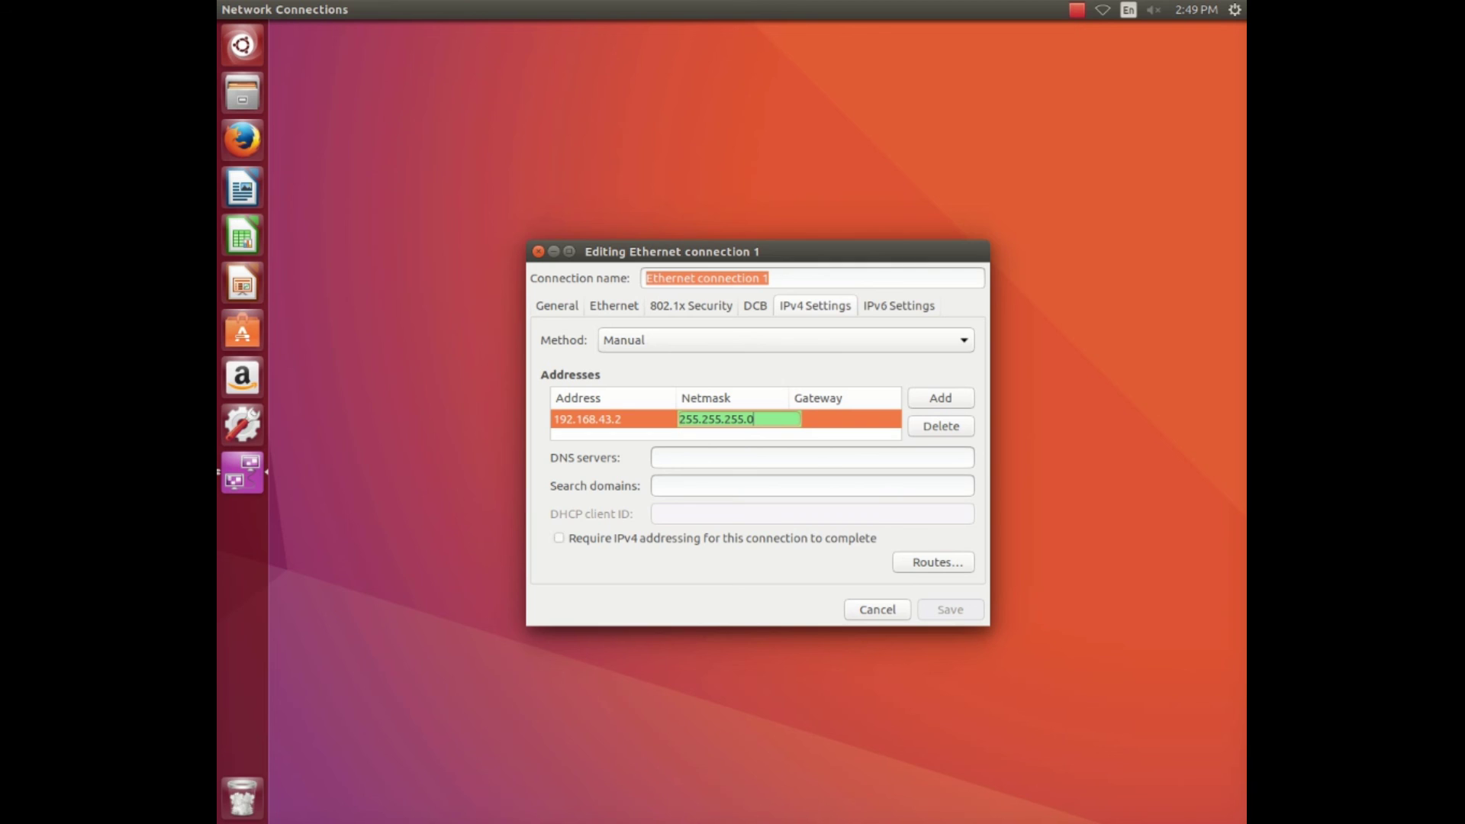
key(Return)
key(Return)
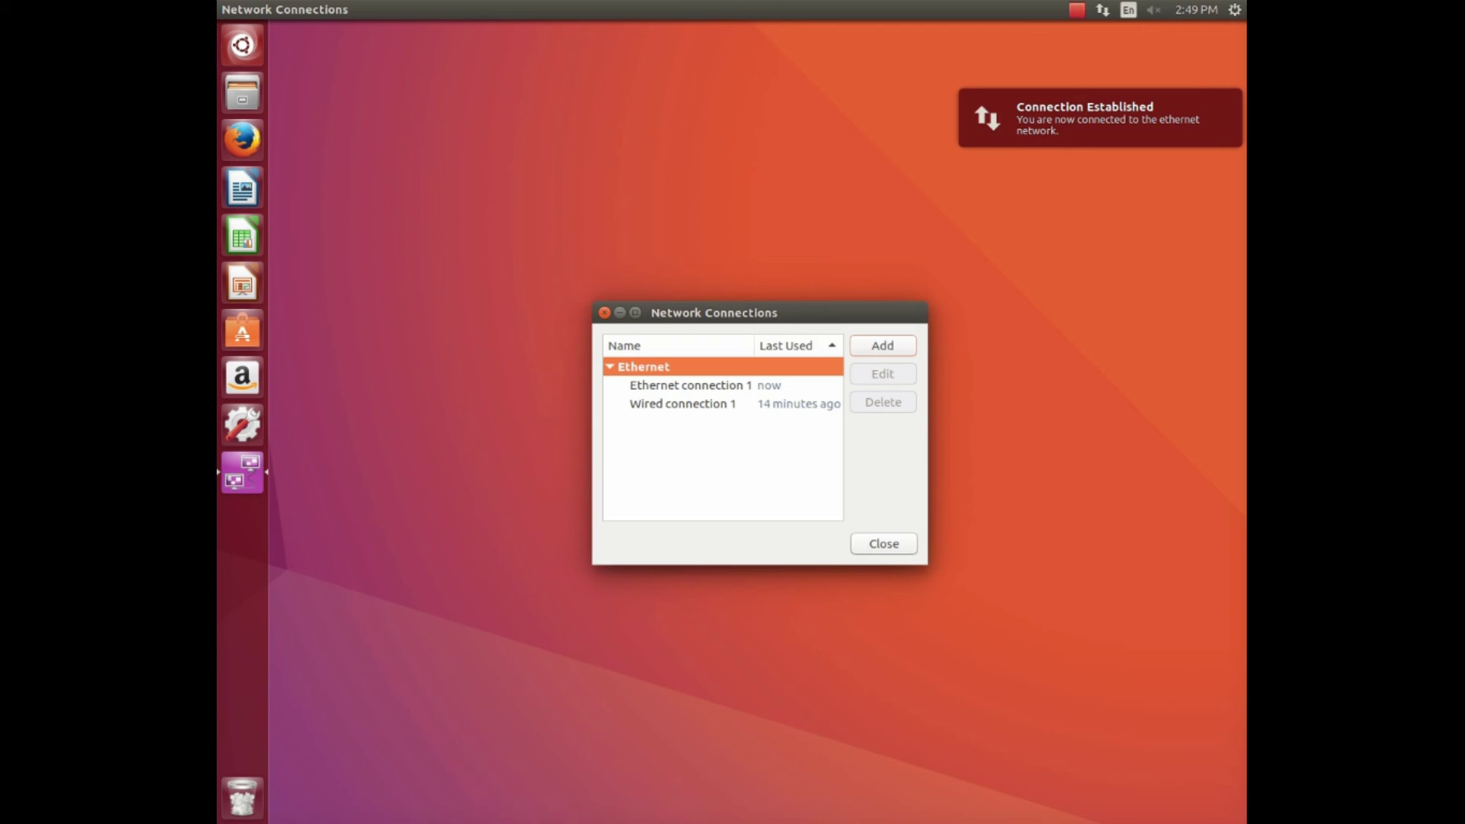
click(884, 543)
Create a desktop folder named 'LINUX File Sharing' and drag it to the top centre.
right_click(489, 125)
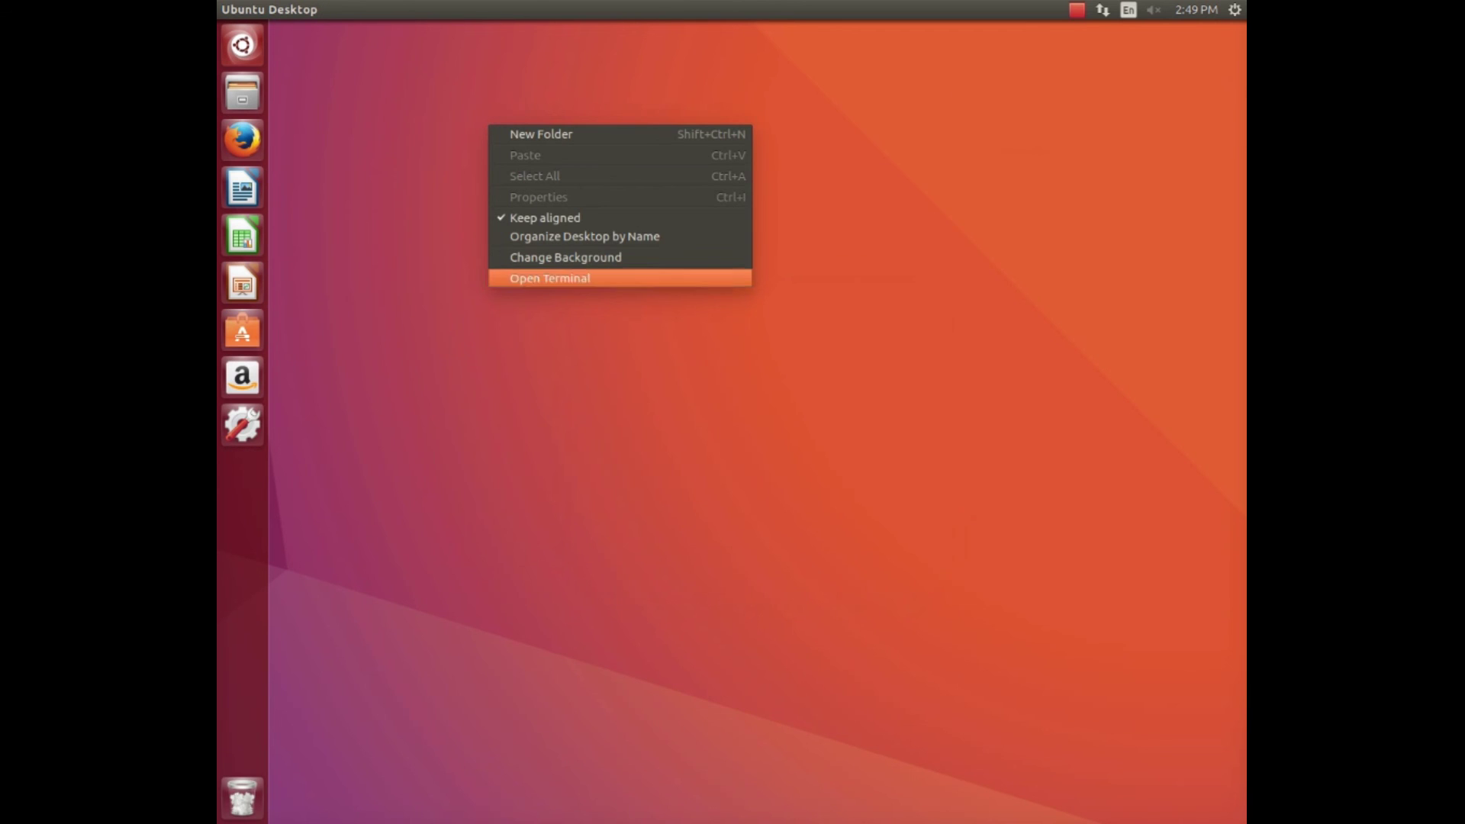
click(541, 134)
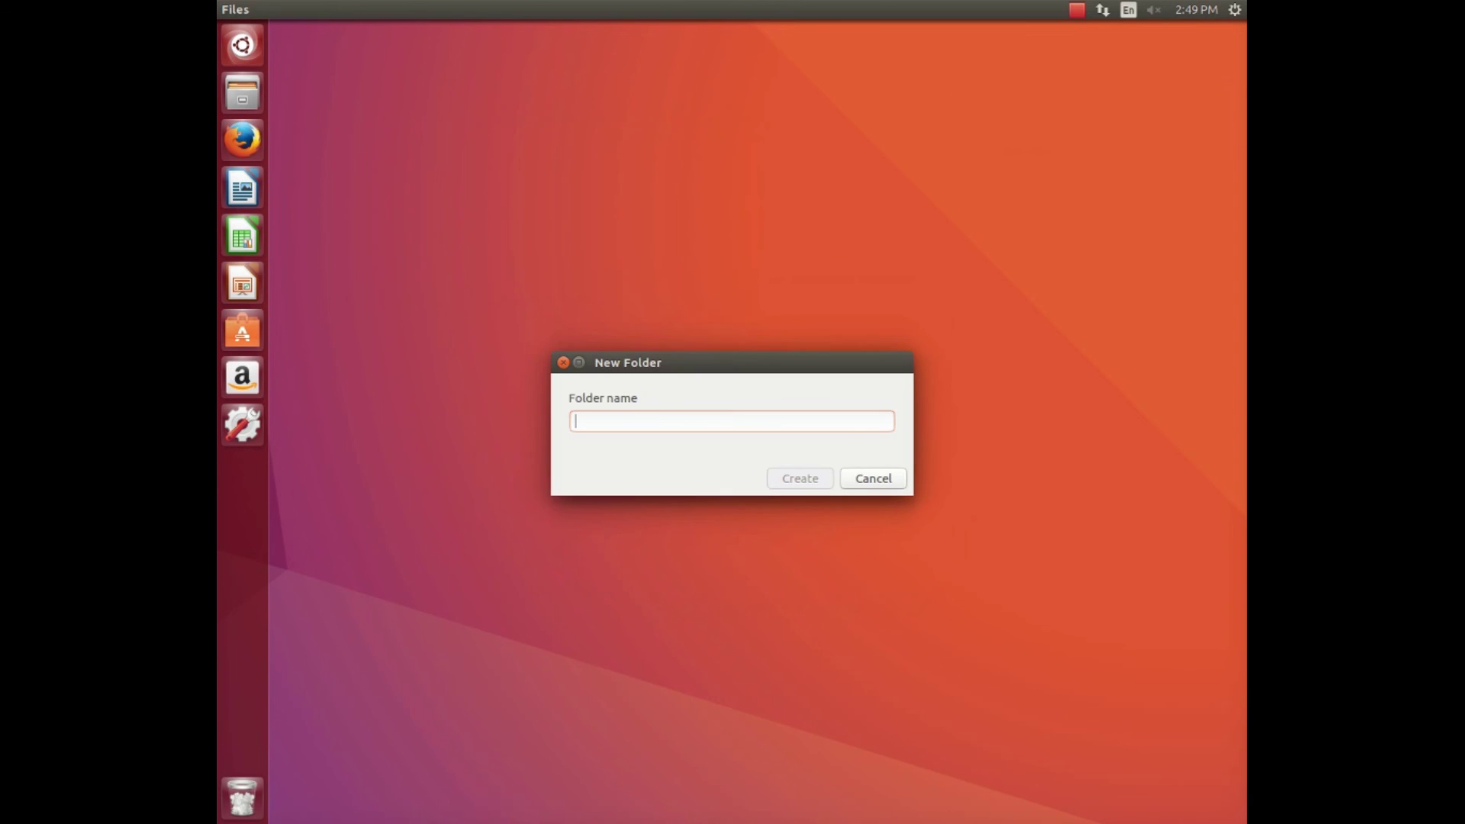
text(LINUX File Sharing)
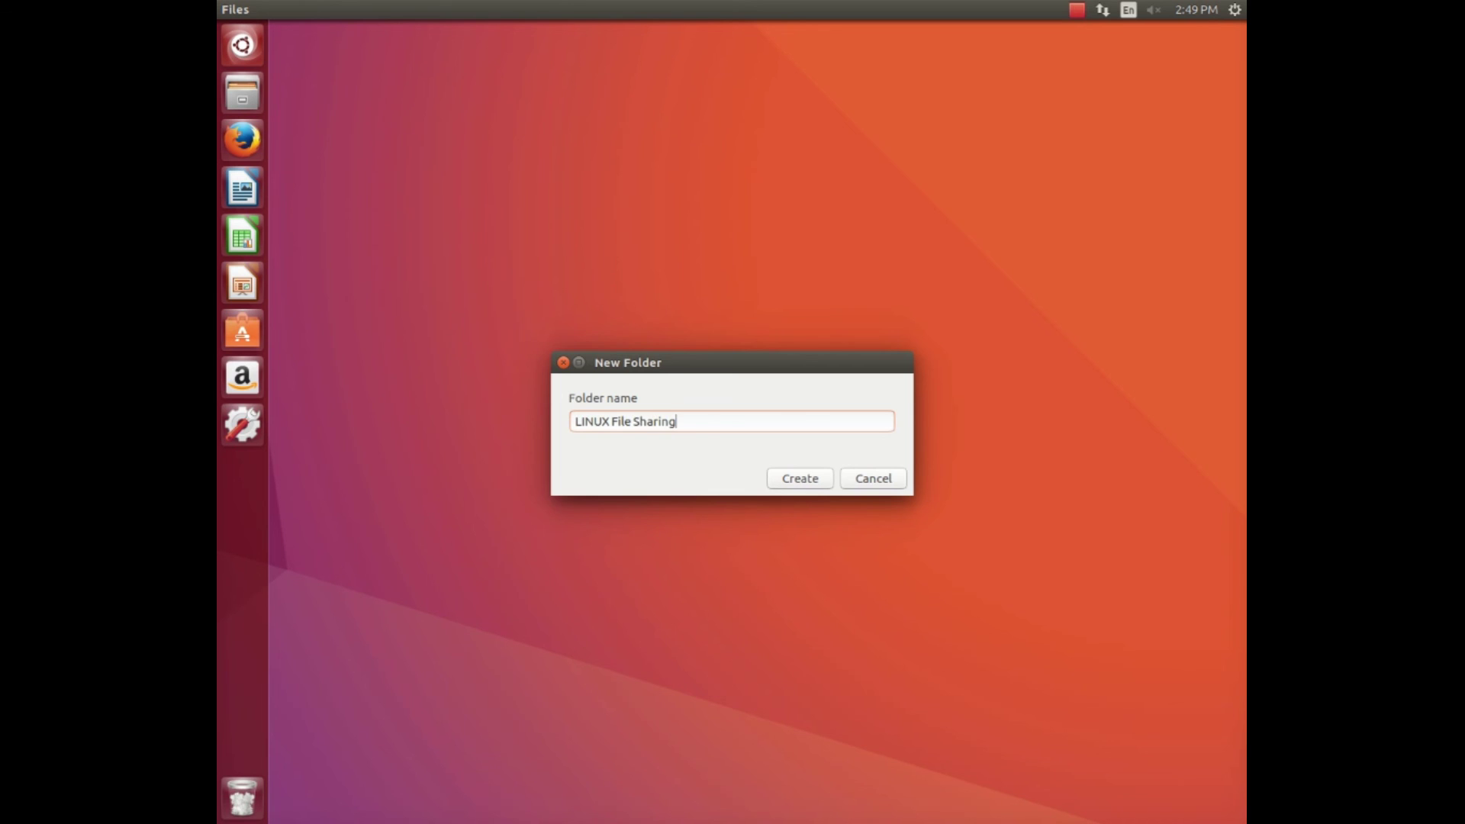
key(Return)
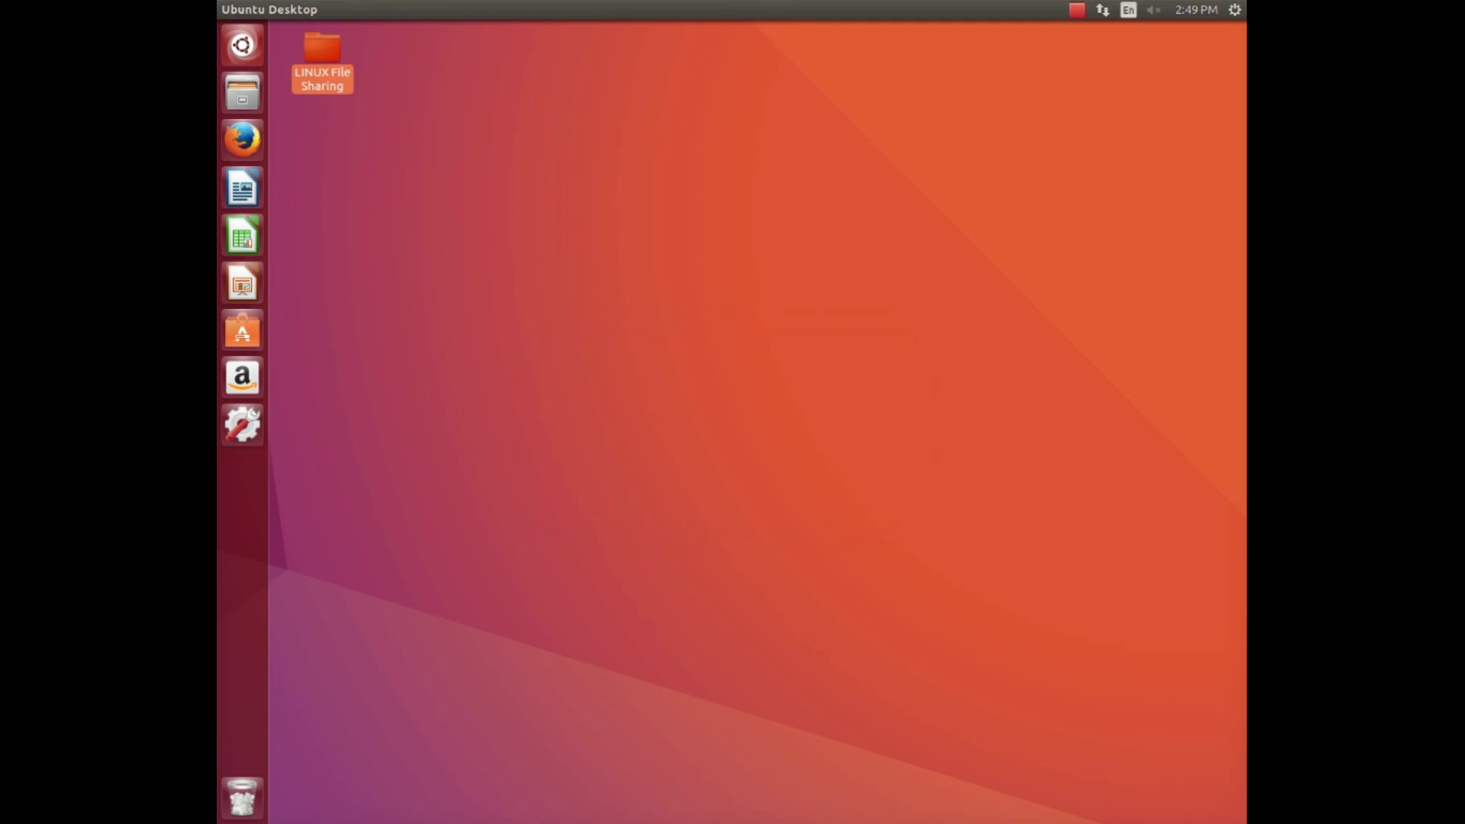
drag(322, 54, 652, 90)
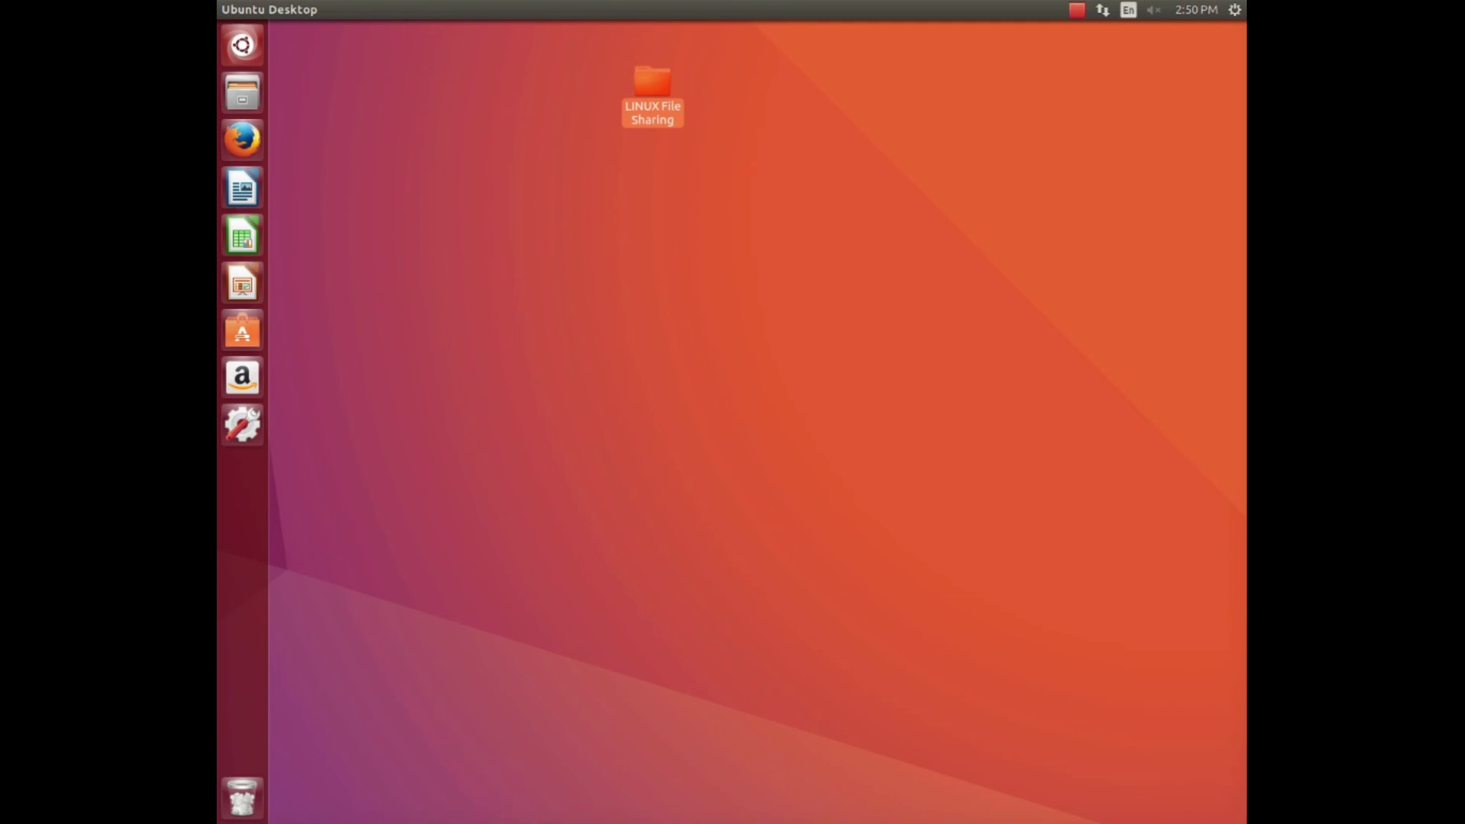
Share 'LINUX File Sharing' via Local Network Share with write access for others and guest access.
right_click(654, 93)
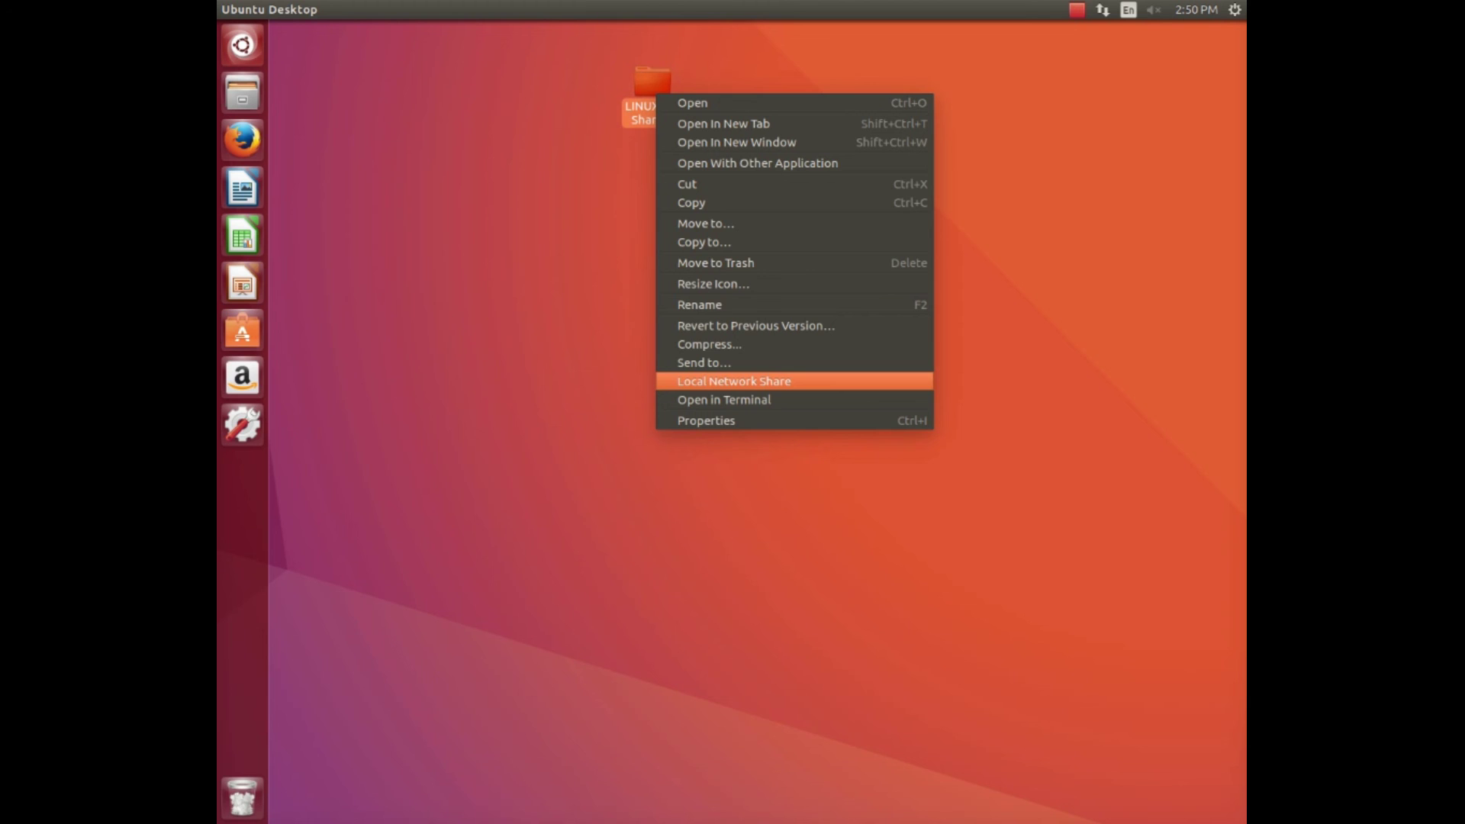
click(732, 380)
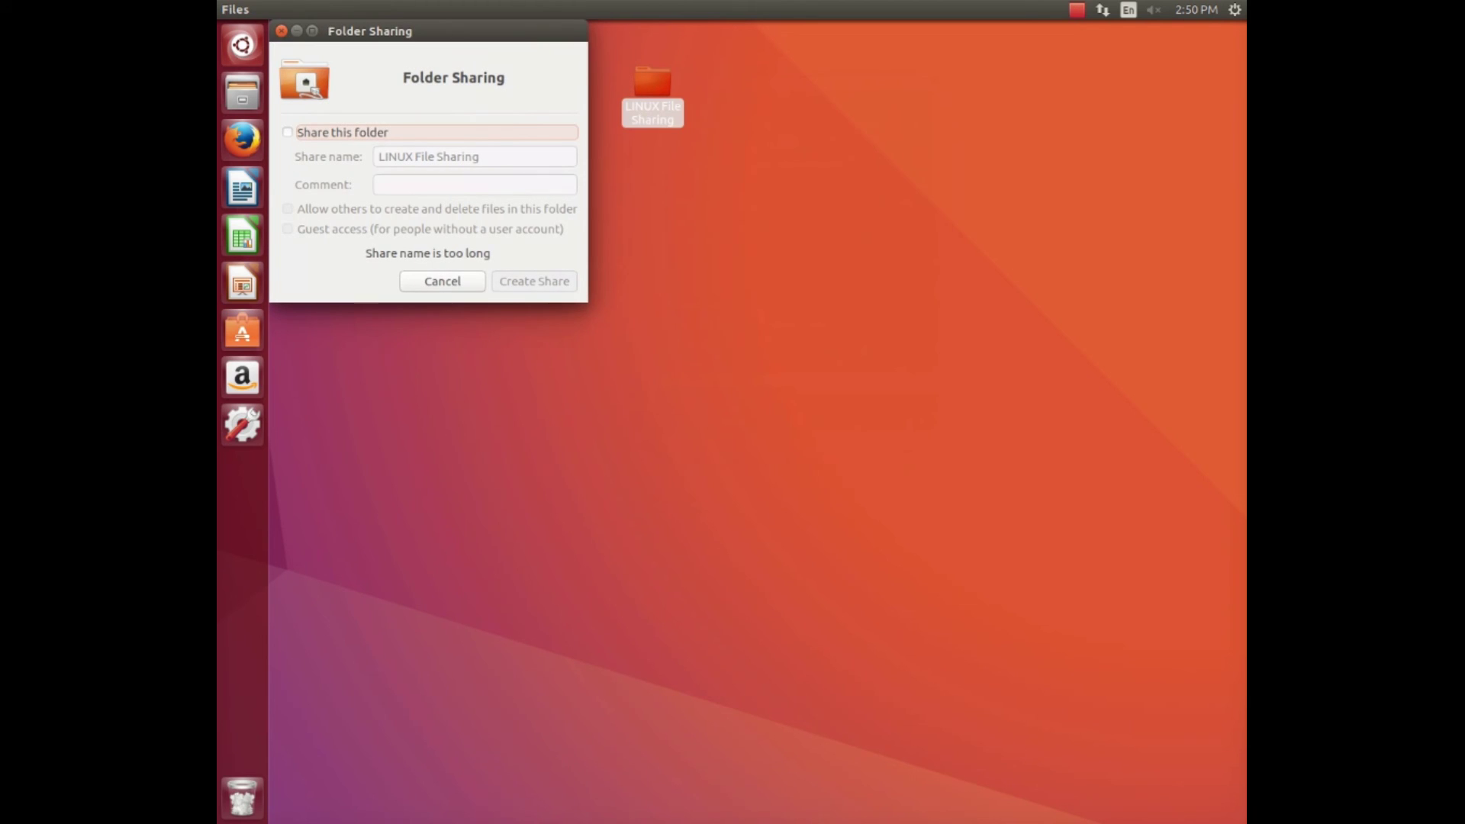
key(space)
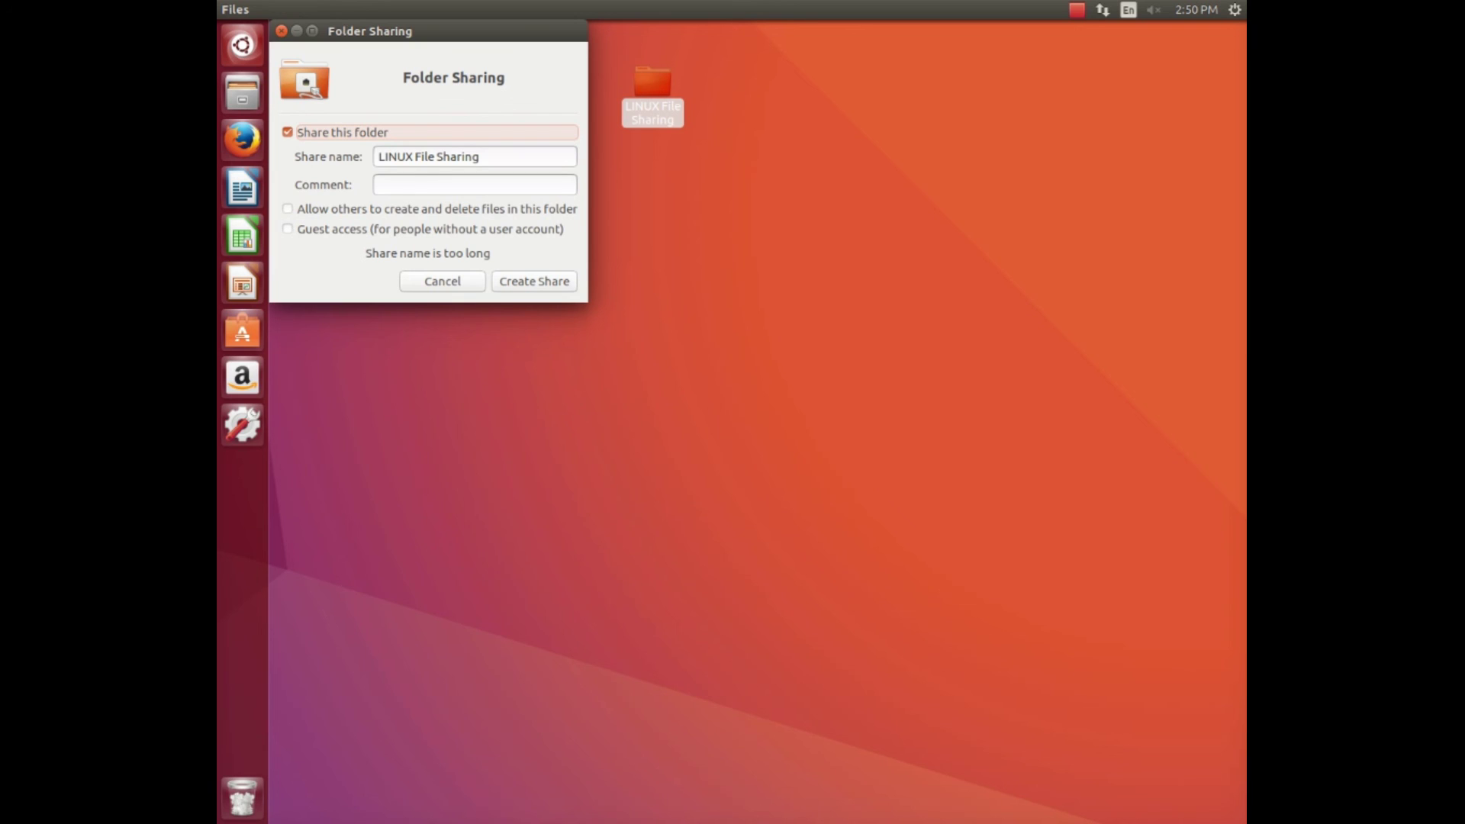
key(Tab)
key(Tab)
key(Tab)
key(space)
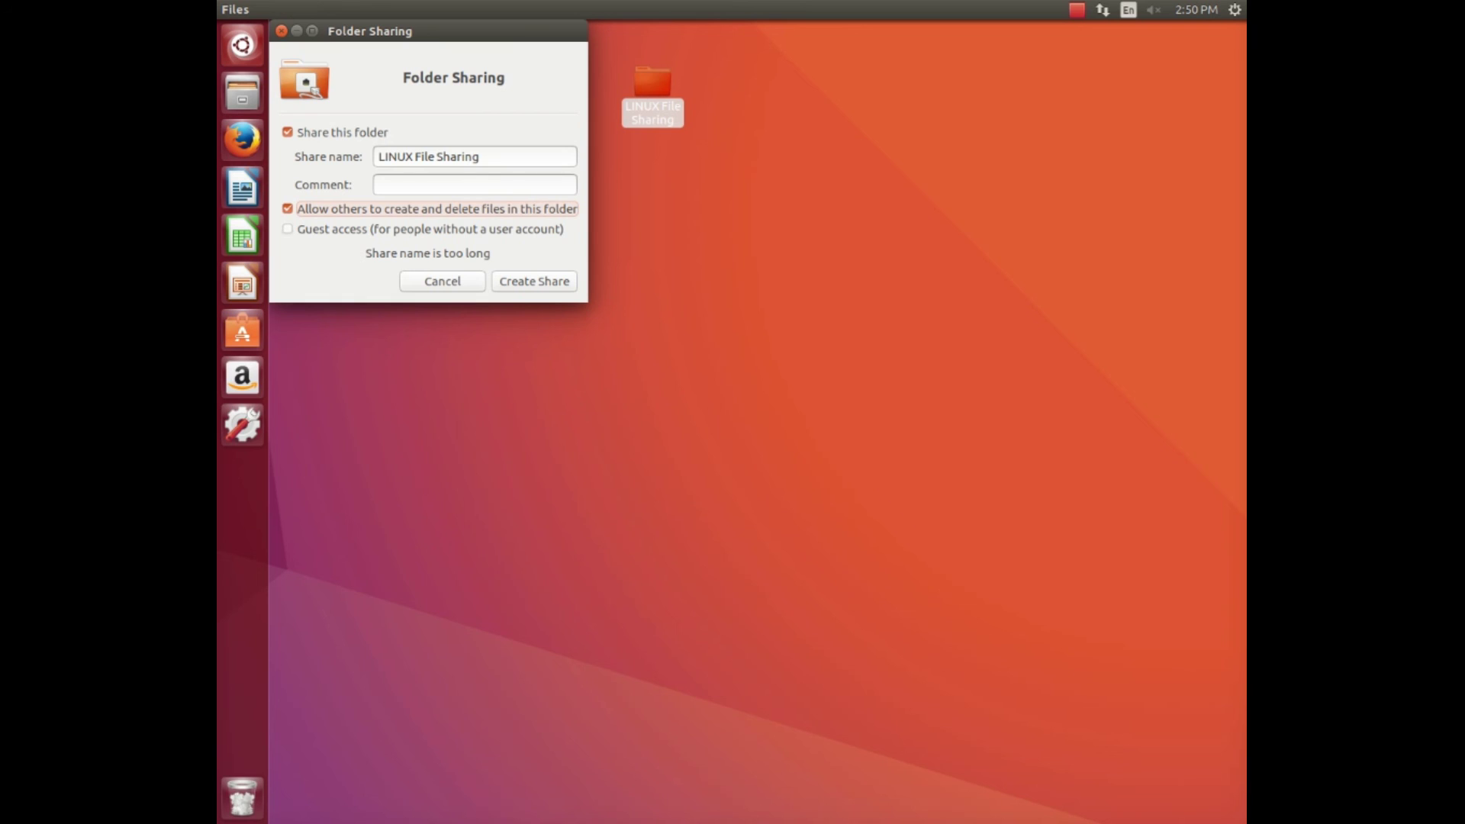
key(Tab)
key(space)
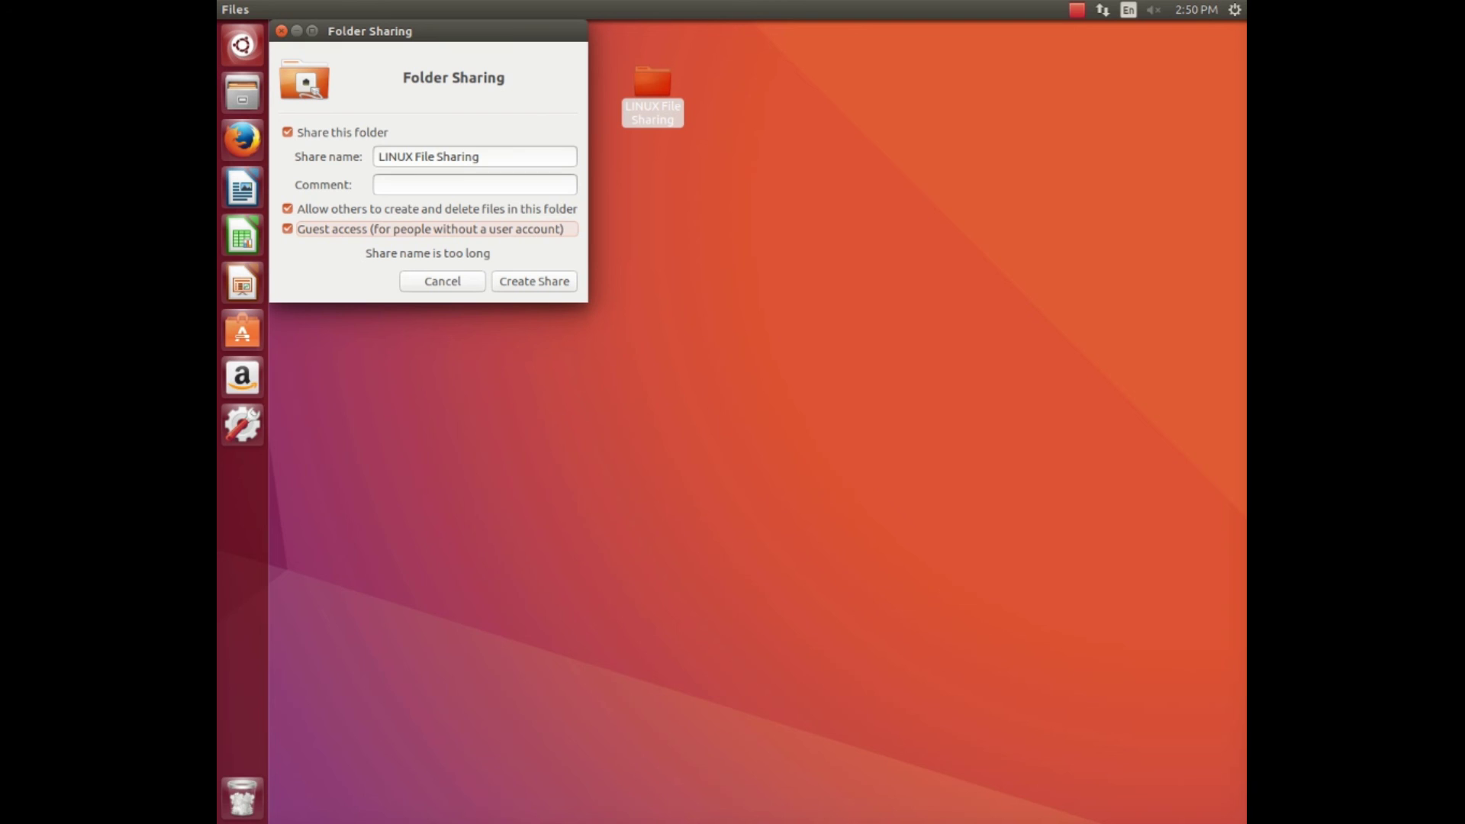
key(Return)
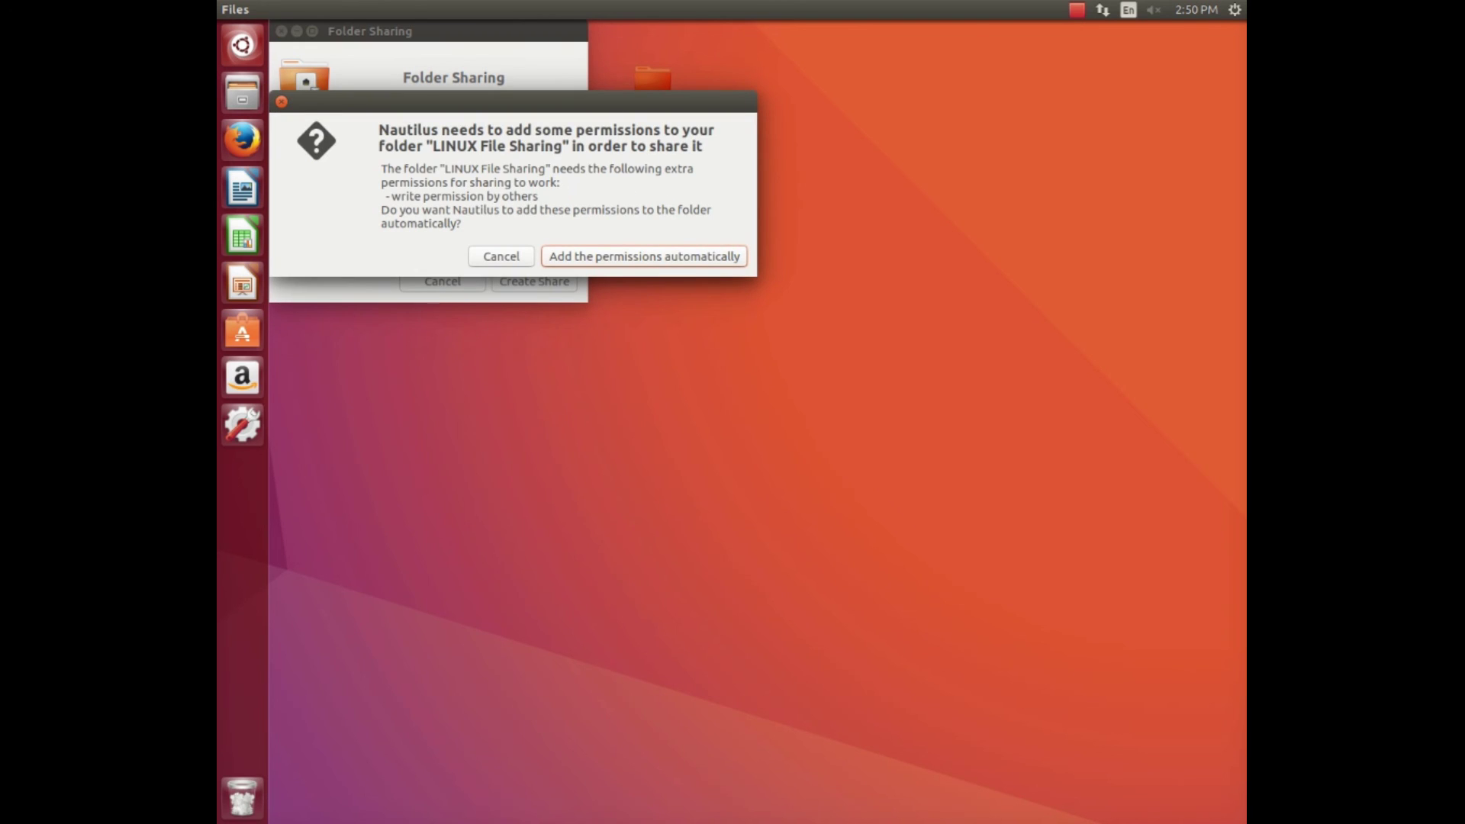
key(Return)
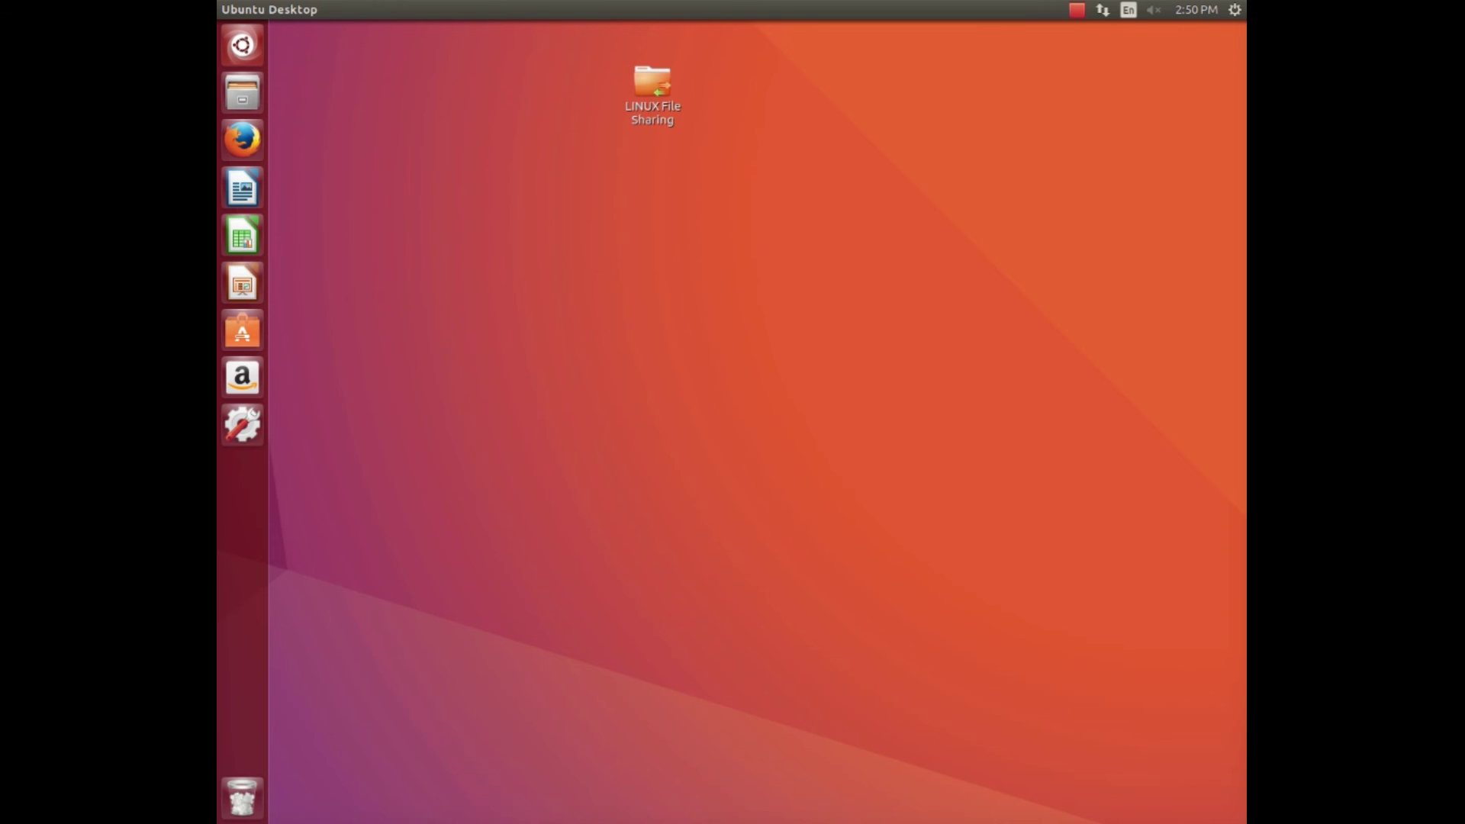
Launch gedit and type 'Hello Windows User' in a new document.
key(super)
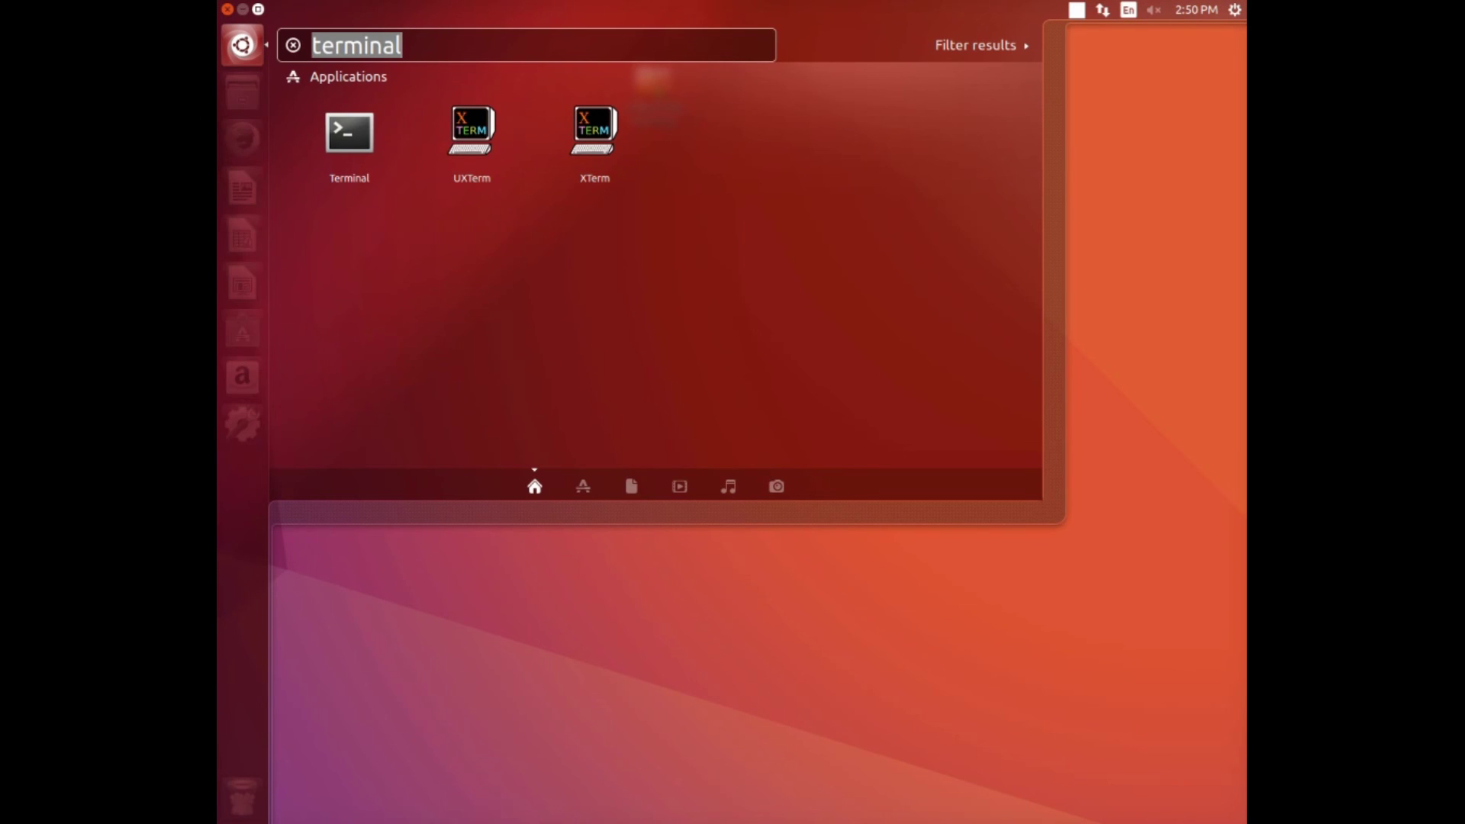
text(gedit)
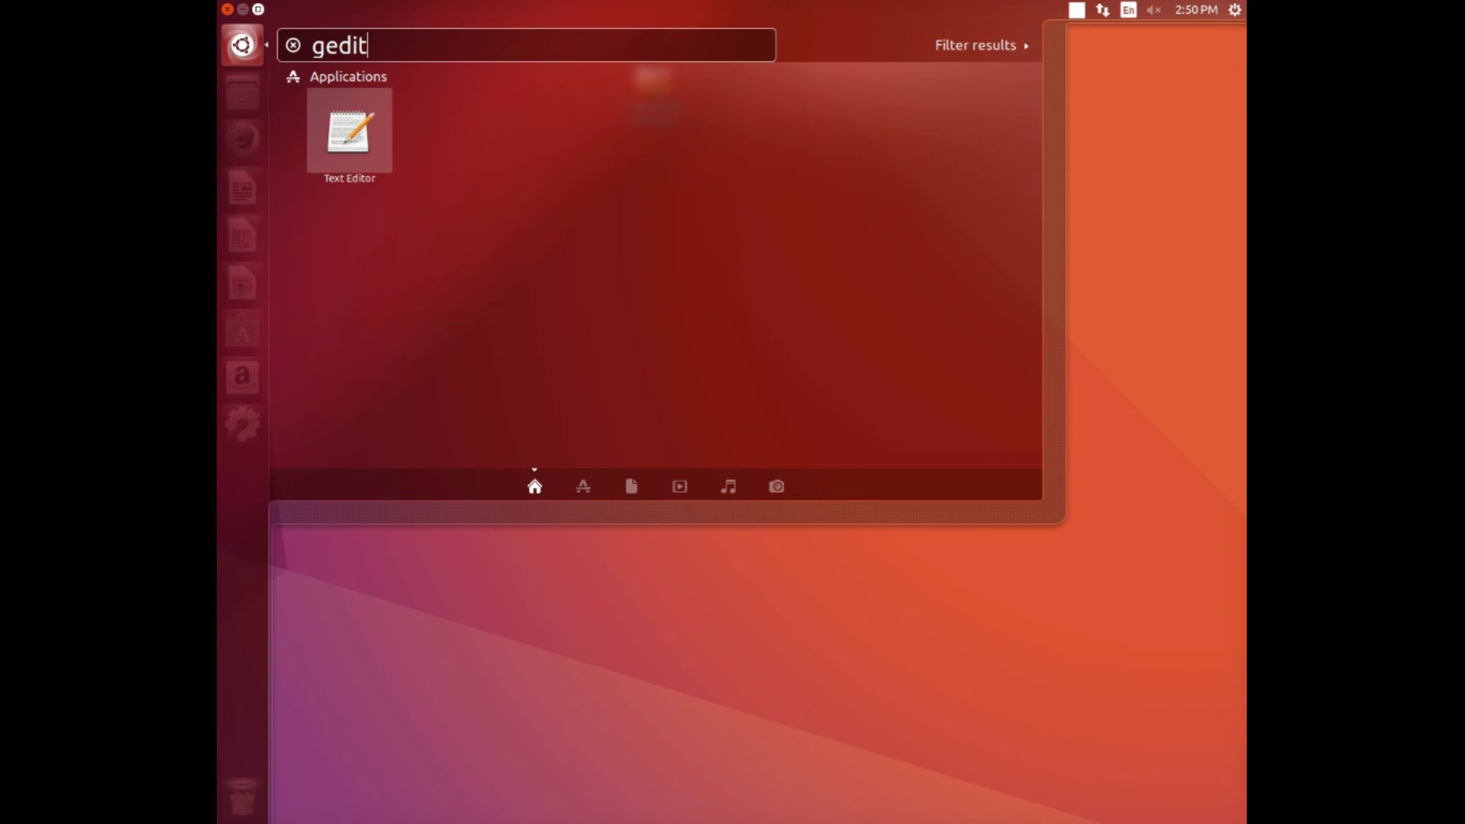
key(Return)
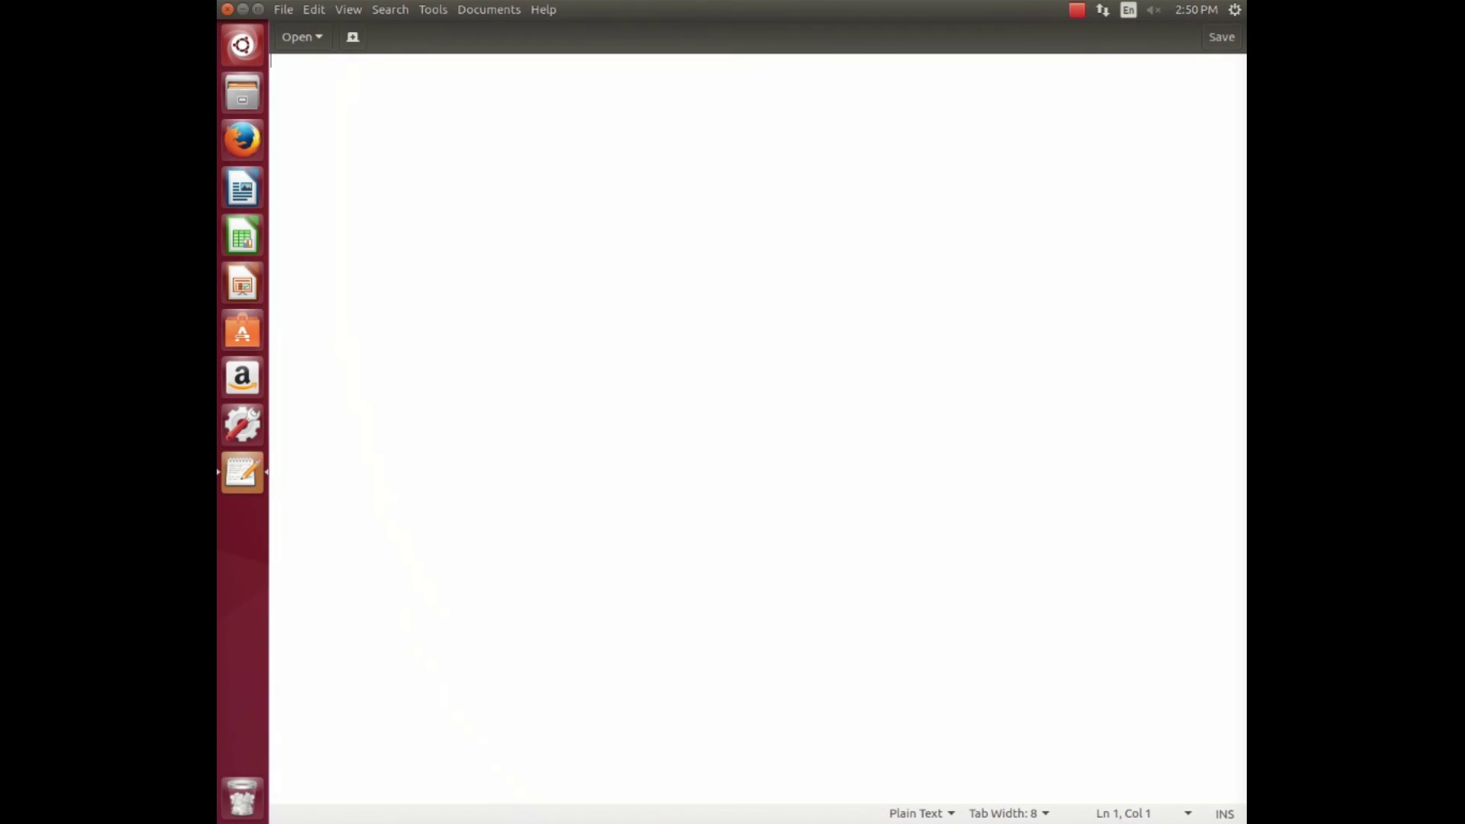
text(Hello Windows)
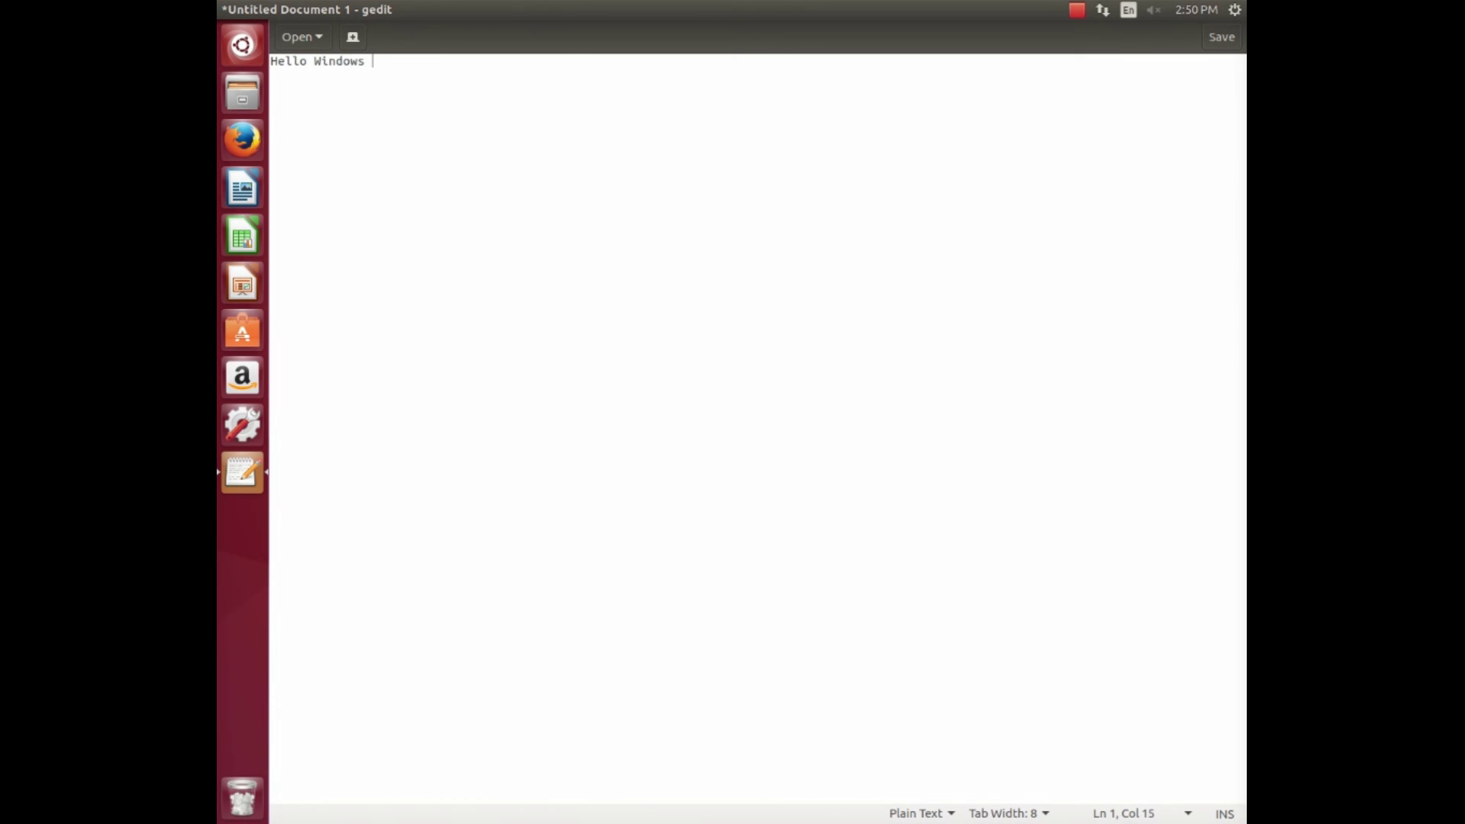
text( User)
key(Return)
Save the document as Untitled Document 1 in Desktop > LINUX File Sharing and quit gedit.
click(228, 9)
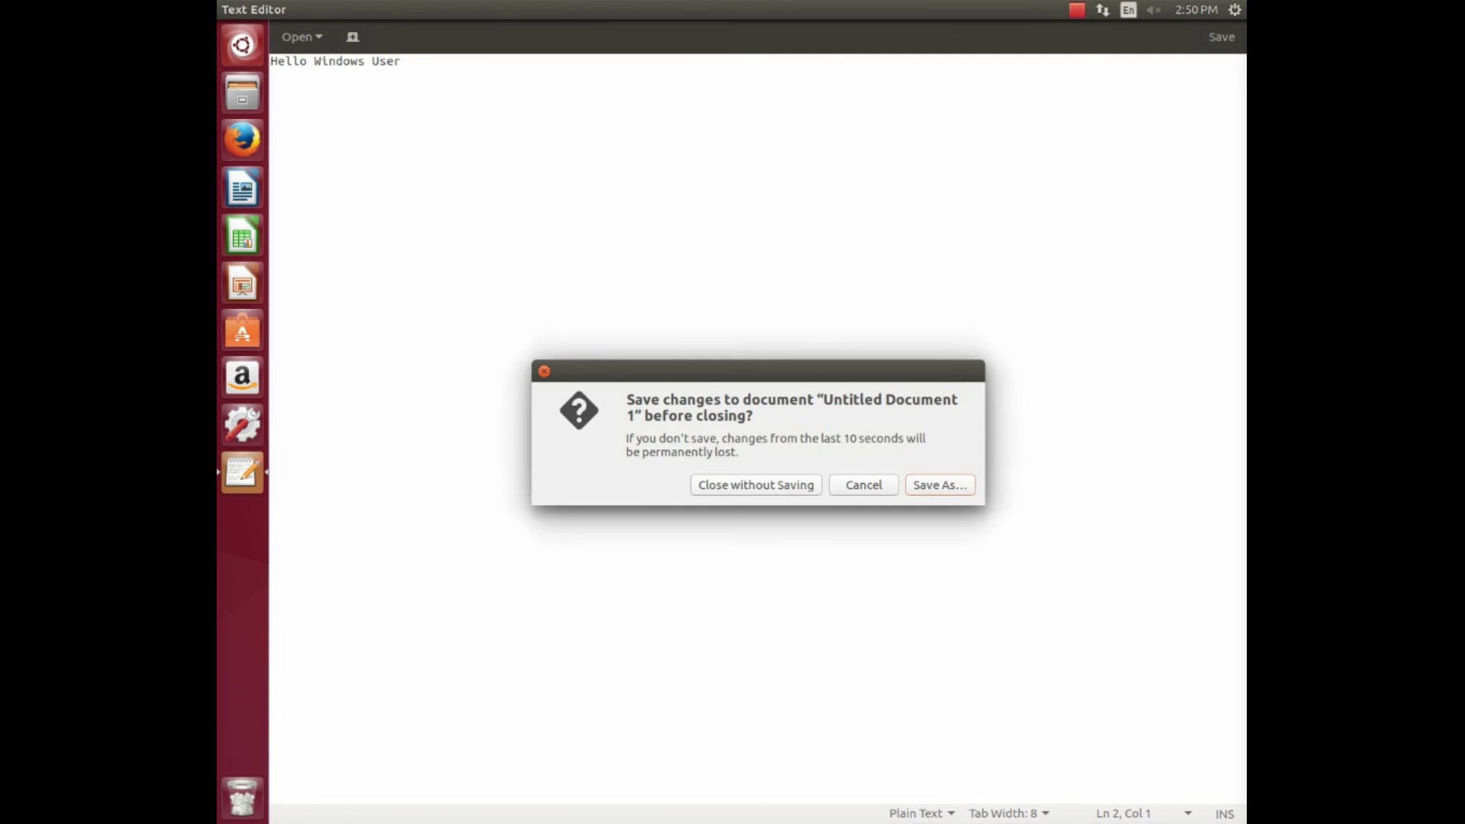
key(Return)
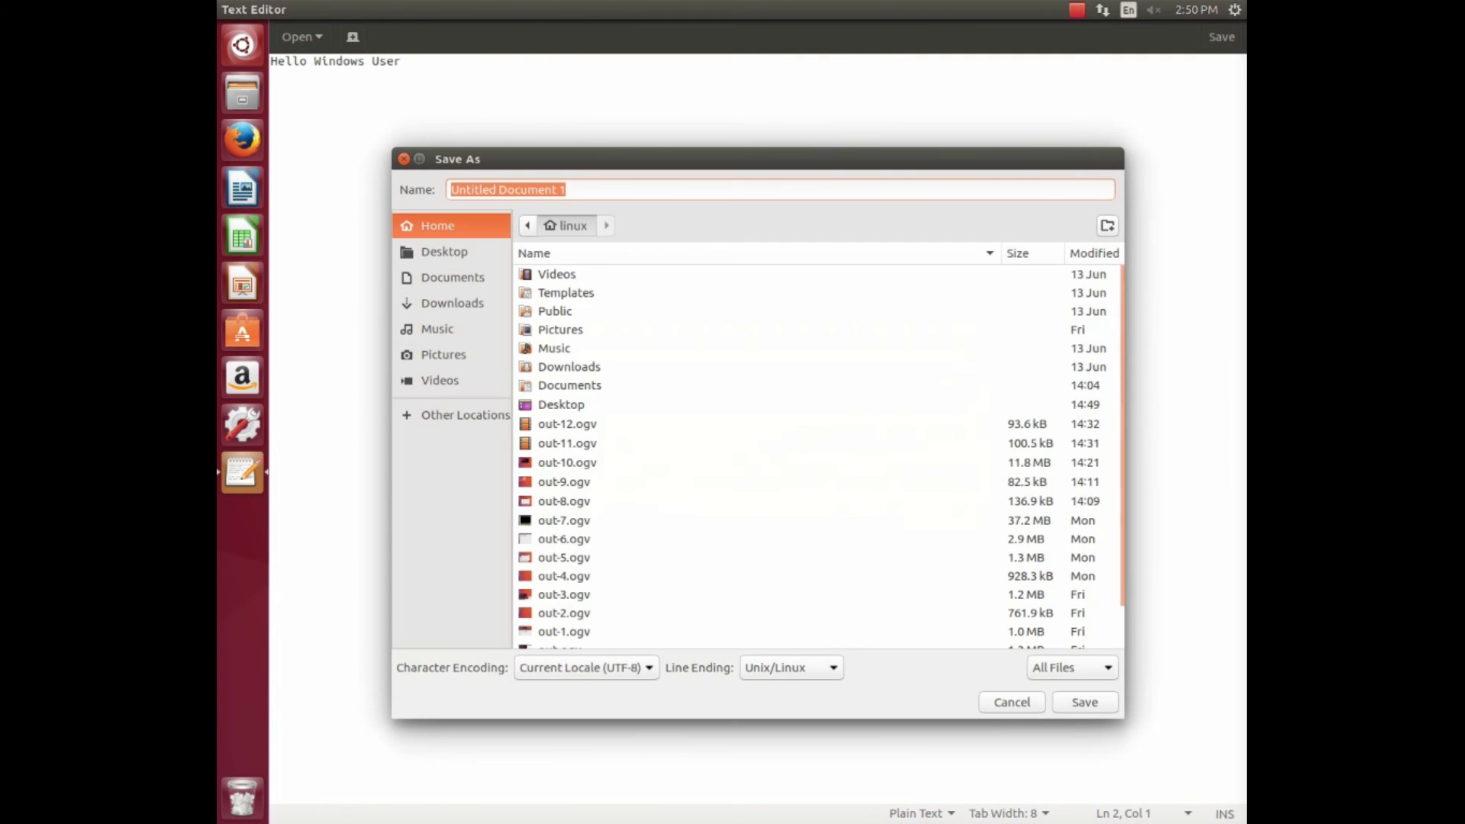
click(444, 252)
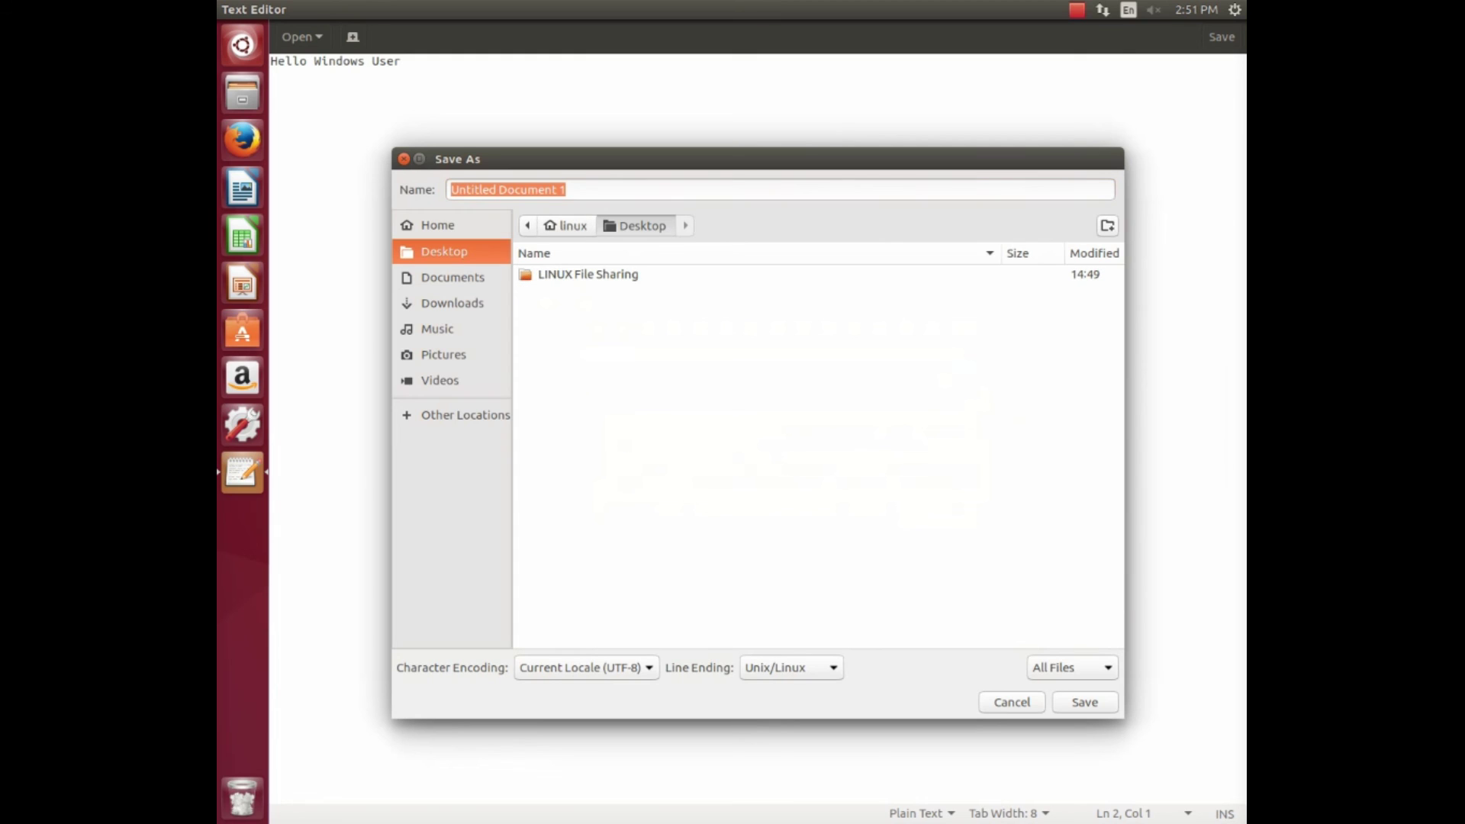
click(588, 274)
key(Return)
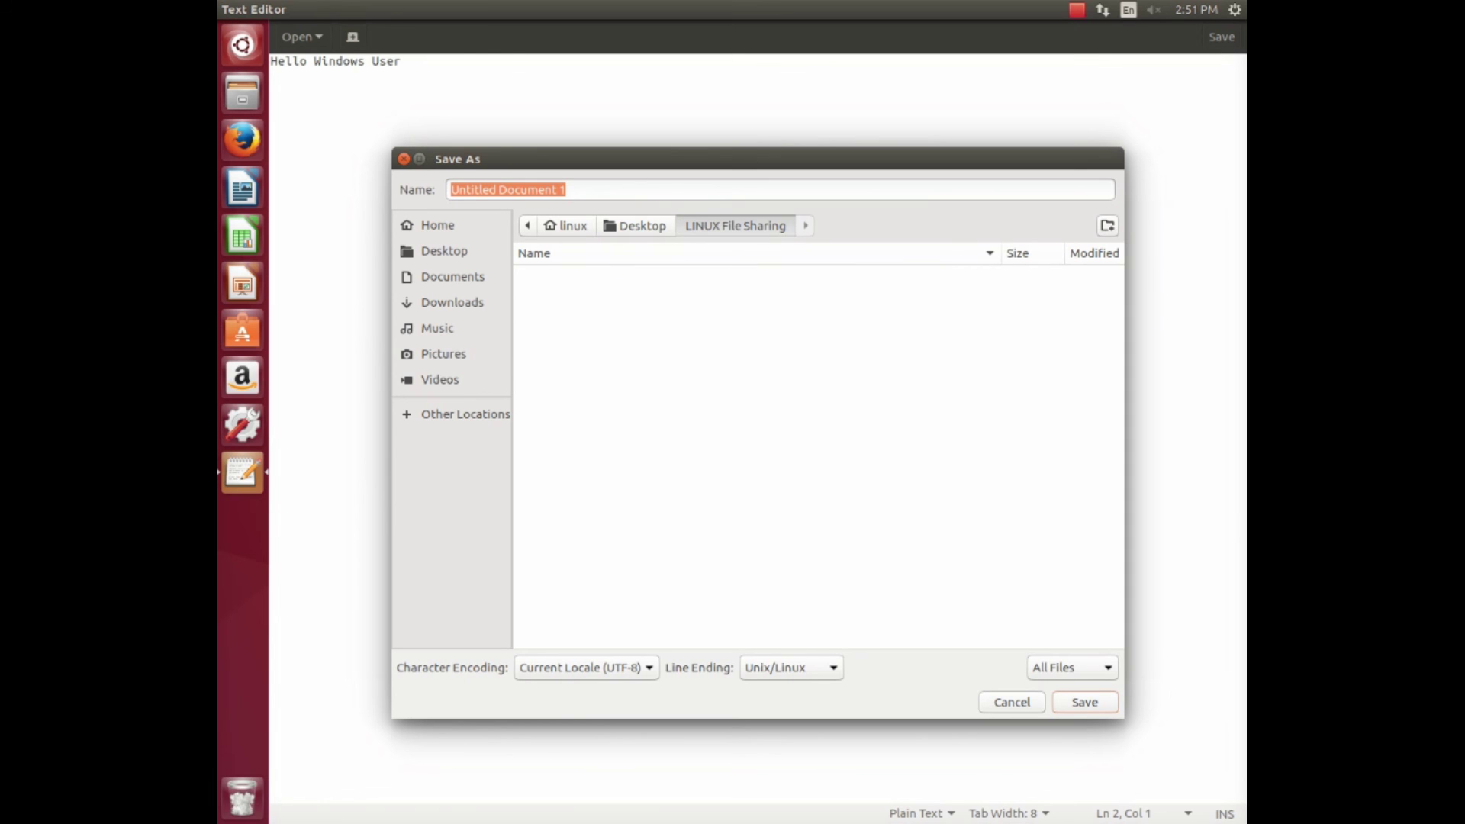
key(Return)
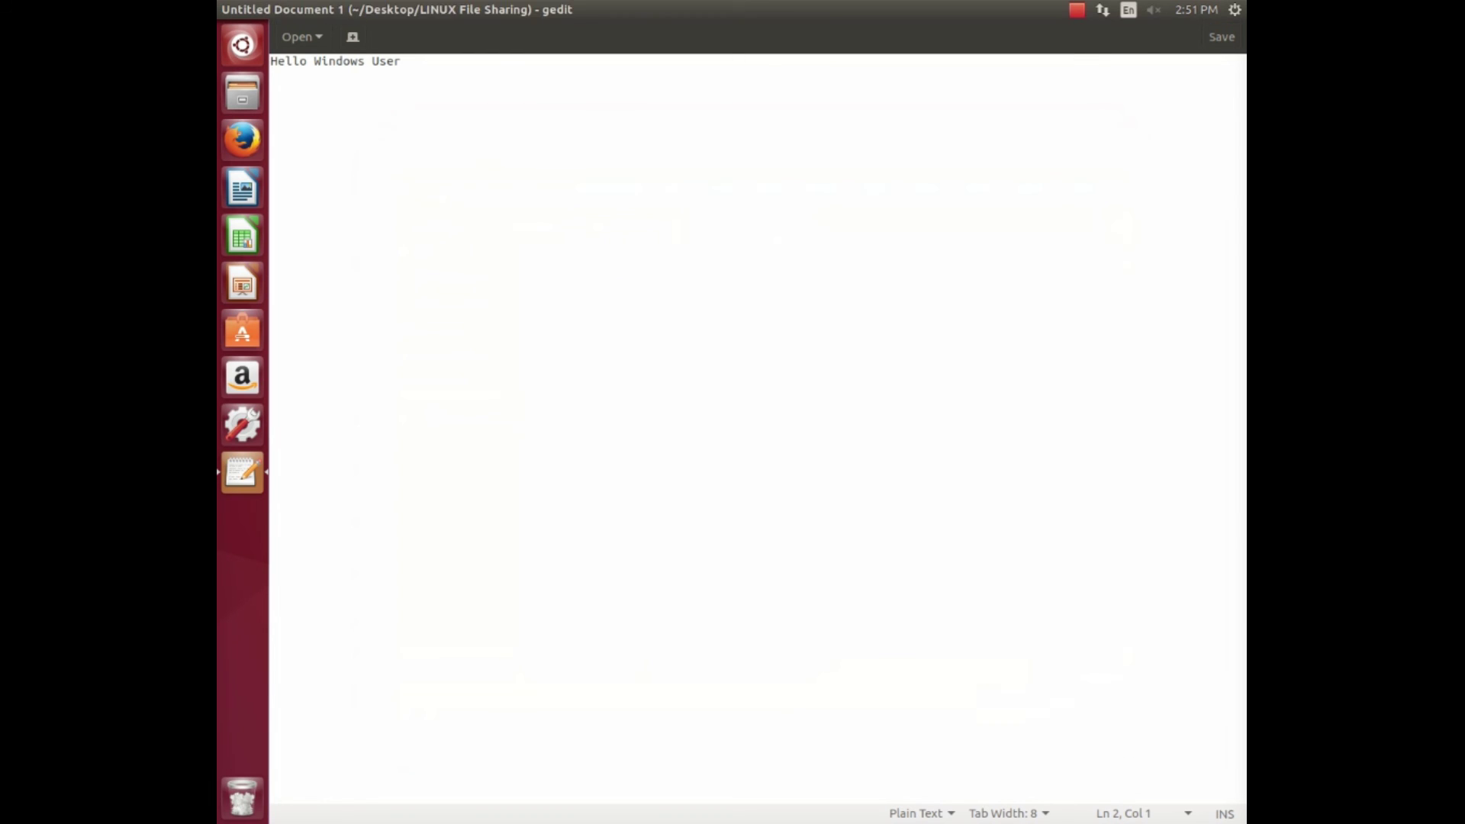
key(ctrl+q)
Rename the text file in LINUX File Sharing to the user's first name, then quit gedit and Files.
double_click(653, 84)
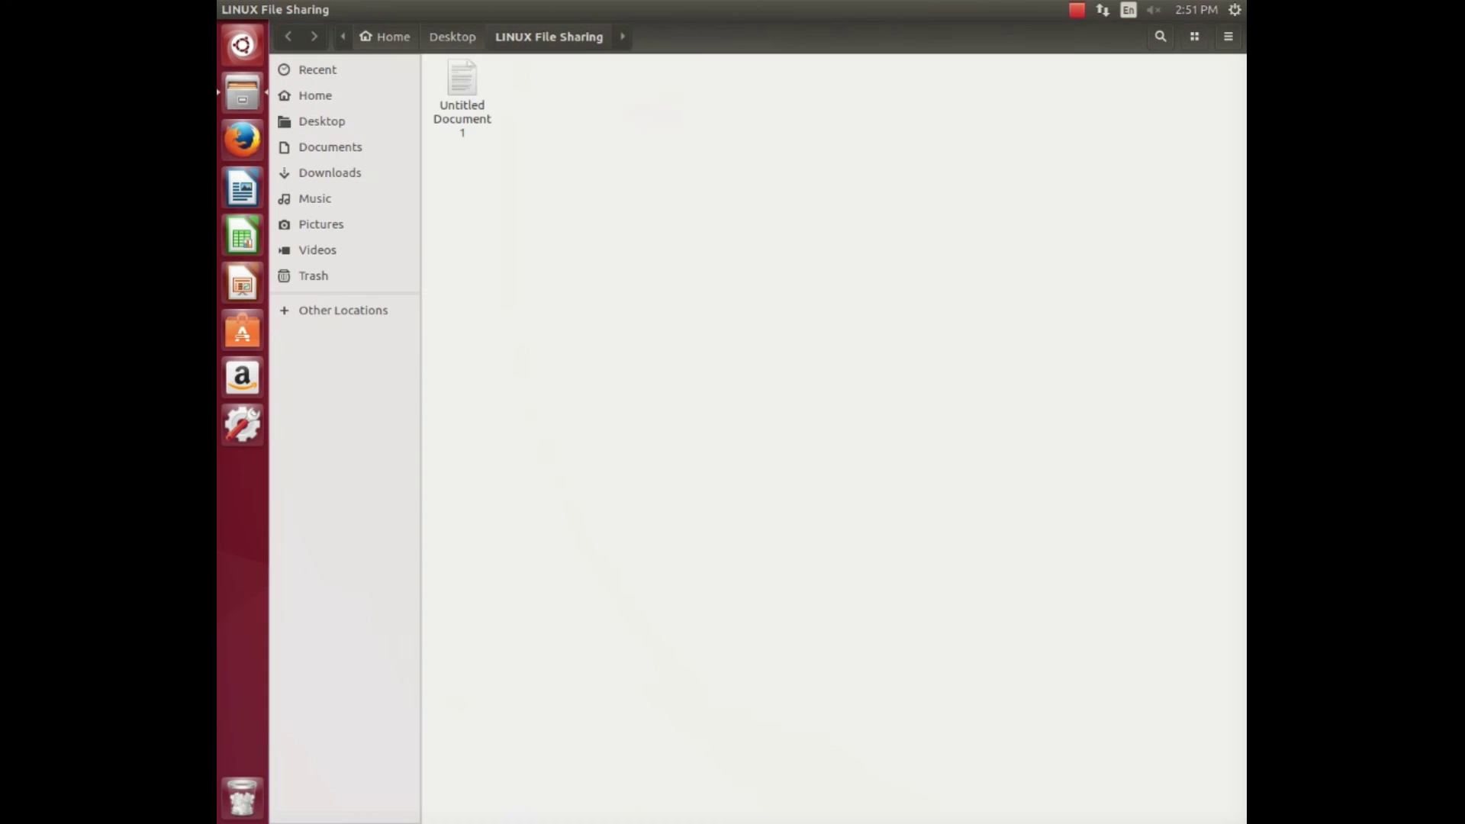
right_click(458, 91)
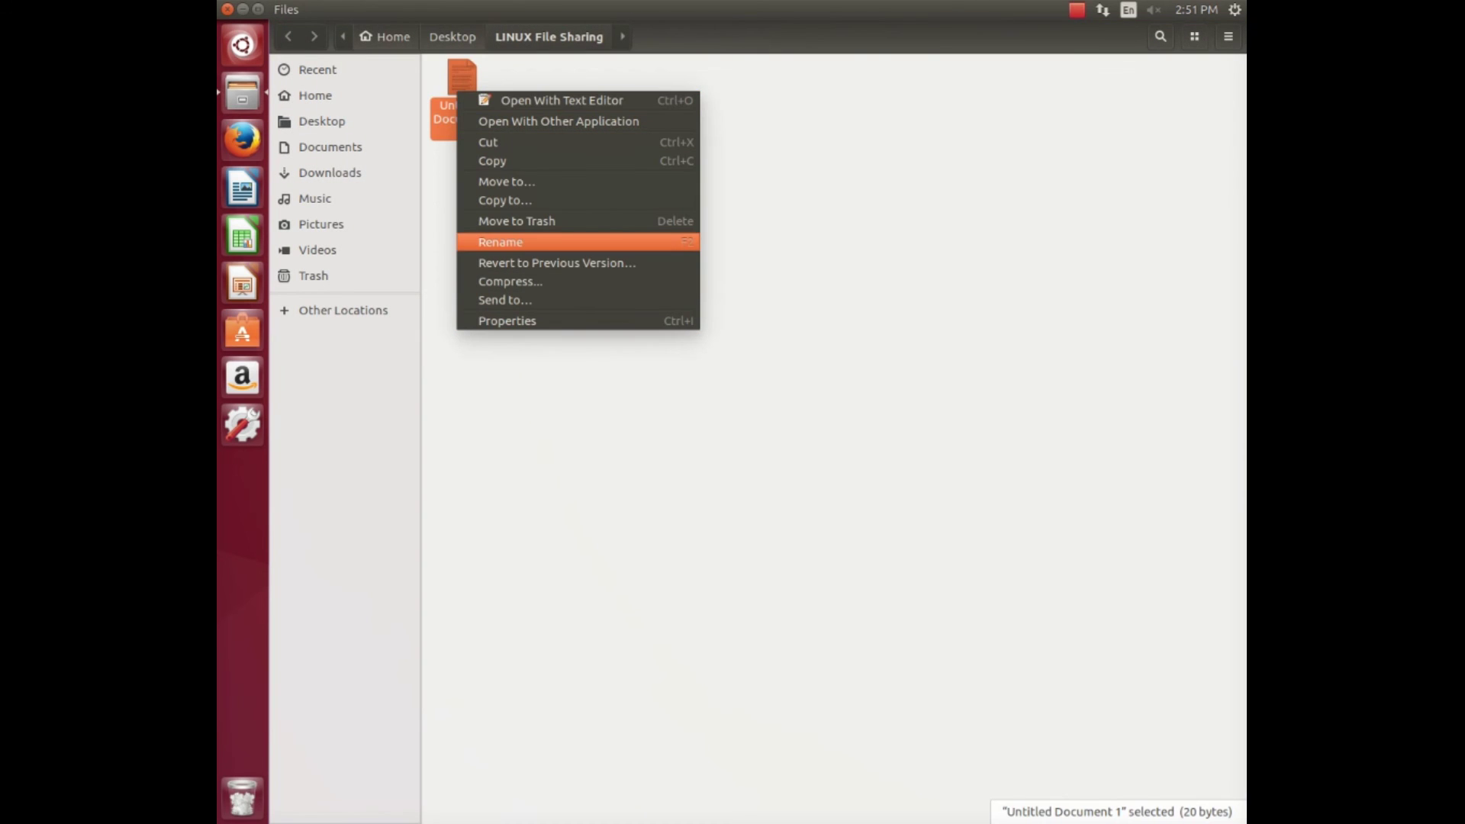
click(500, 242)
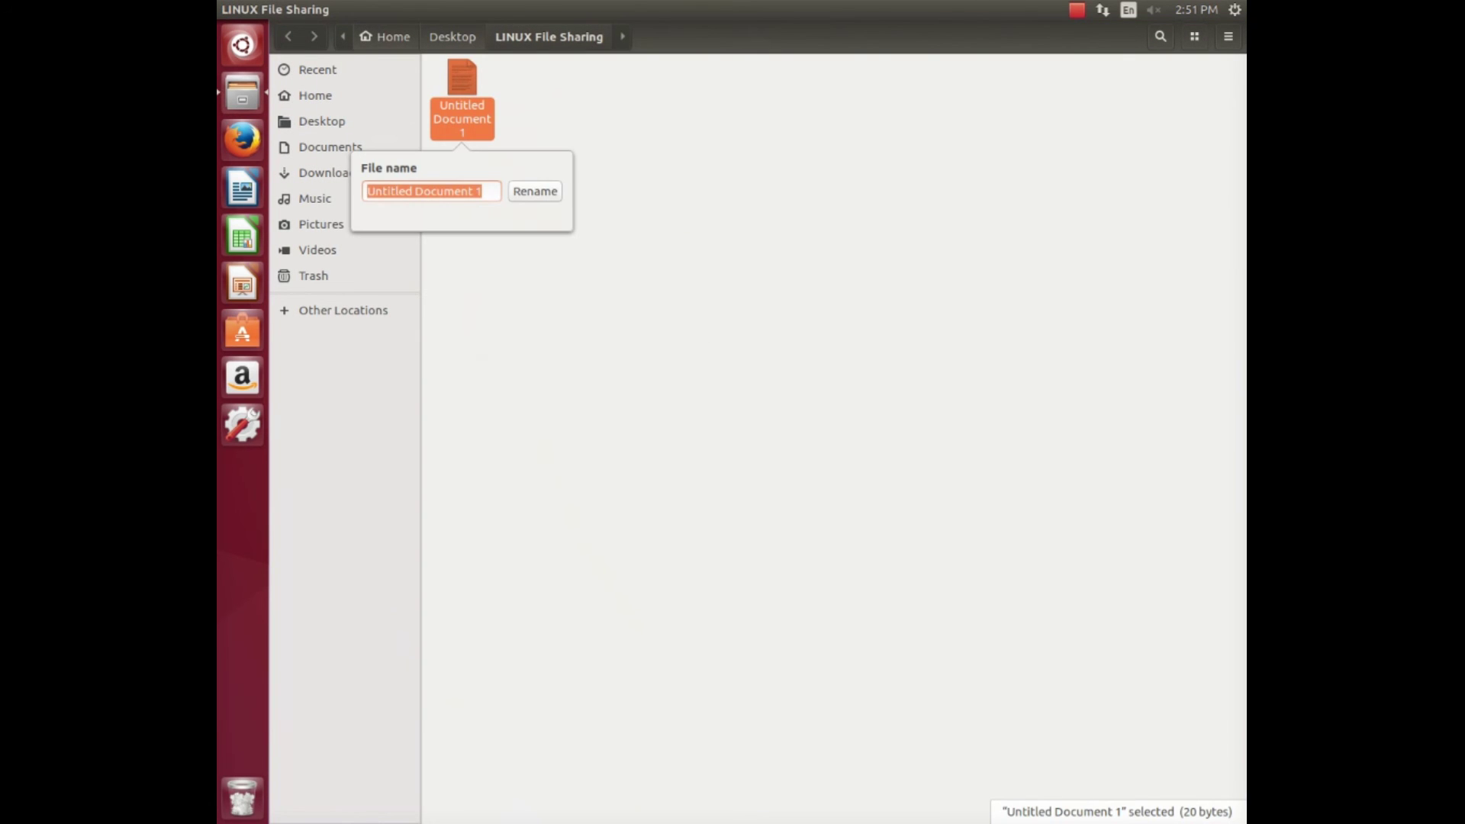
text(Gaurav)
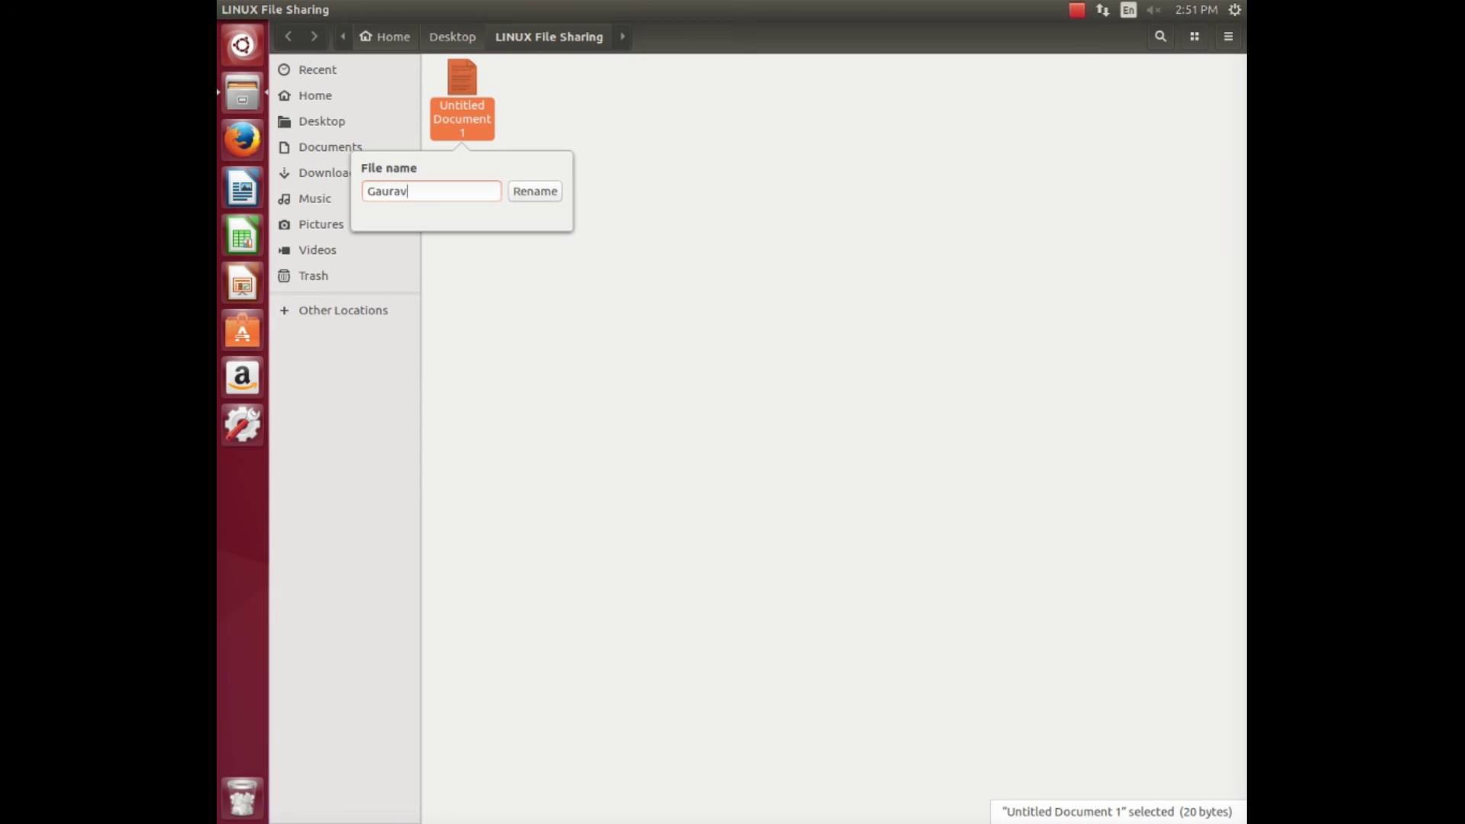
key(Return)
key(Return)
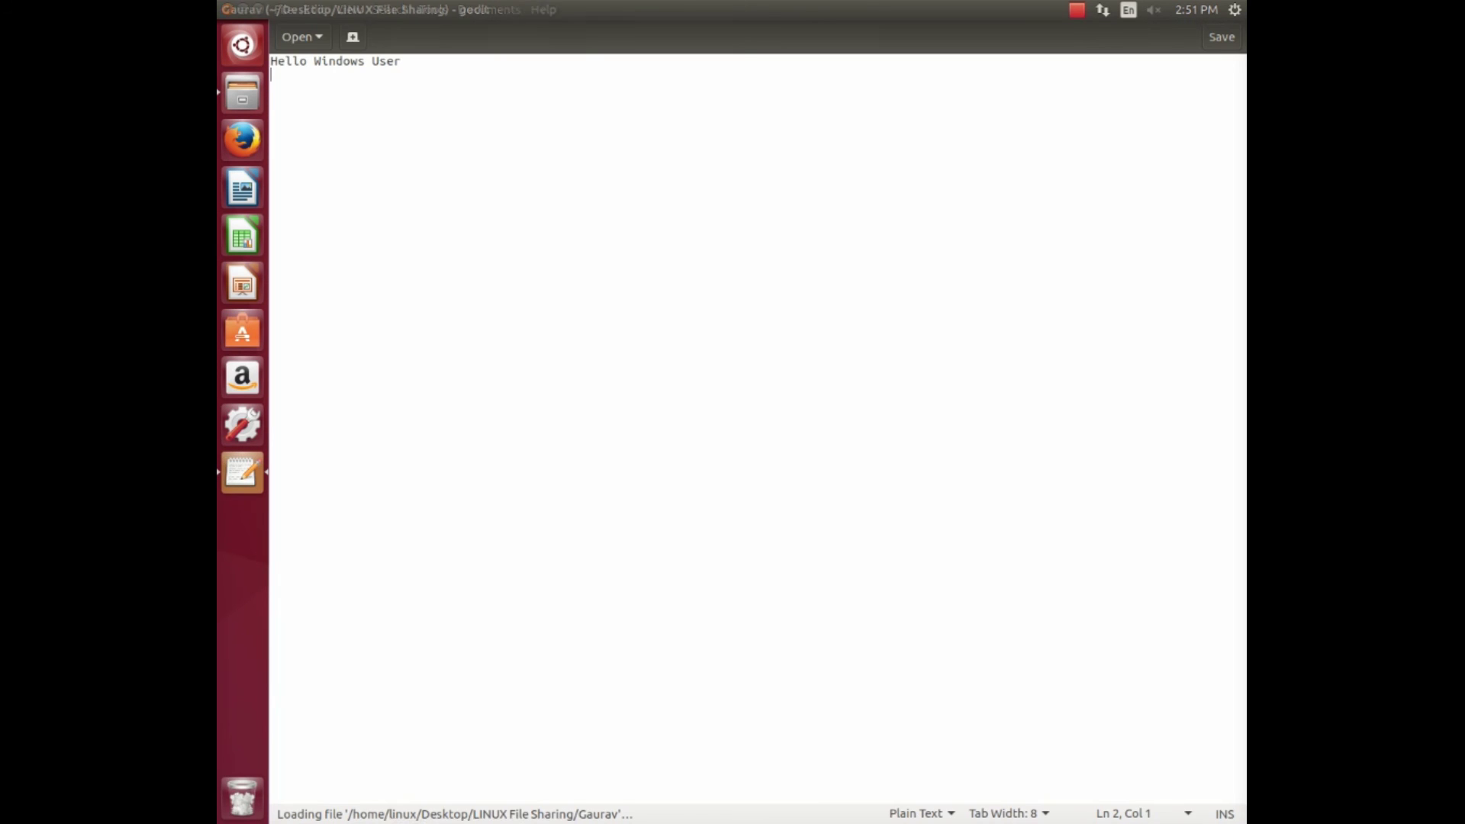
key(ctrl+q)
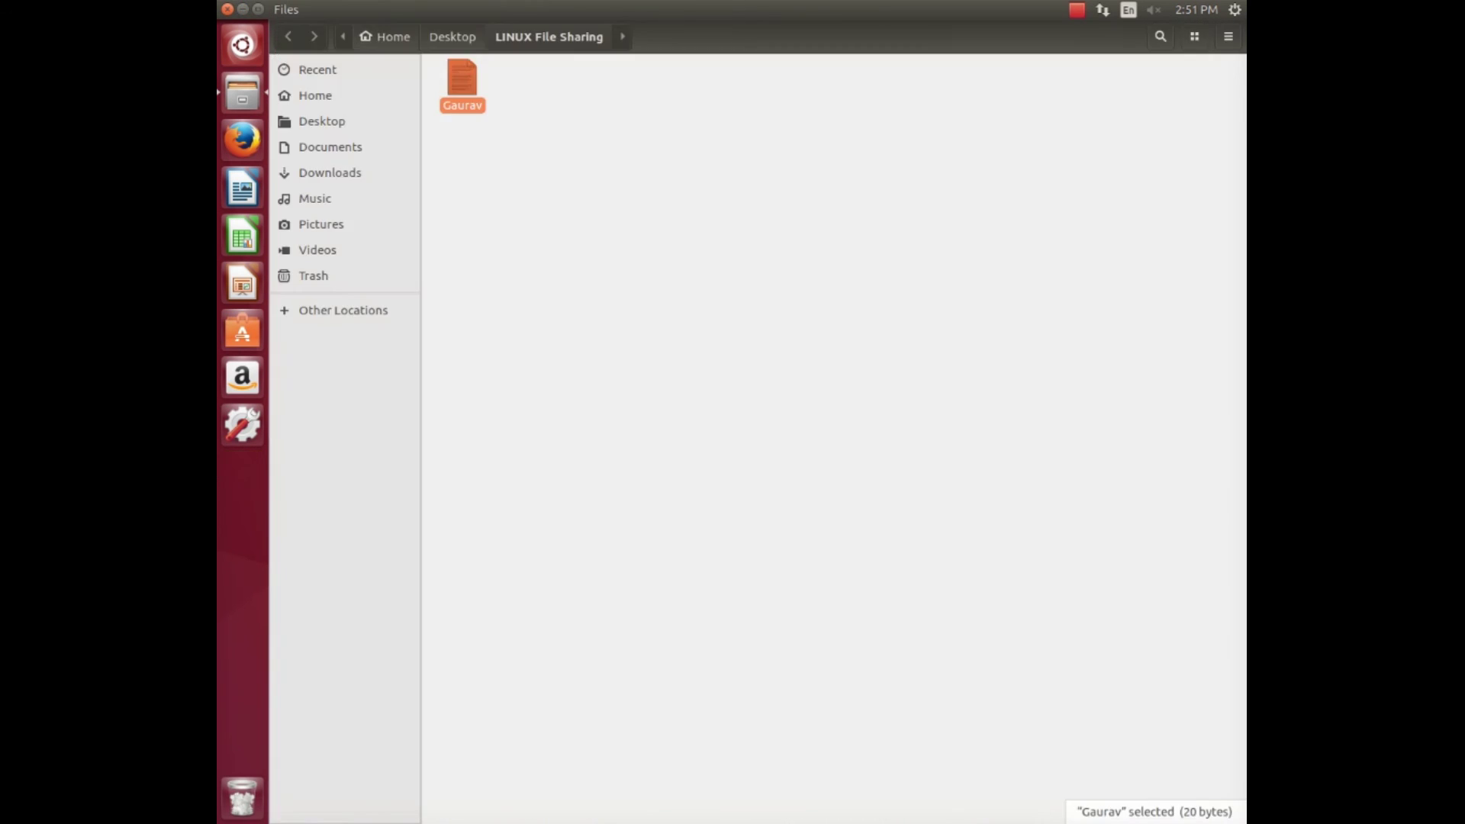
key(ctrl+q)
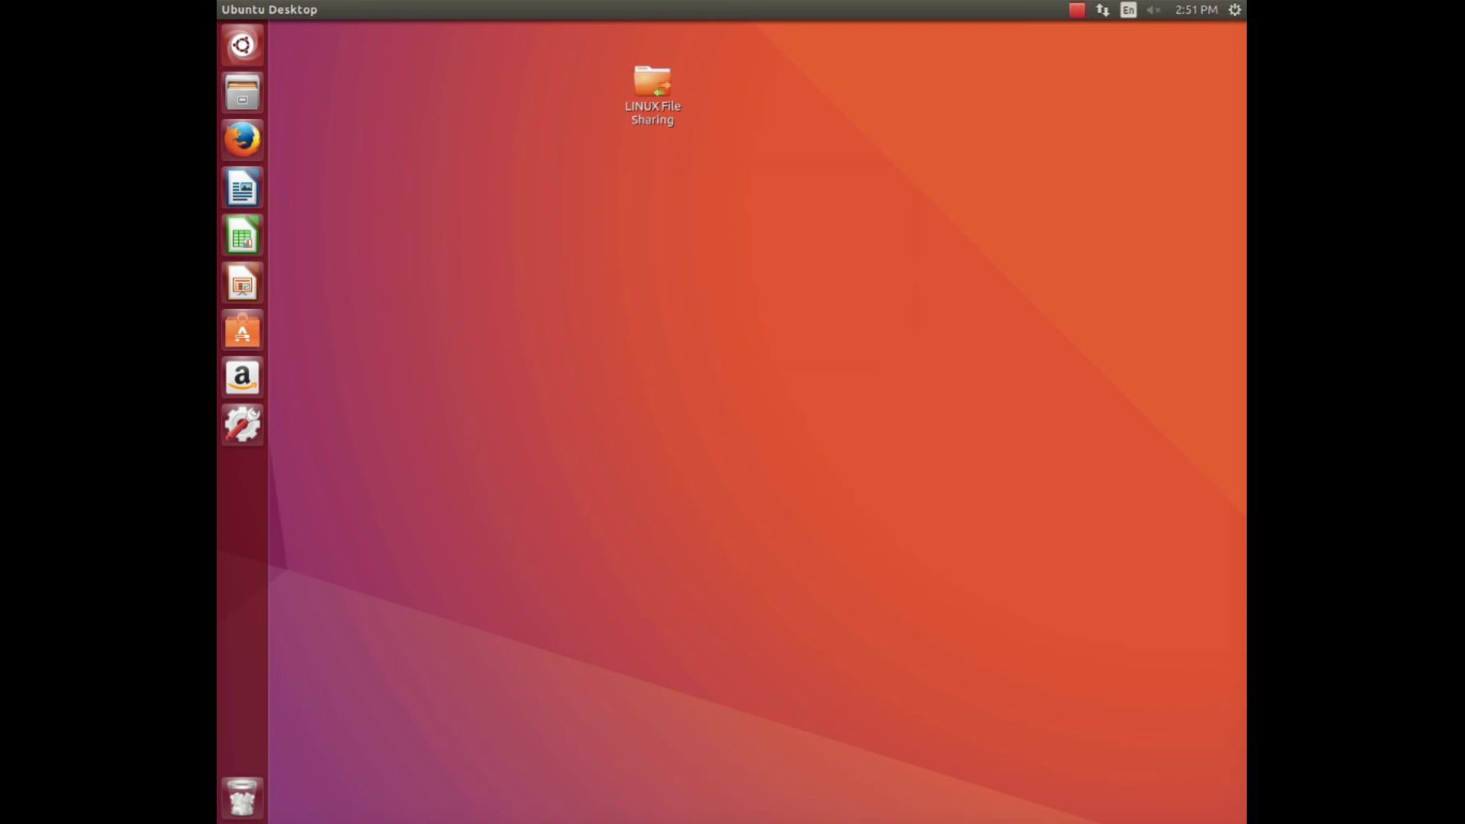
Search the Dash for 'ter' and launch Terminal.
key(alt+F1)
key(Return)
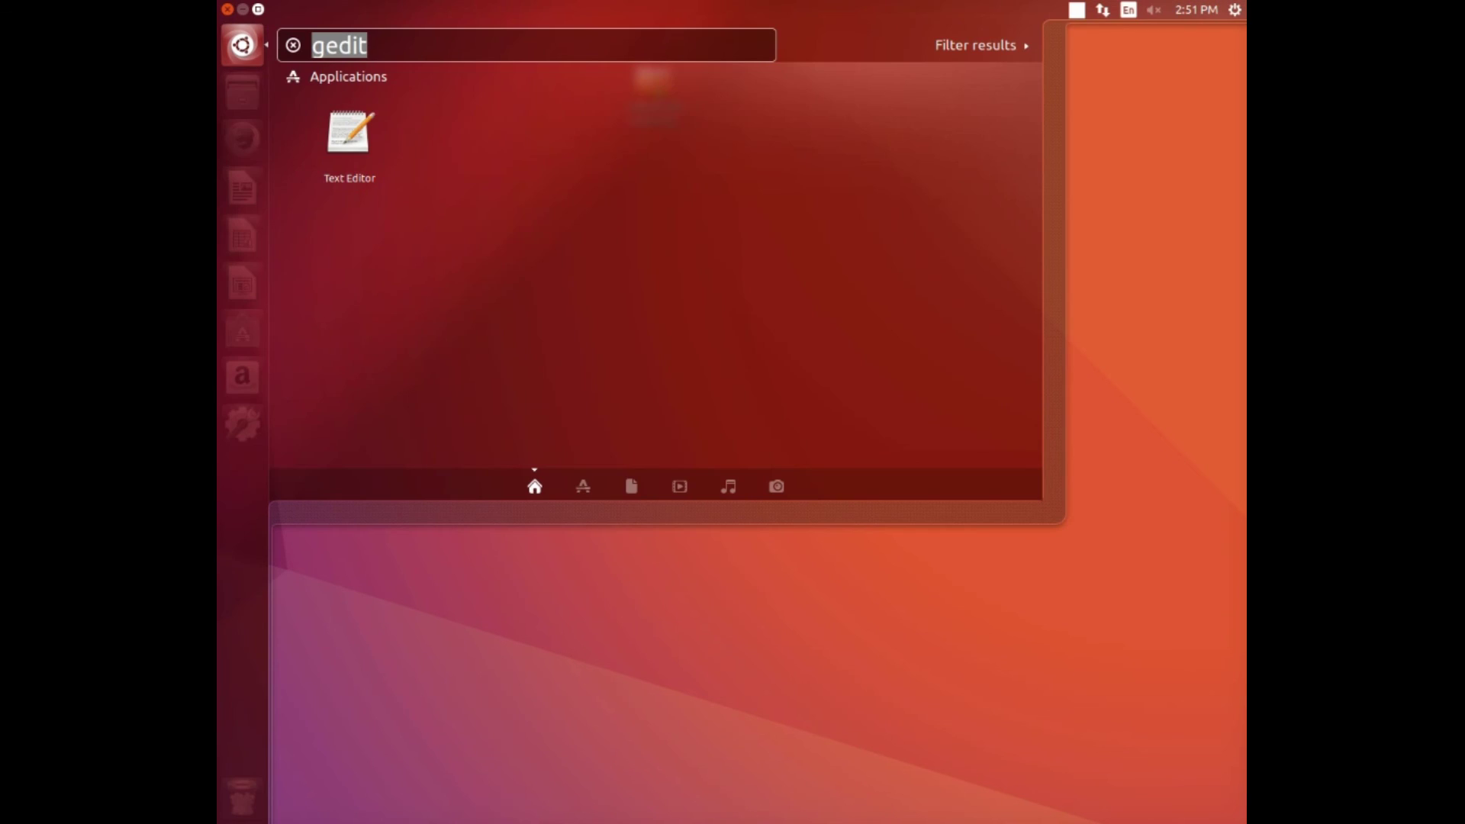
key(BackSpace)
text(g)
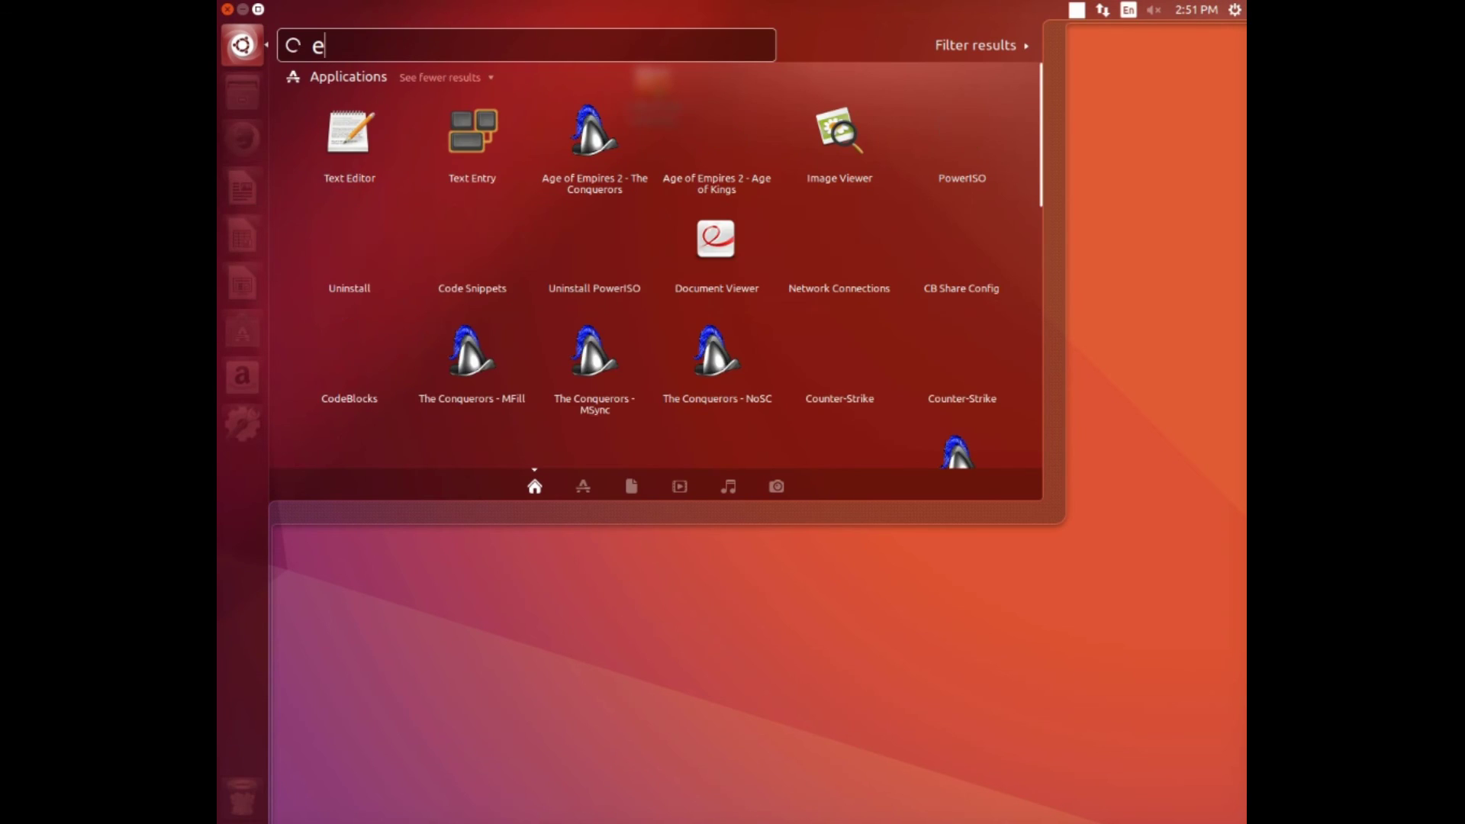
key(BackSpace)
text(ter)
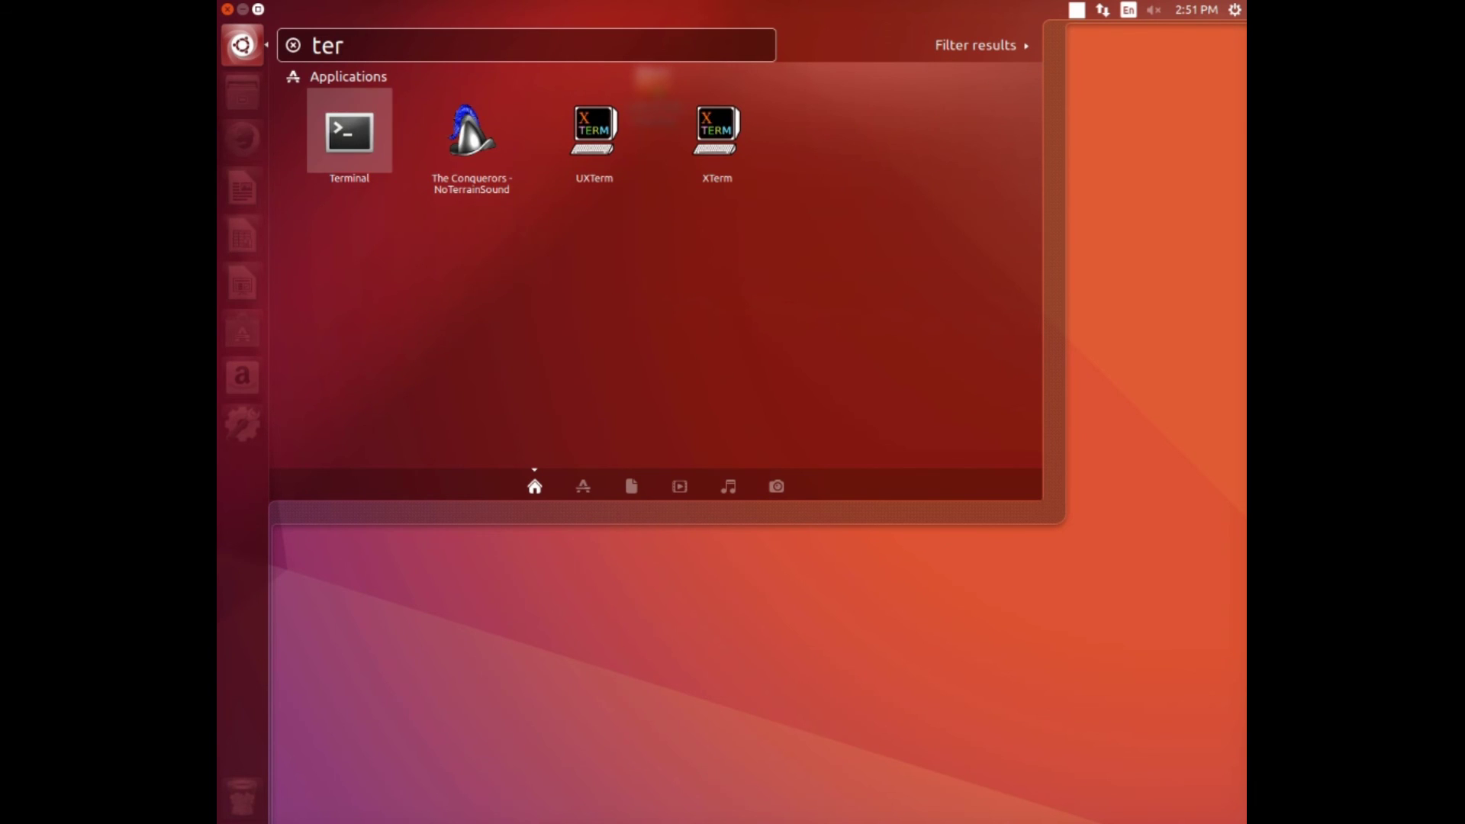
key(Return)
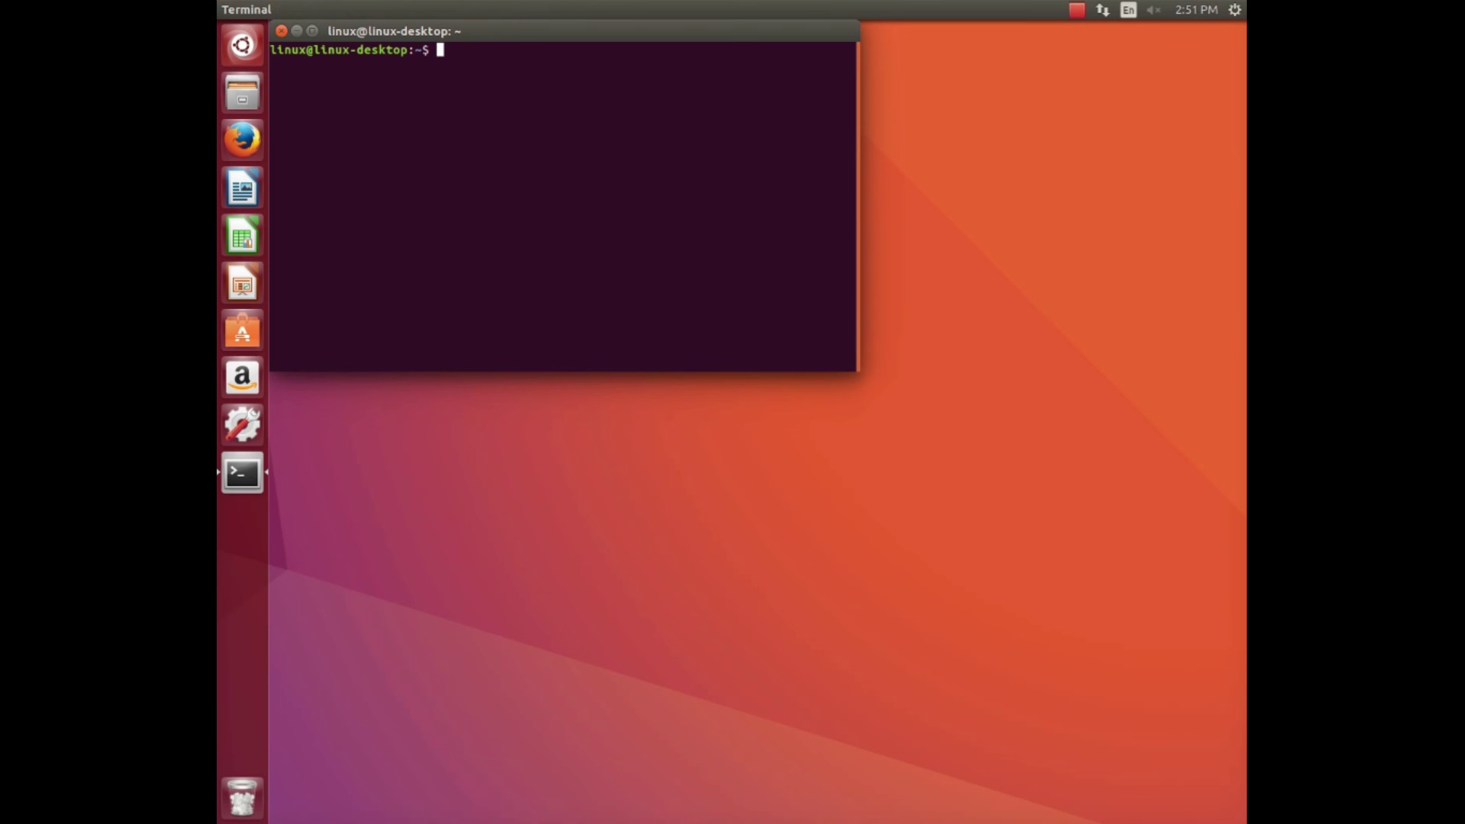
Become root with 'sudo su' and the account password, then enter 'restart' at the prompt.
text(sudo su)
key(Return)
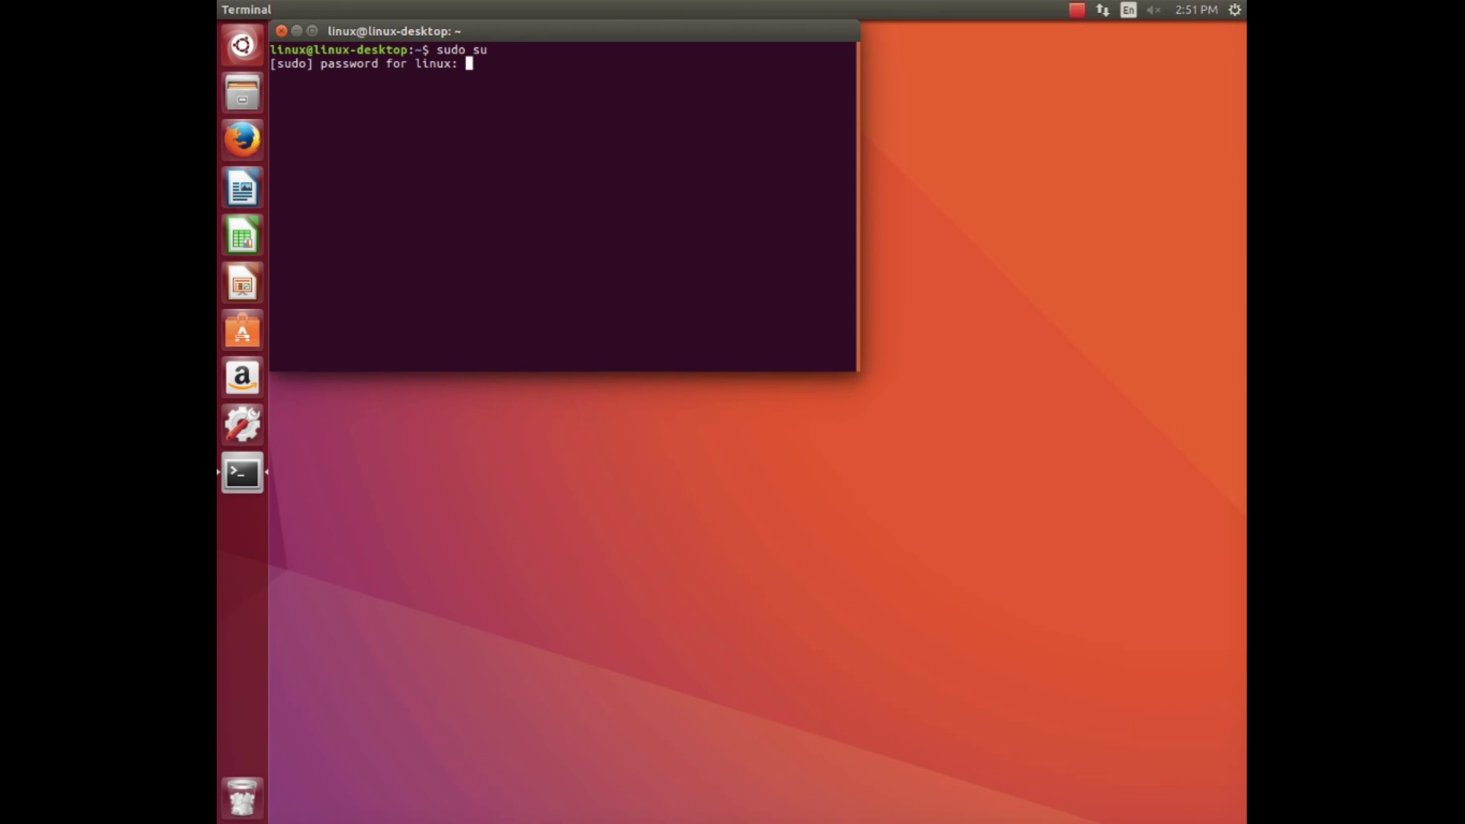
key(Return)
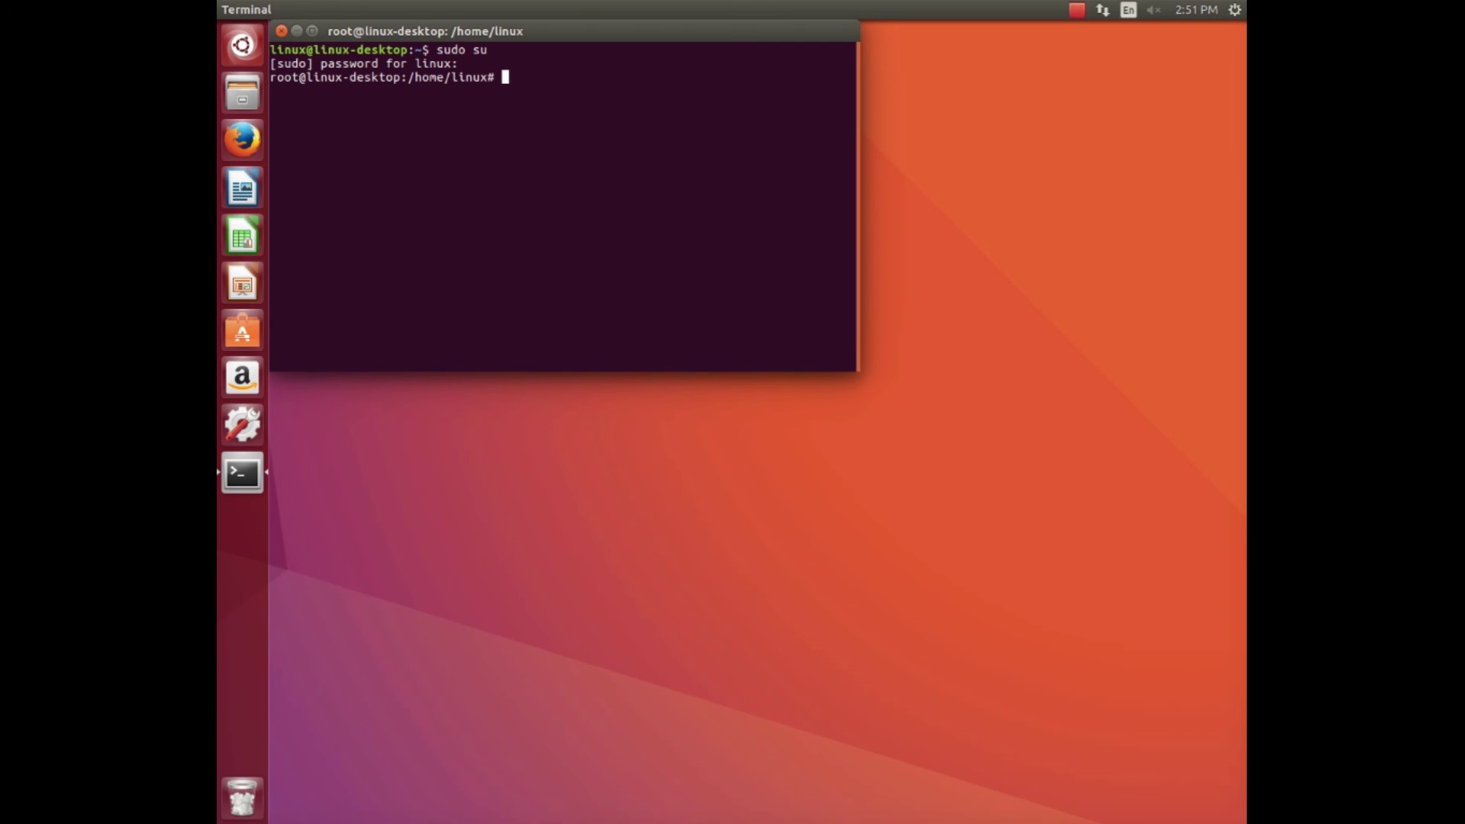
text(restart)
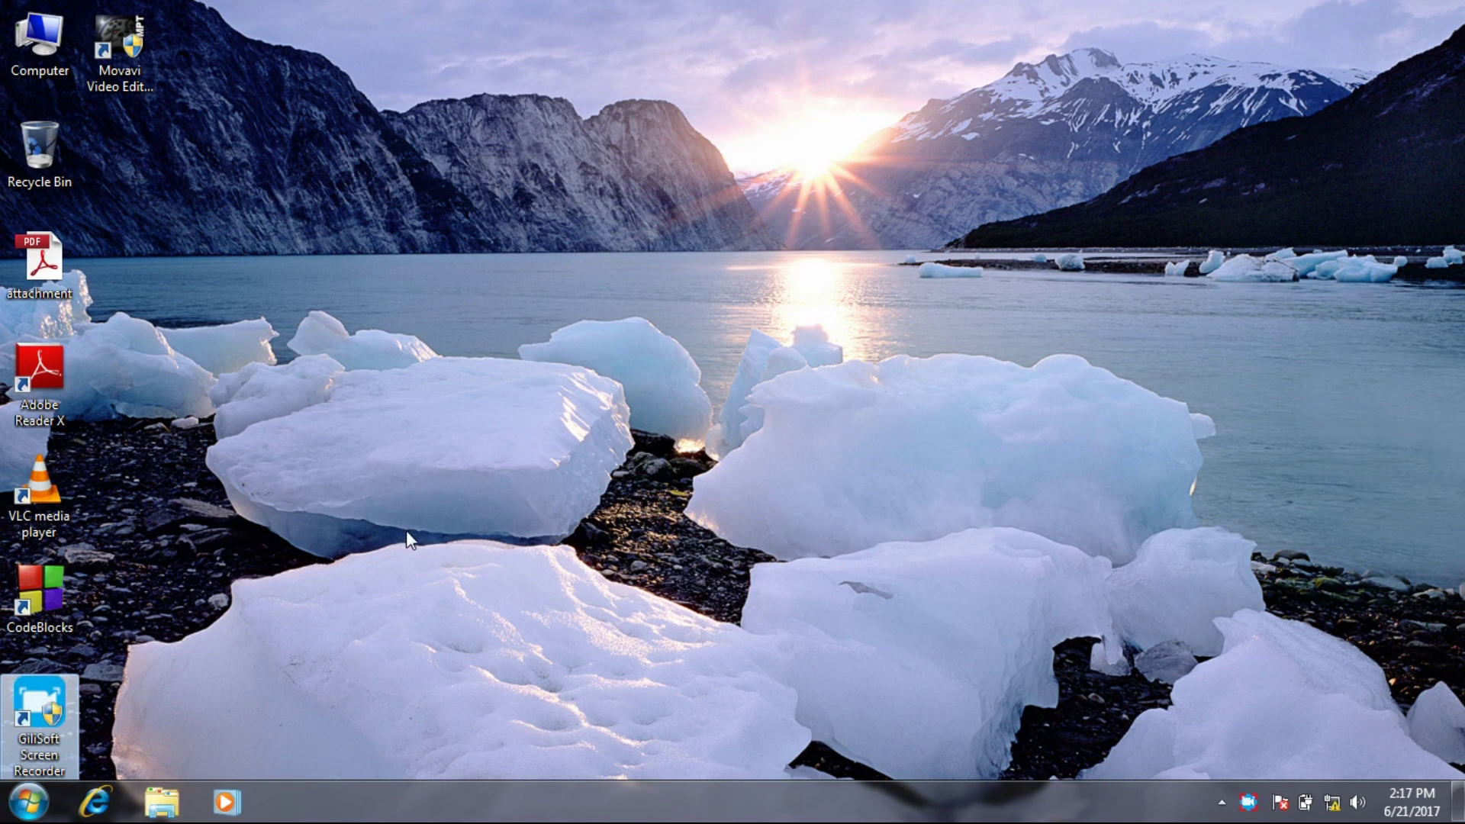
Open Computer, check that Network lists LINUX-DESKTOP, then minimize the window.
click(29, 802)
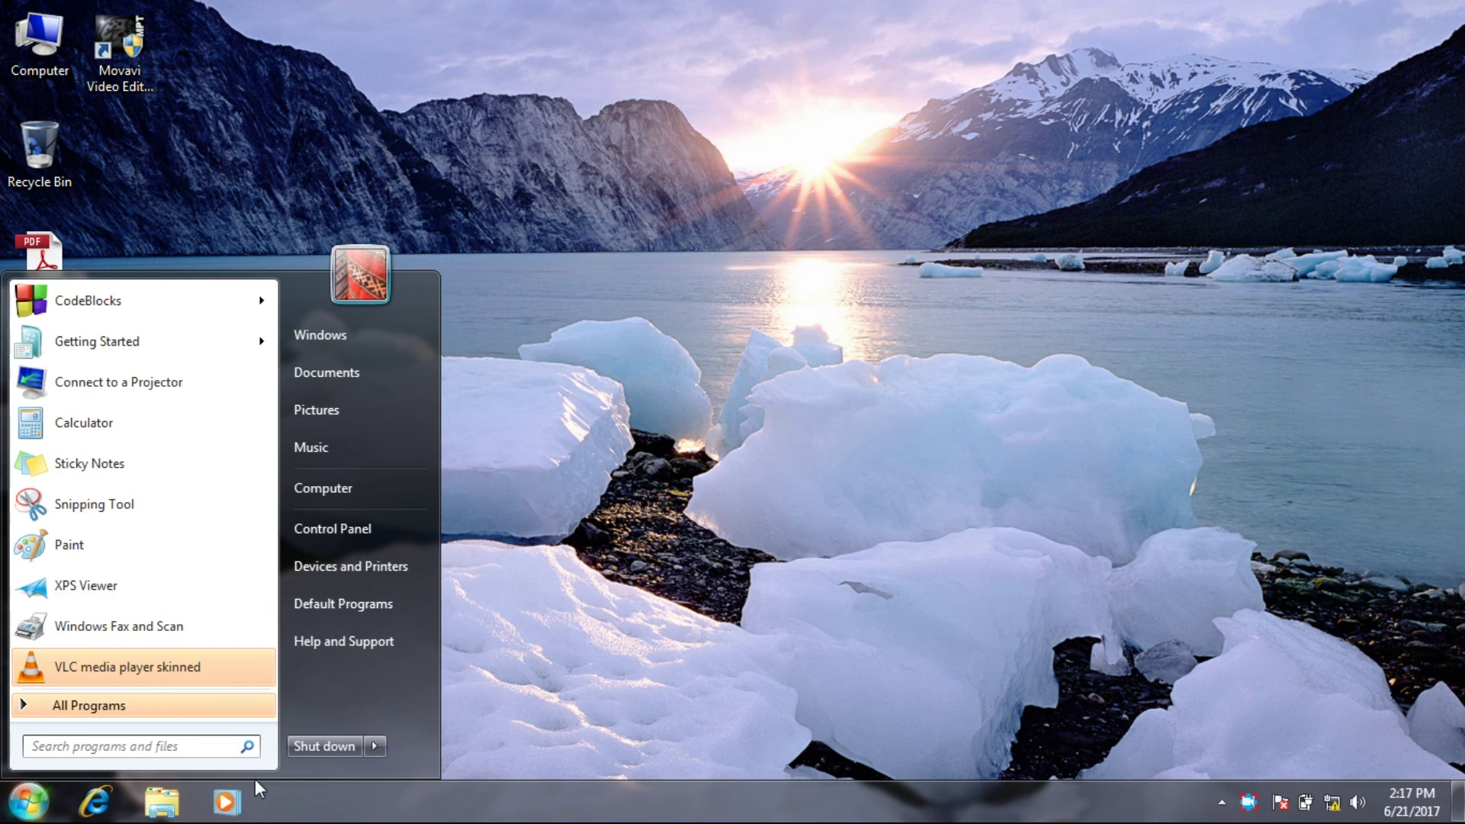
mouse_move(385, 747)
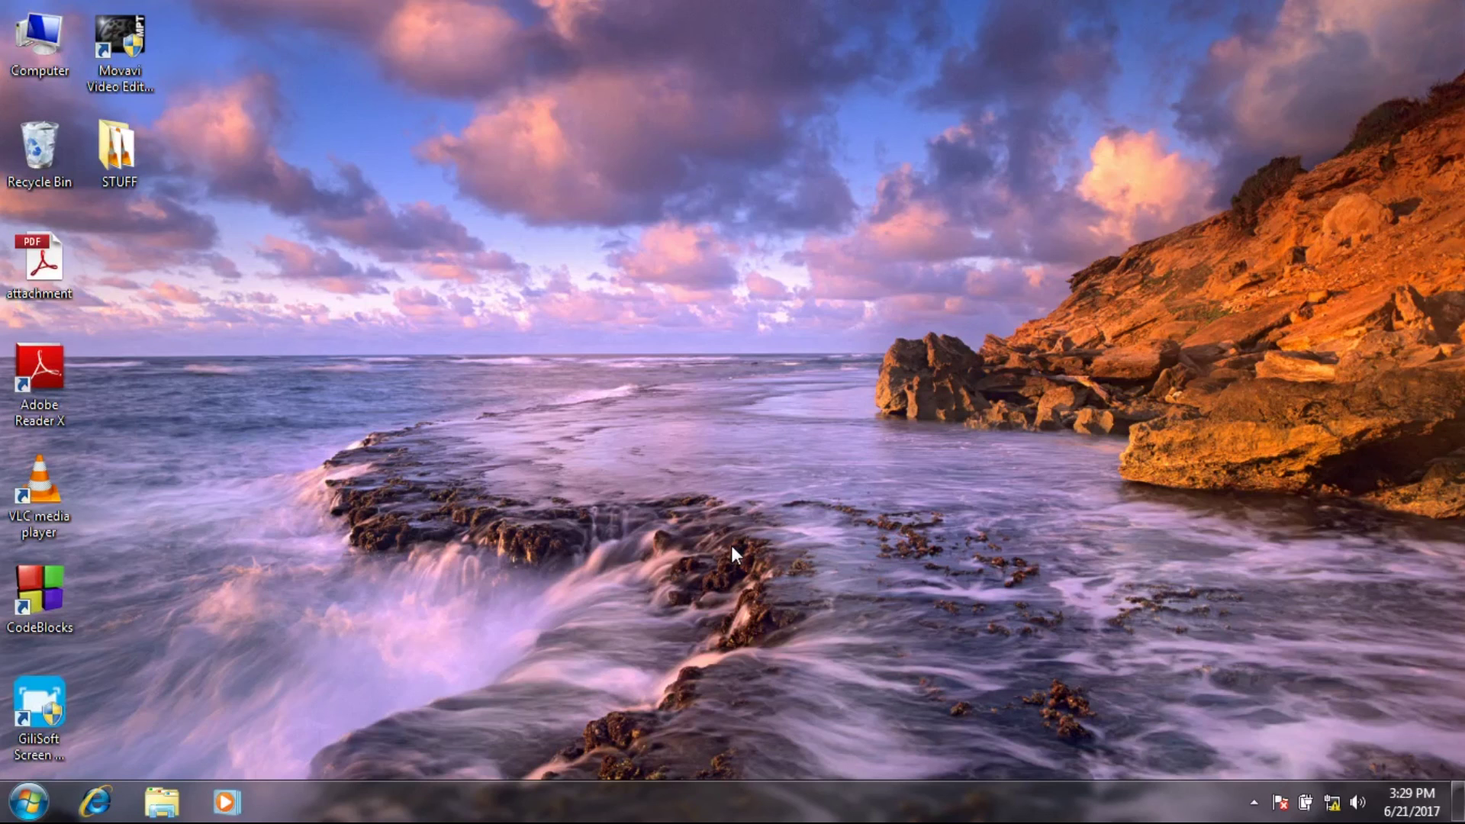
double_click(31, 61)
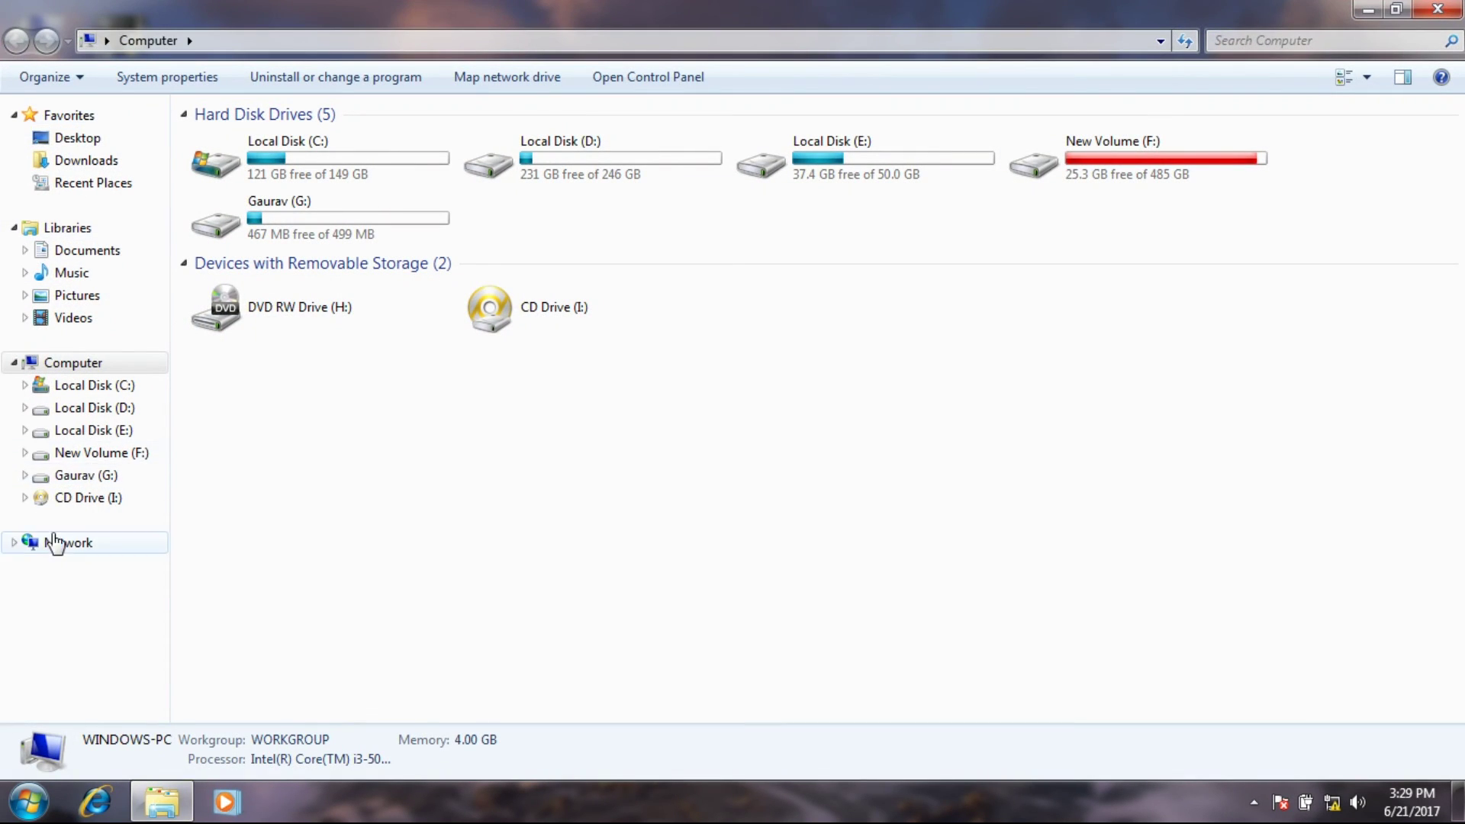
click(58, 544)
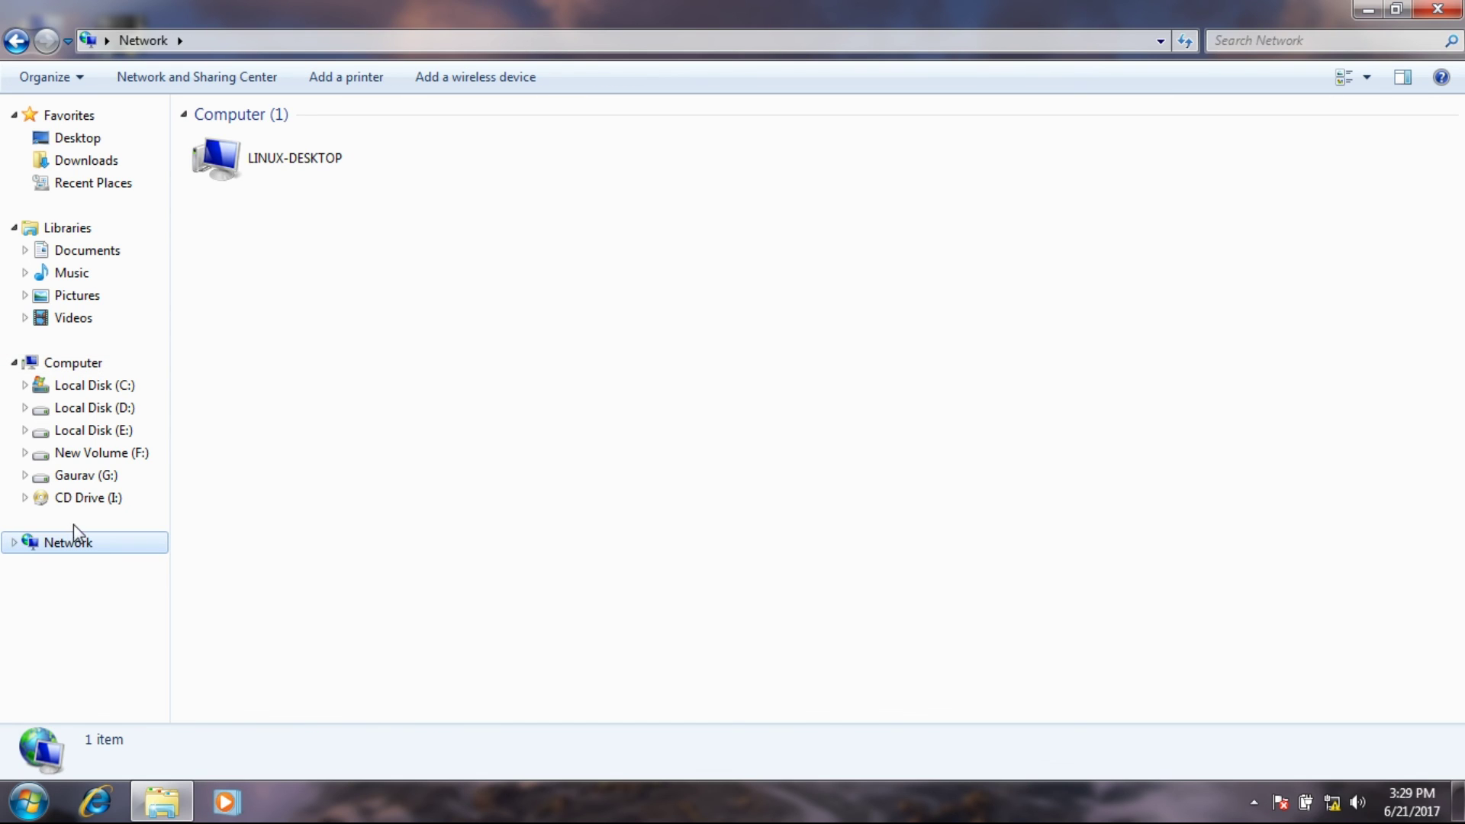
drag(185, 139, 472, 262)
click(472, 263)
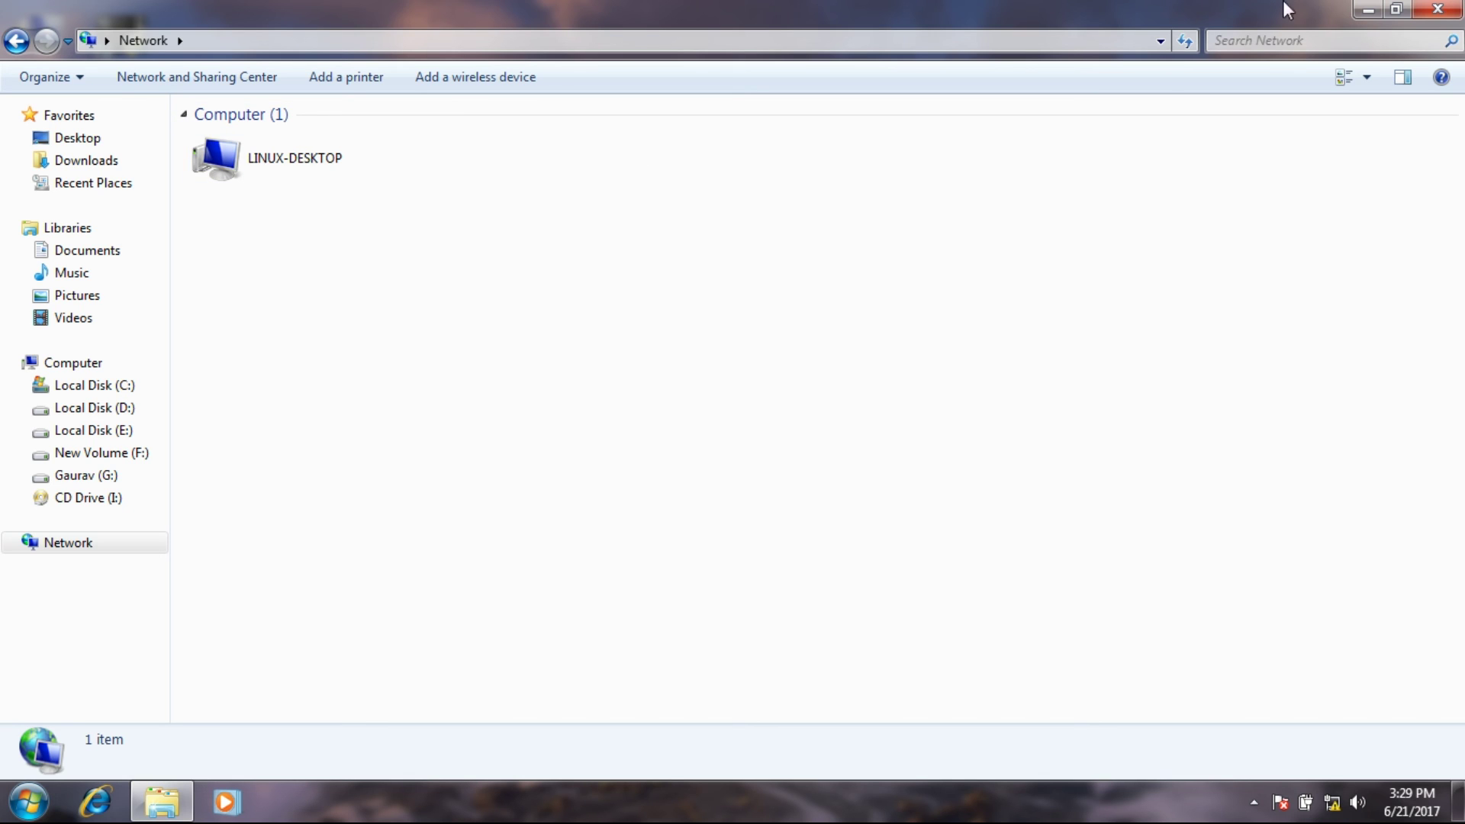
click(1366, 11)
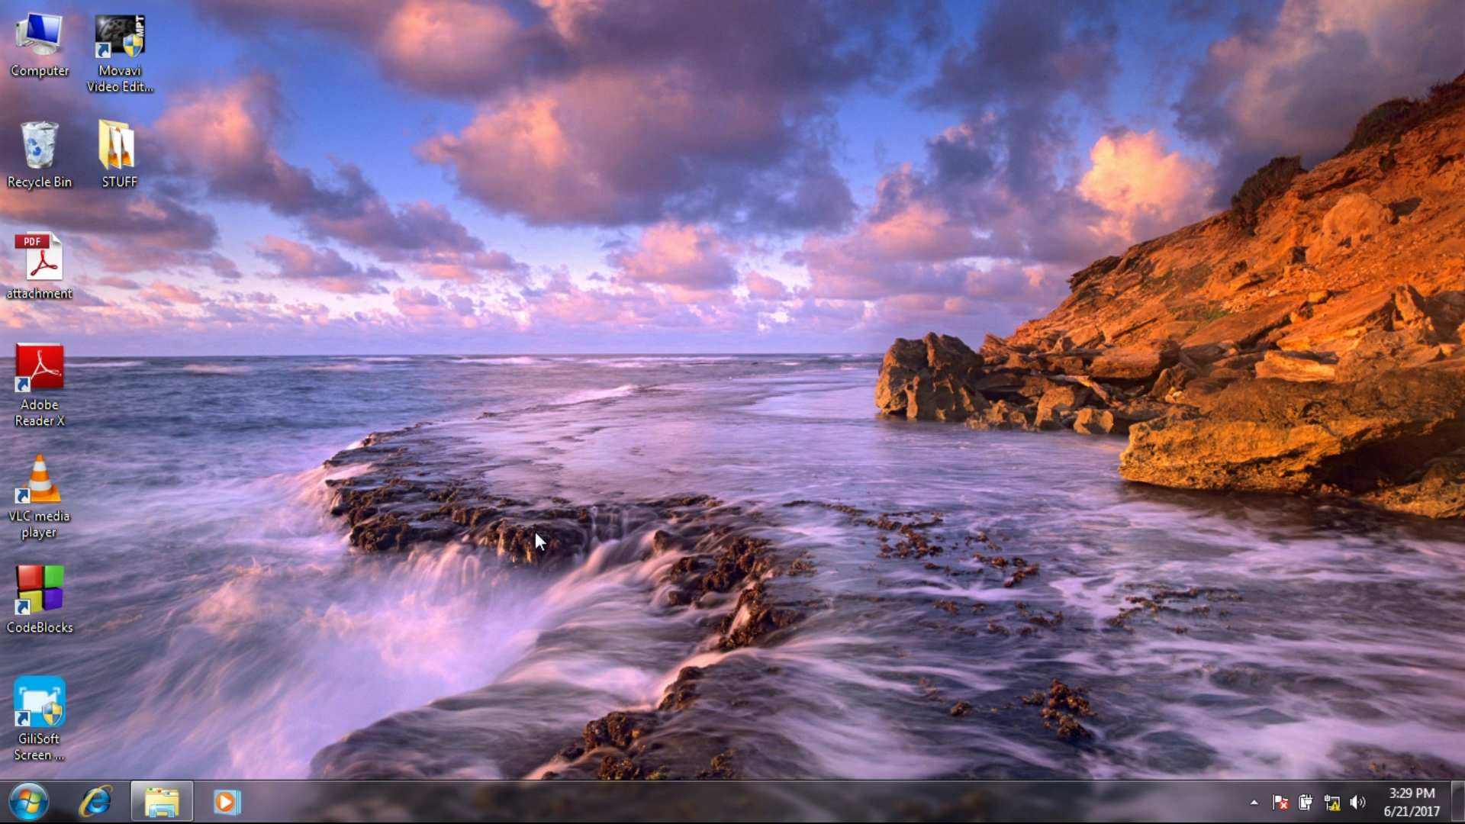
Open the Run dialog by searching 'run' in the Start menu.
key(super+r)
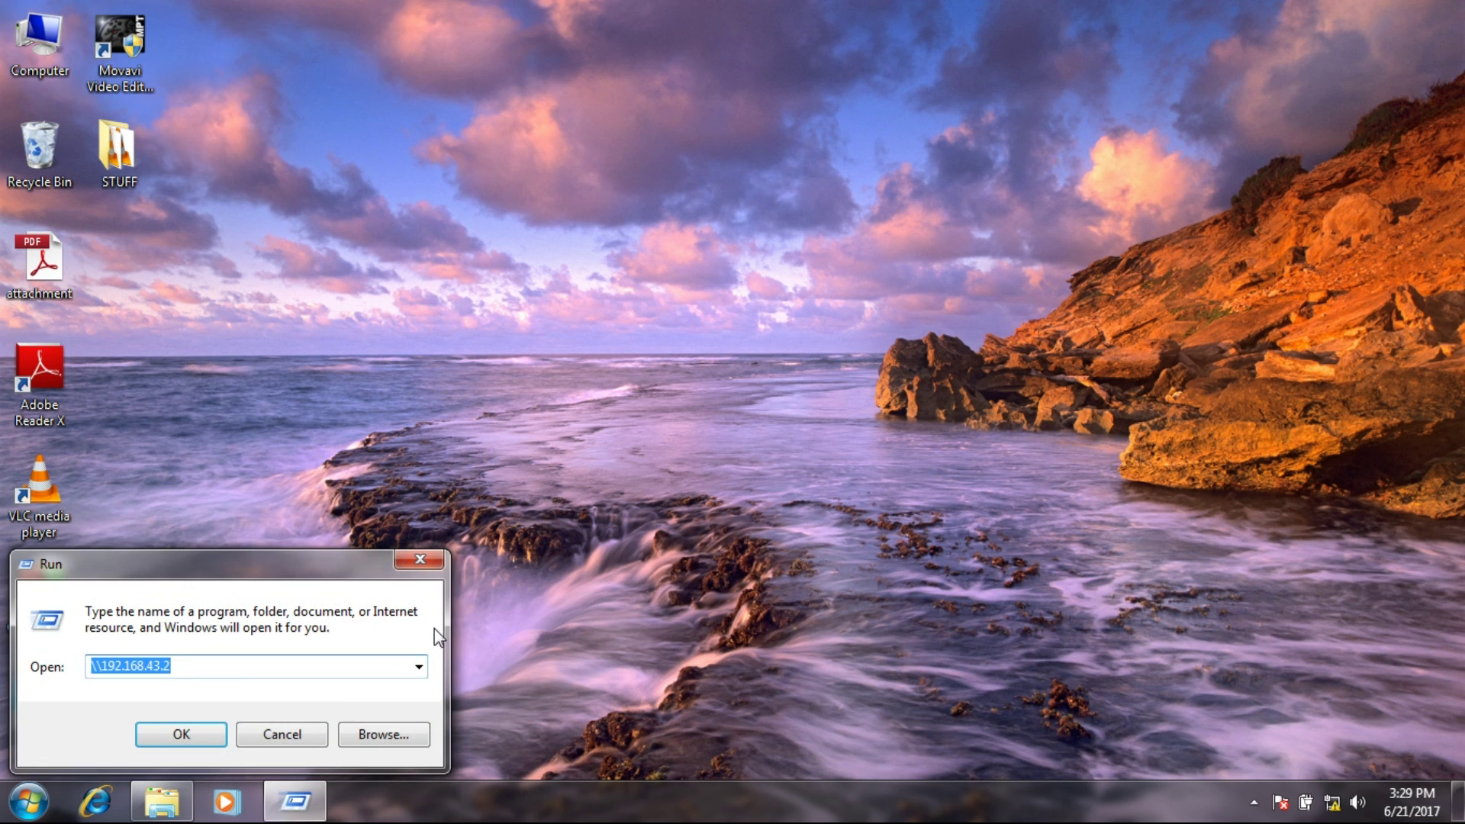
key(Return)
key(super)
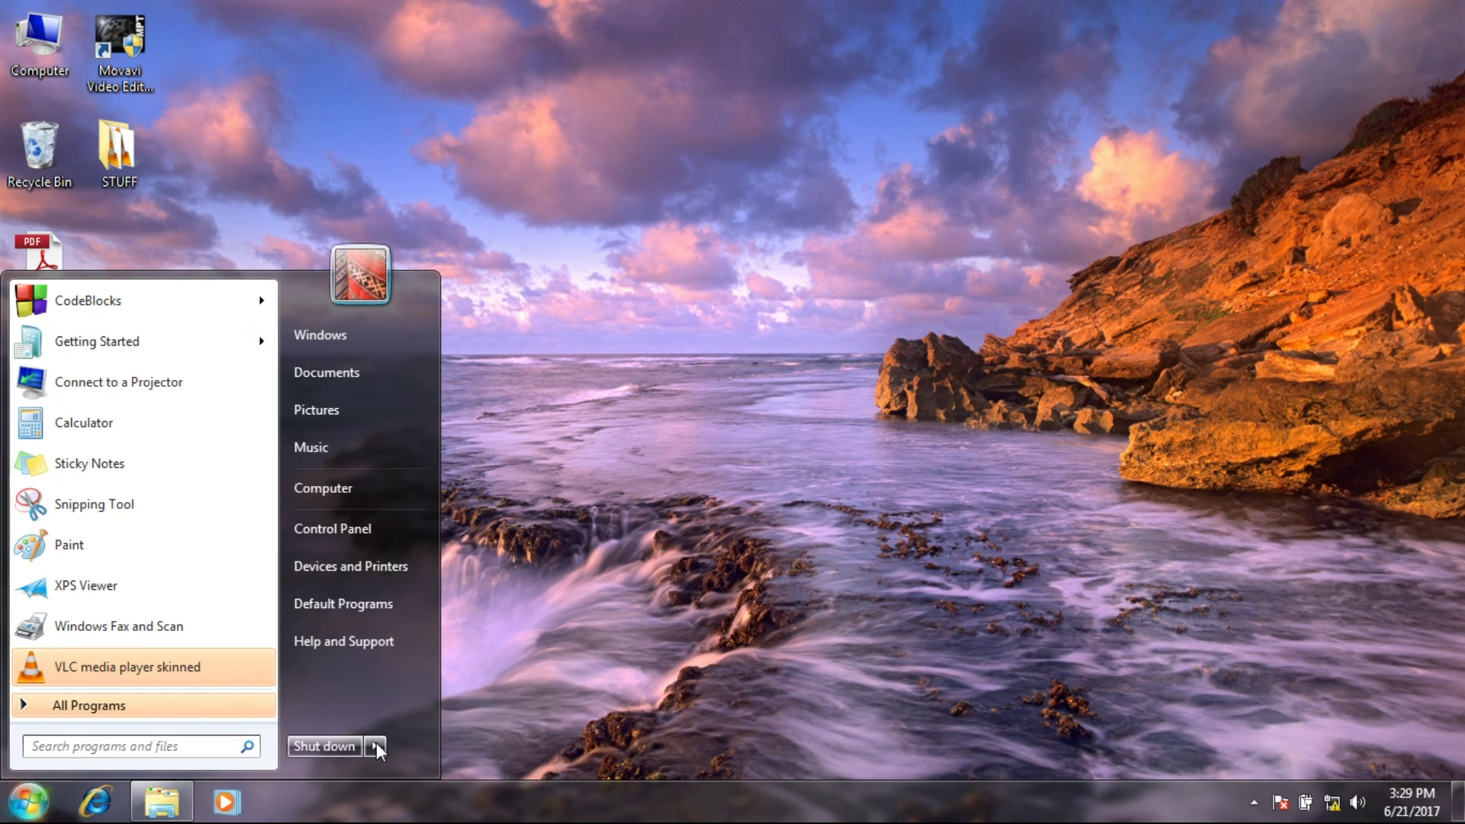
mouse_move(377, 743)
text(run)
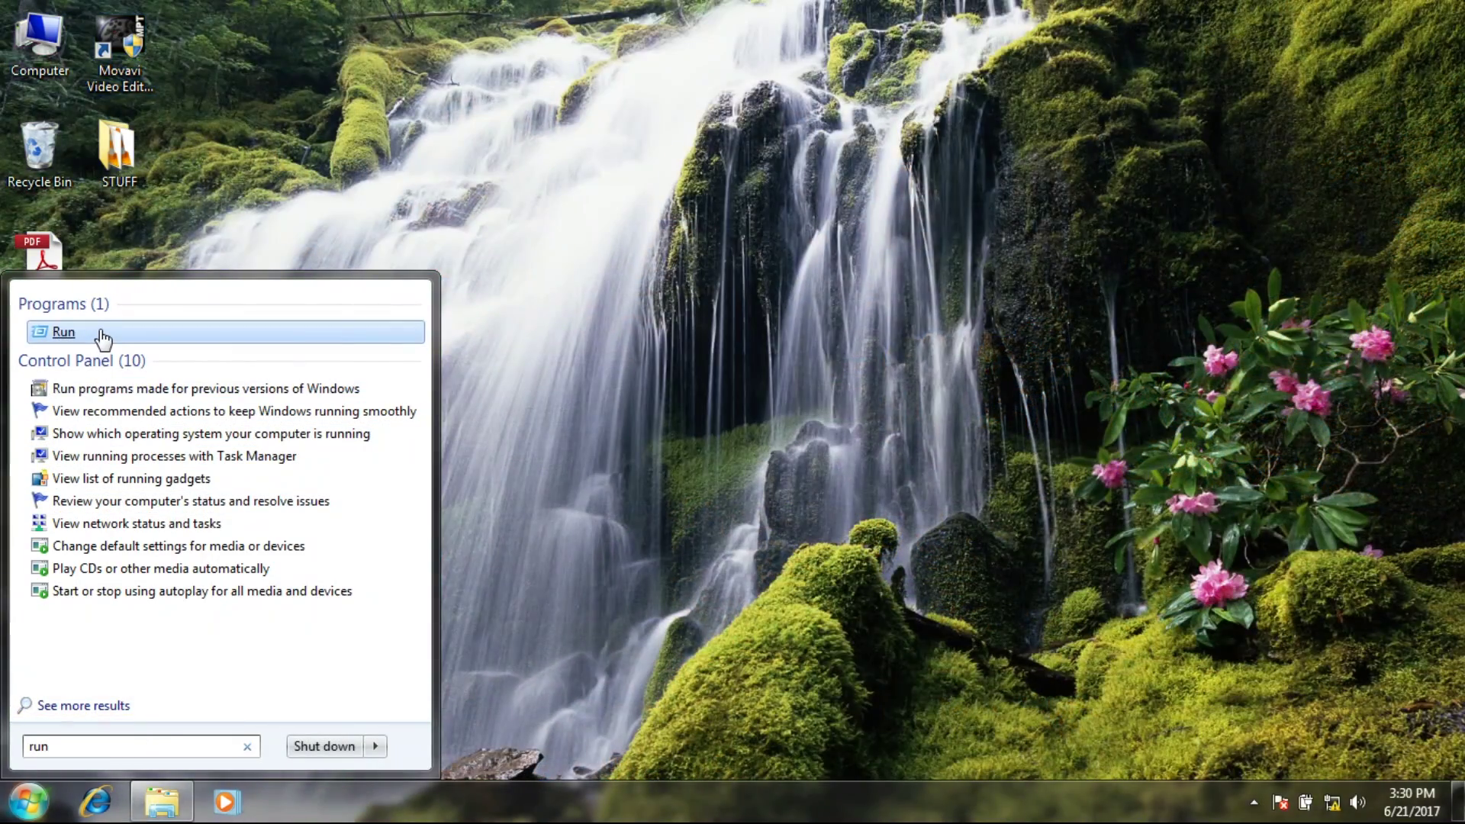
click(102, 335)
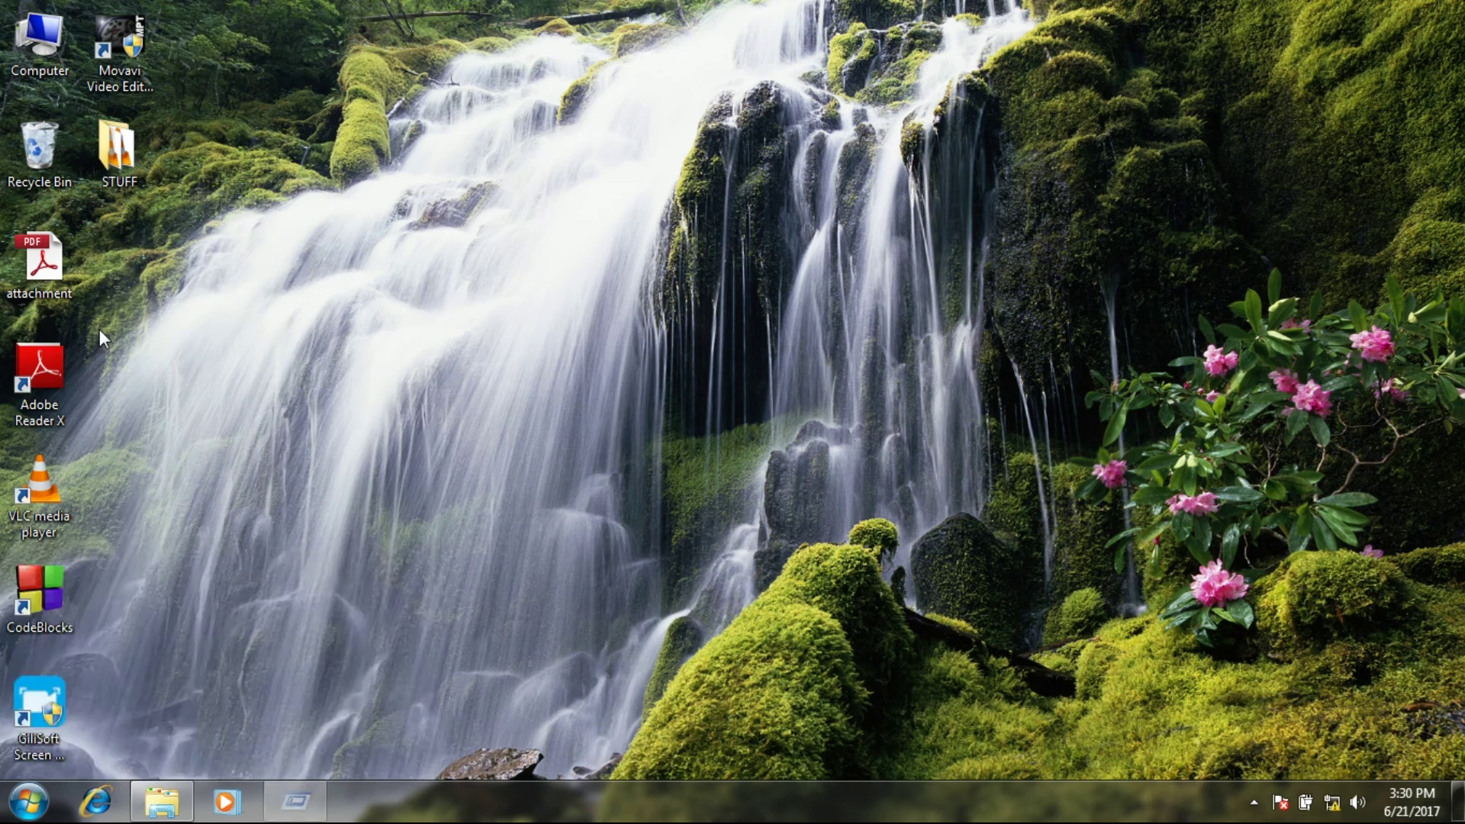
Replace the old address with \\192.168.43.2 and run it.
click(185, 662)
key(BackSpace)
key(BackSpace)
key(BackSpace)
key(BackSpace)
key(BackSpace)
key(BackSpace)
key(BackSpace)
key(BackSpace)
key(BackSpace)
key(BackSpace)
key(BackSpace)
key(BackSpace)
key(BackSpace)
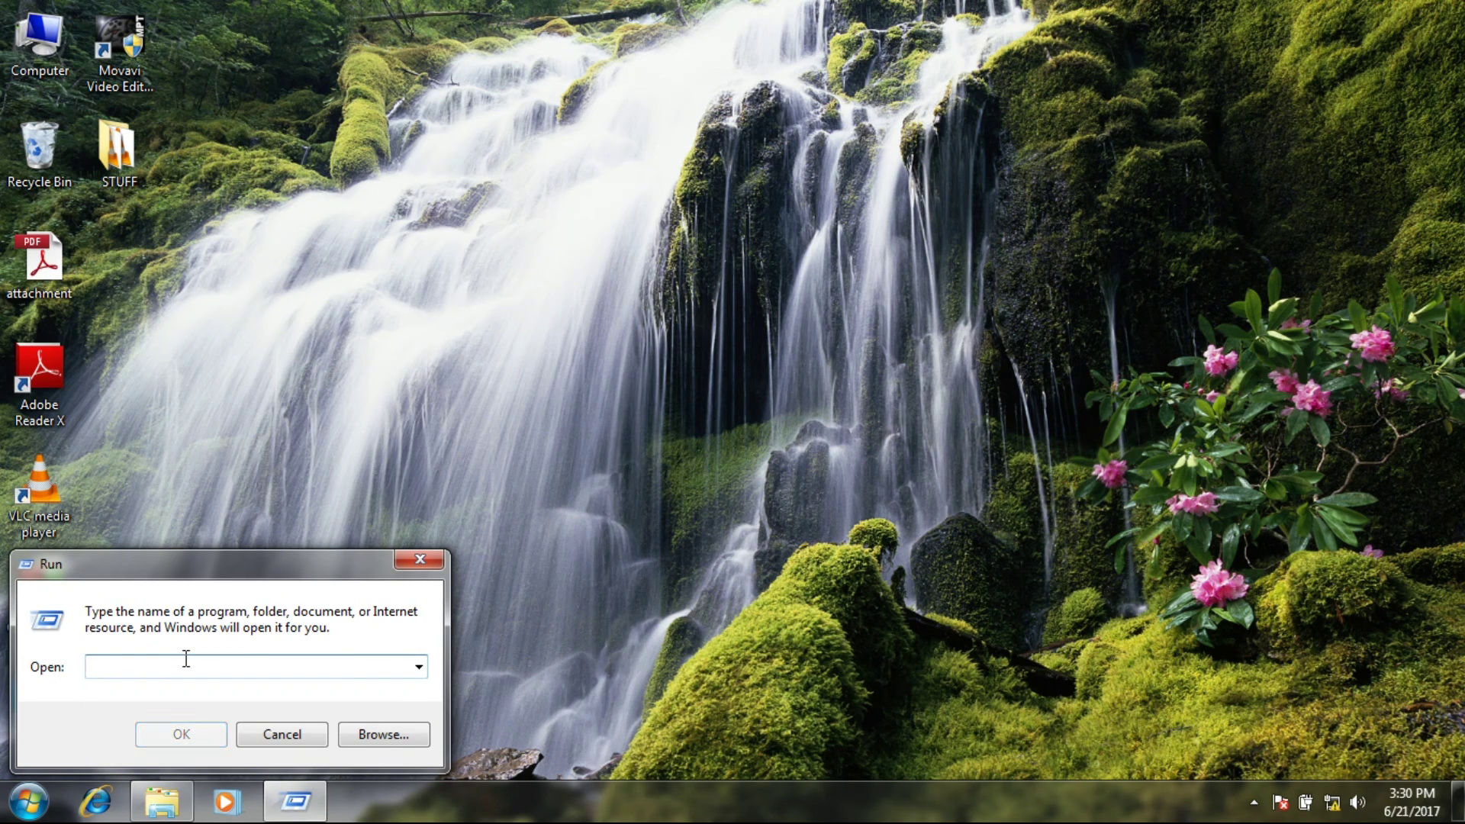
text(\\\\)
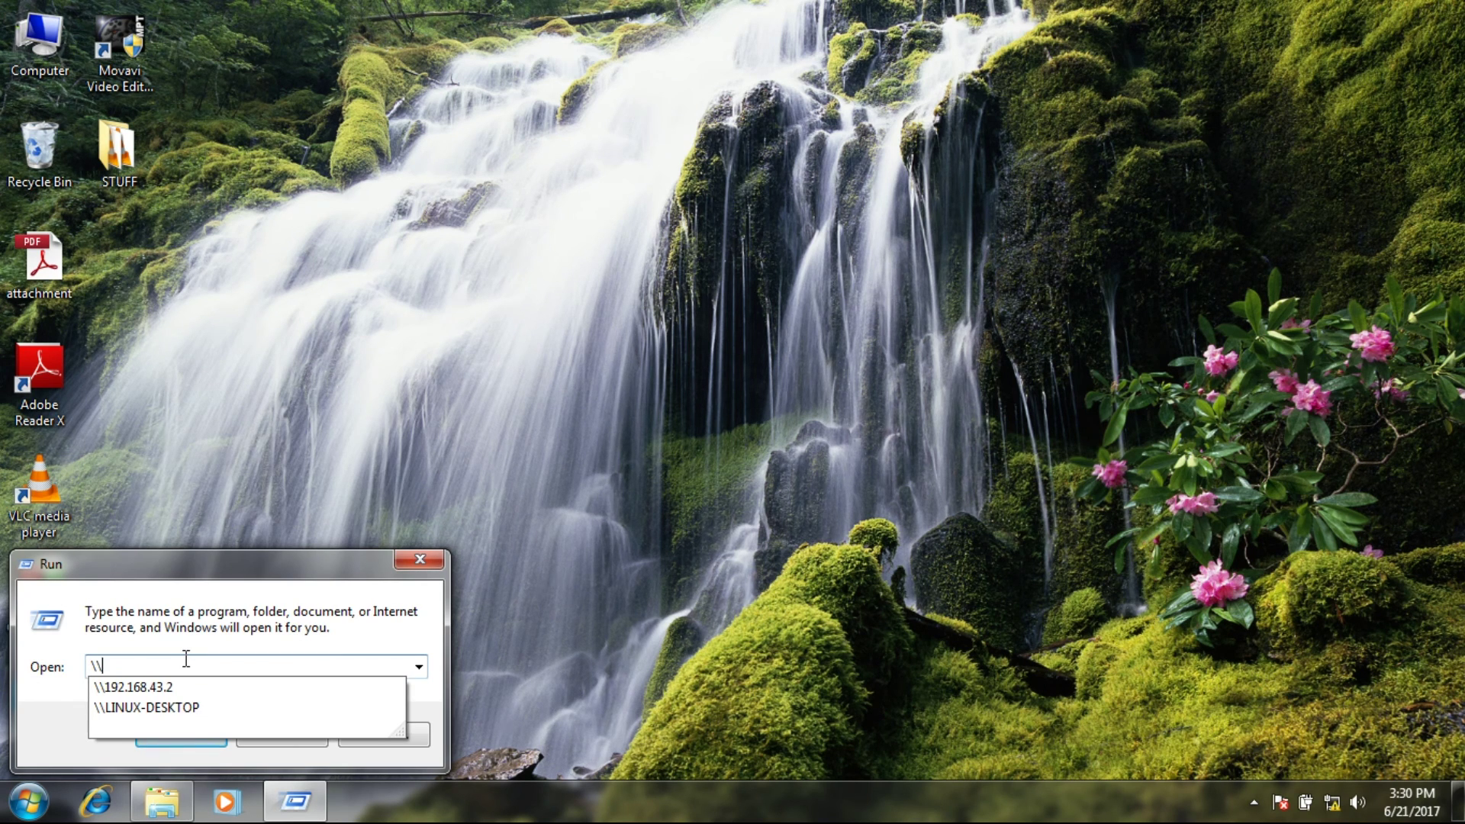
text(192)
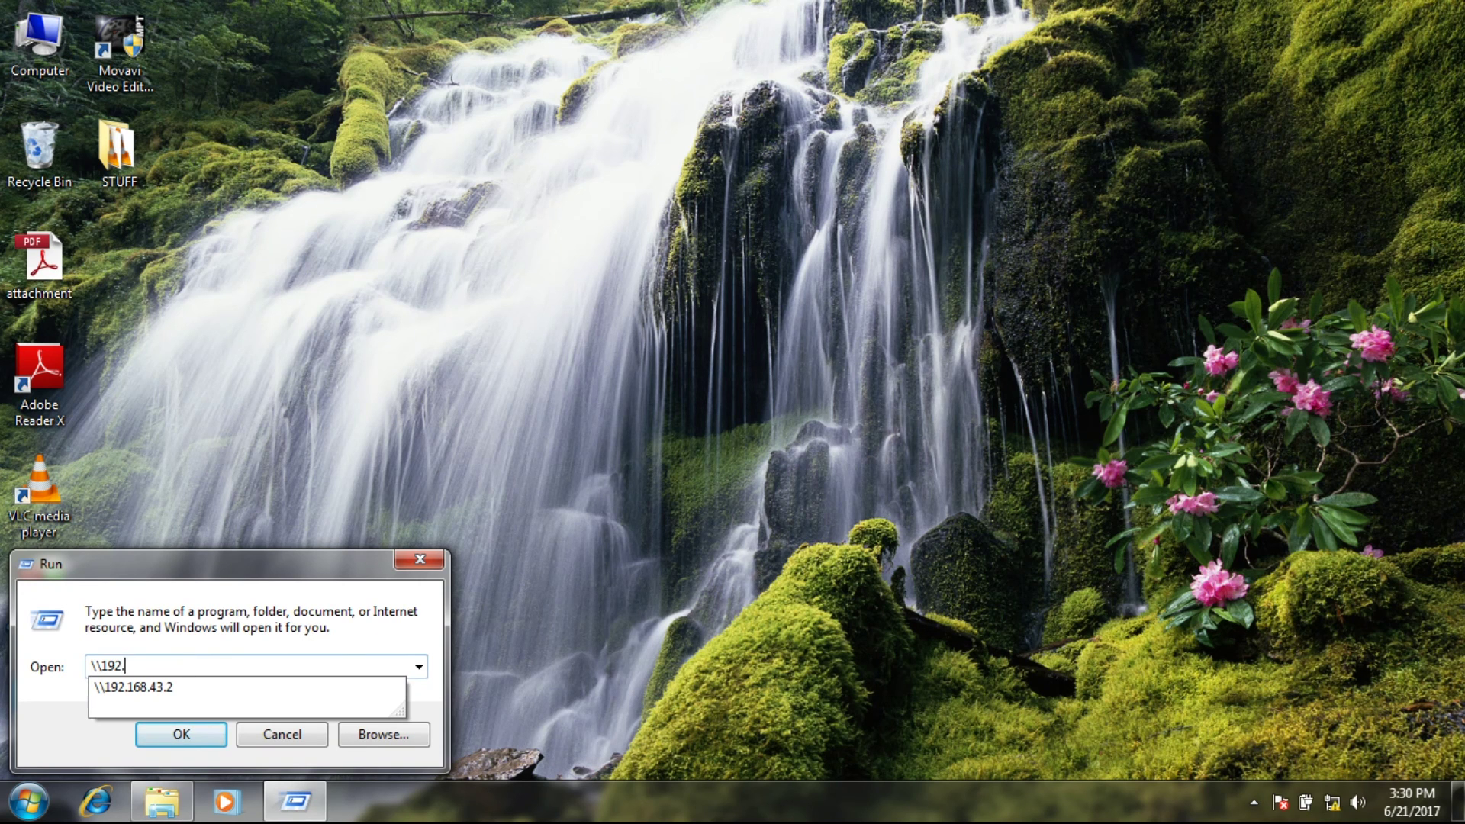
text(.168.43.2)
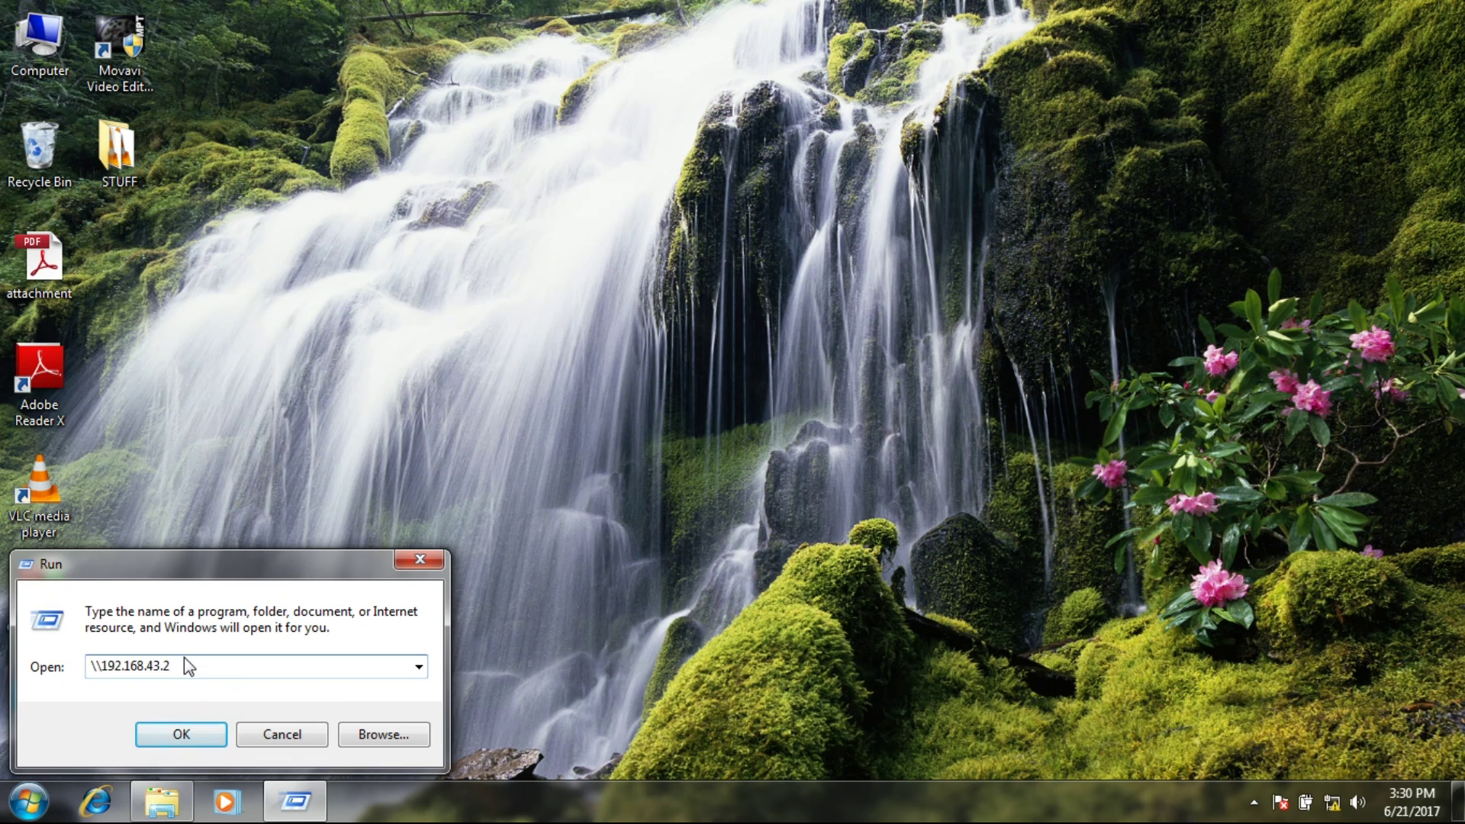
double_click(185, 658)
click(197, 733)
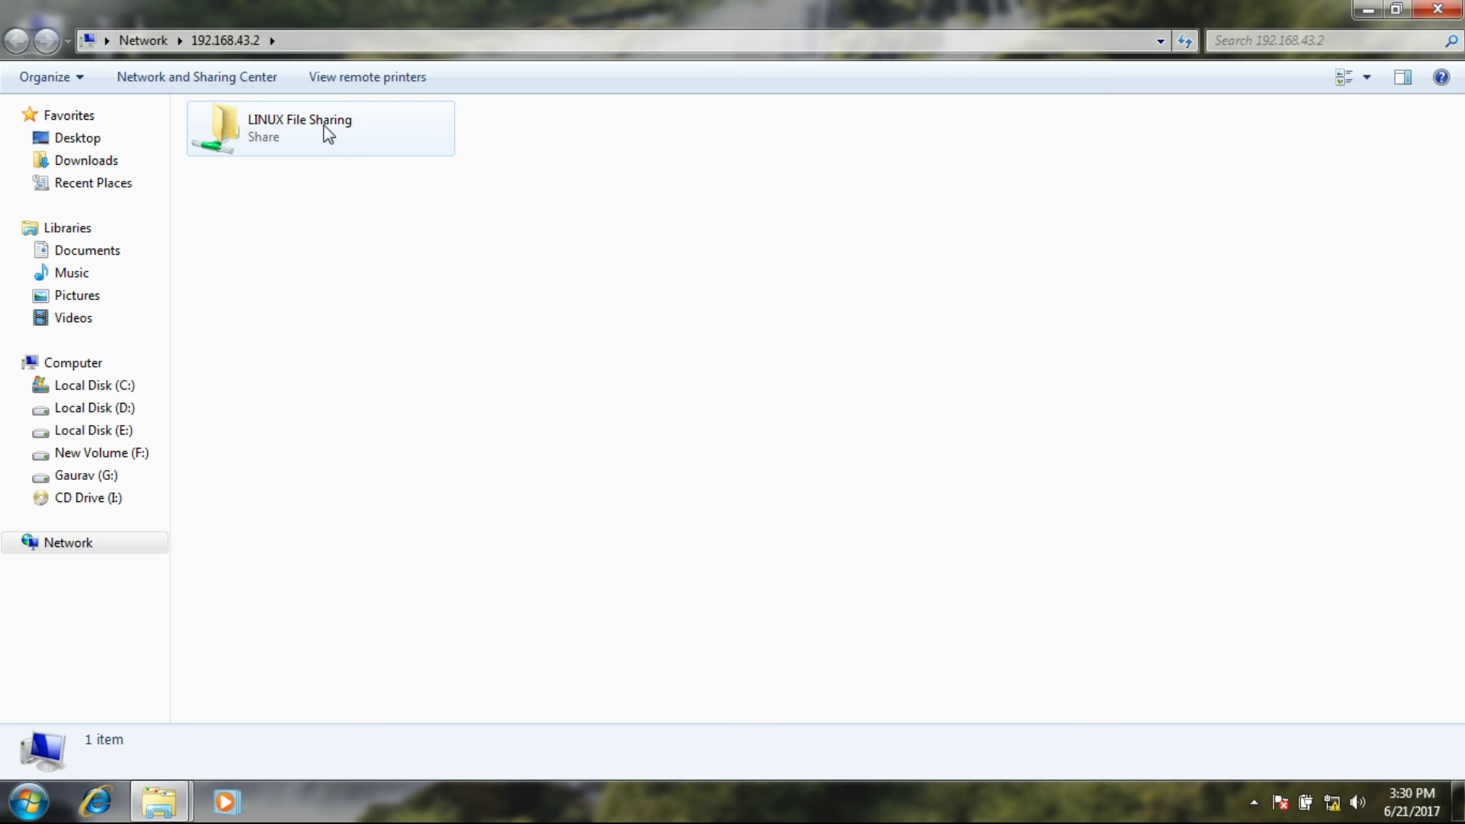
Open the renamed text file from the LINUX File Sharing share in Notepad.
double_click(324, 125)
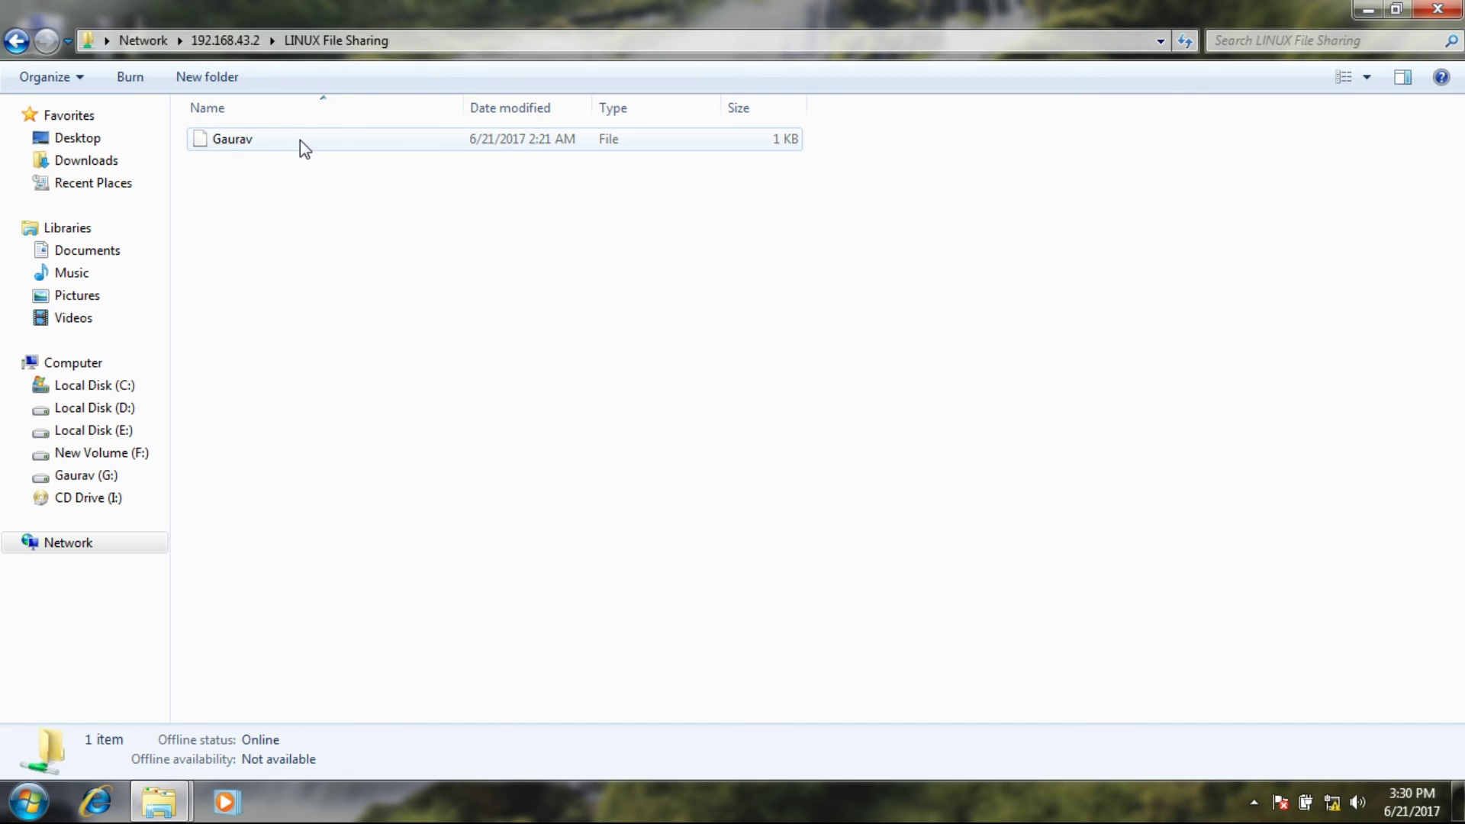
double_click(298, 141)
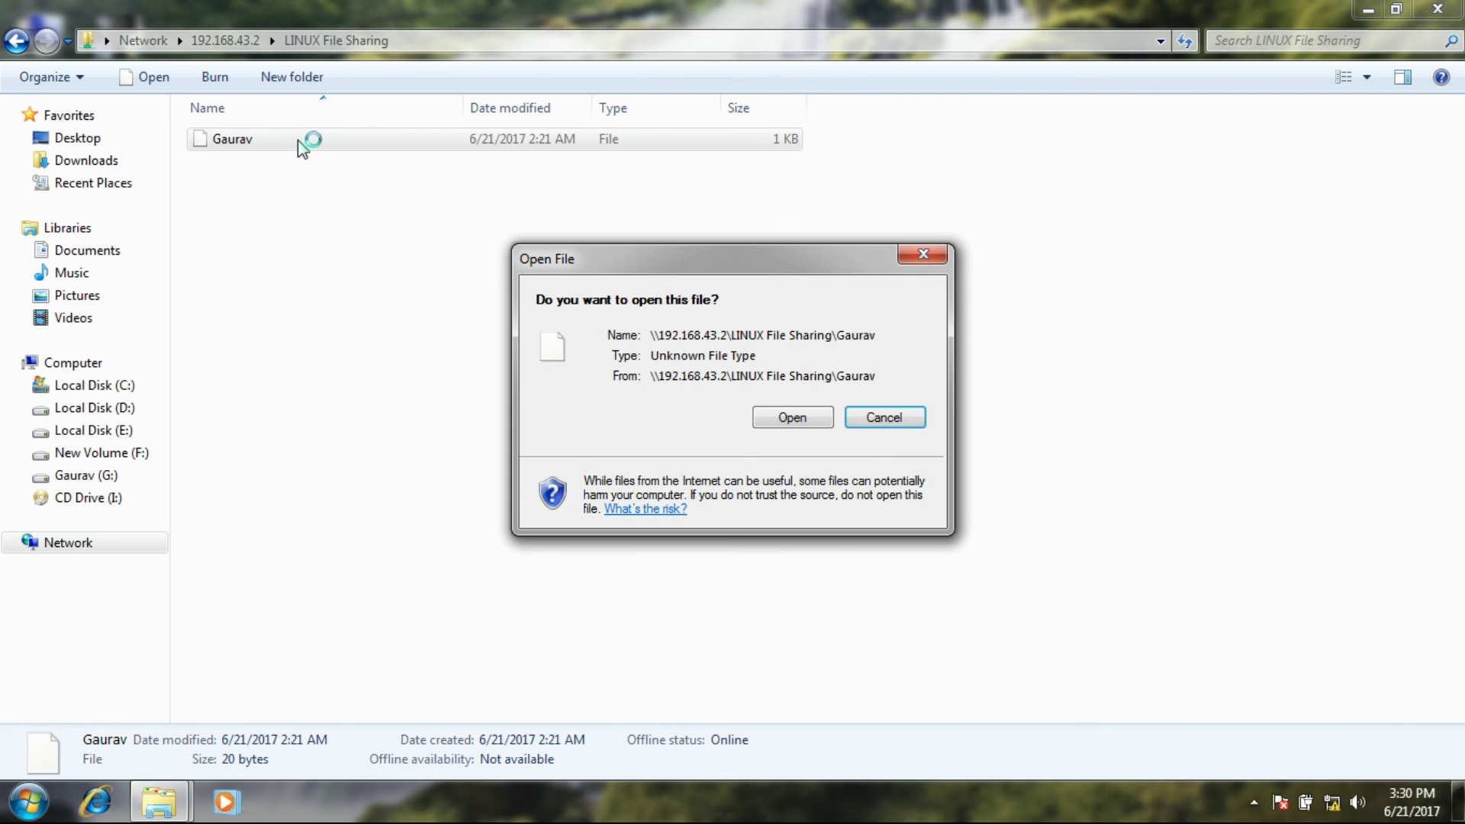
click(815, 421)
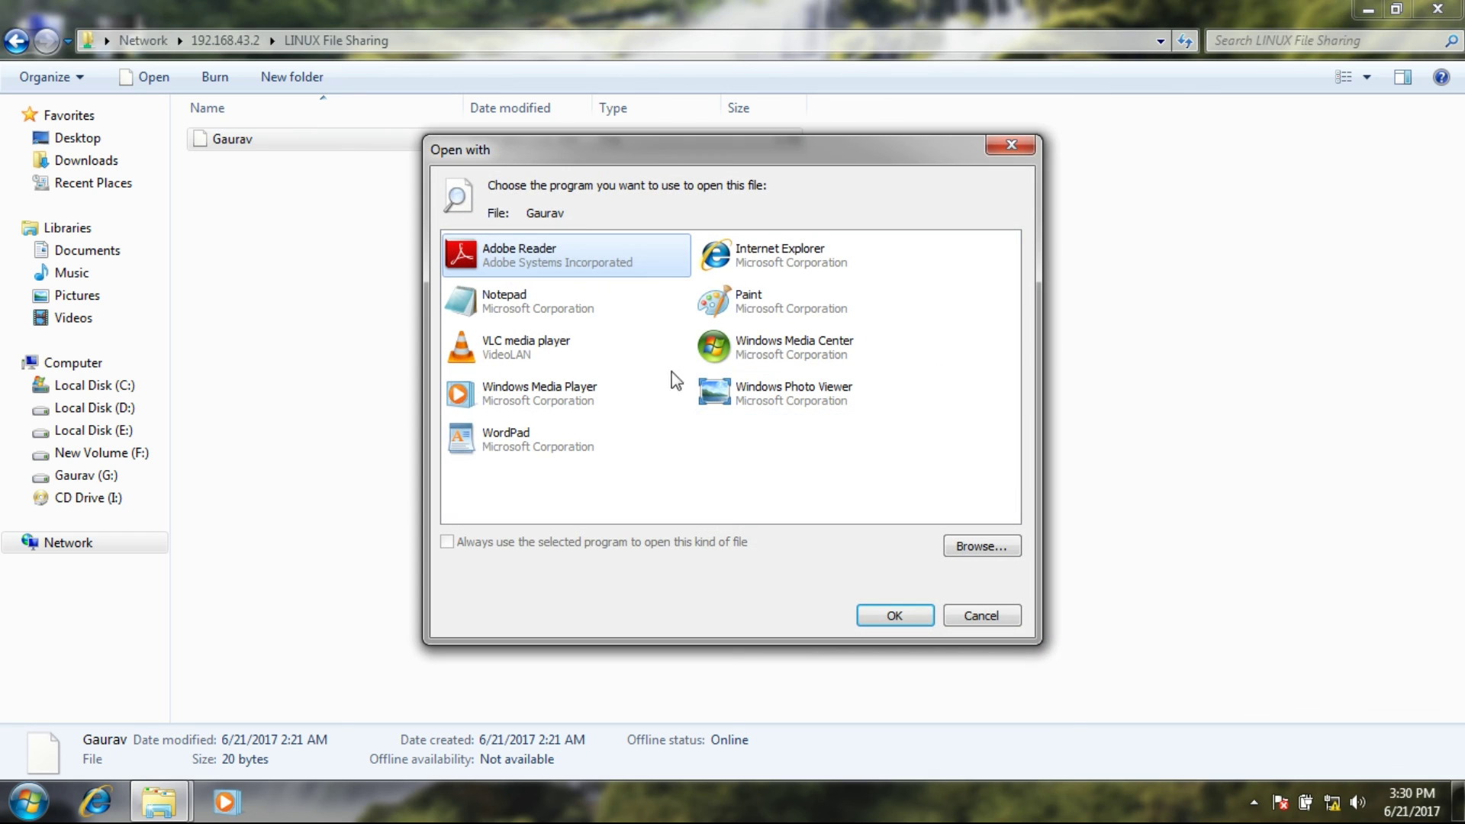
click(615, 293)
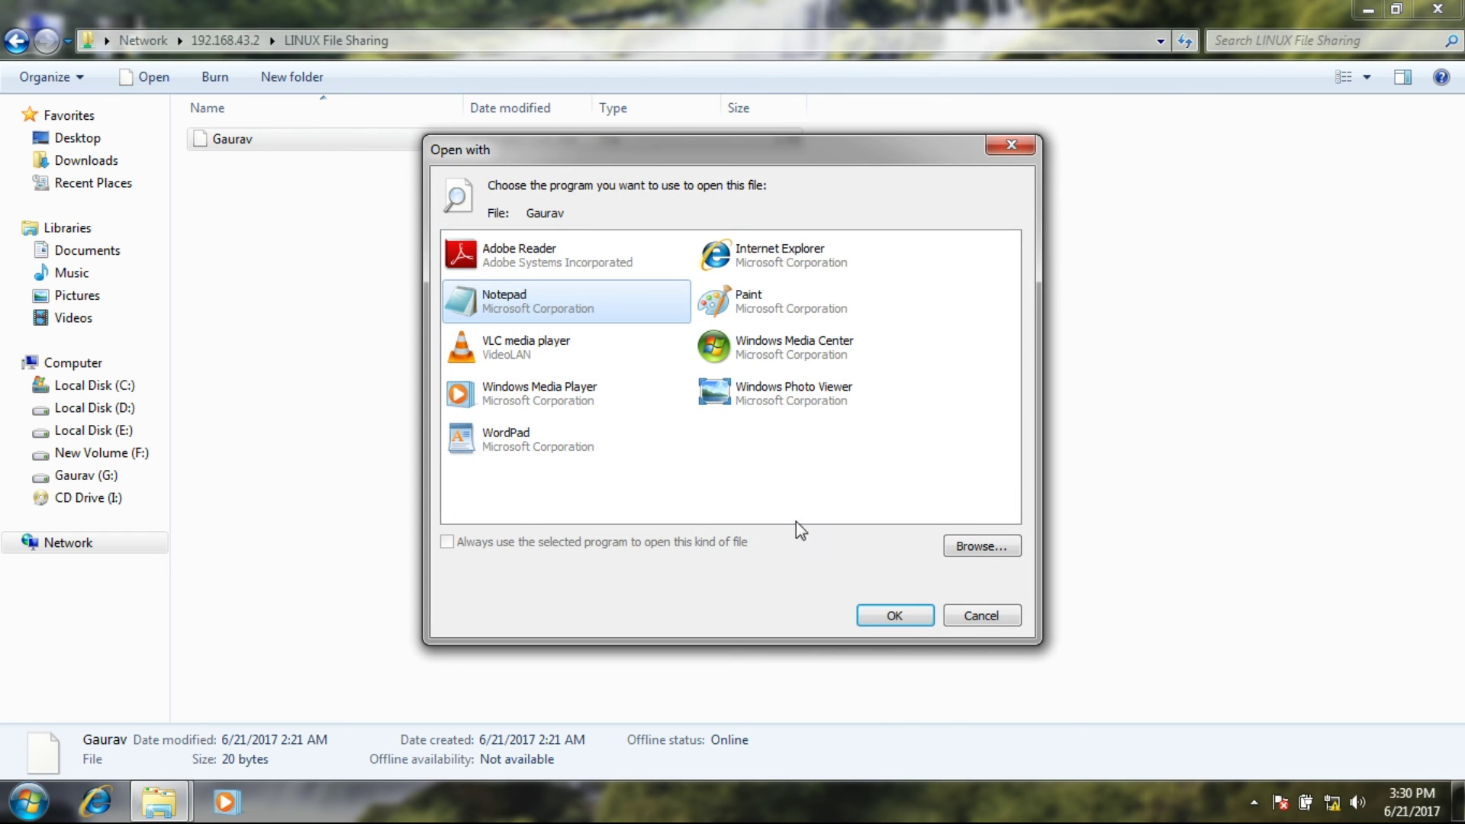
click(889, 615)
click(798, 418)
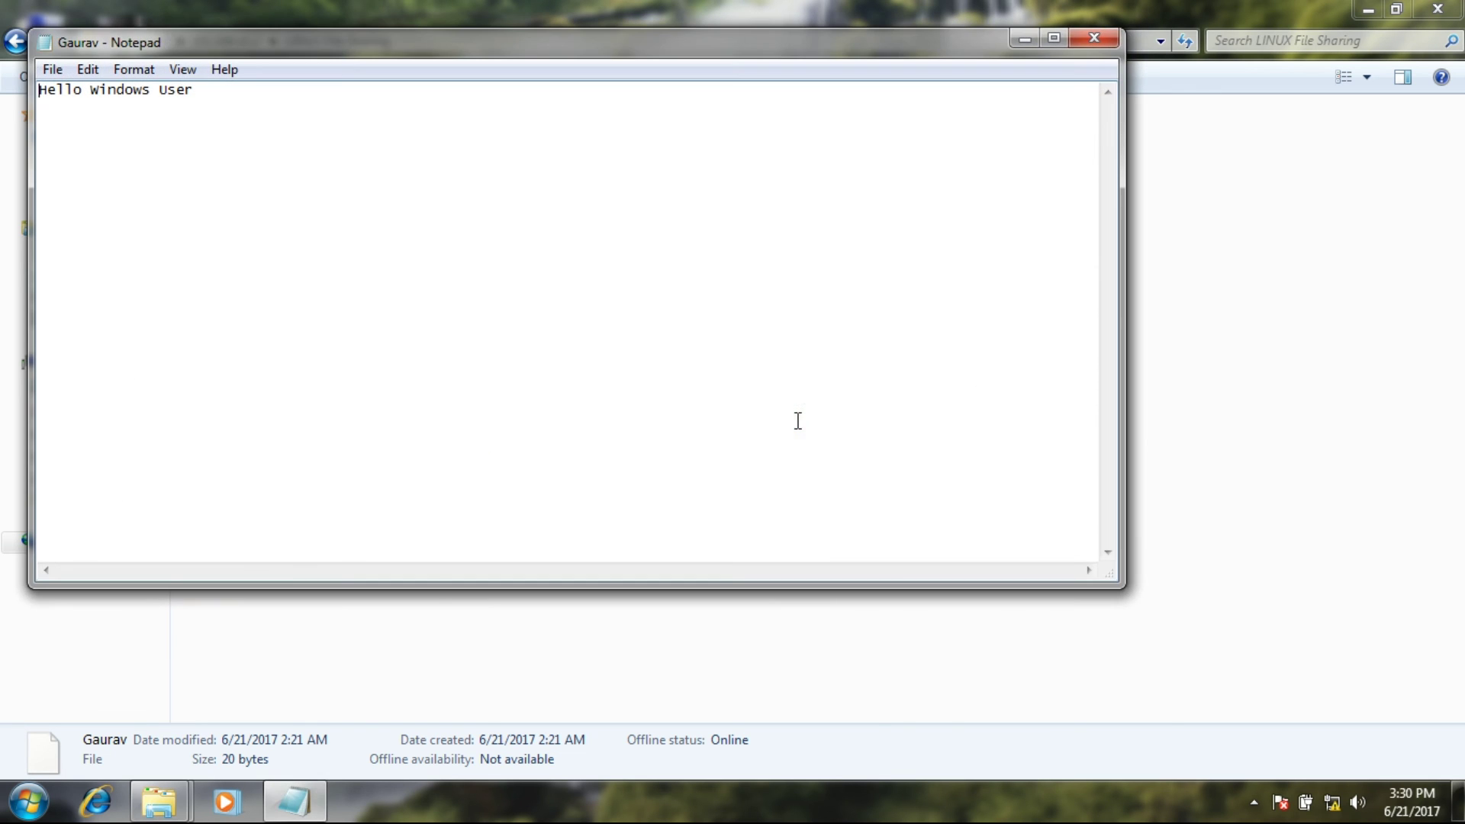
drag(31, 88, 232, 90)
click(250, 154)
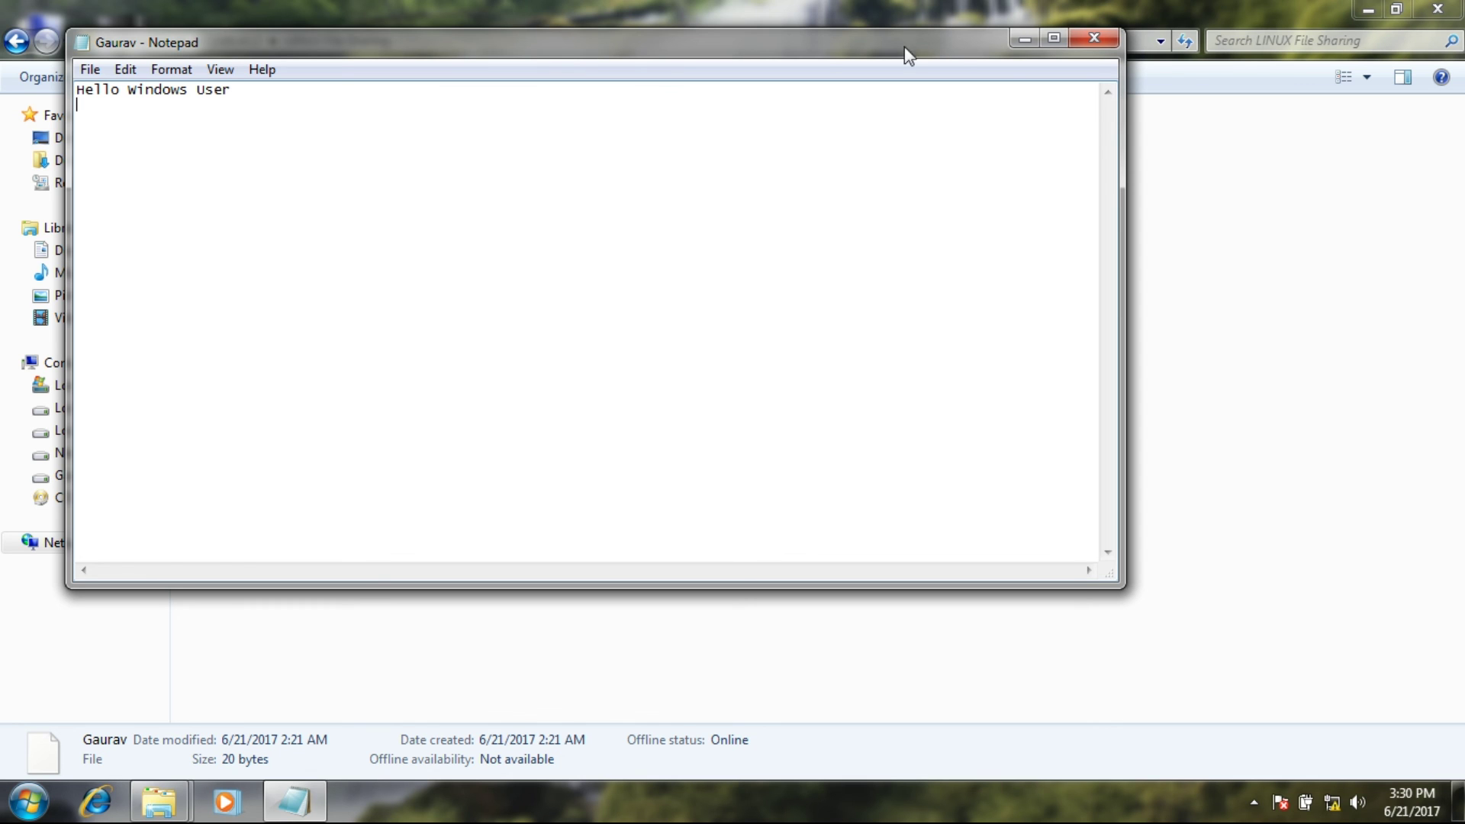
Close Notepad, go back to the 192.168.43.2 shares, and close Explorer.
click(1093, 52)
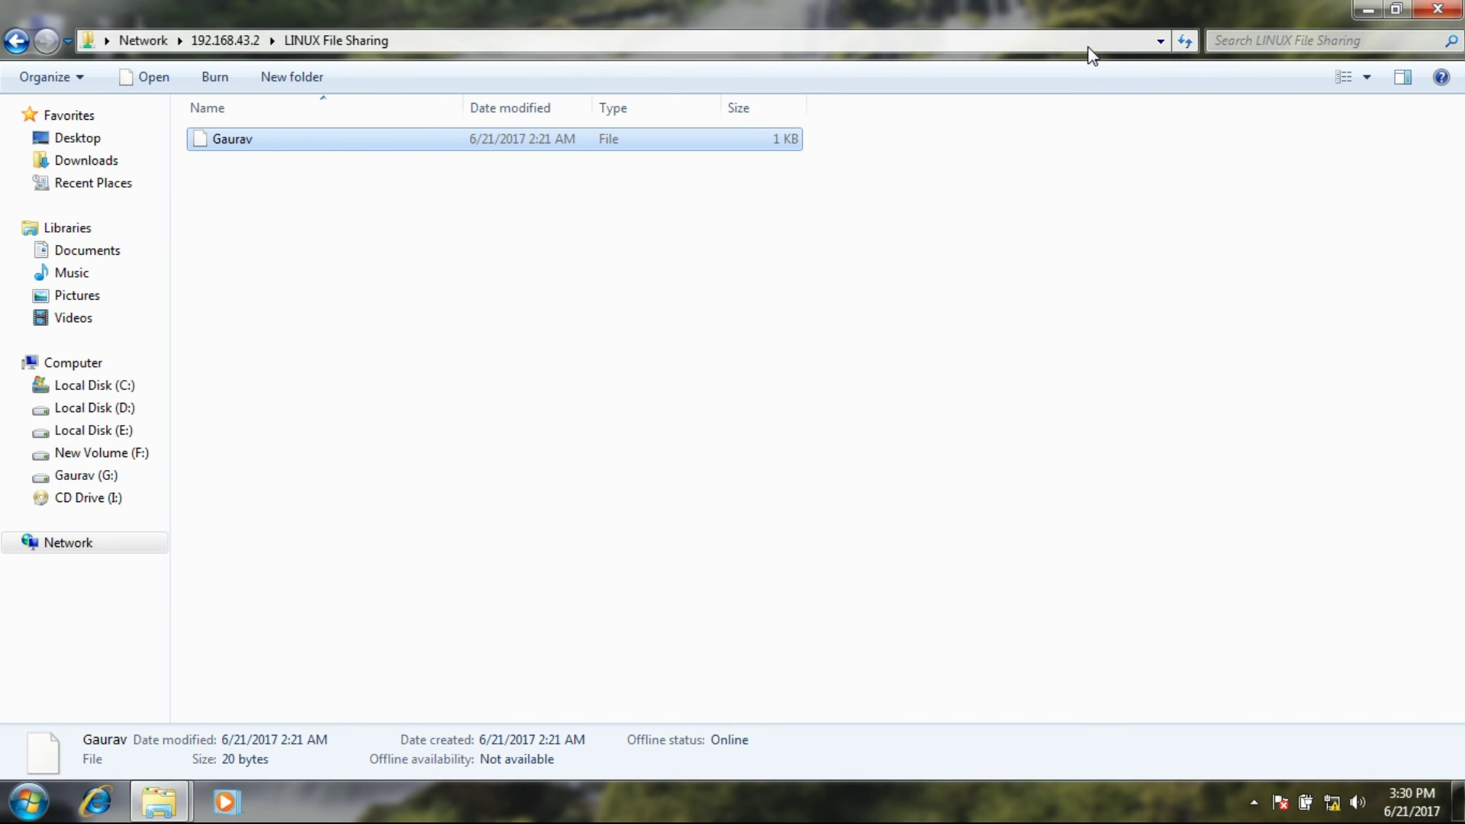
click(17, 75)
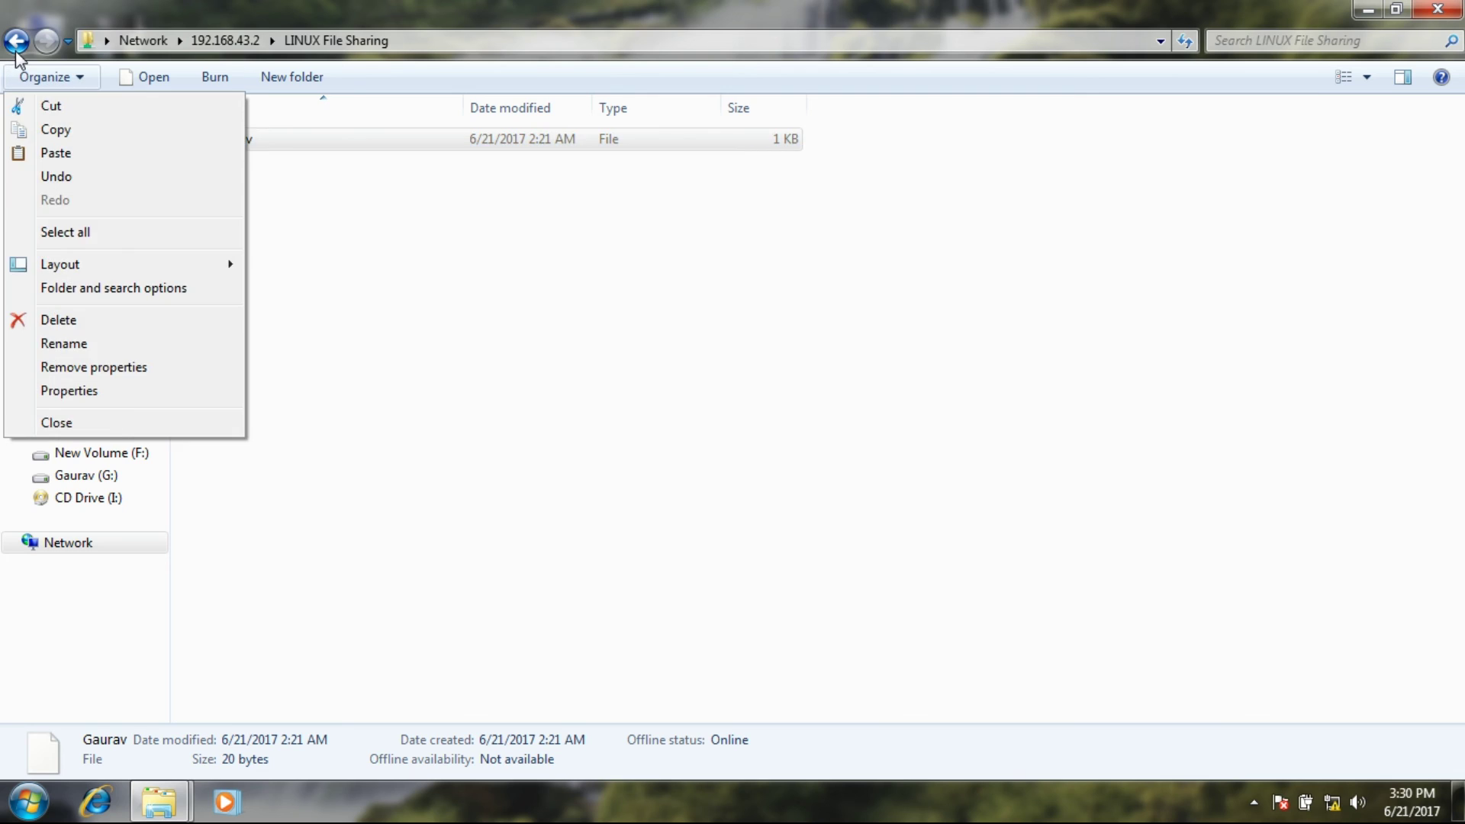
click(17, 49)
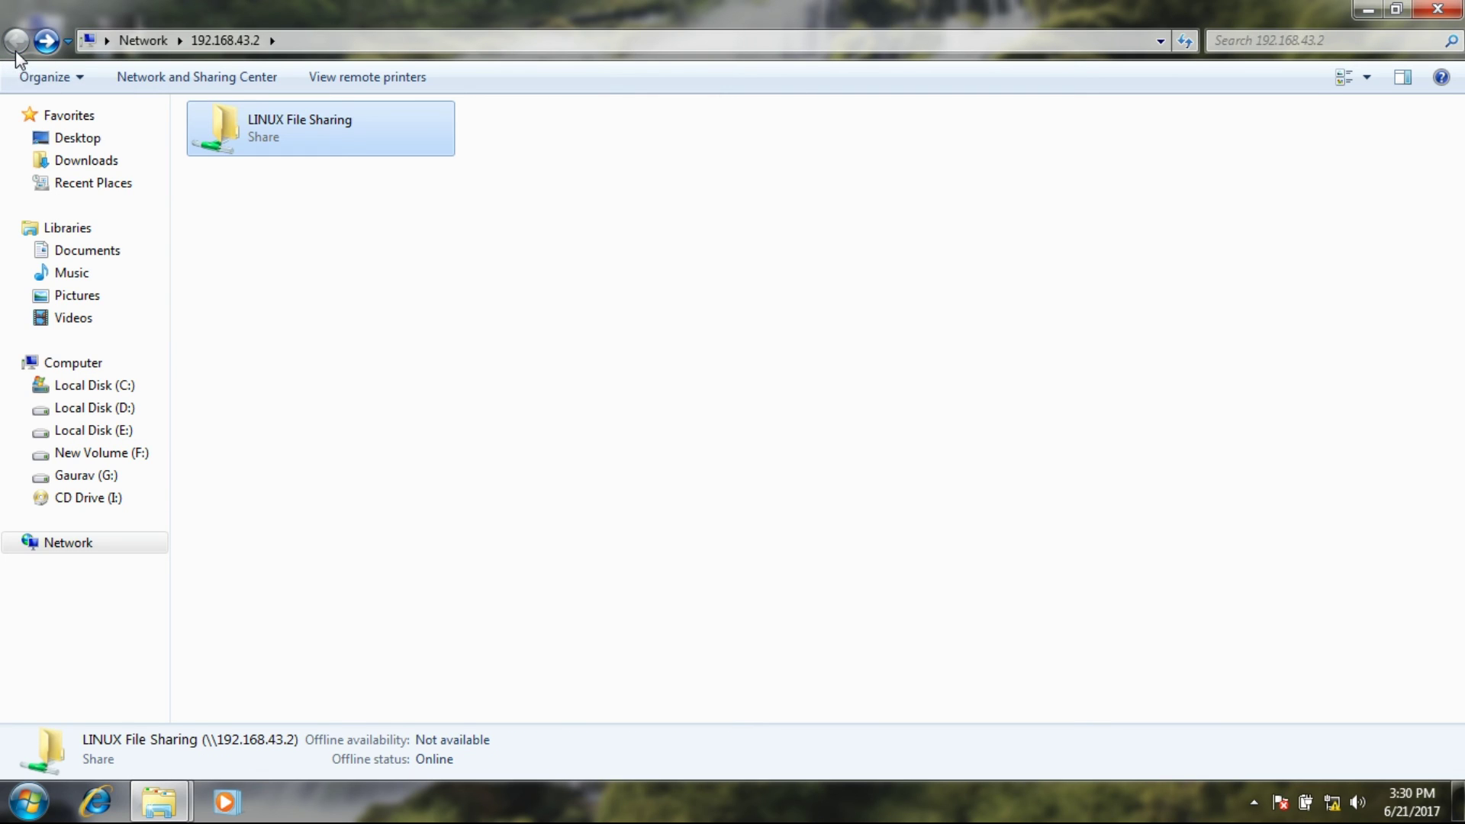
click(1438, 8)
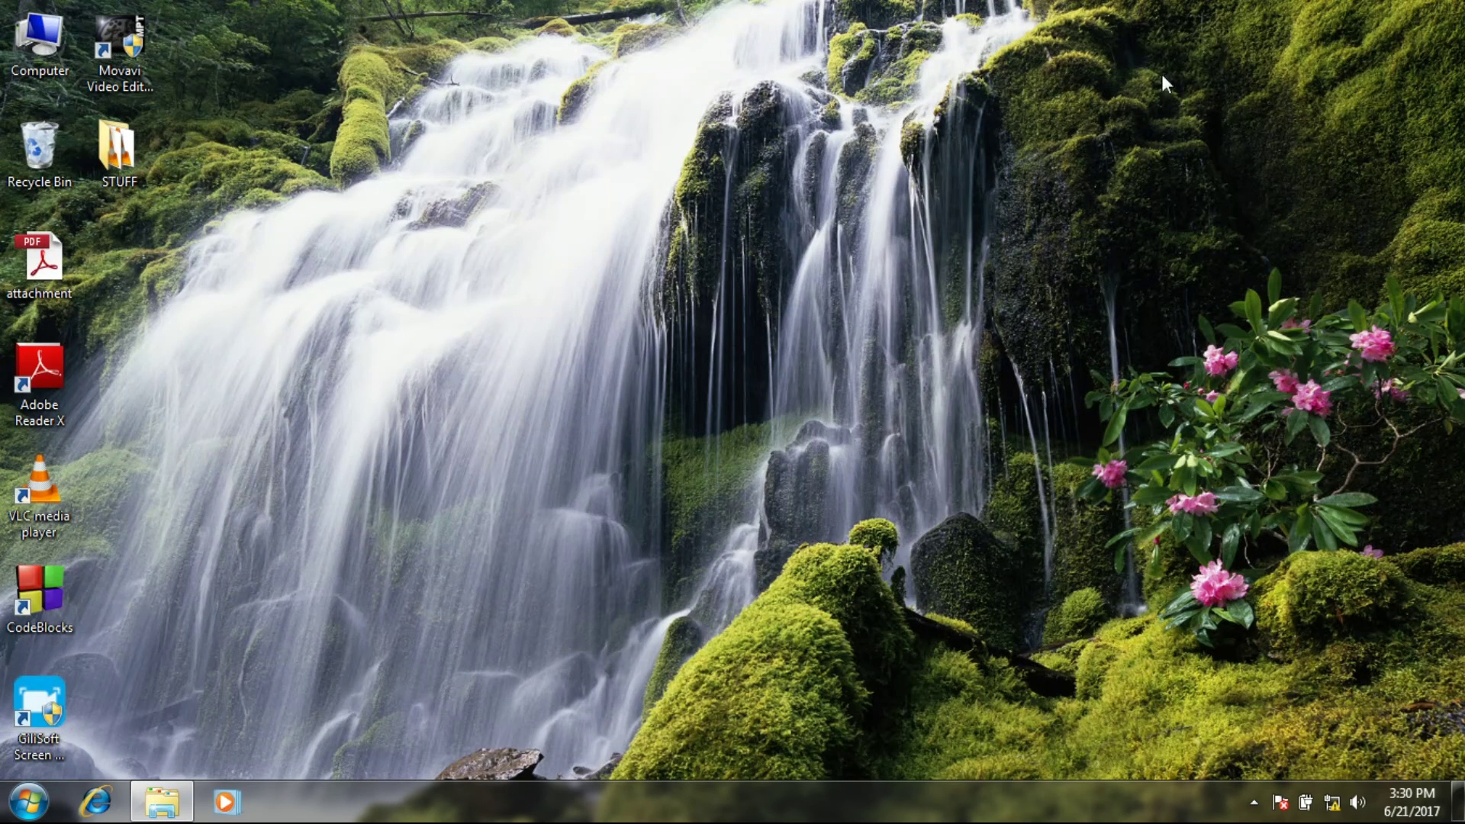
Create a new folder on the desktop and move it beside the other icons.
right_click(418, 248)
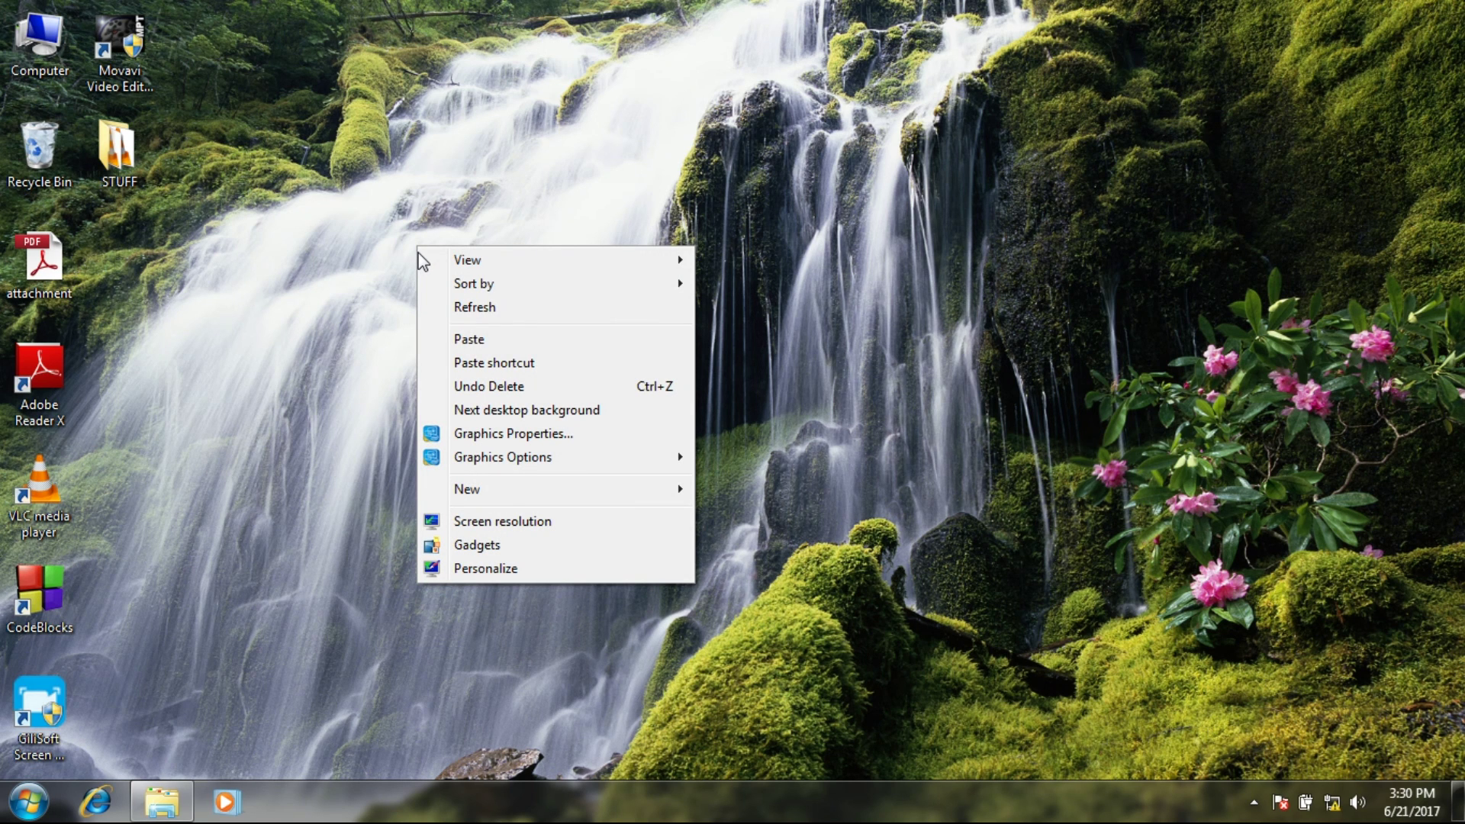
mouse_move(503, 489)
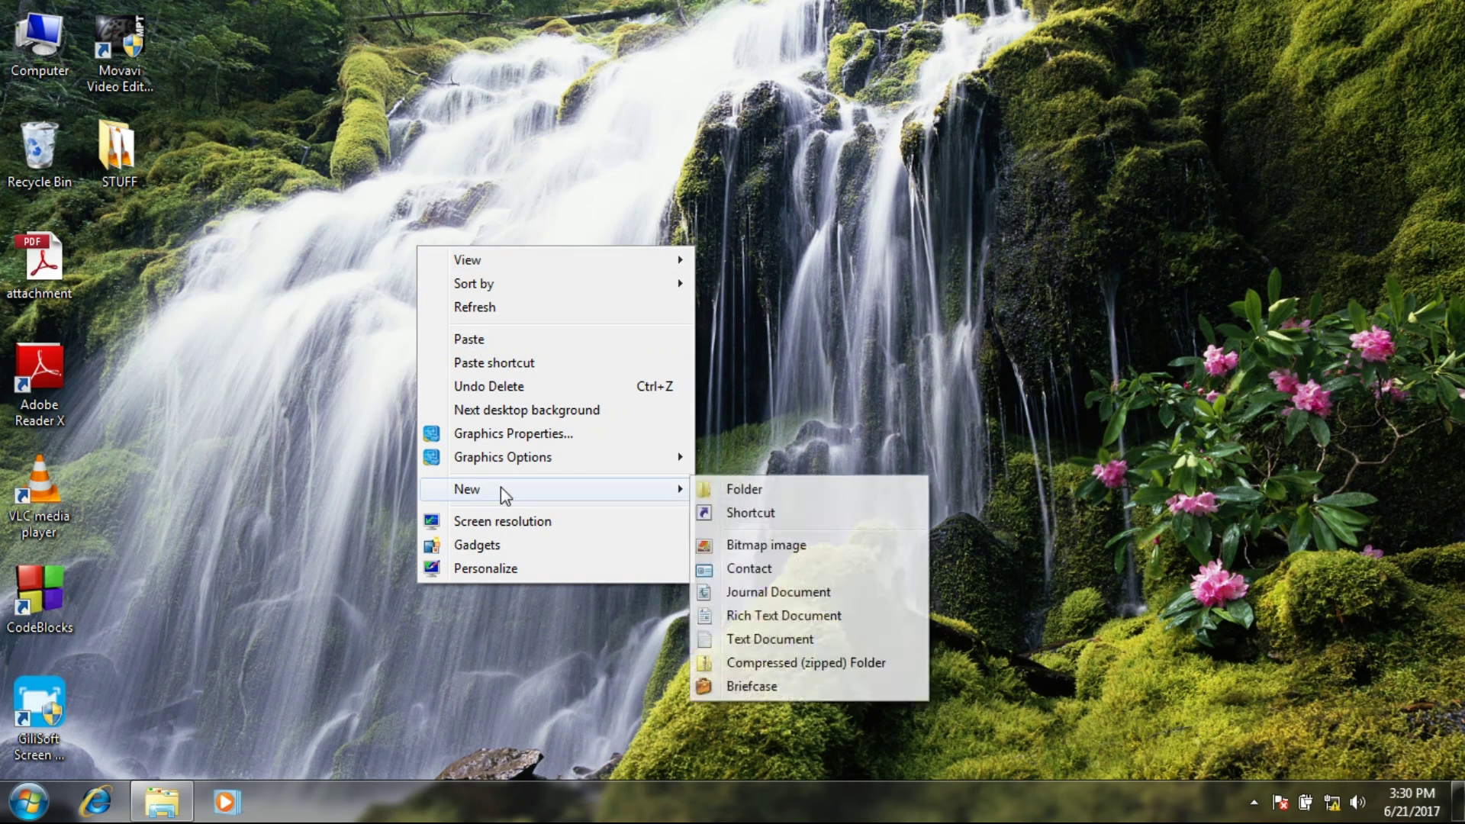
click(740, 496)
drag(441, 267, 119, 264)
Rename the new folder to 'Win File Sharing'.
right_click(119, 263)
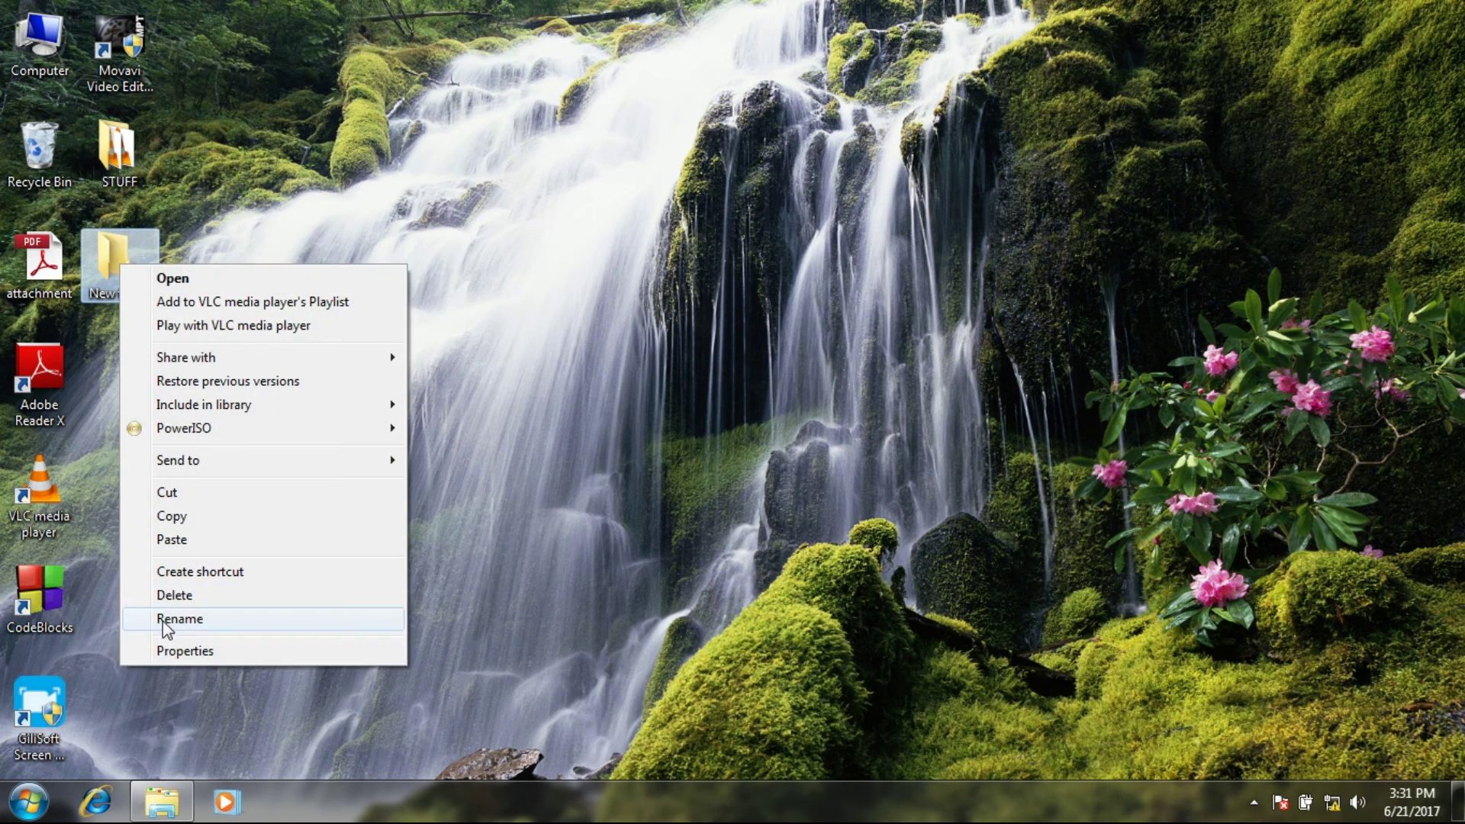
click(162, 618)
text(Wi)
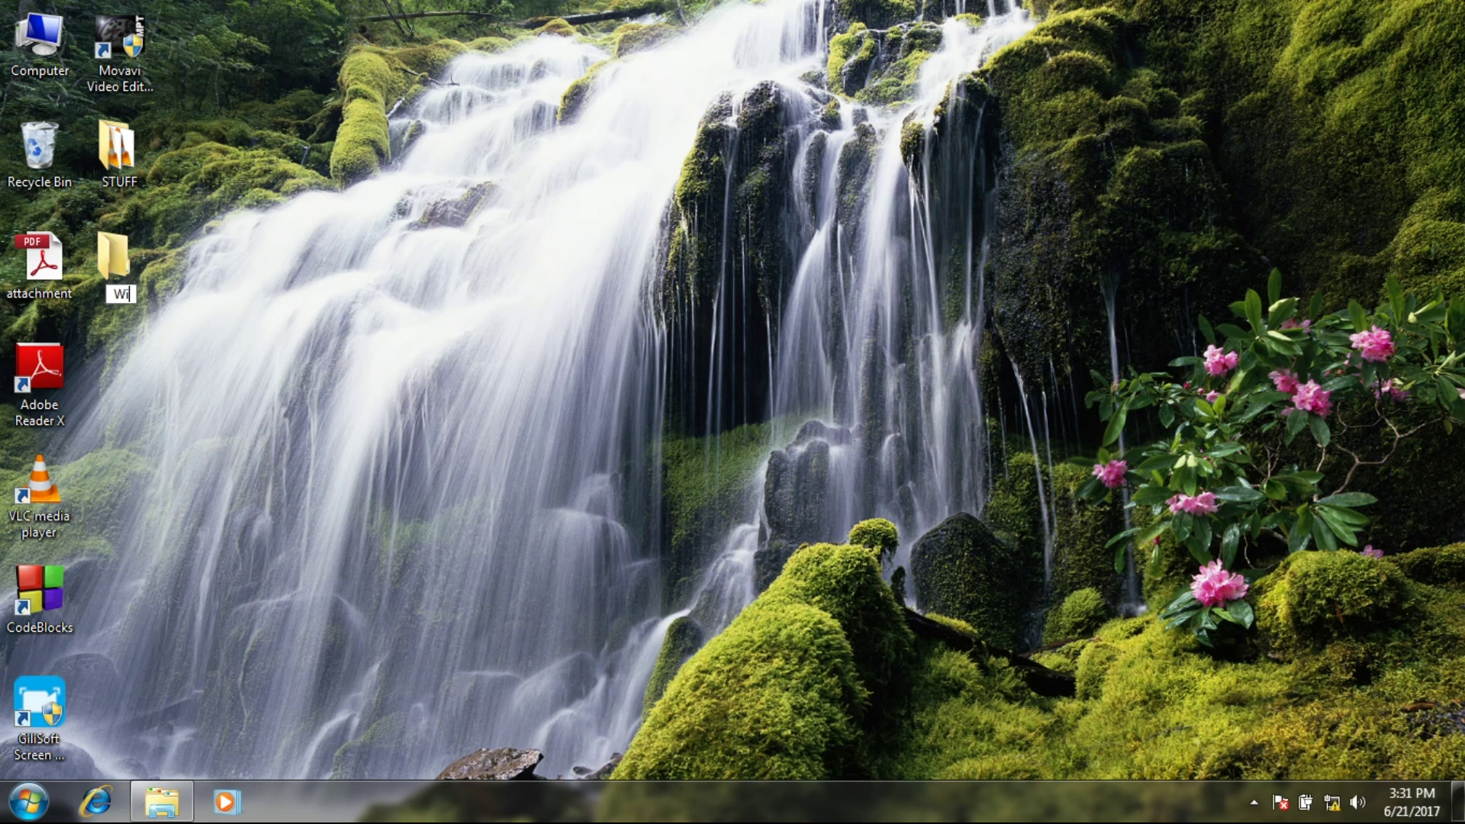
text(n File Sharing)
key(Return)
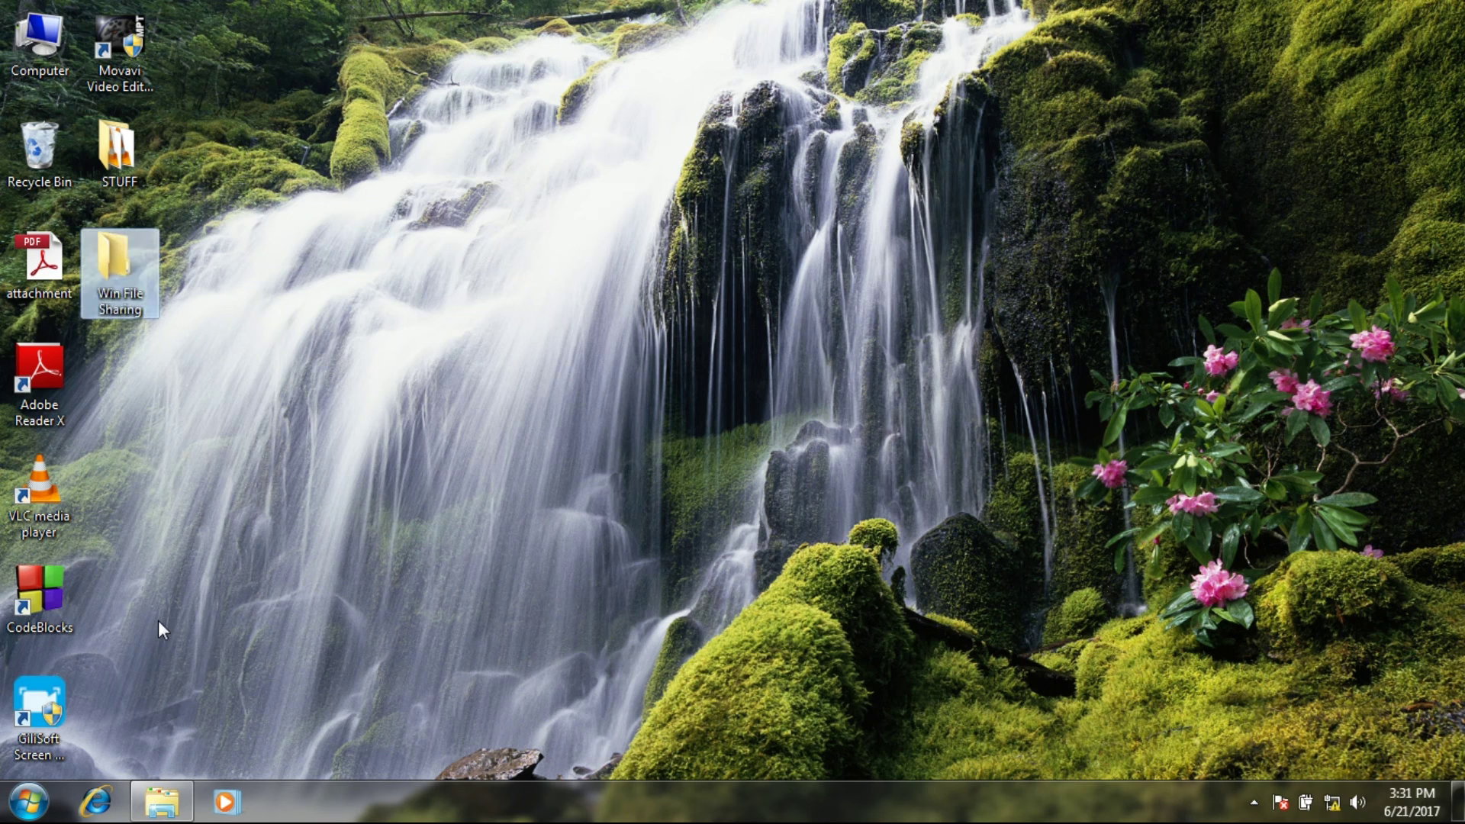
In the folder's Advanced Sharing settings, turn on Share this folder.
right_click(115, 321)
right_click(124, 292)
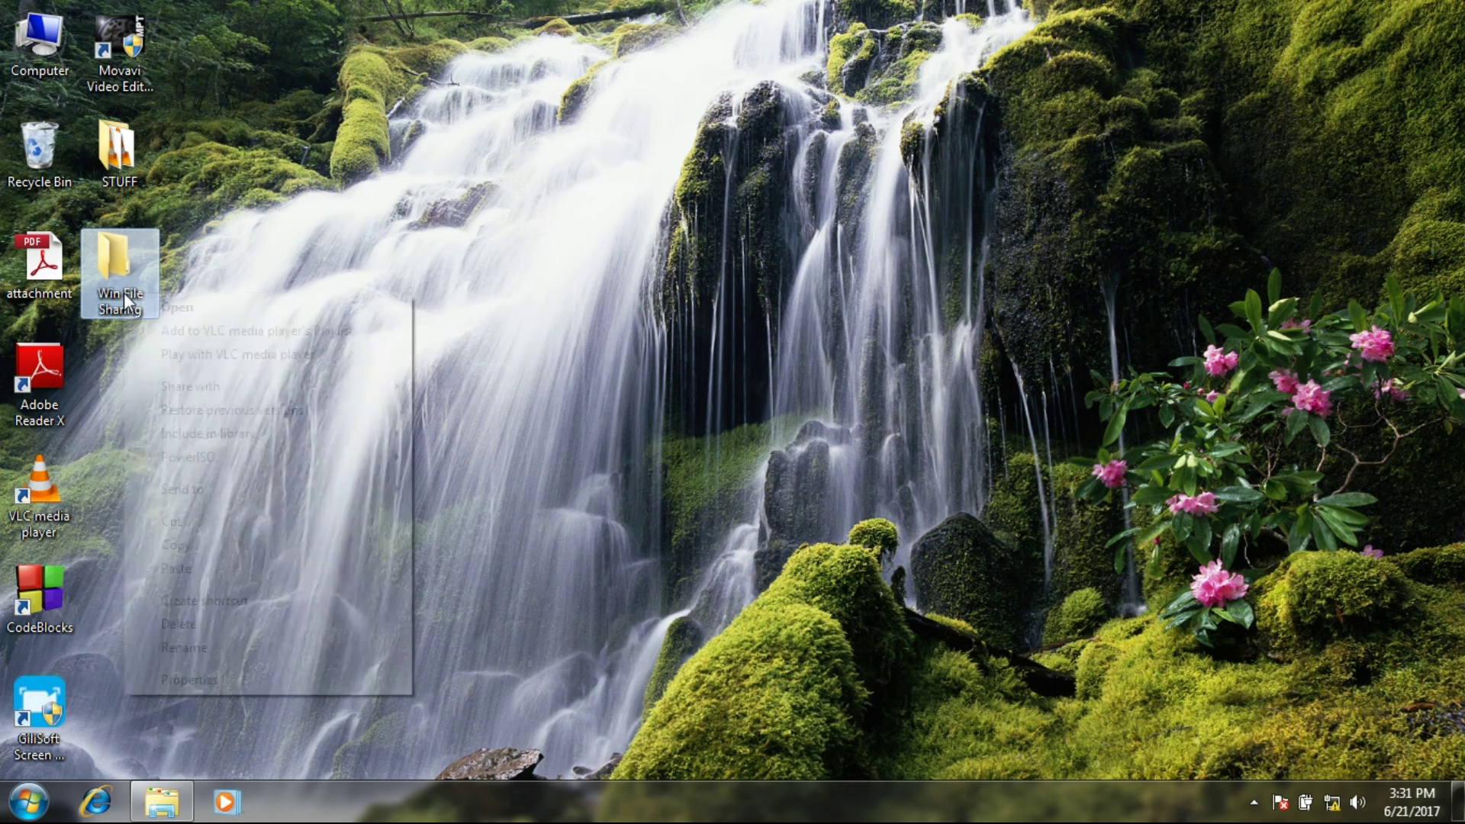
click(172, 682)
click(219, 305)
click(203, 563)
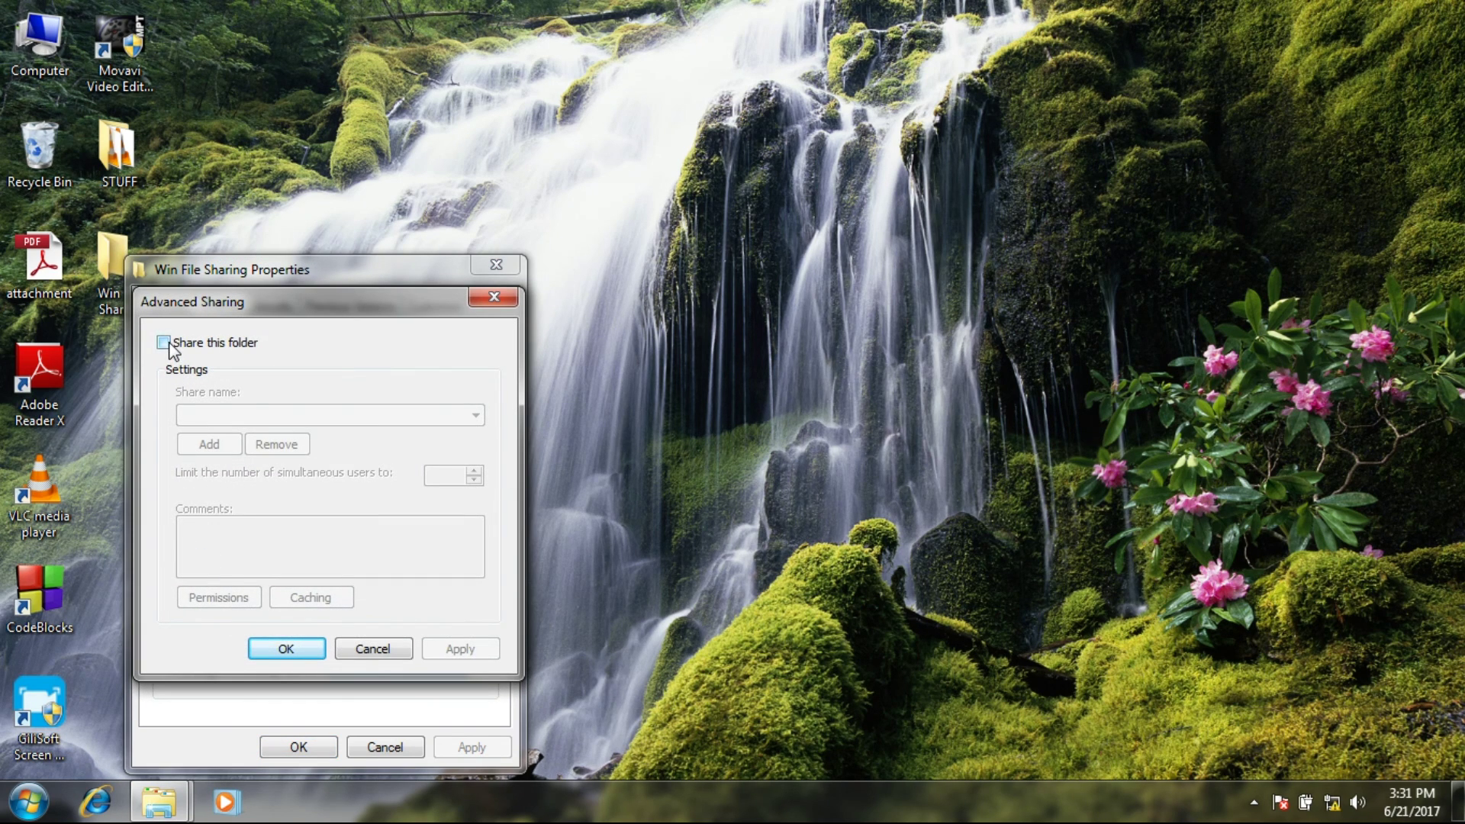
click(166, 344)
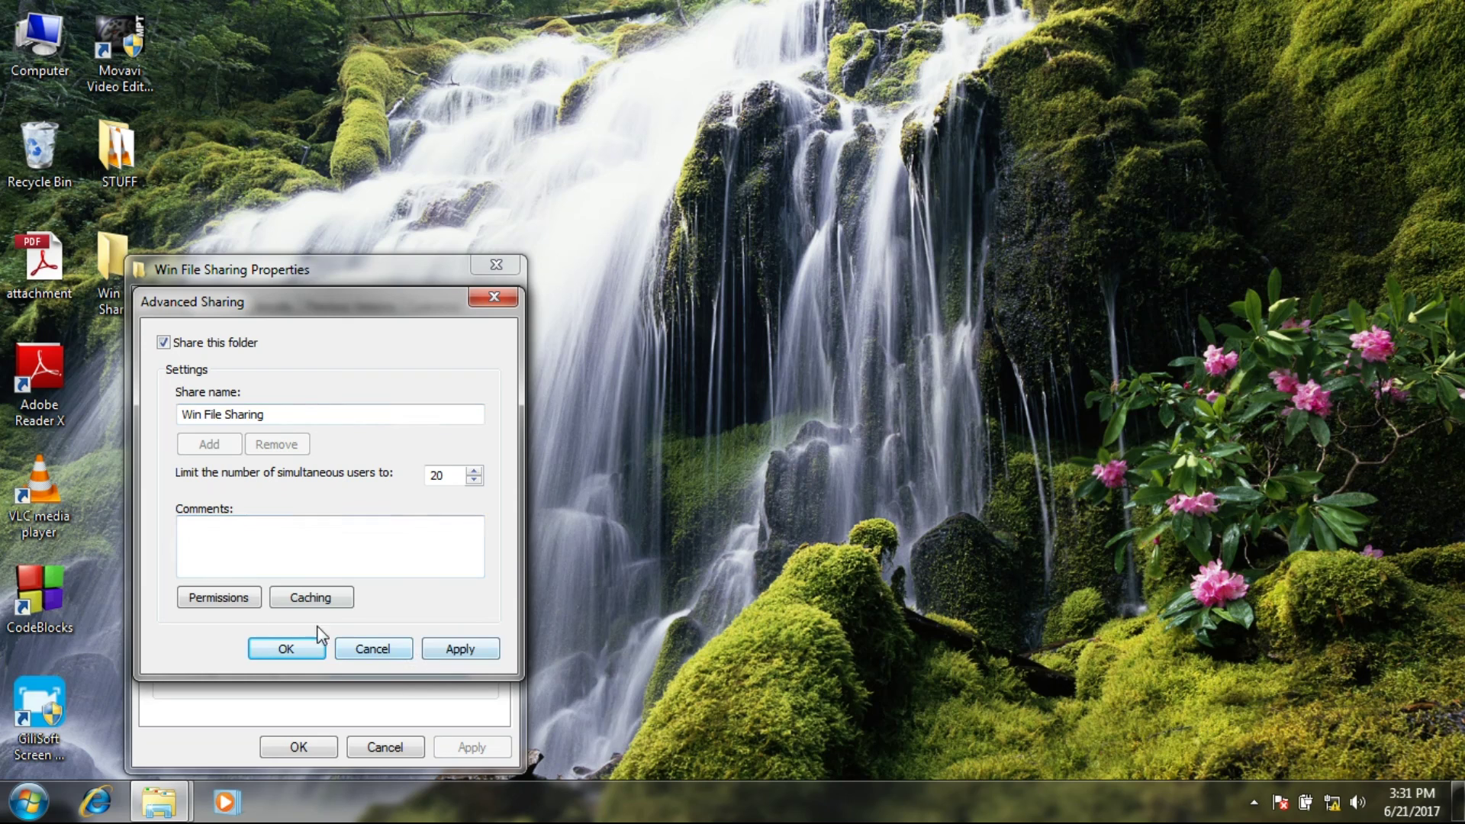
Allow Everyone Full Control in the share permissions and apply the sharing settings.
click(218, 598)
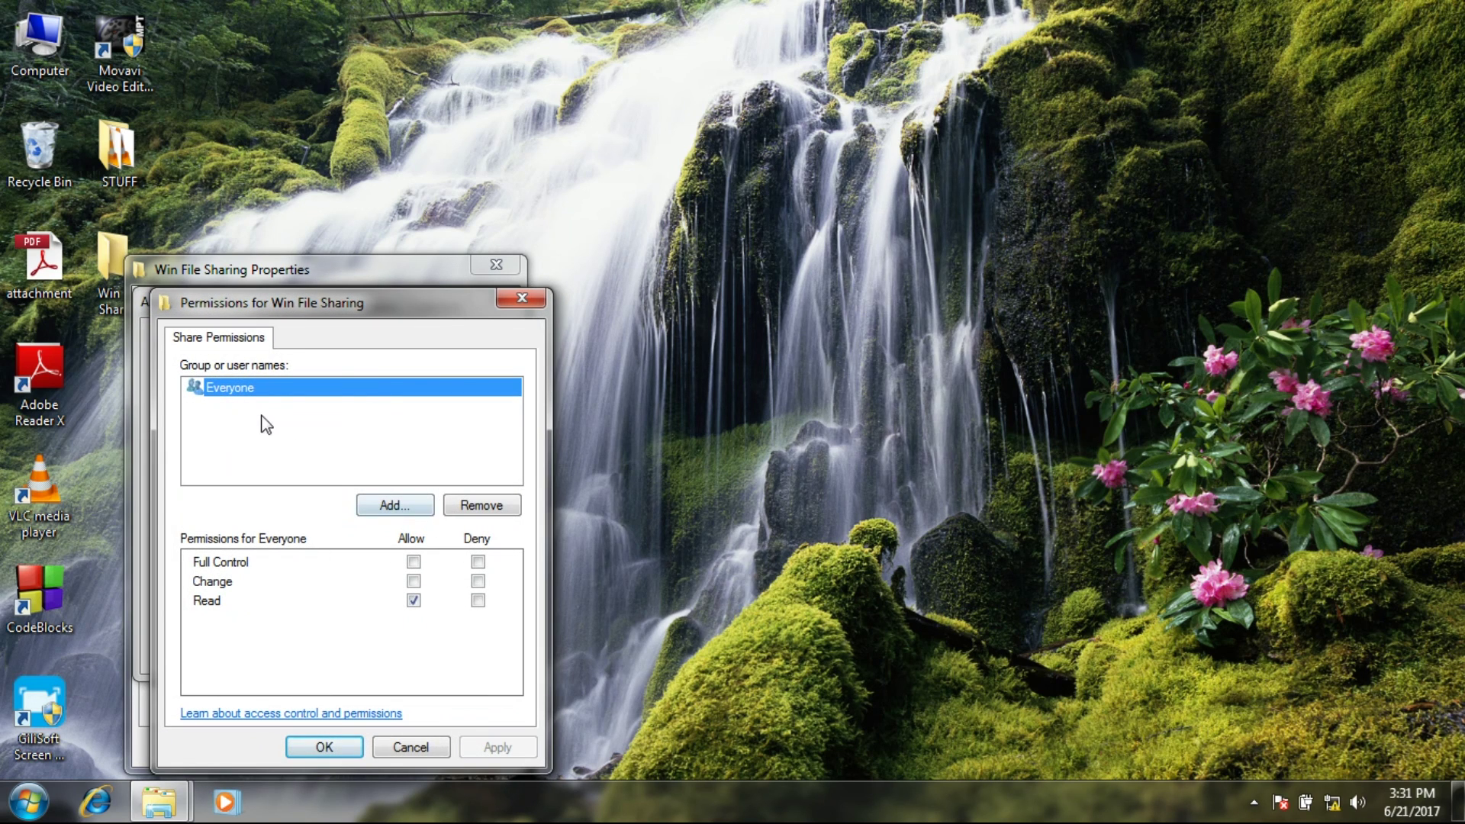
click(412, 563)
click(493, 747)
click(321, 745)
click(450, 649)
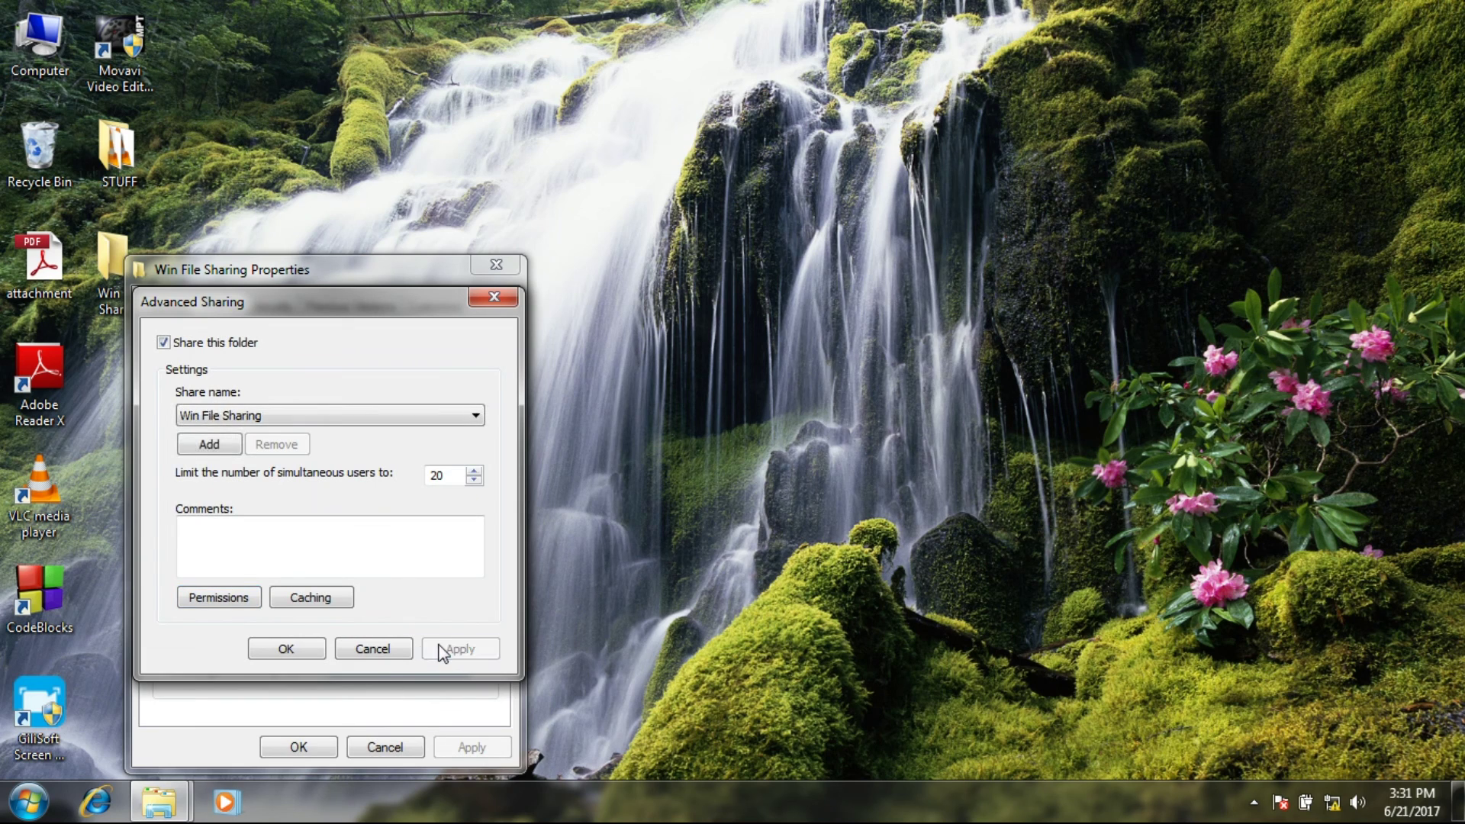
click(291, 651)
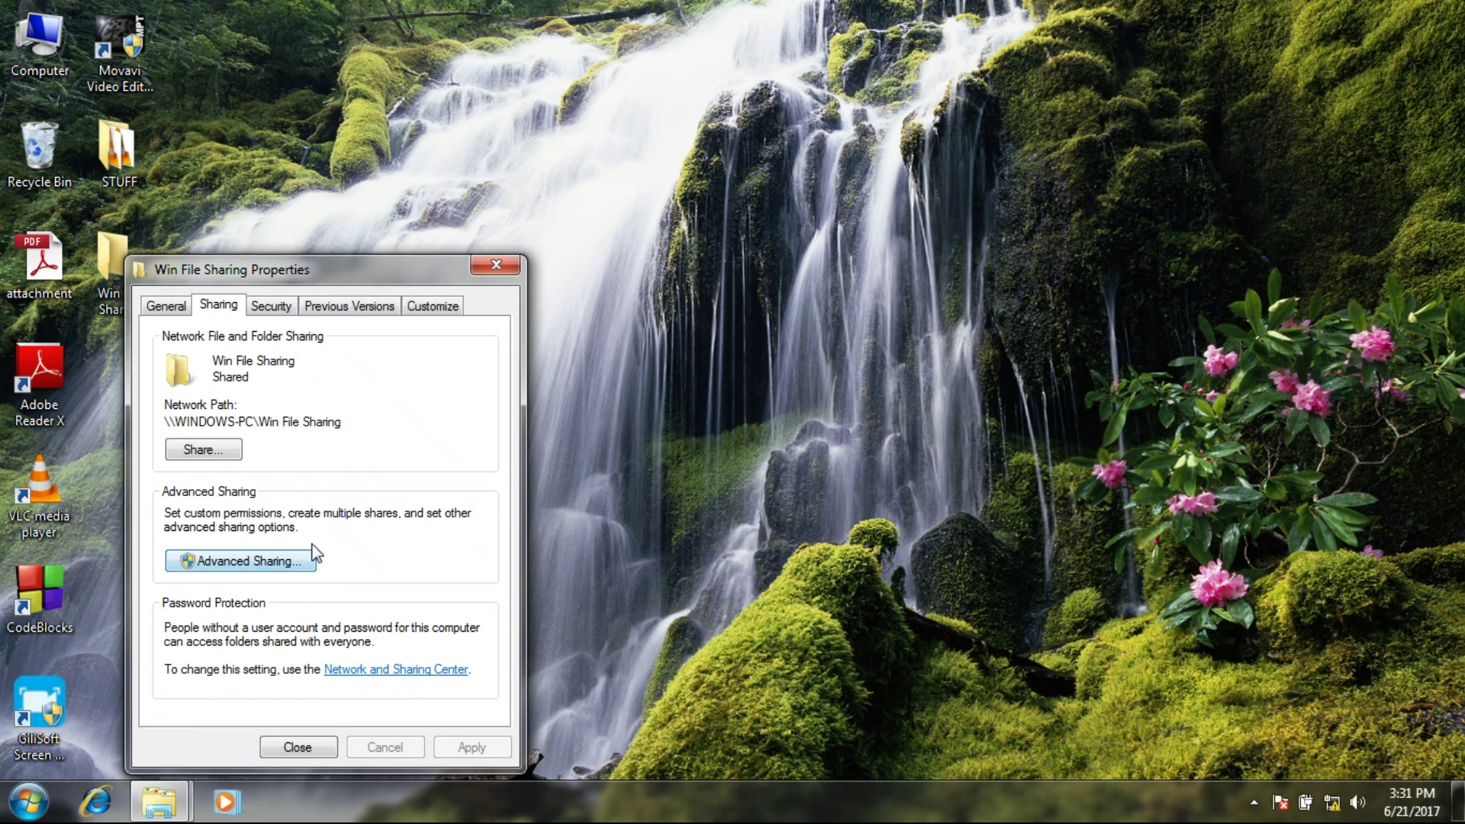
Add the Everyone group to the folder's Security permissions via Advanced > Find Now.
click(273, 308)
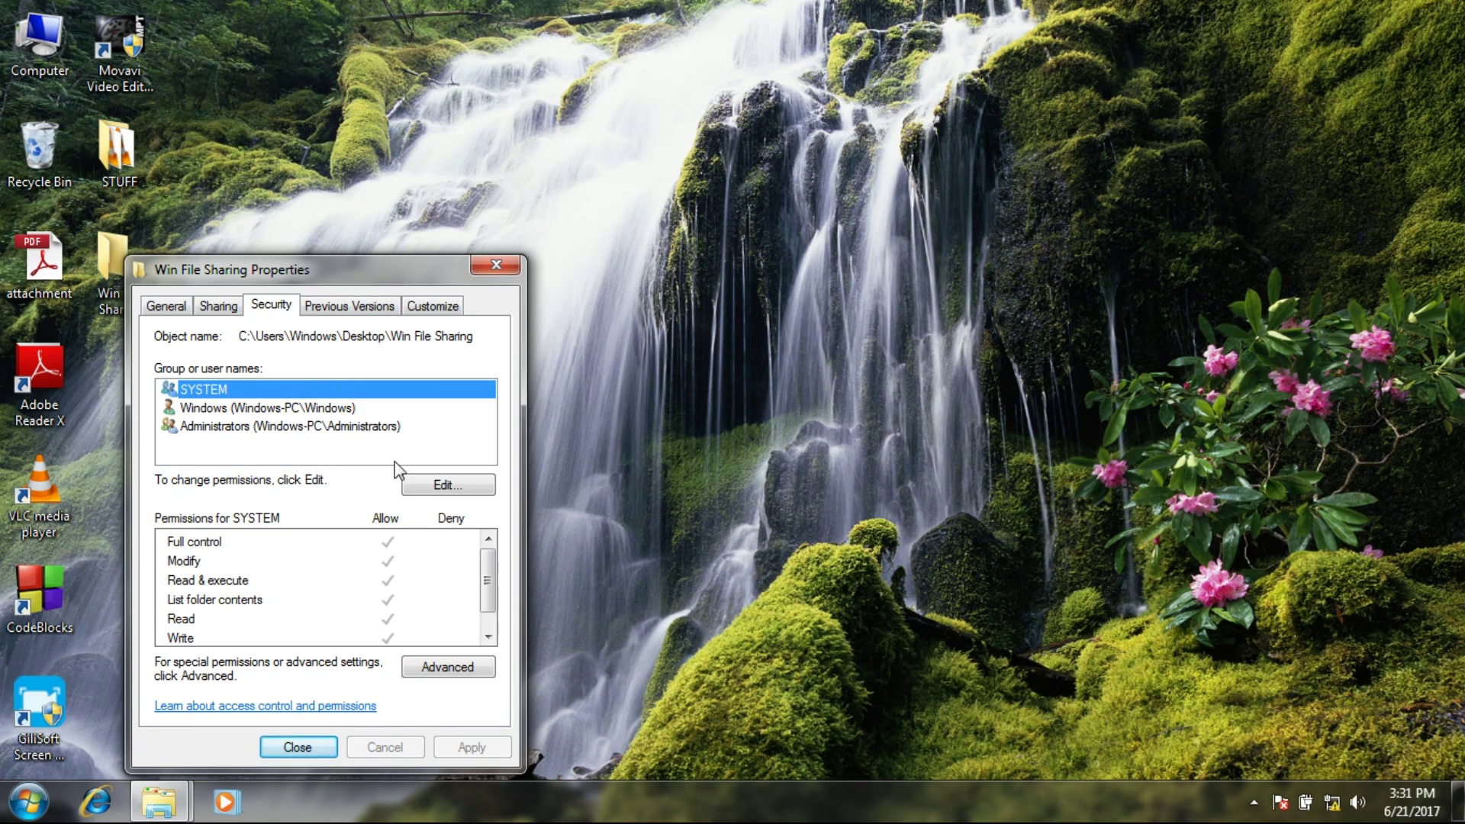
click(439, 489)
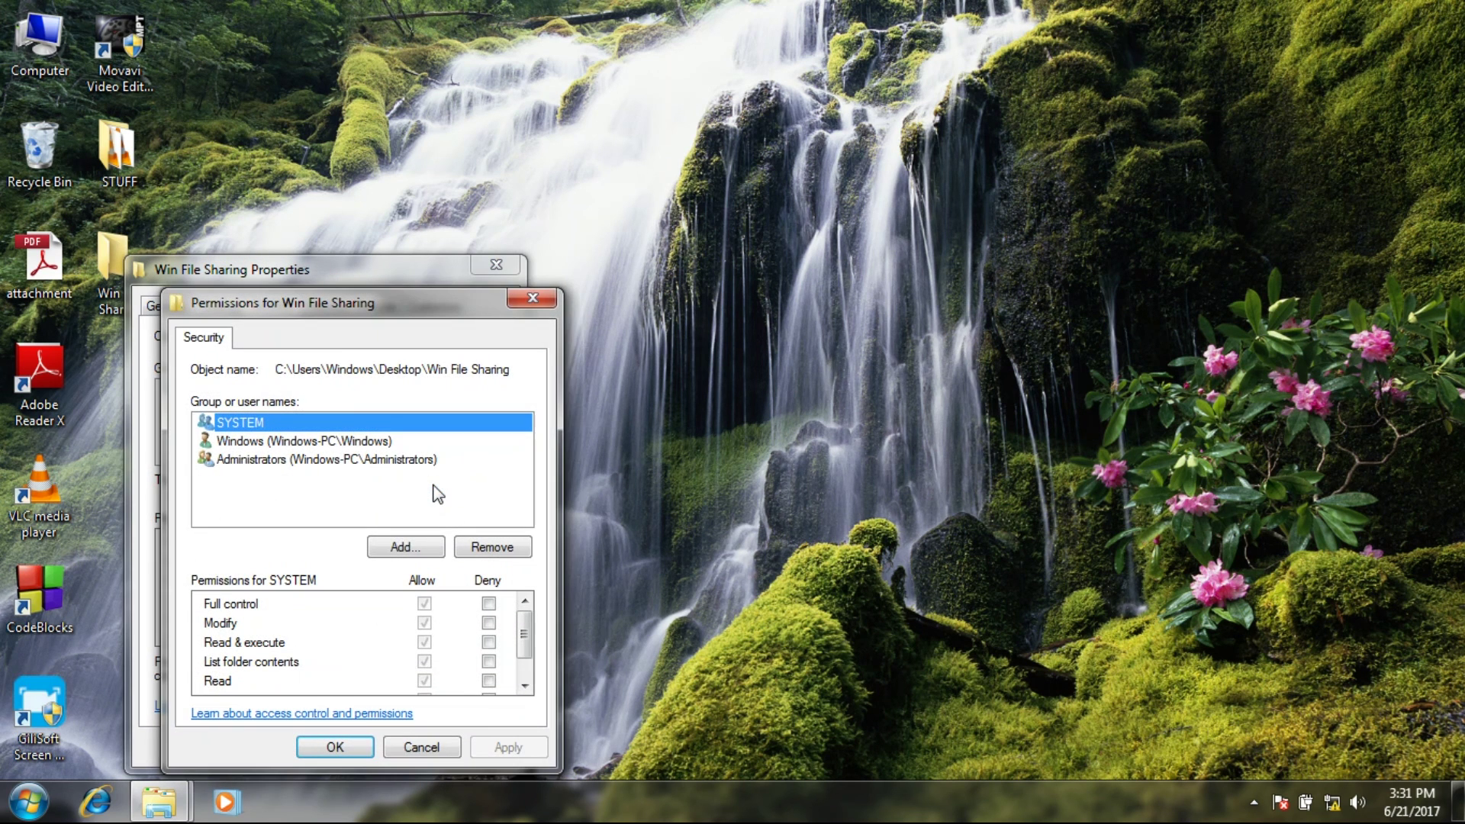
click(427, 545)
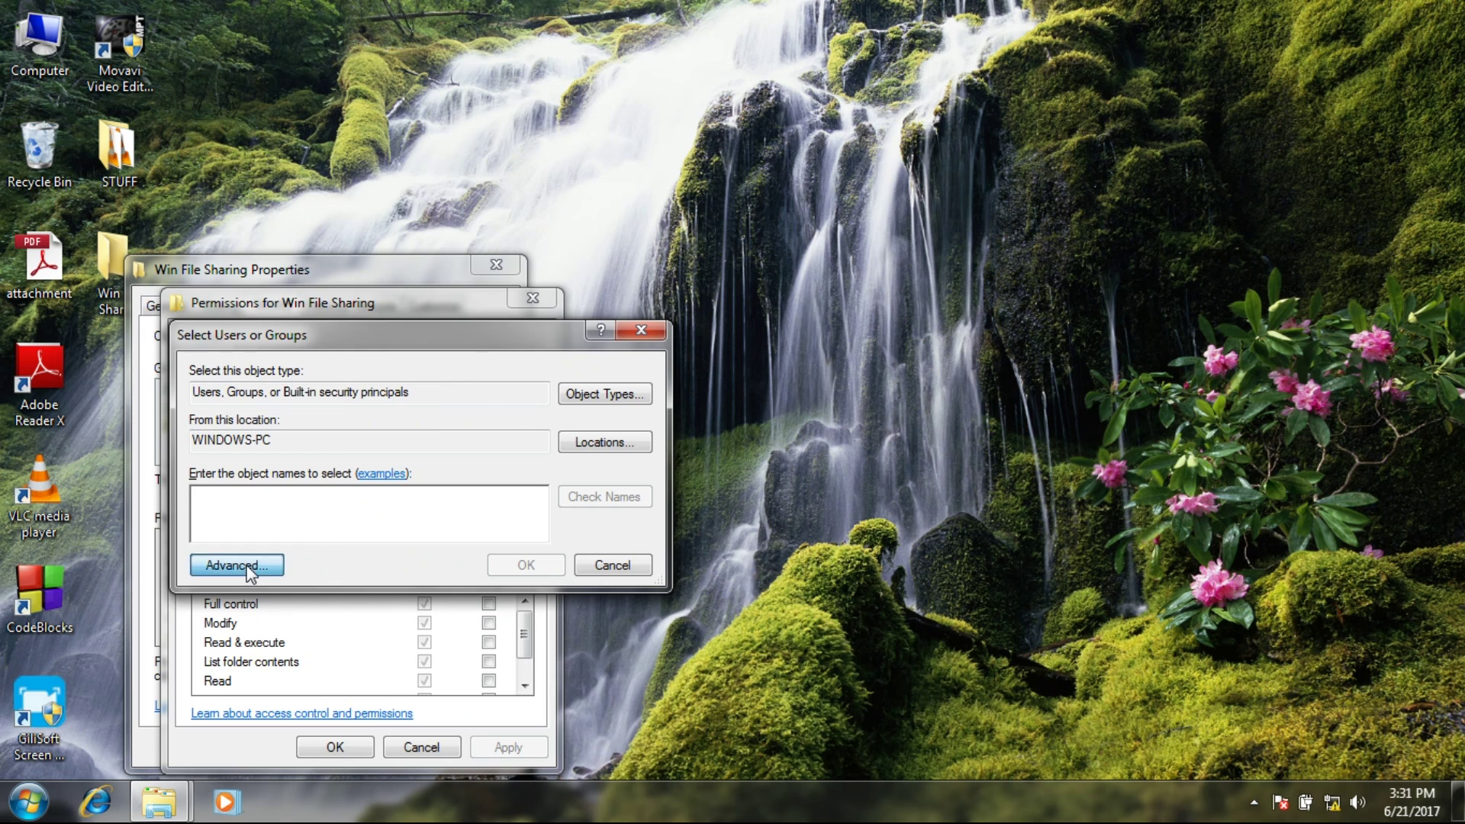
click(246, 566)
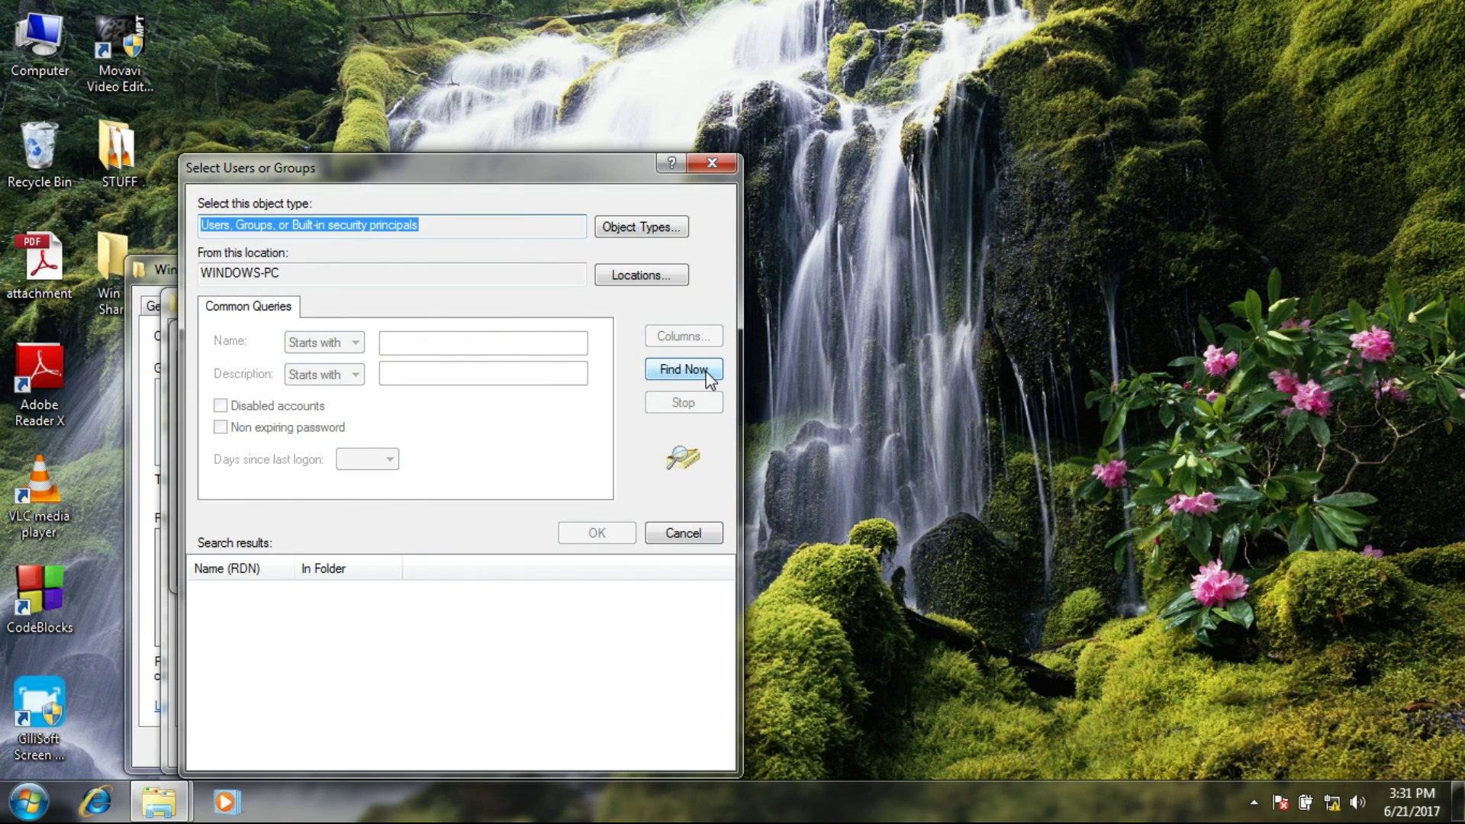
click(709, 370)
scroll(256, 703, down, 1)
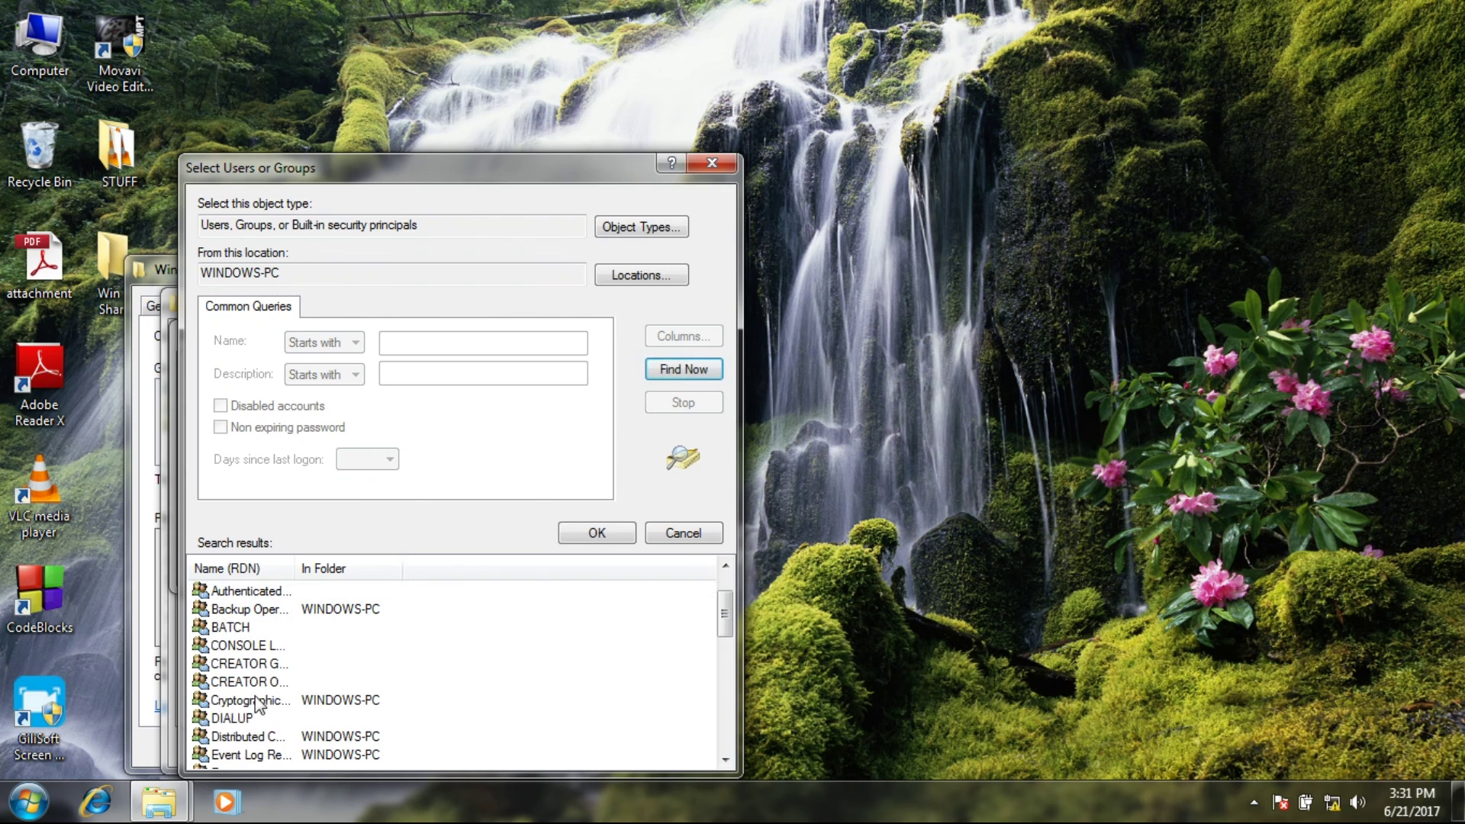
scroll(257, 703, down, 2)
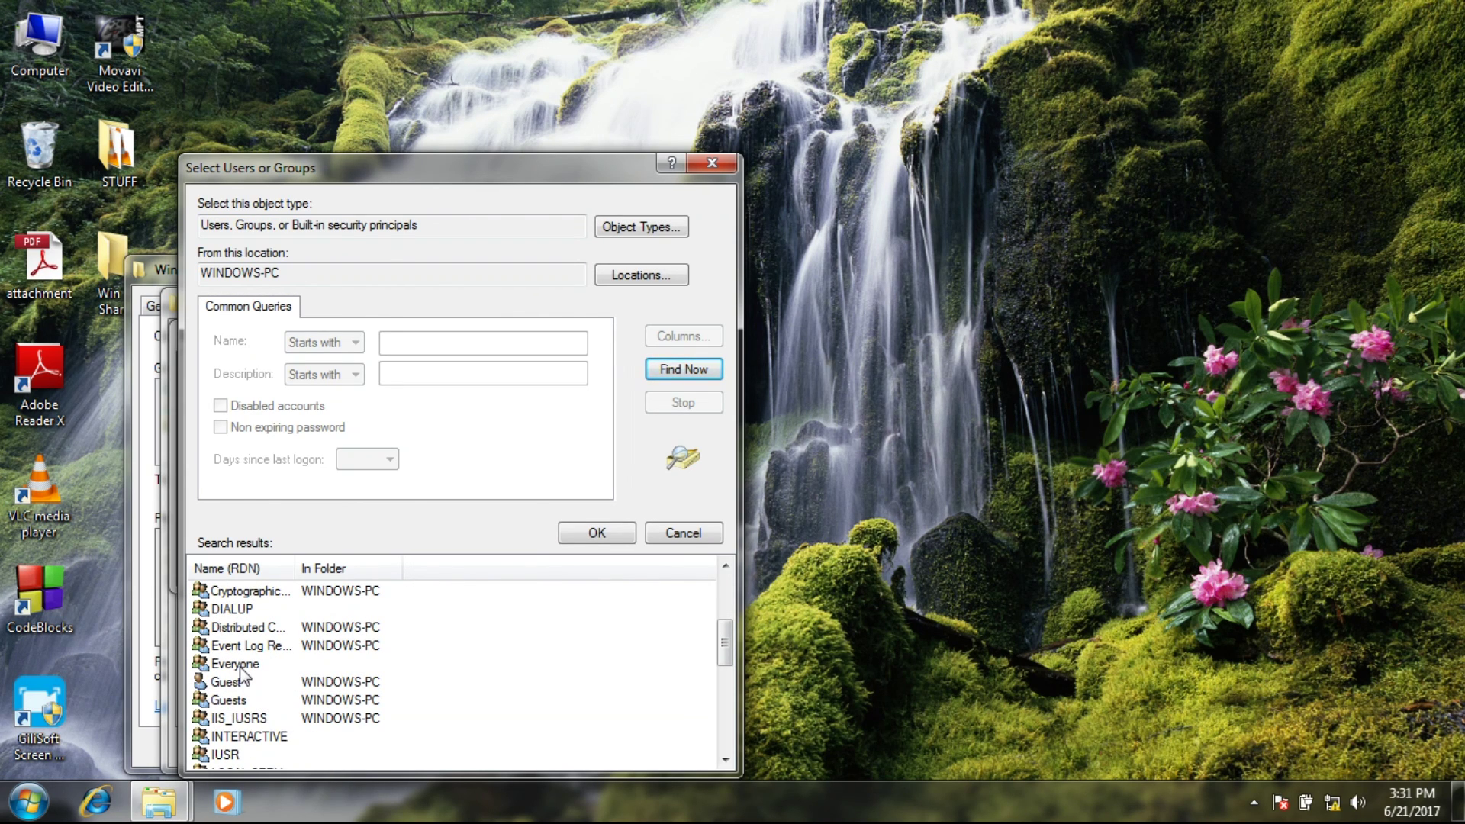
click(240, 669)
click(580, 534)
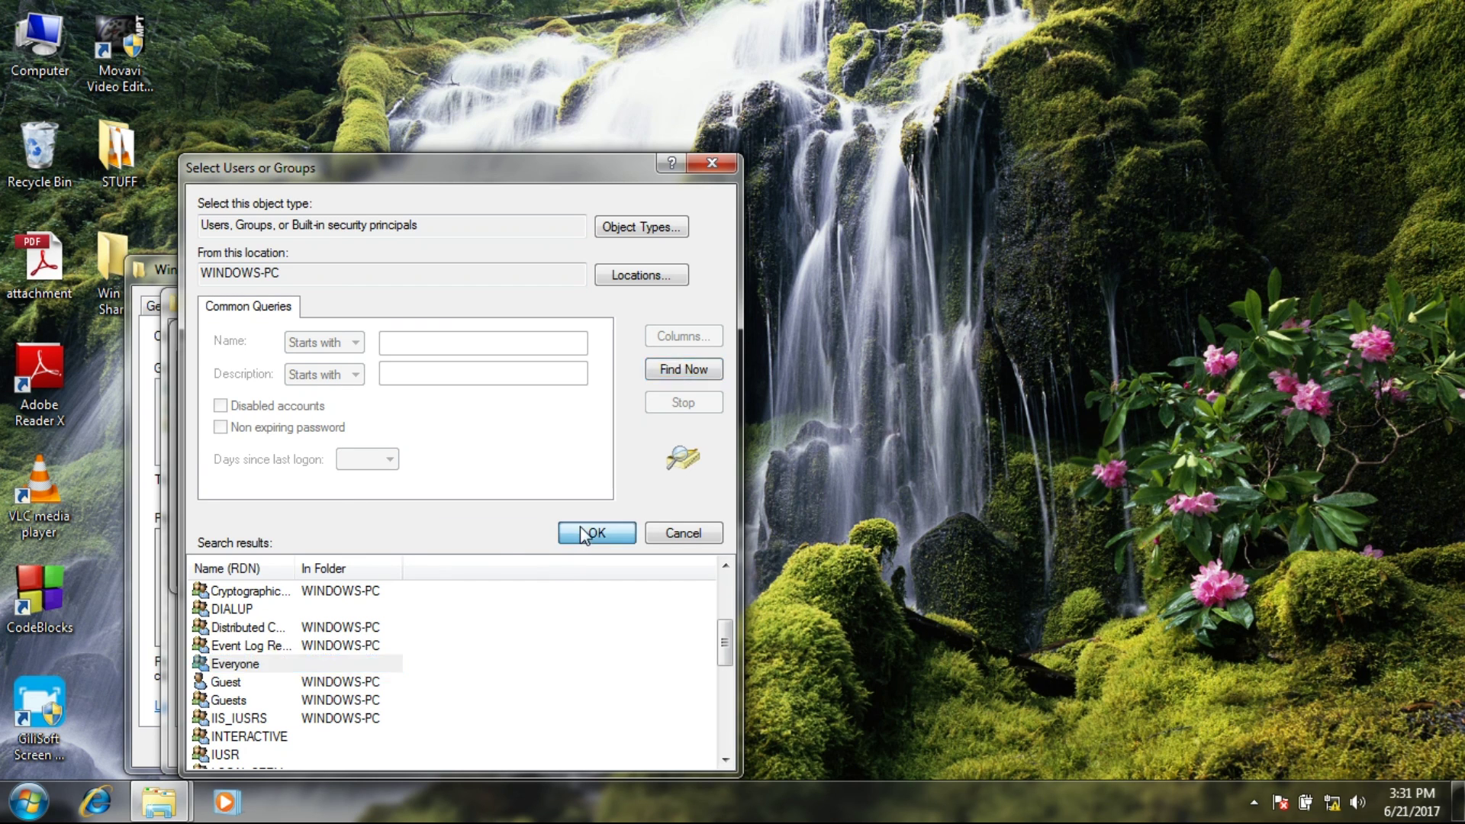
click(519, 566)
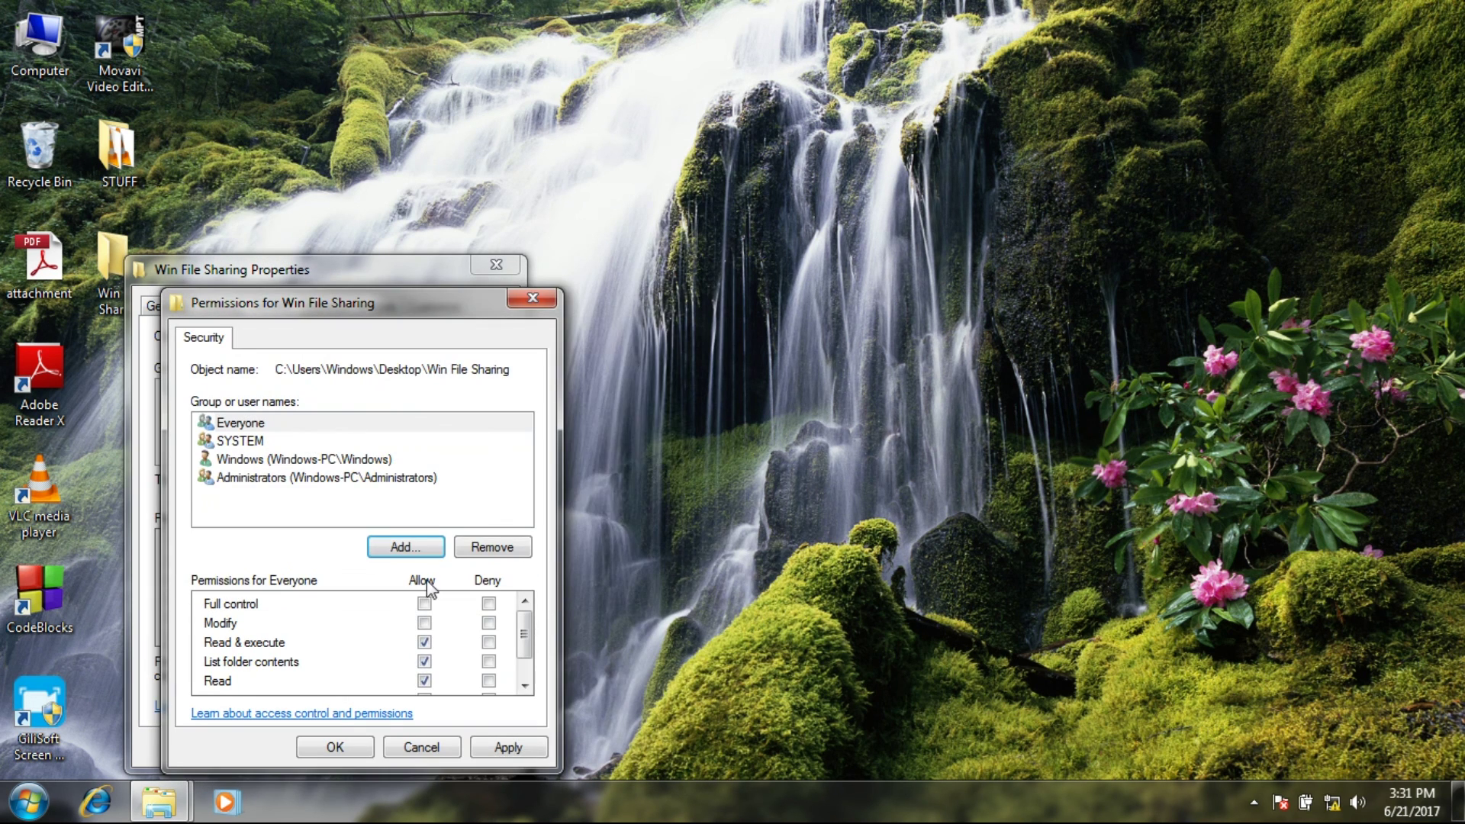
Allow Everyone Full control, then apply and confirm the security settings.
click(424, 604)
click(500, 747)
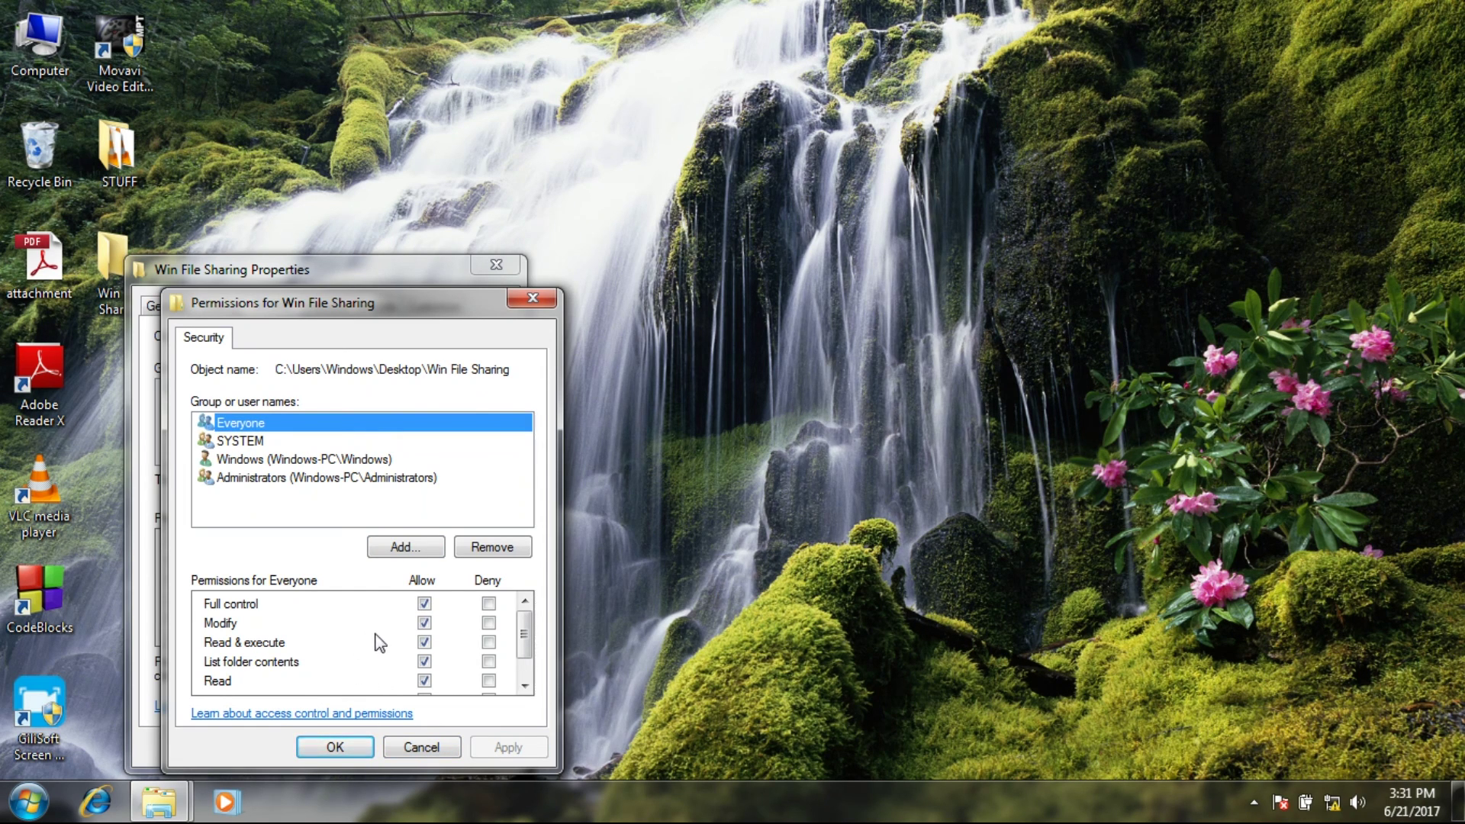
click(524, 669)
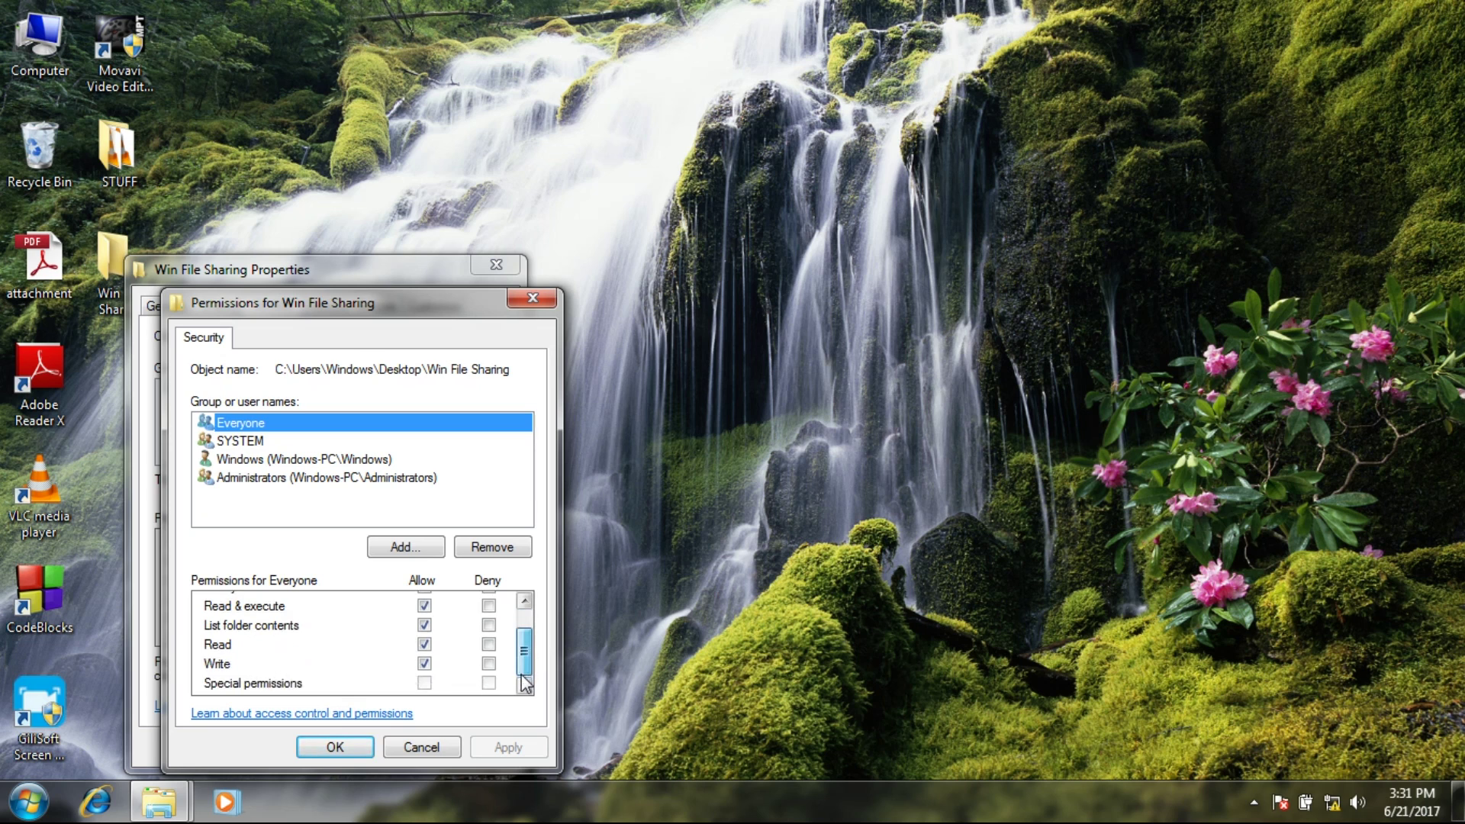
scroll(524, 681, up, 1)
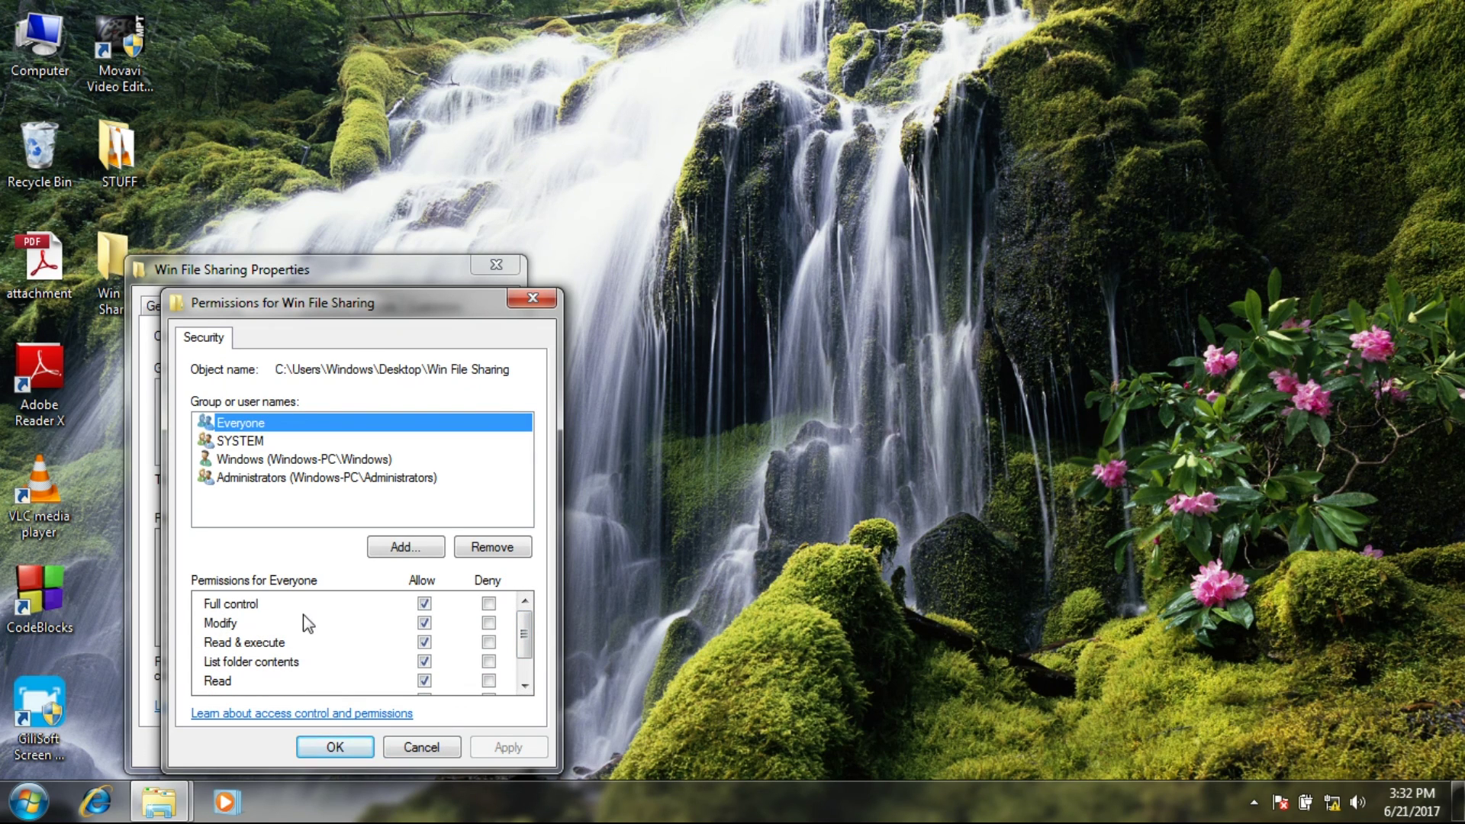
click(349, 748)
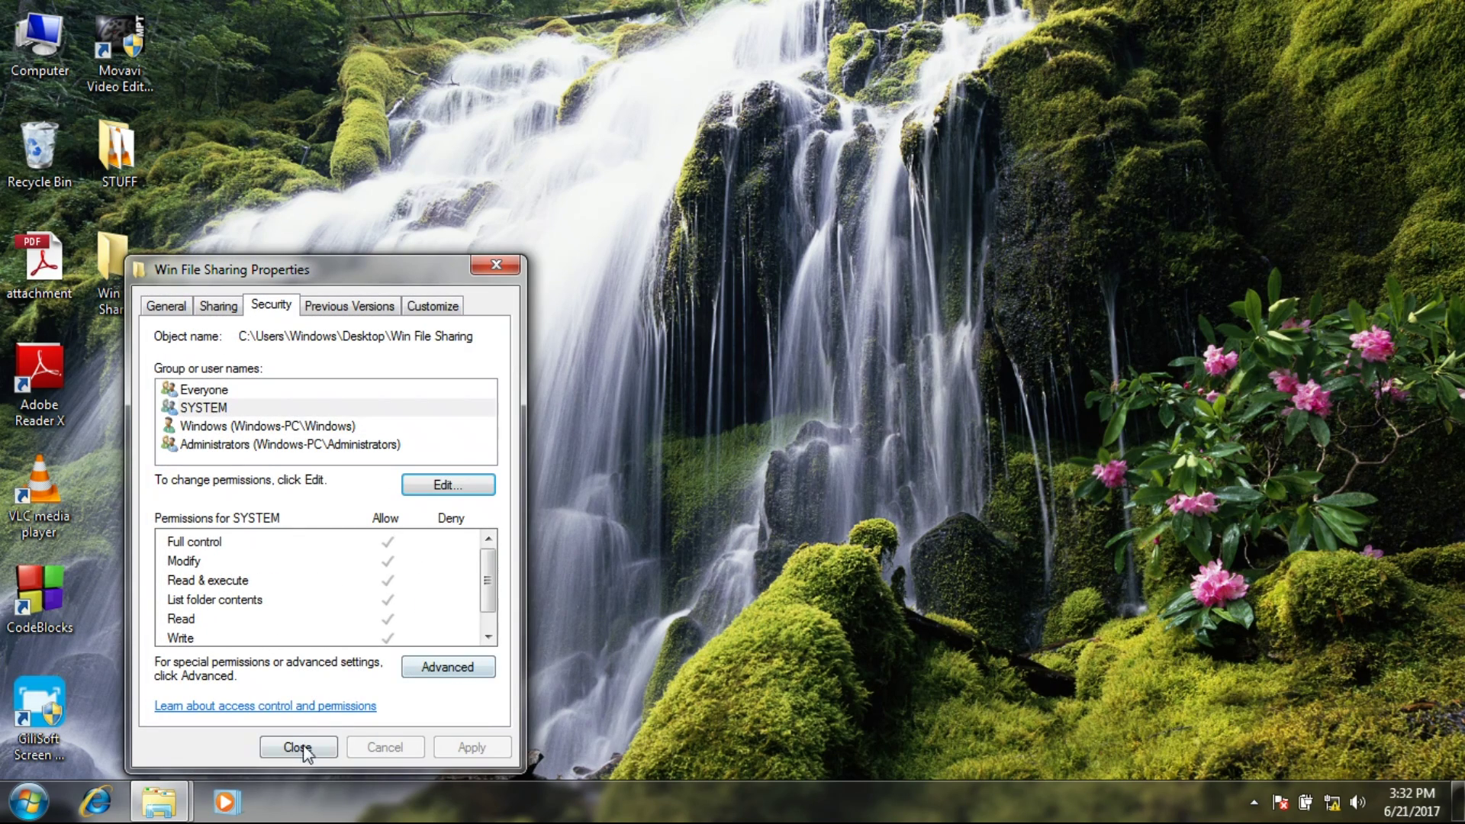
Close the properties and create a new text document inside Win File Sharing.
click(300, 746)
double_click(111, 287)
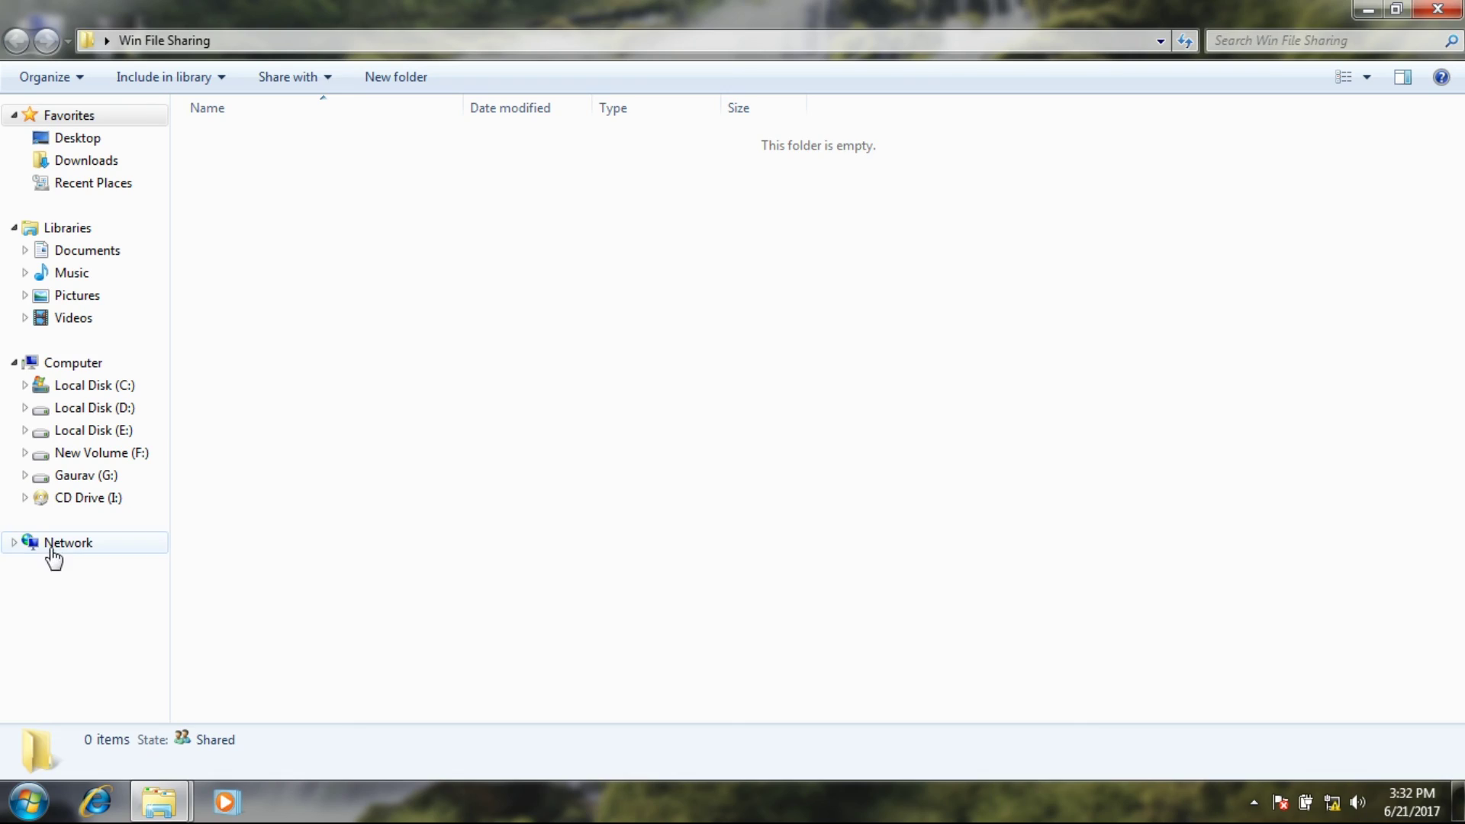
click(1435, 9)
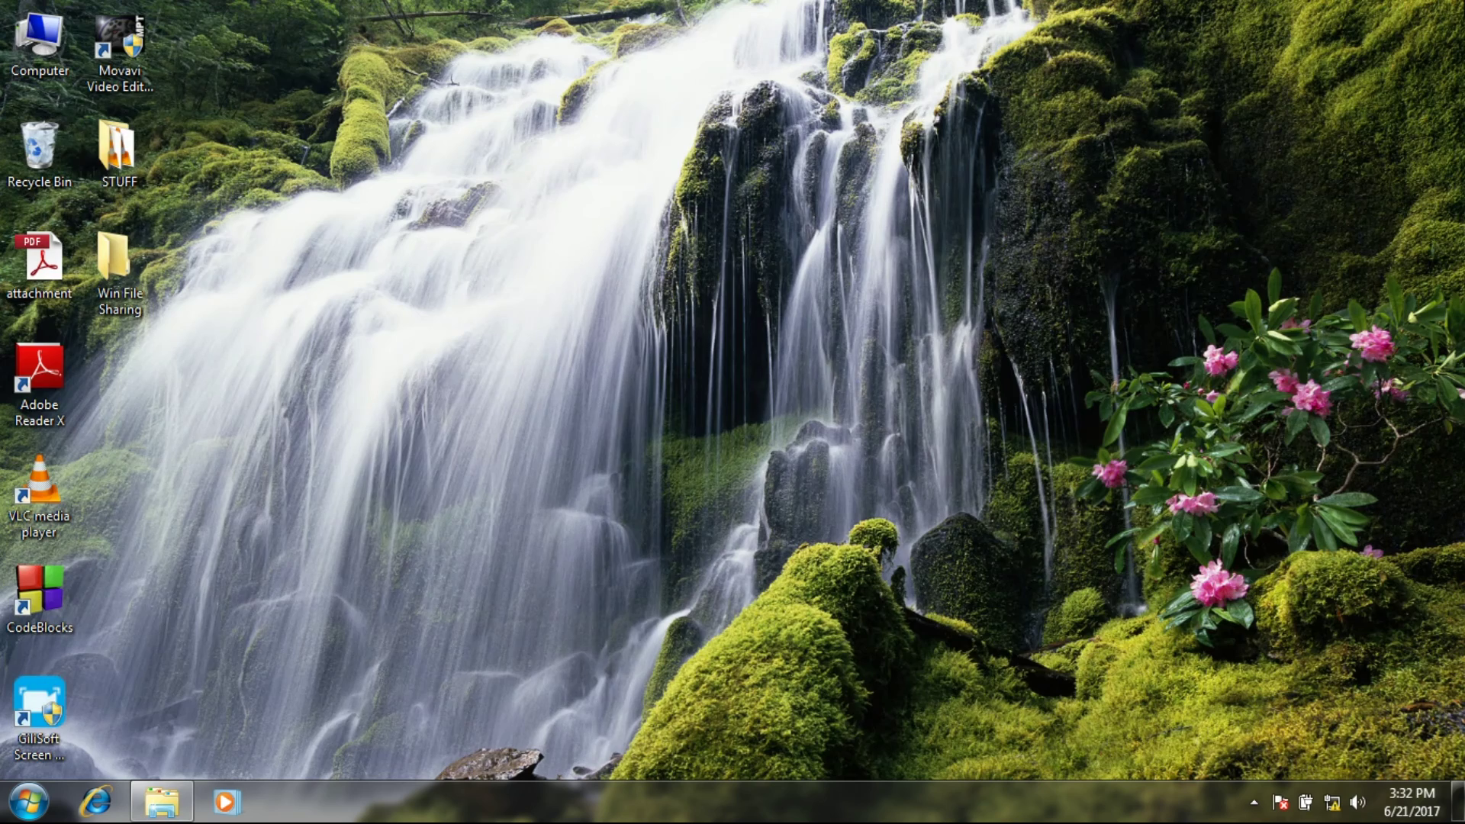
double_click(117, 259)
right_click(325, 254)
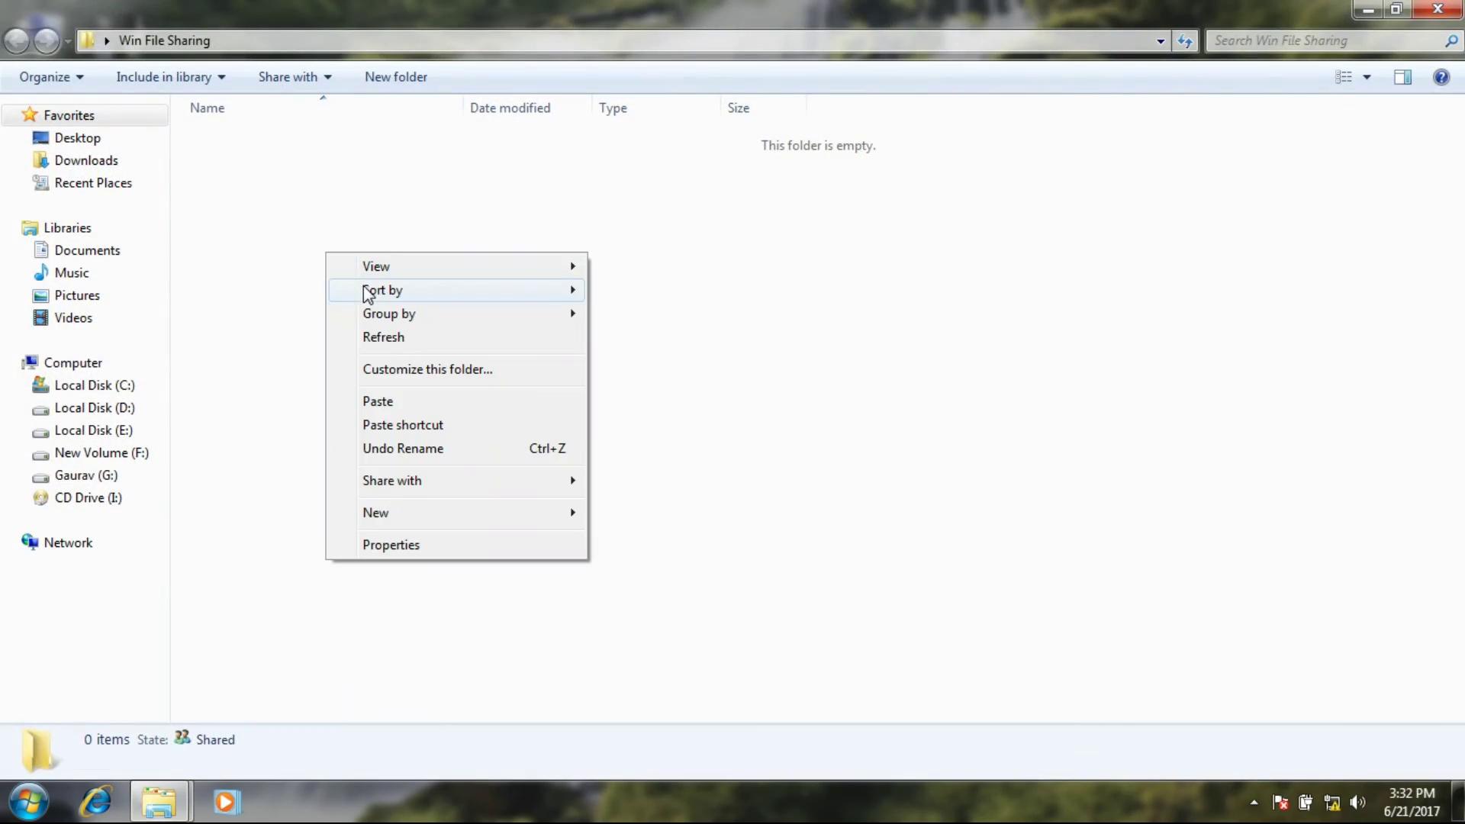
mouse_move(441, 523)
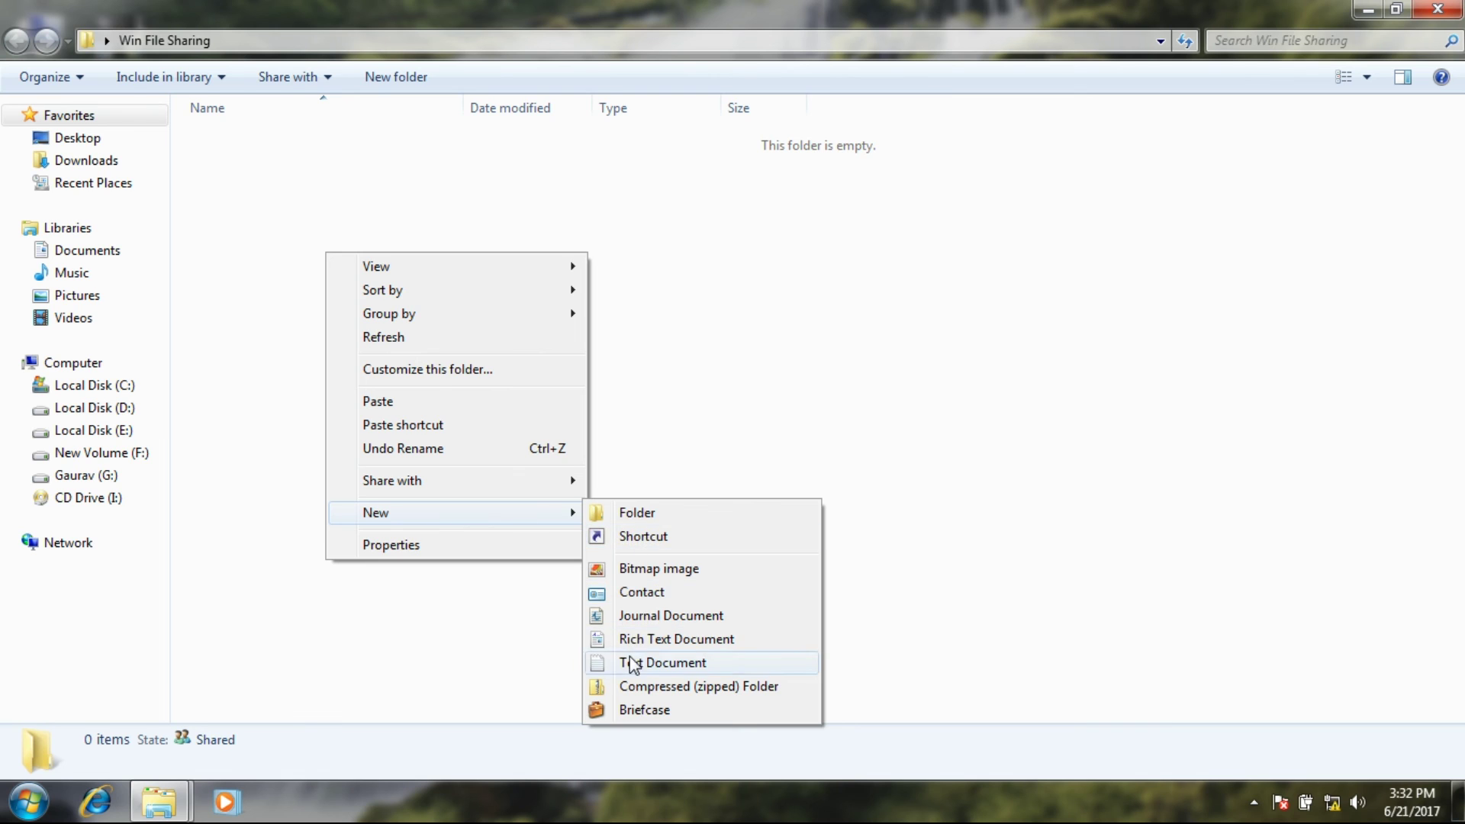
click(625, 662)
Type 'Hello Linux User' into the New Text Document in Notepad and save it.
click(404, 140)
double_click(403, 138)
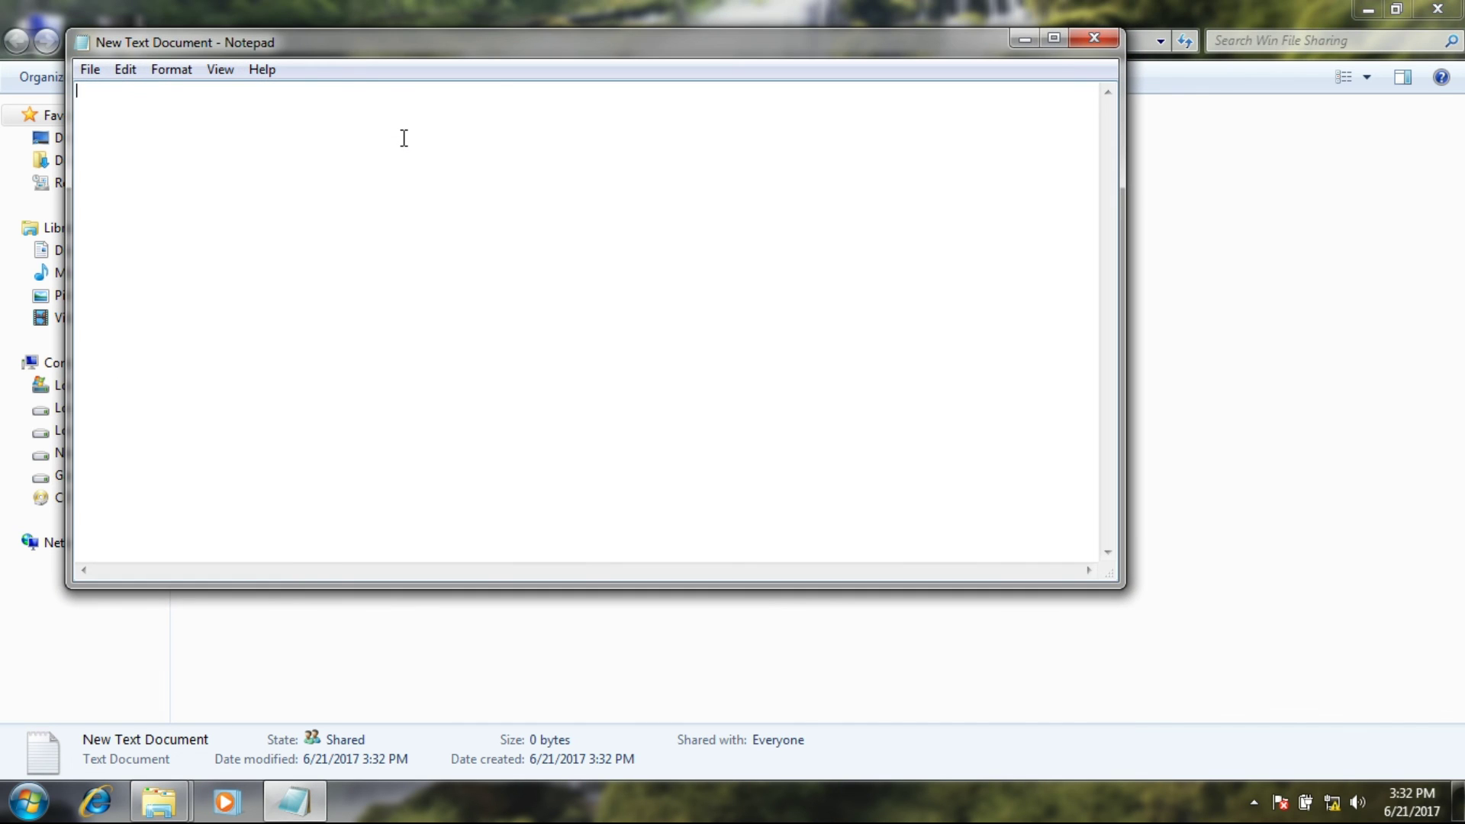
text(Hello Linux User)
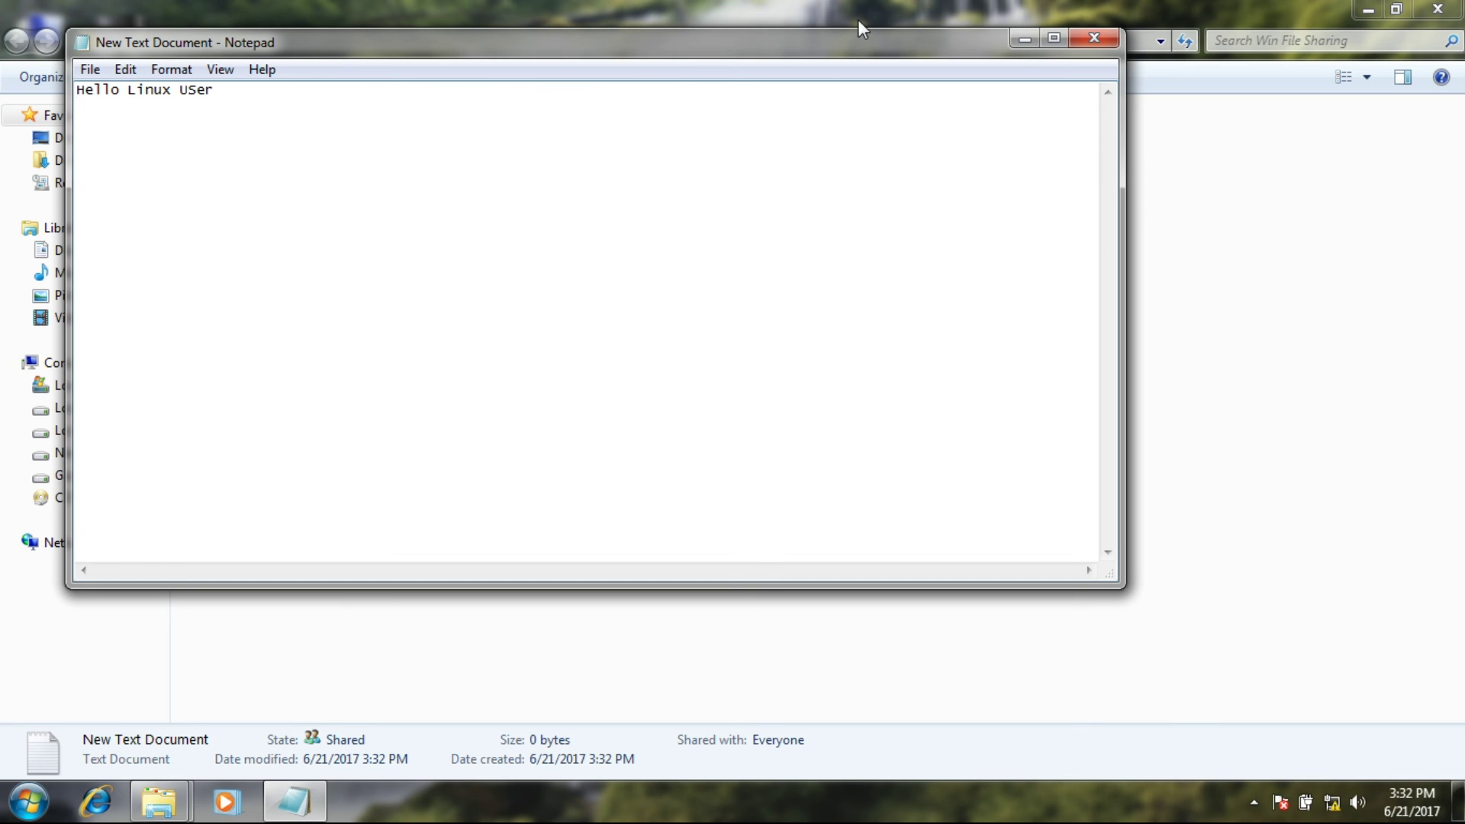
key(ctrl+s)
click(1077, 40)
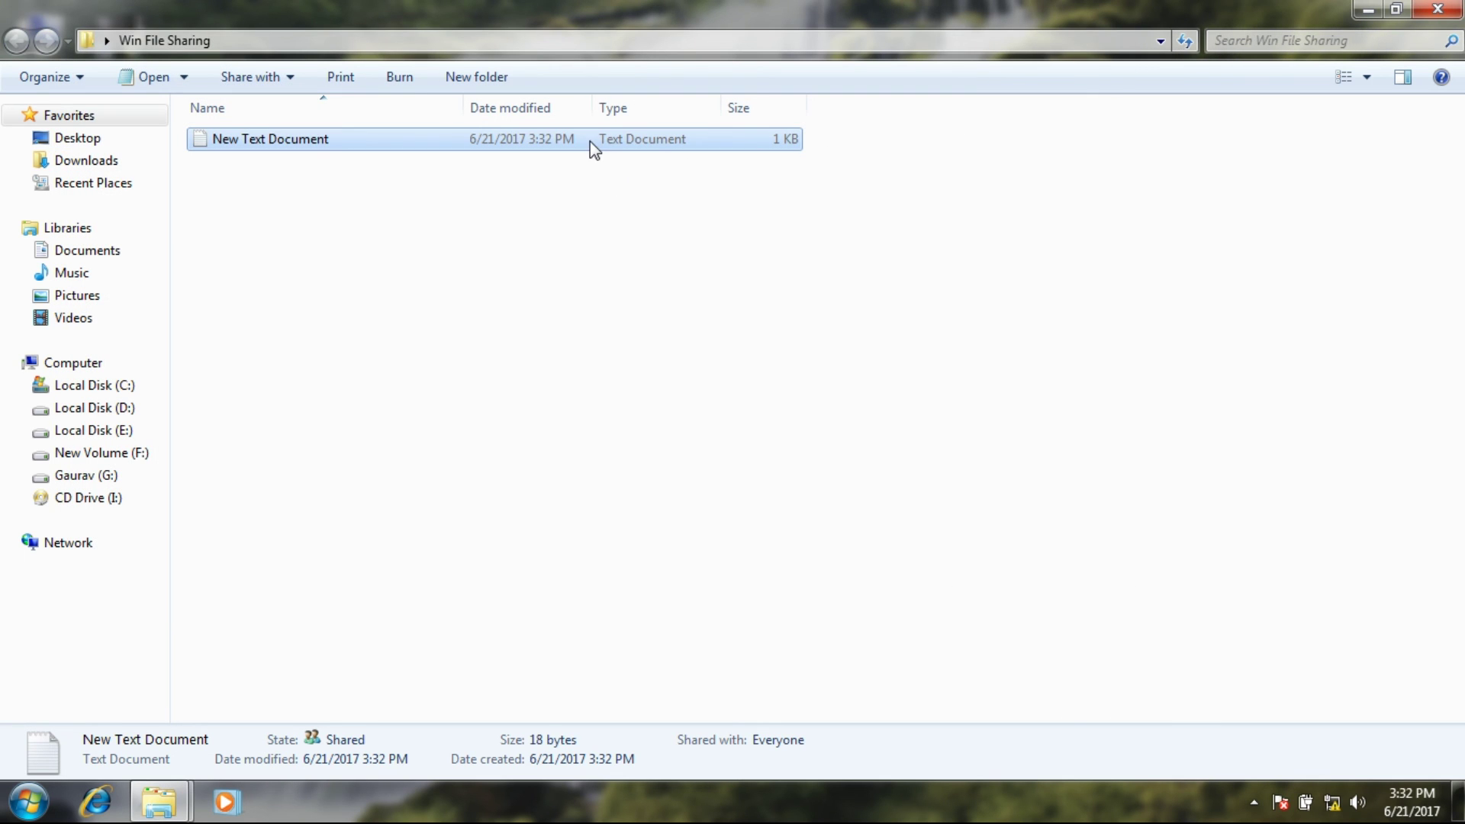
Keep the default file name, reopen the file to verify its text, then close Notepad and the folder.
right_click(590, 141)
click(638, 521)
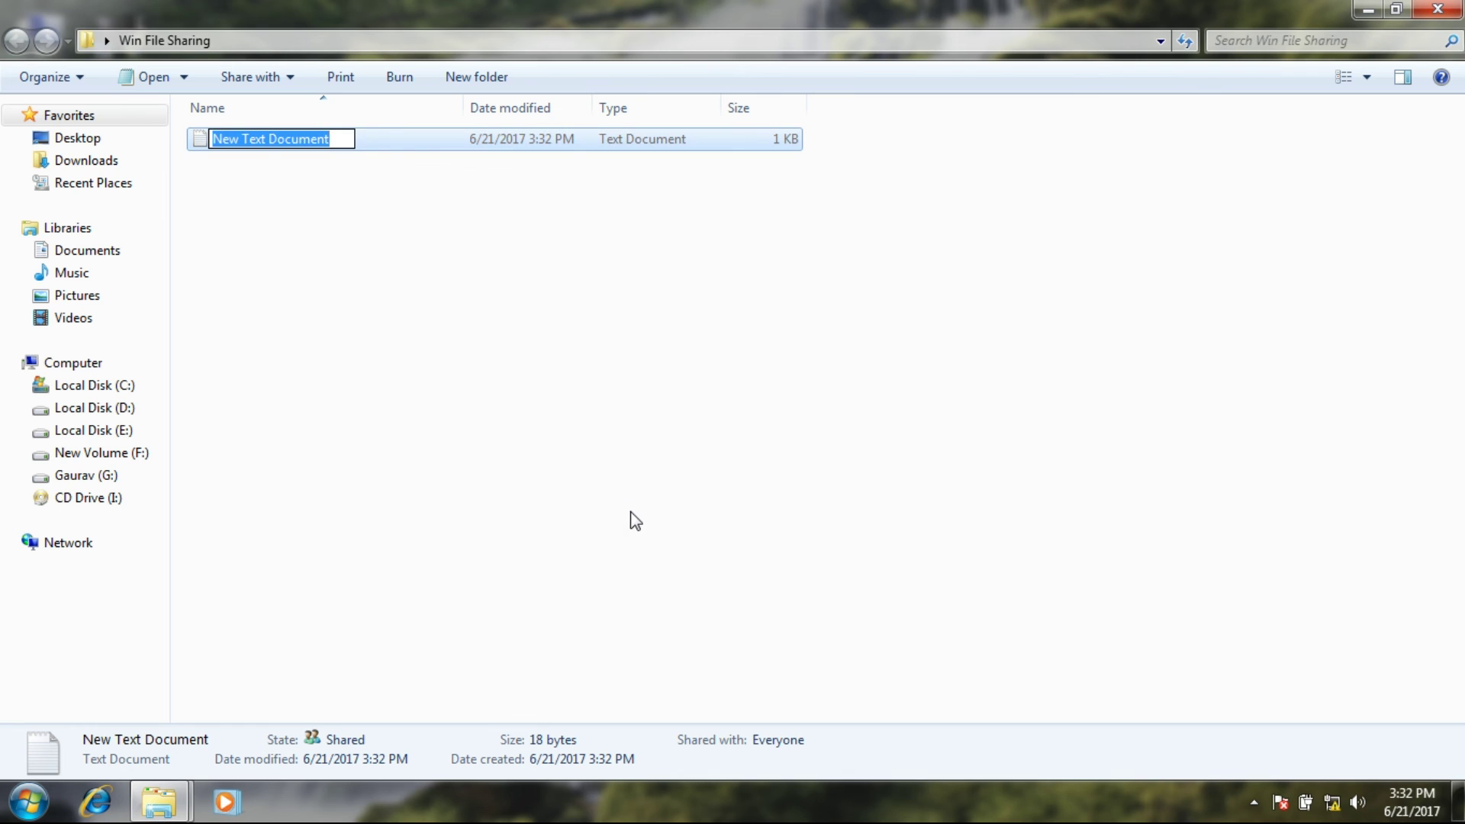
click(634, 519)
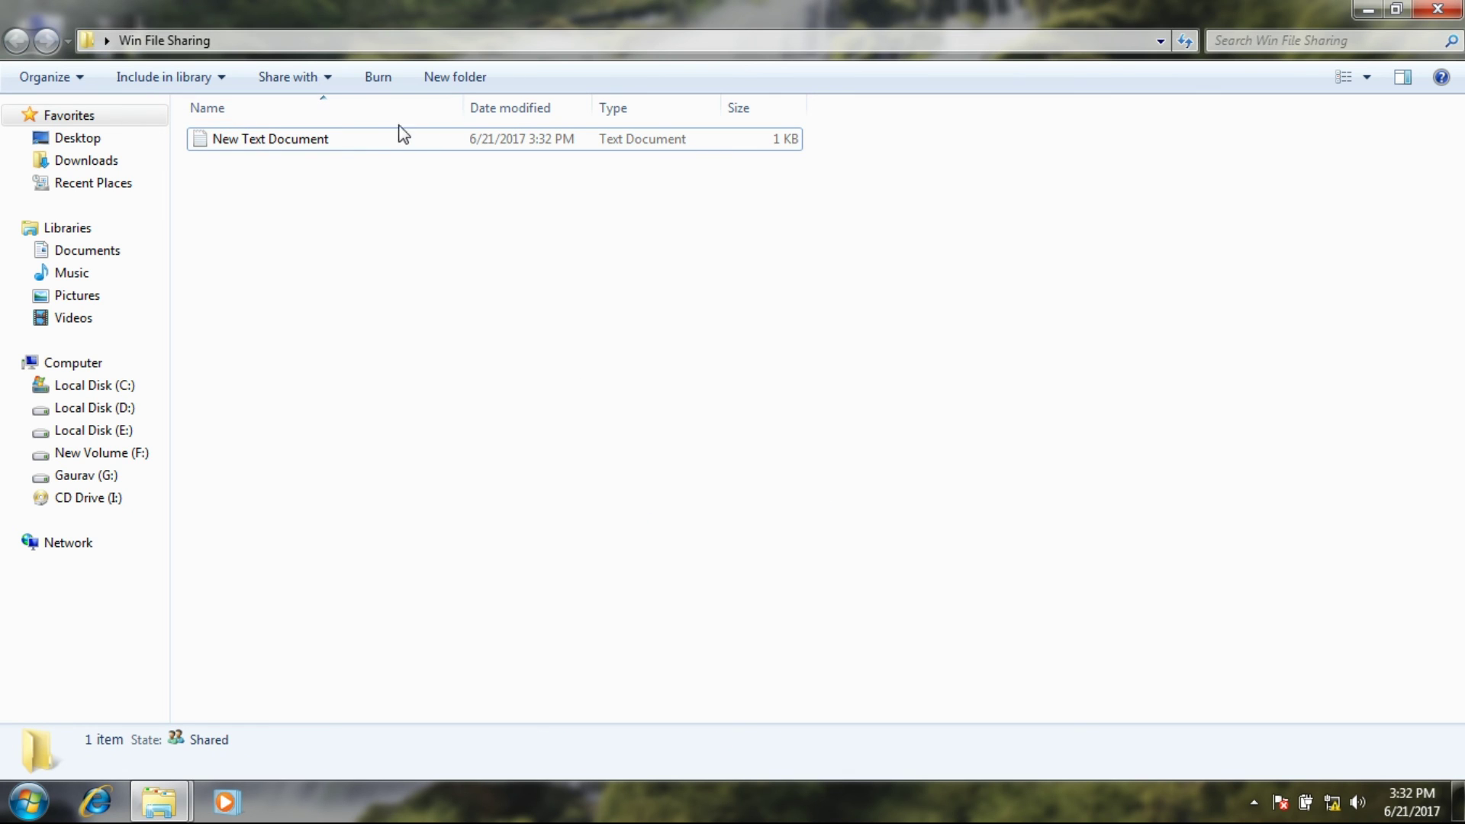
double_click(376, 149)
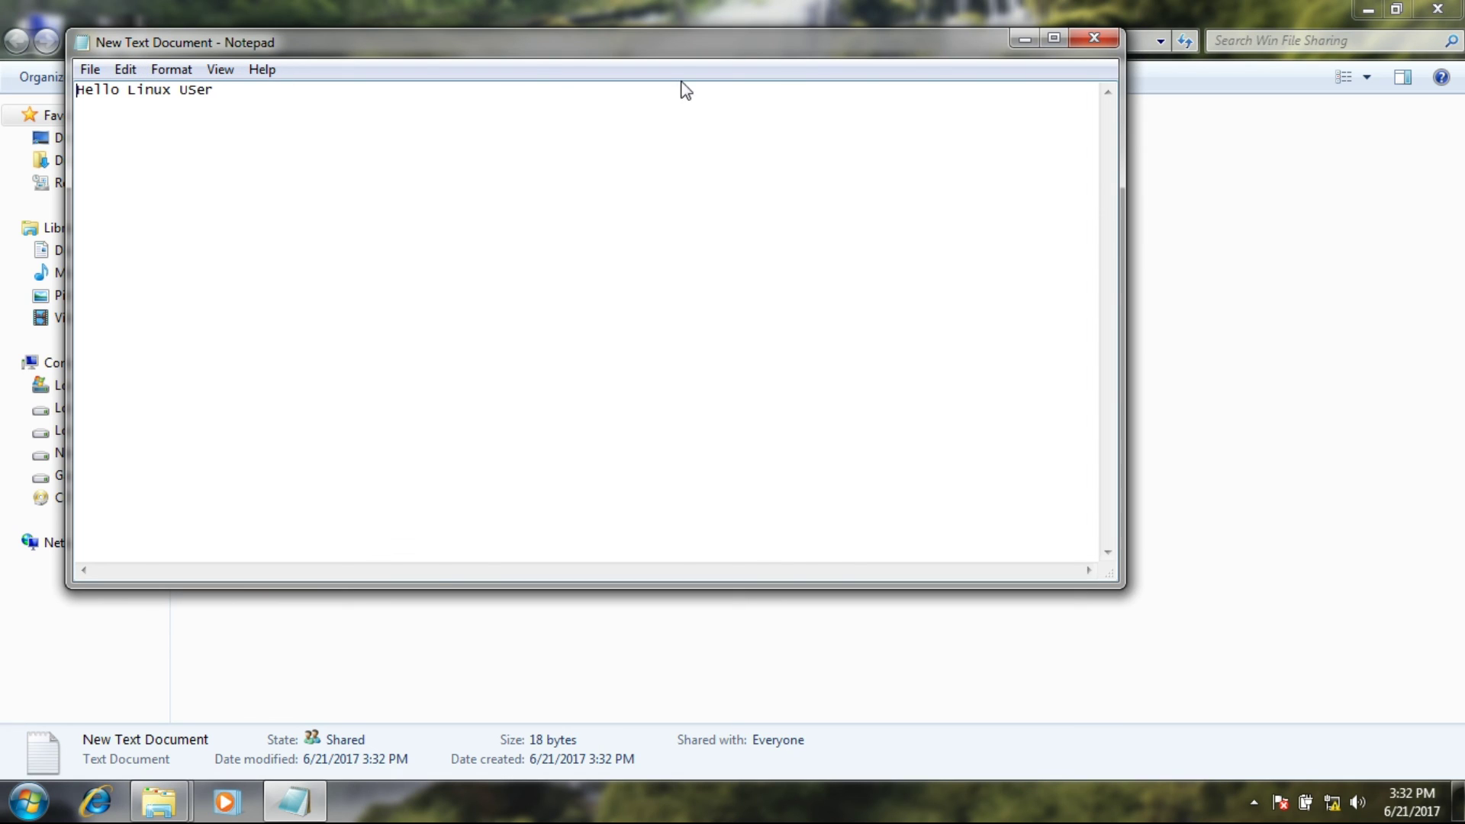
click(1106, 40)
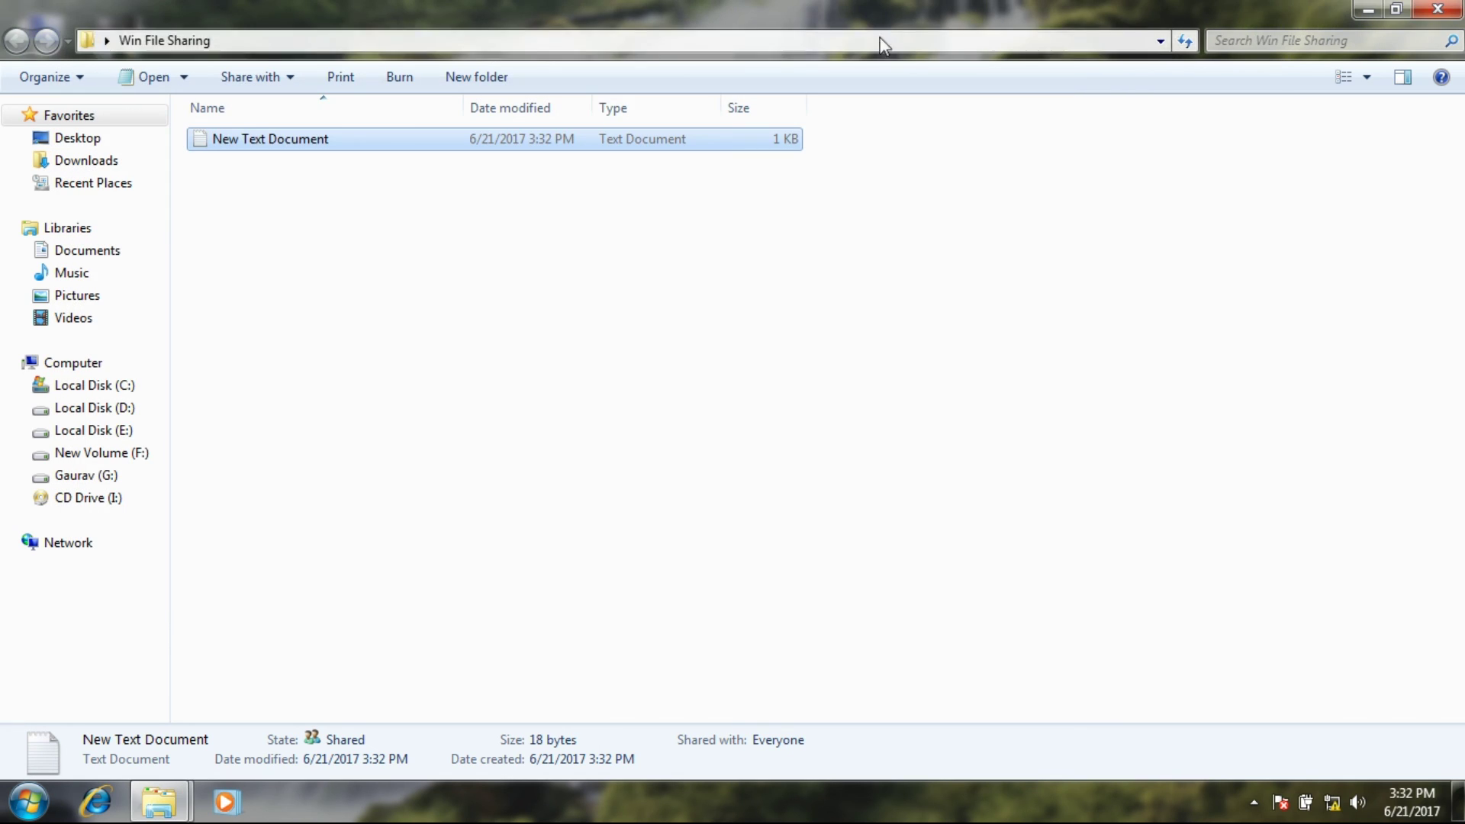
click(1437, 9)
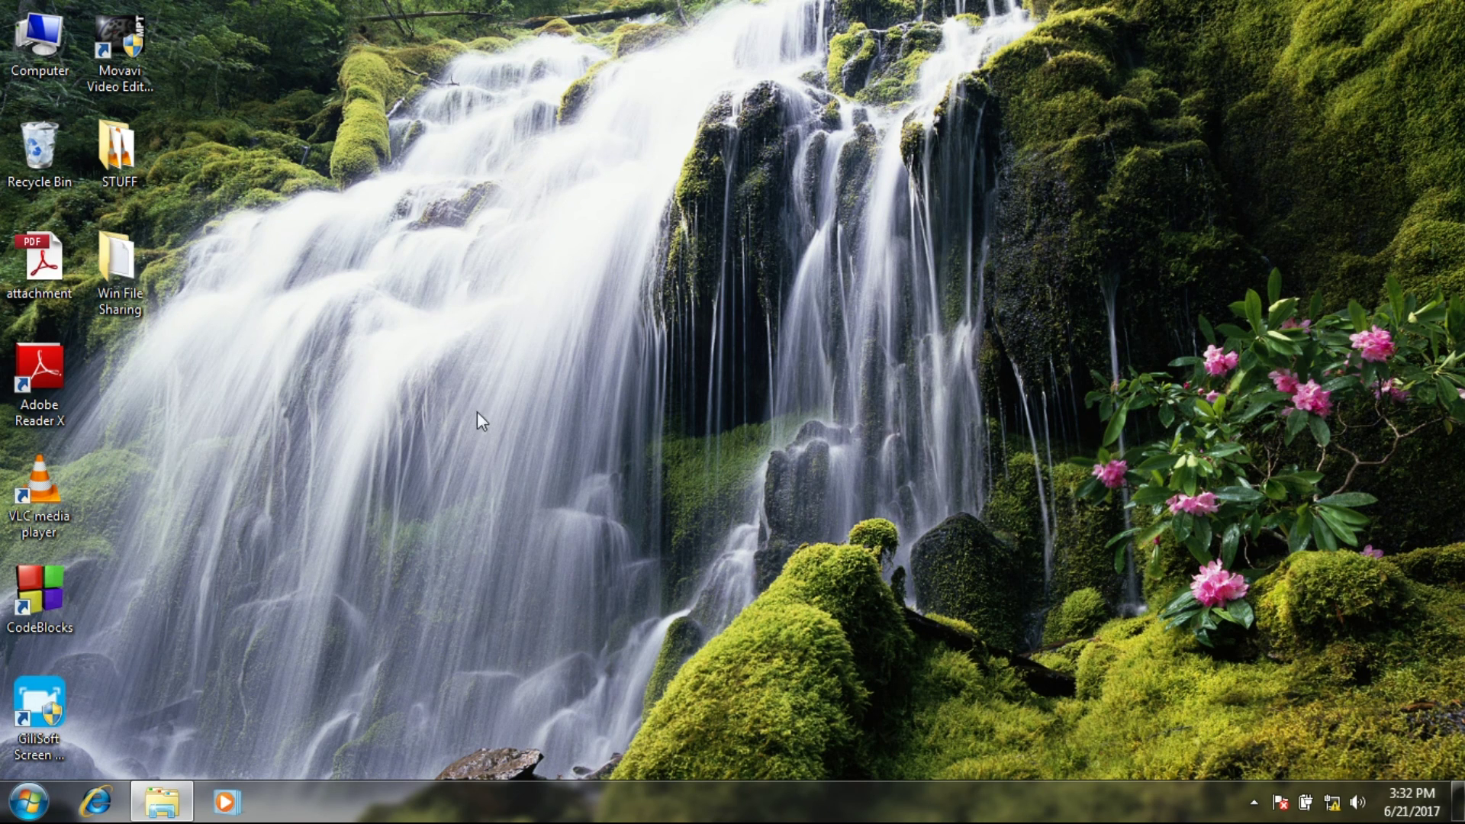
Refresh the desktop, open Files at Home, and go to Other Locations.
right_click(507, 383)
click(543, 442)
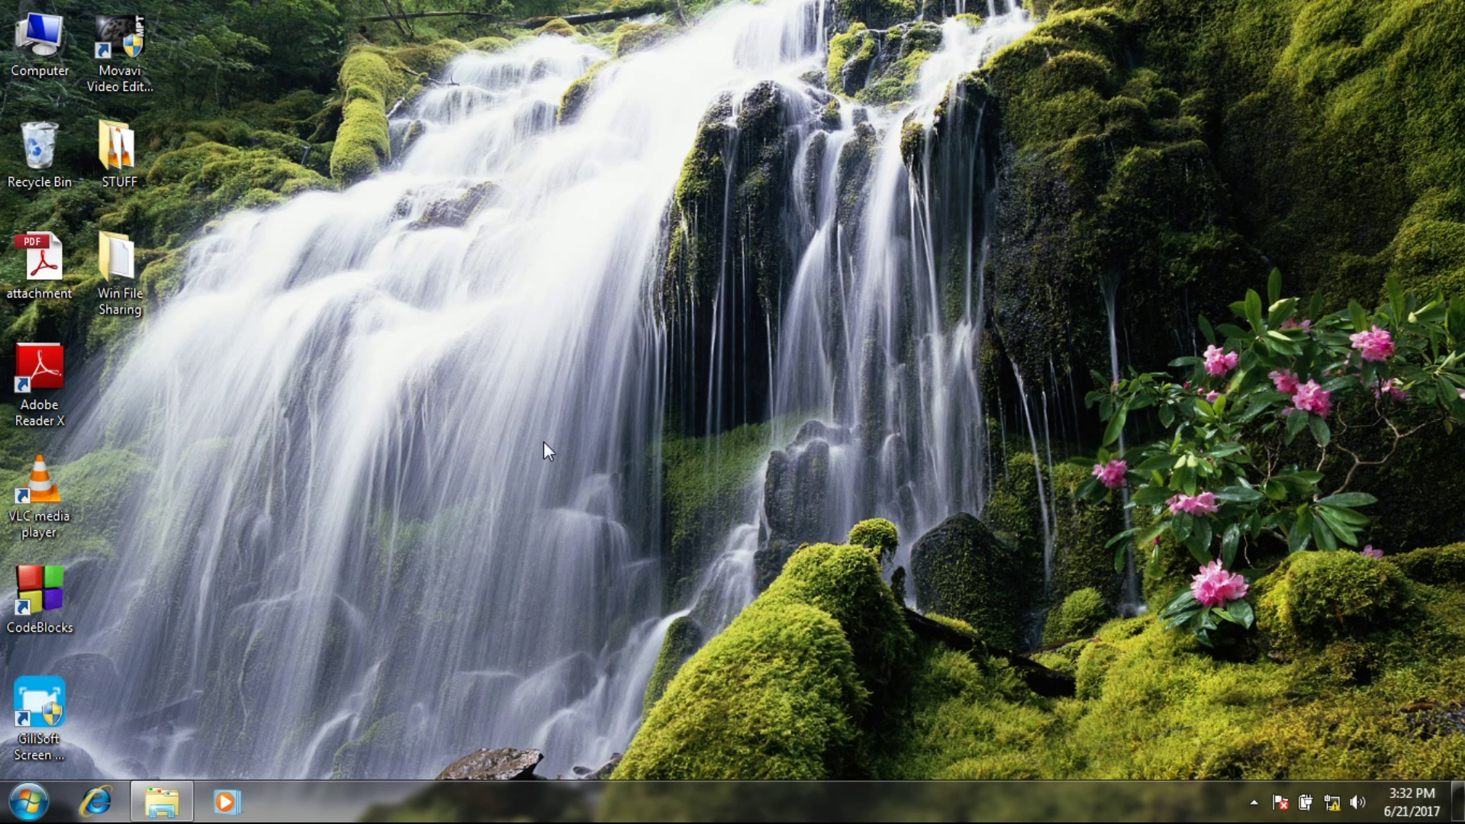
click(1254, 802)
right_click(1288, 693)
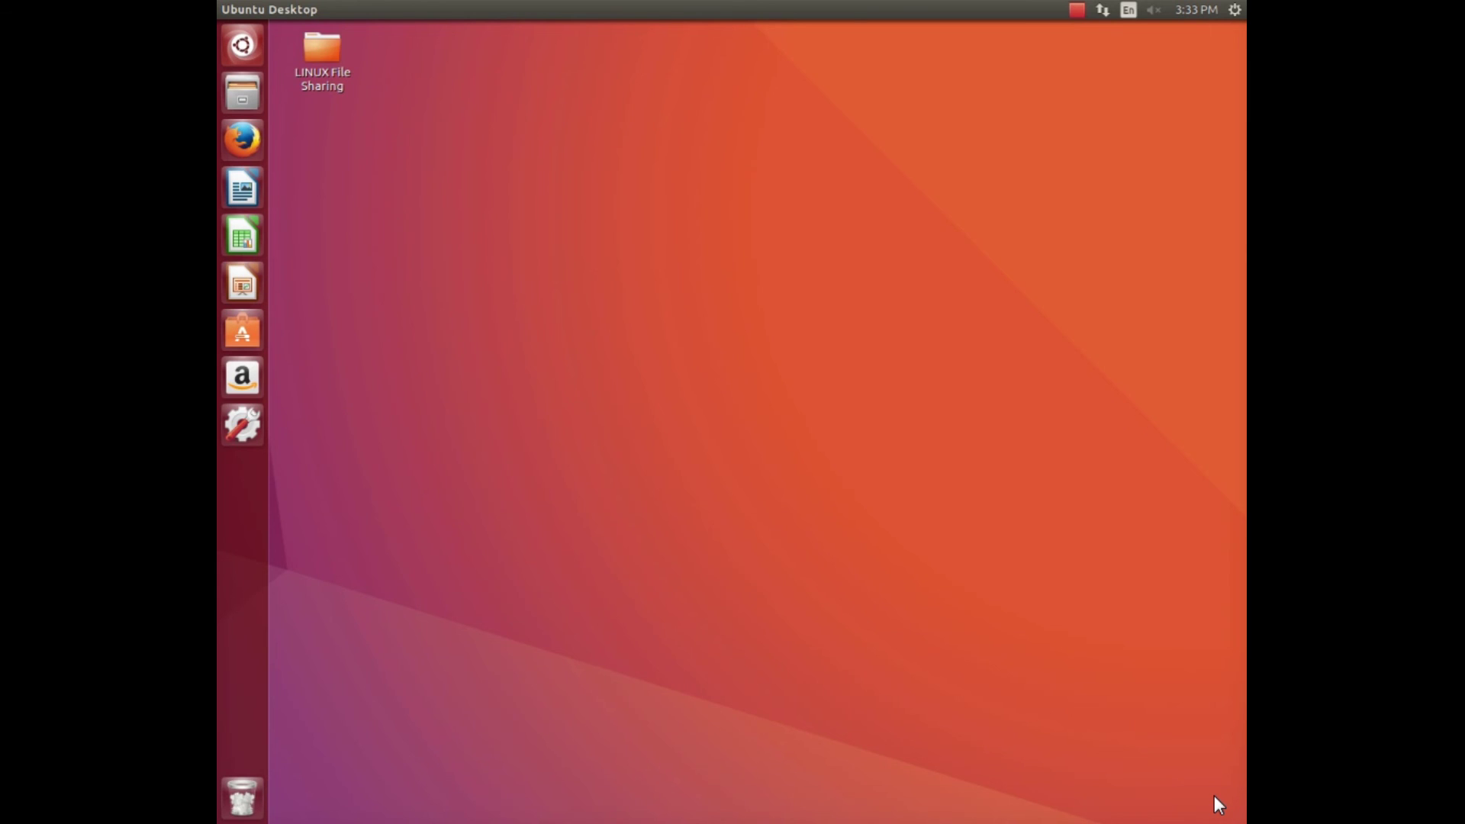
key(super+e)
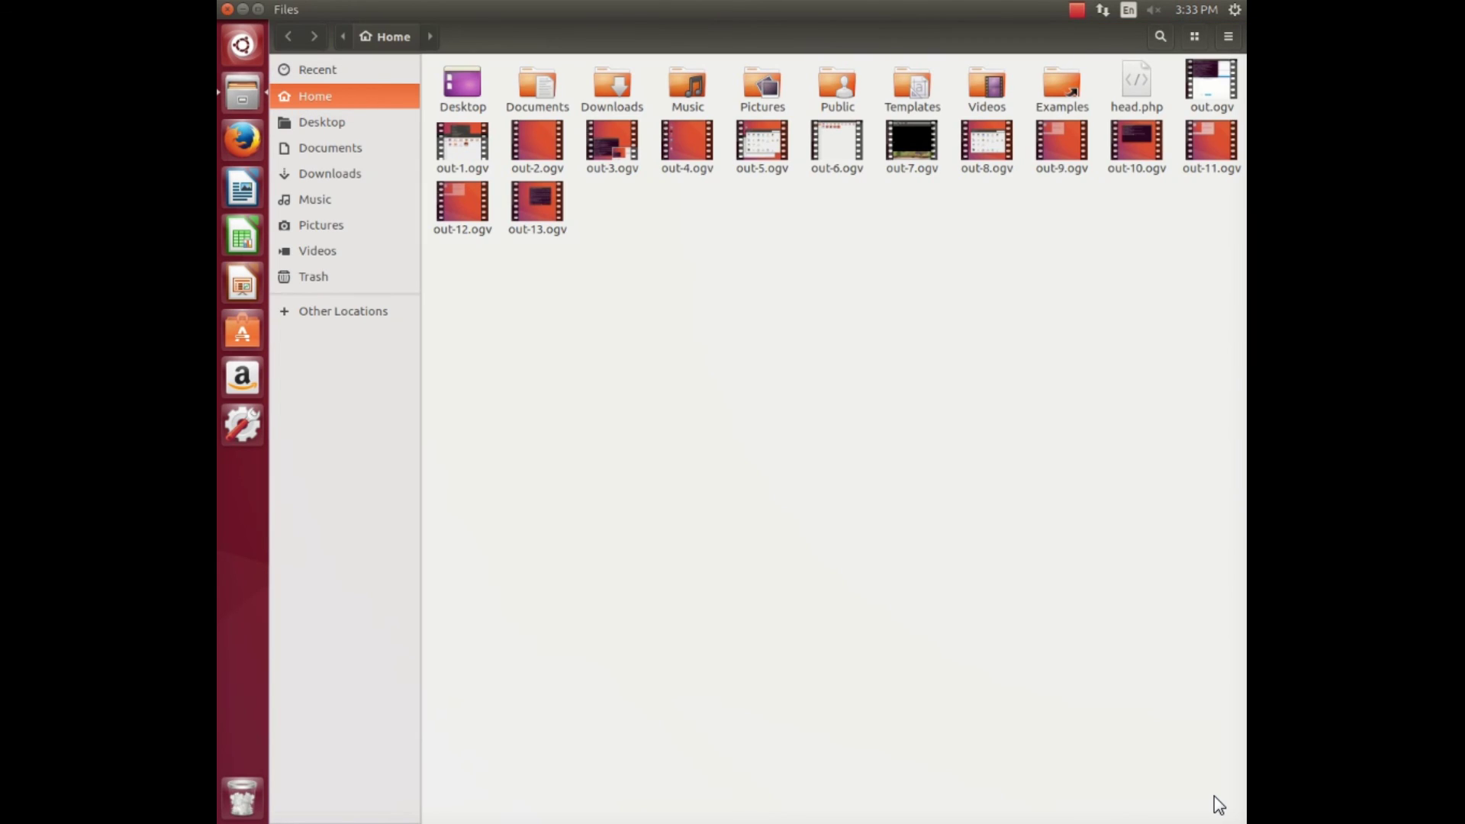
click(343, 311)
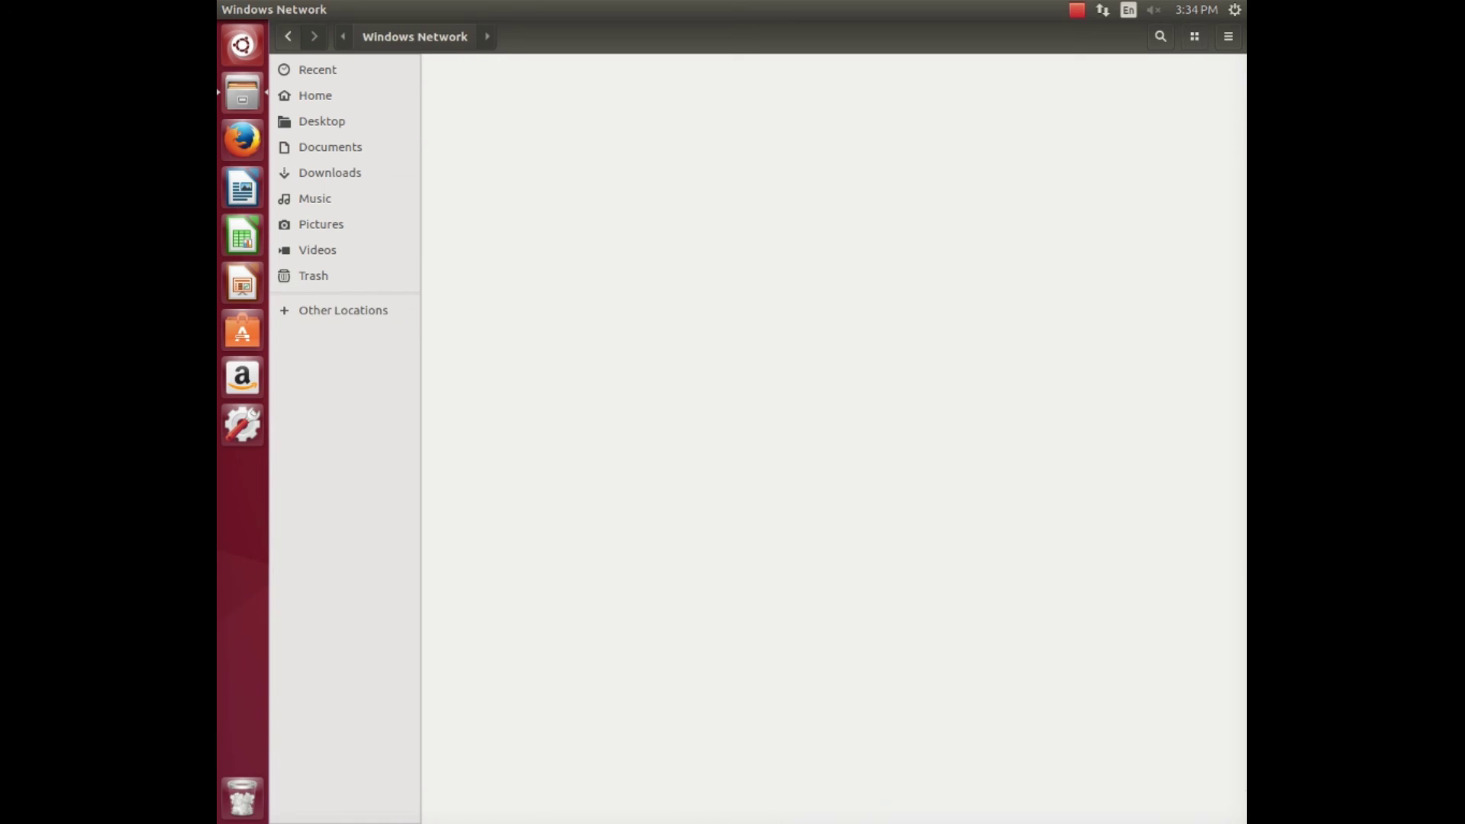
Log in to WINDOWS-PC under WORKGROUP with the account password, then dismiss the E$ share's password prompt.
double_click(461, 87)
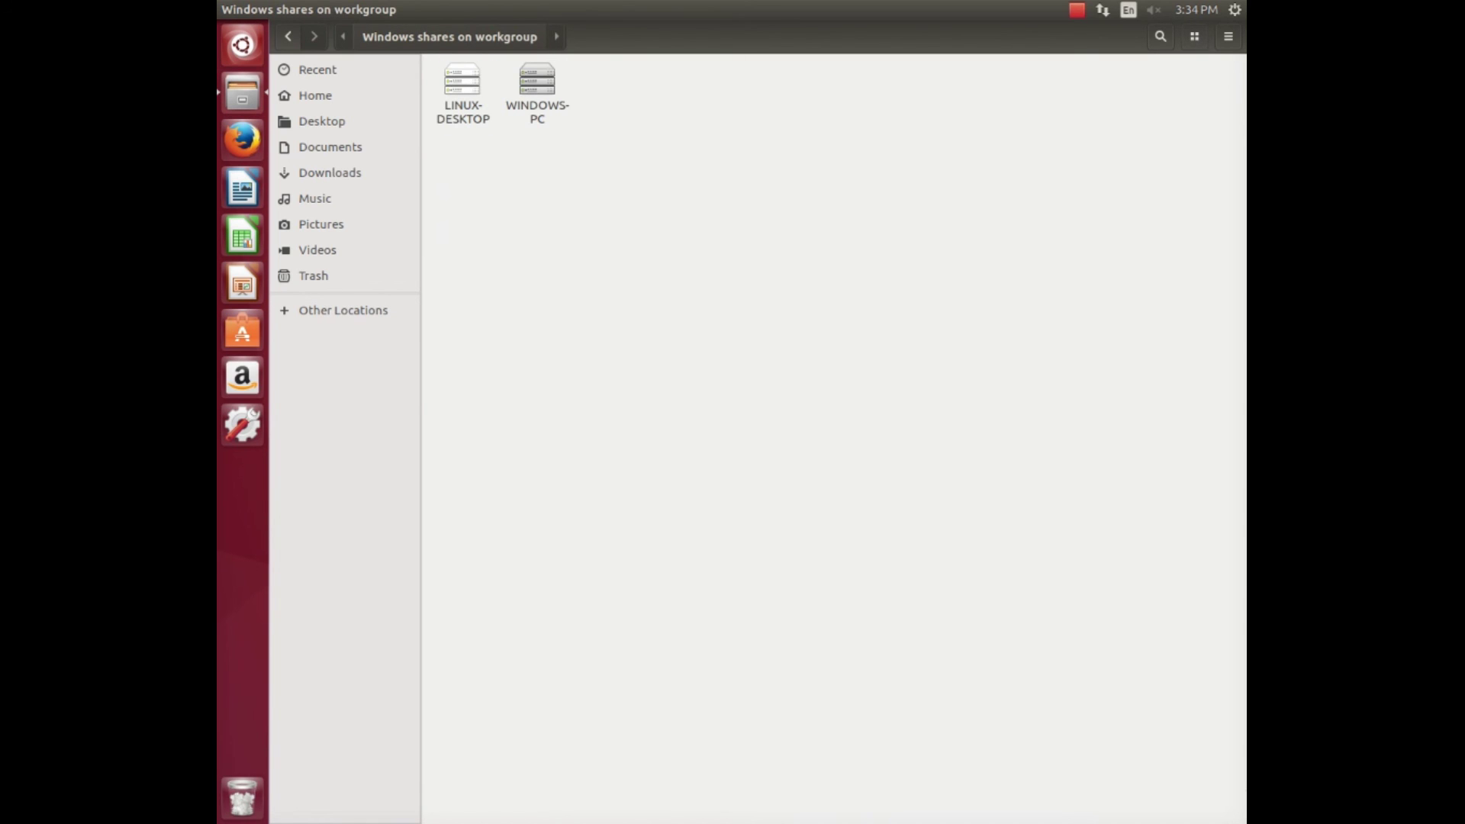
click(537, 84)
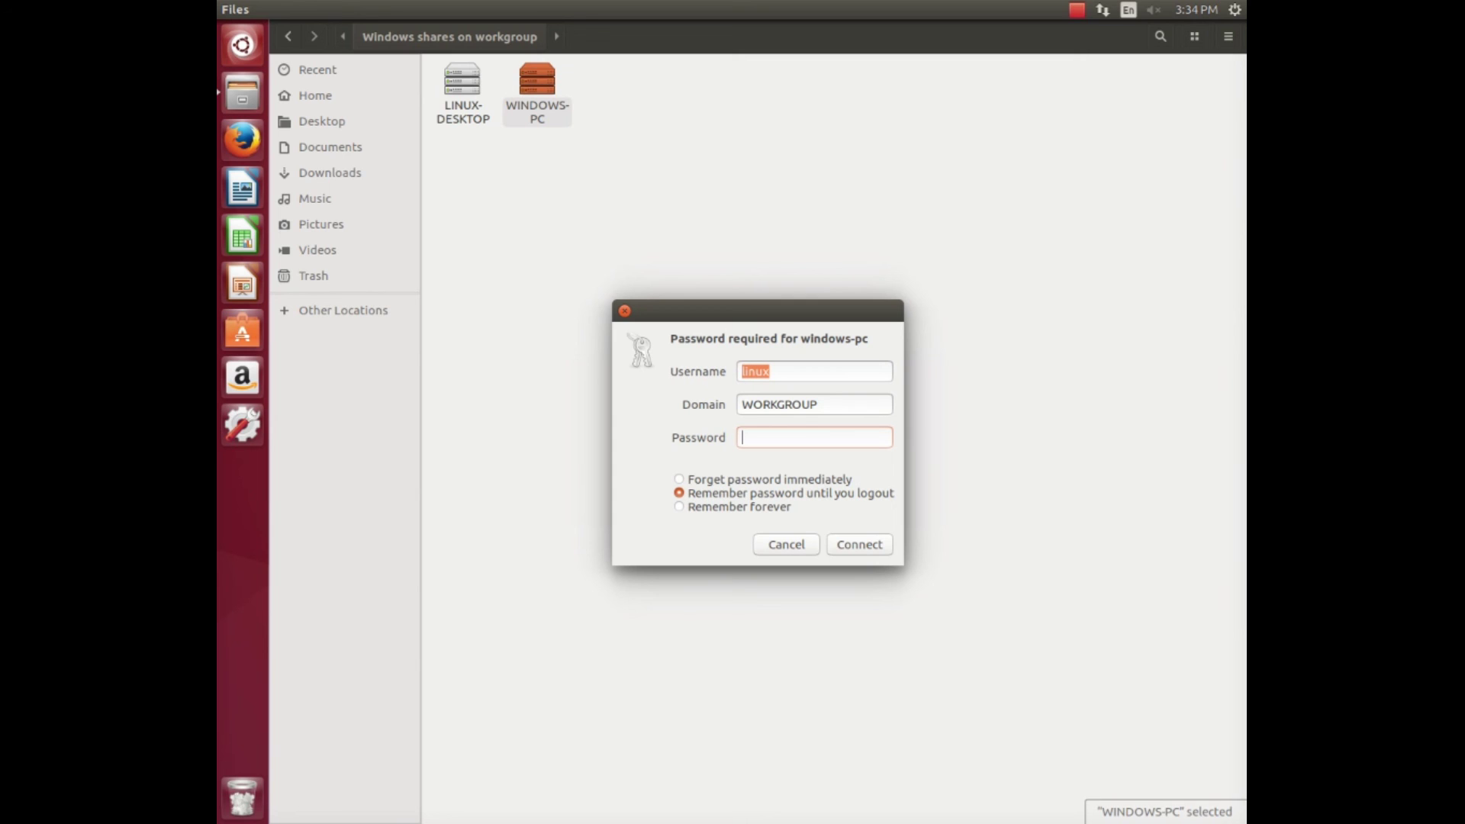
text(123)
key(Return)
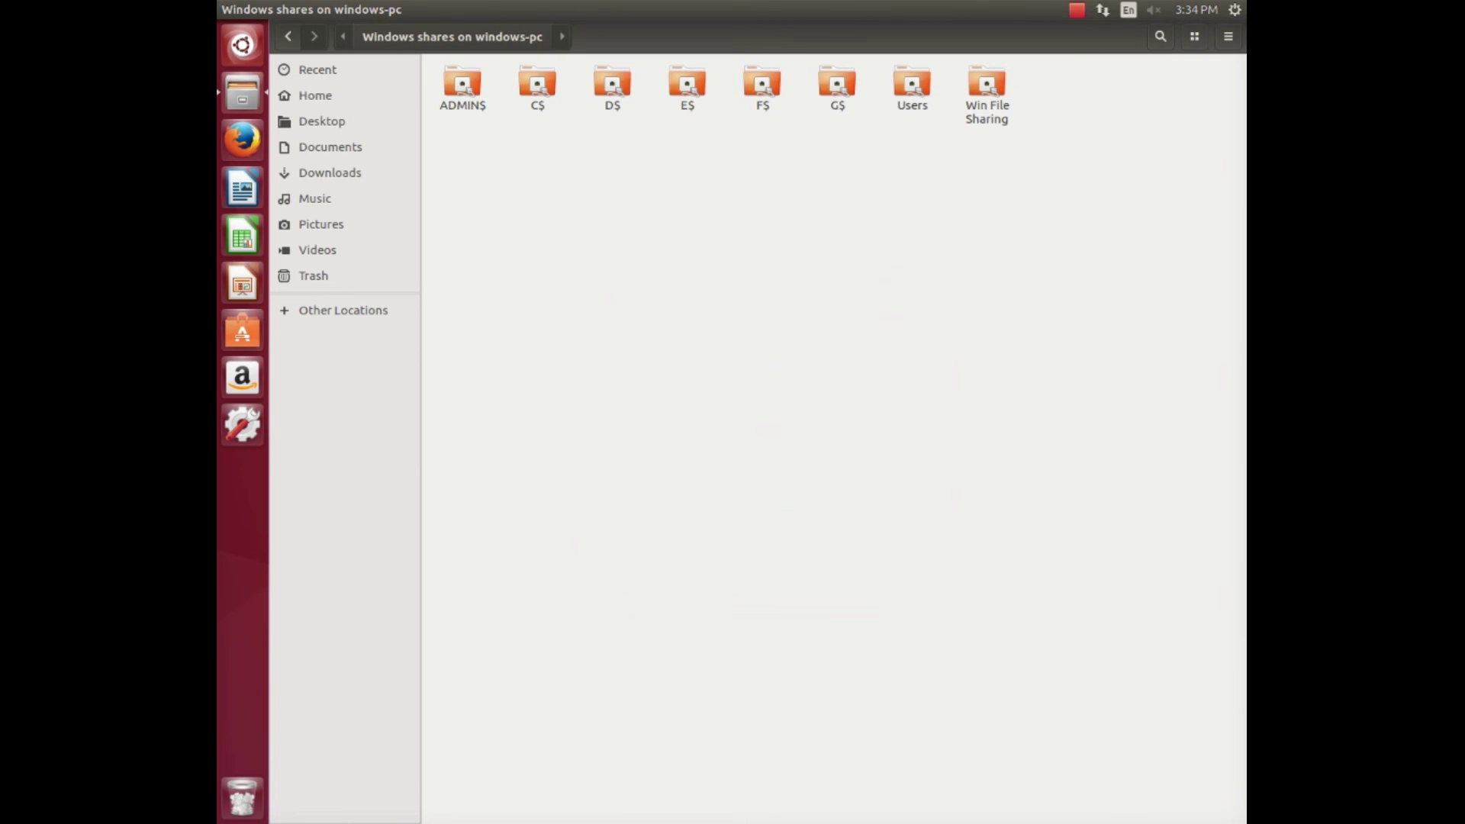
double_click(687, 86)
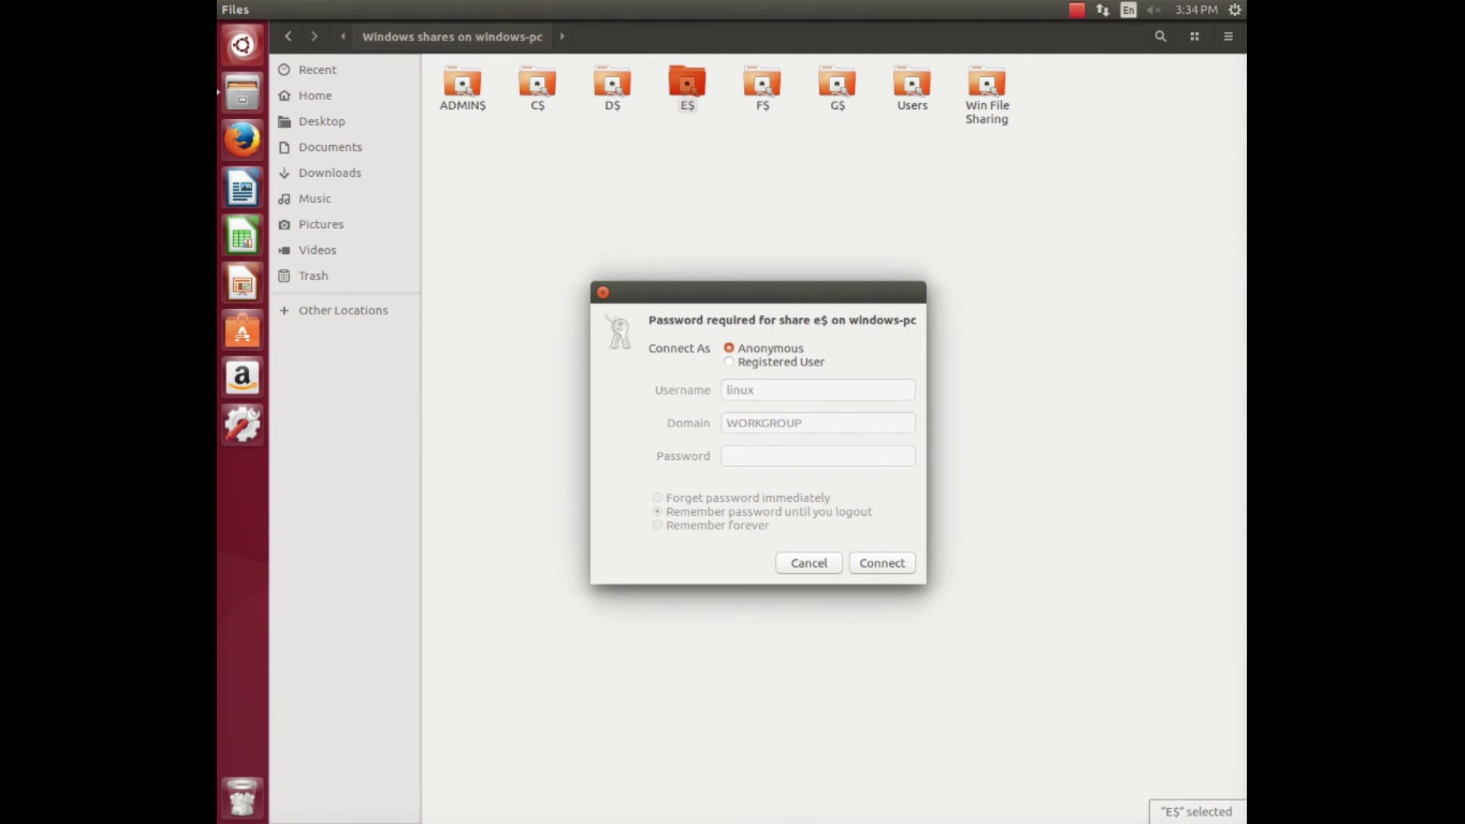
key(Return)
key(Return)
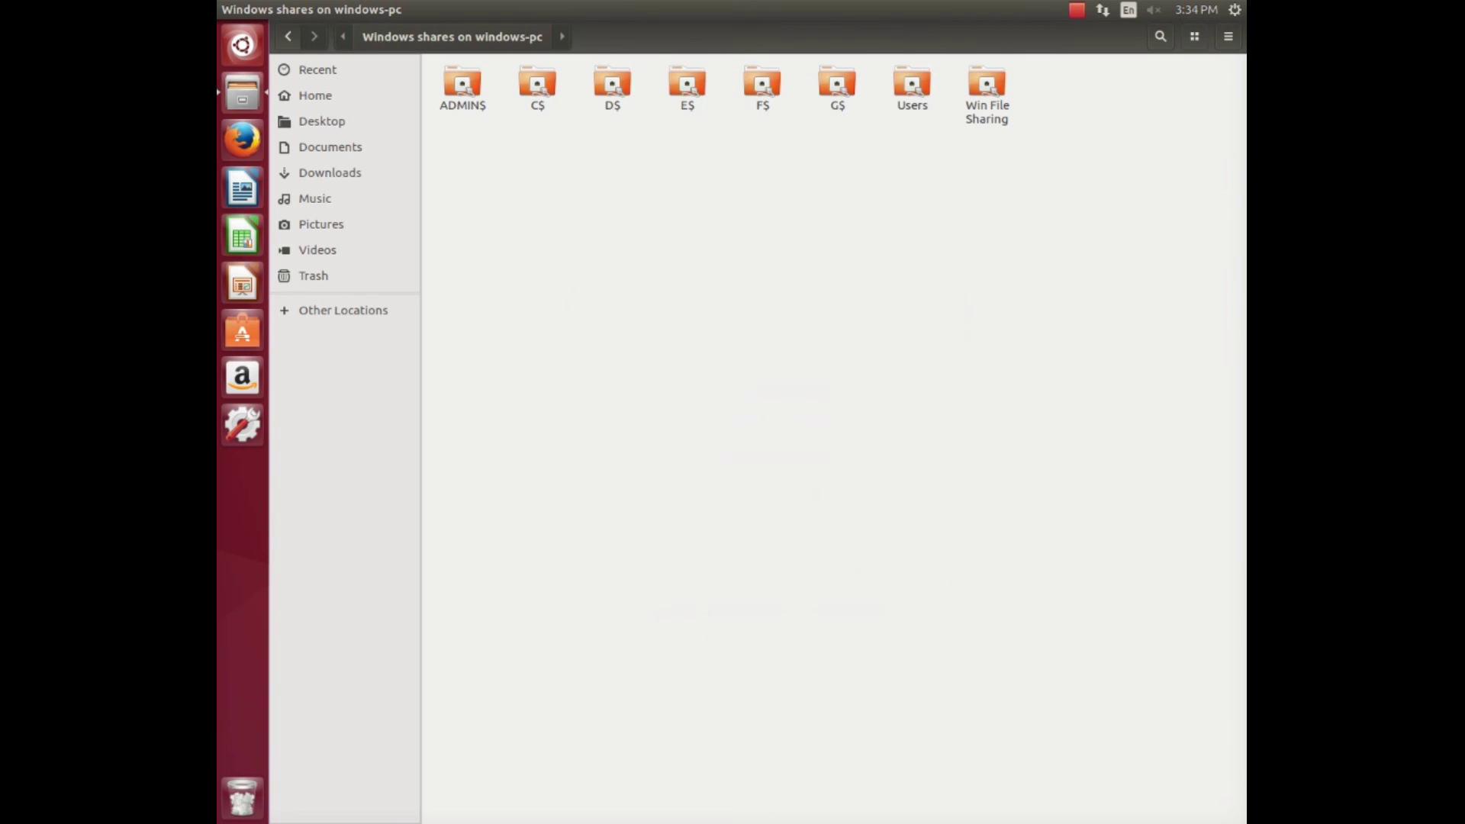
Open New Text Document.txt from the Win File Sharing share in gedit, then quit gedit and Files.
click(987, 88)
double_click(986, 87)
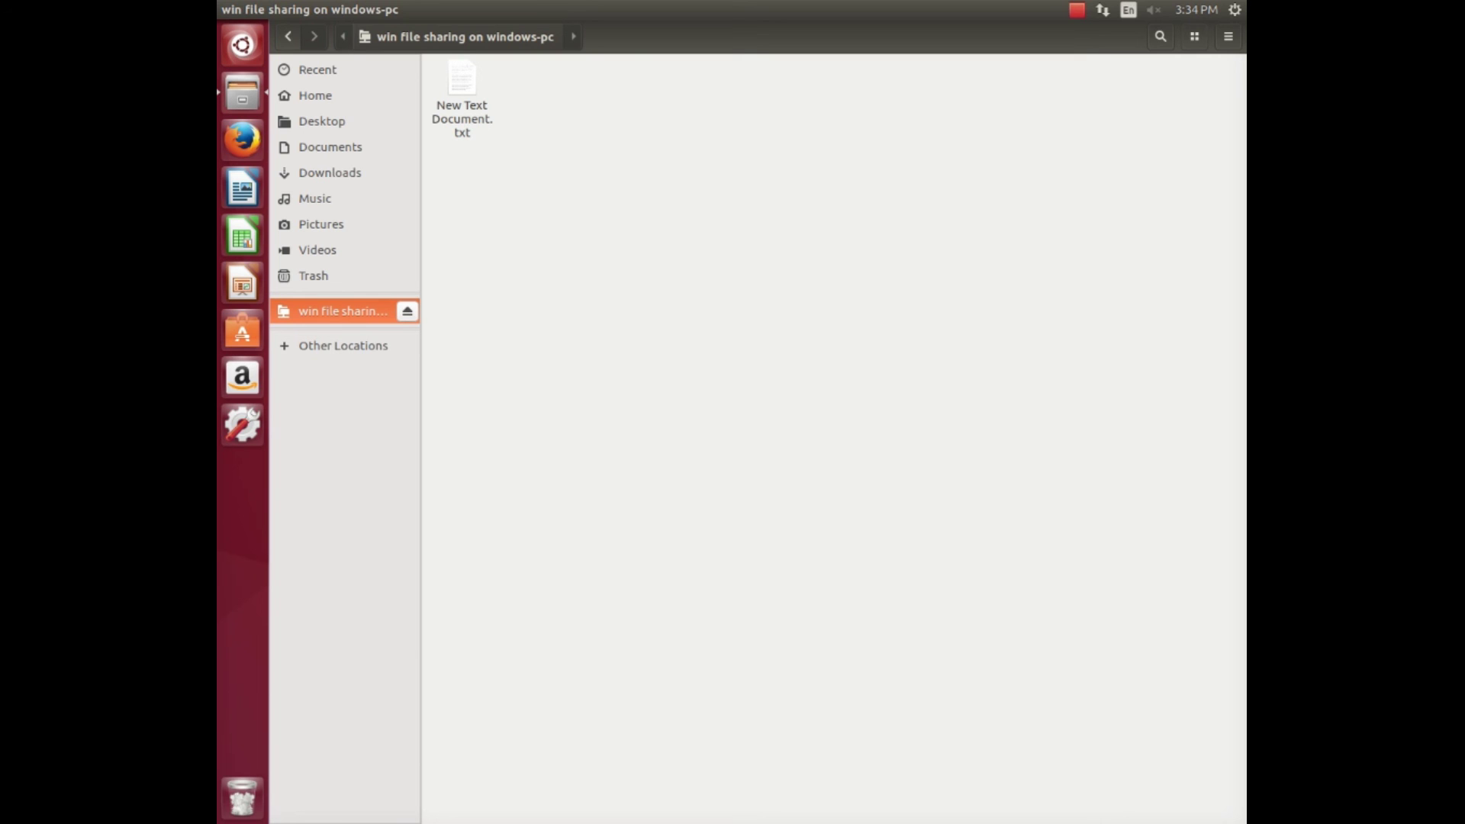
double_click(461, 92)
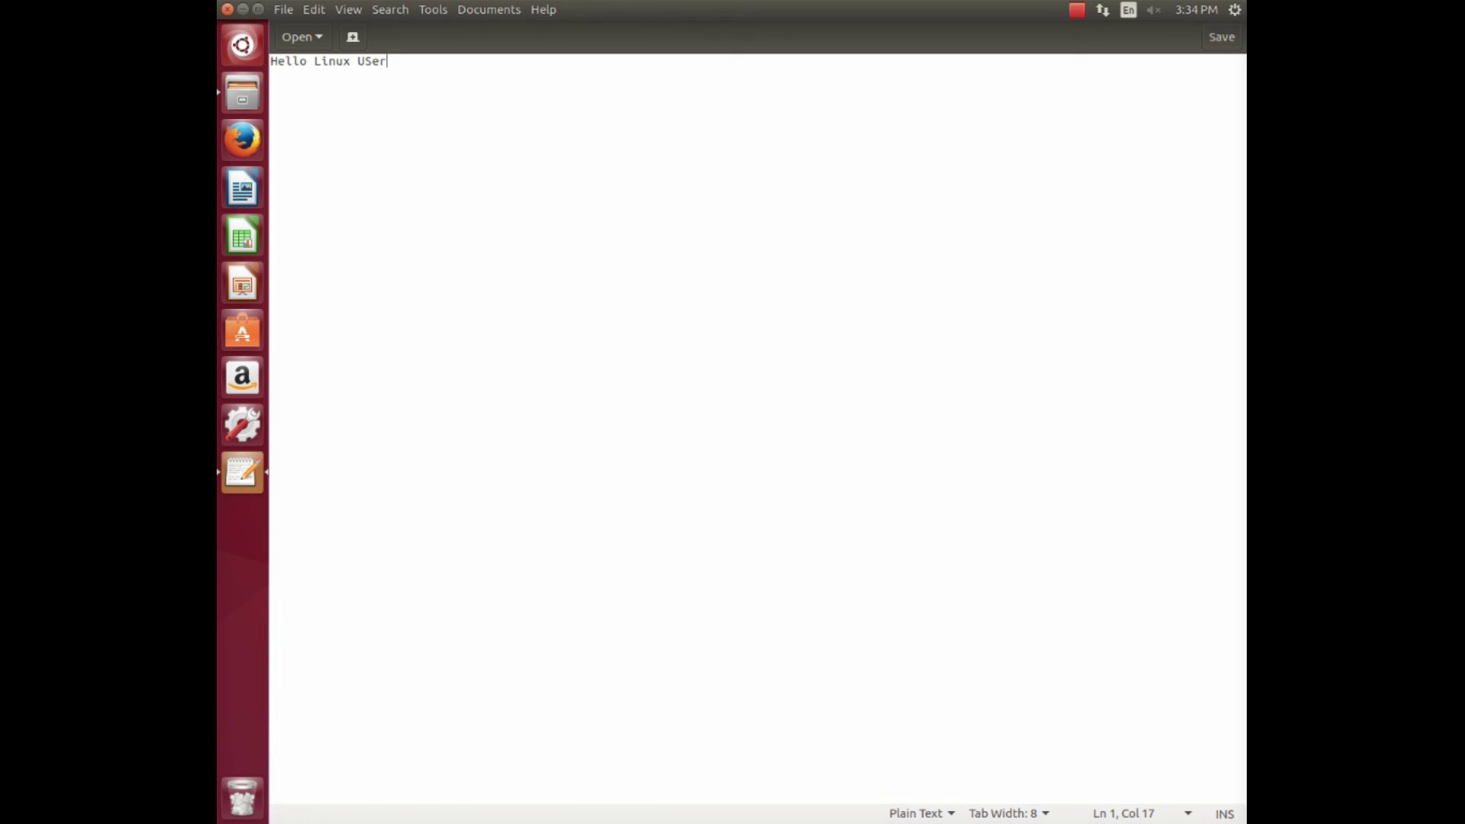
key(ctrl+q)
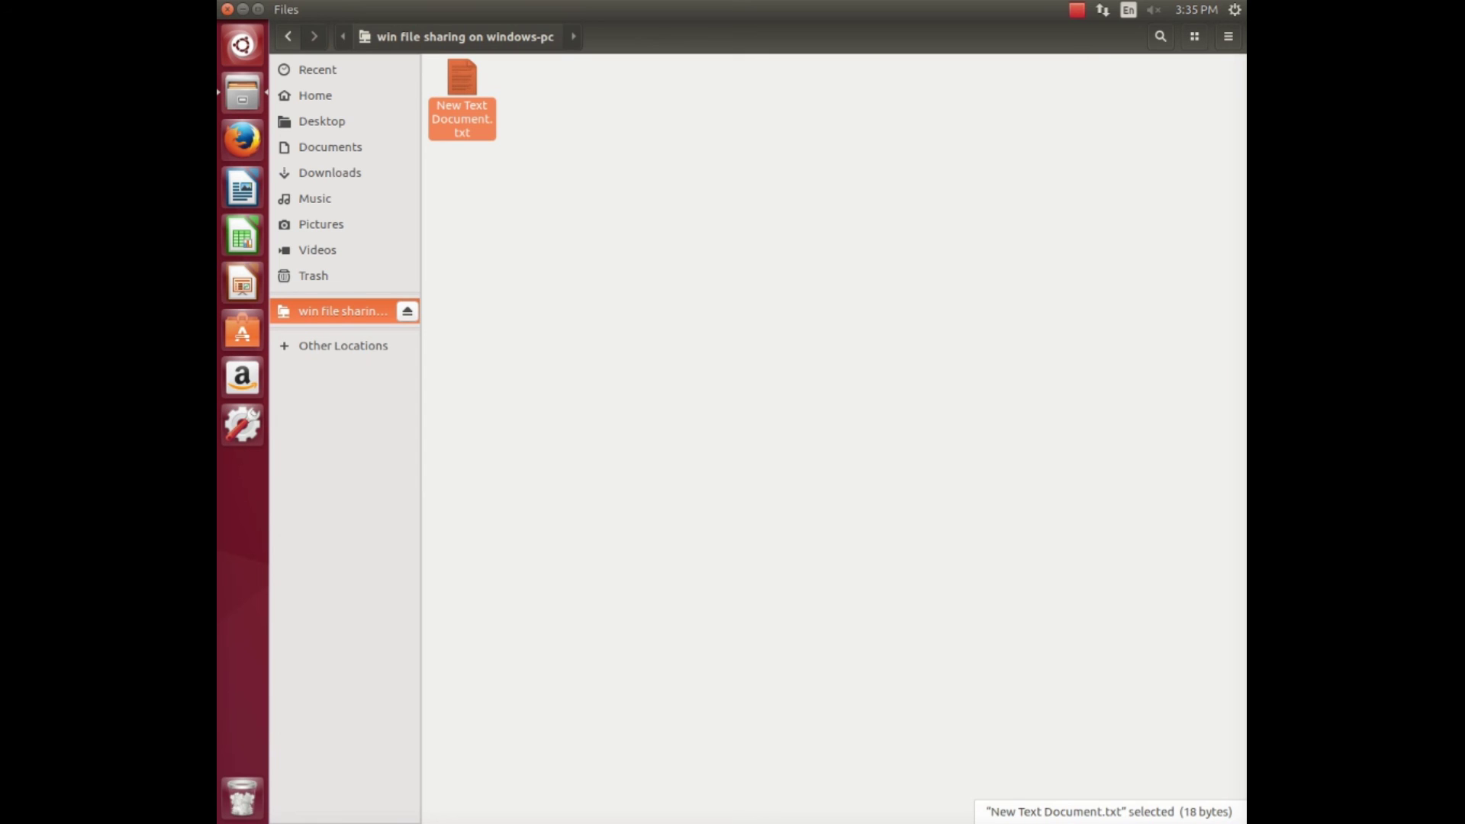
key(ctrl+q)
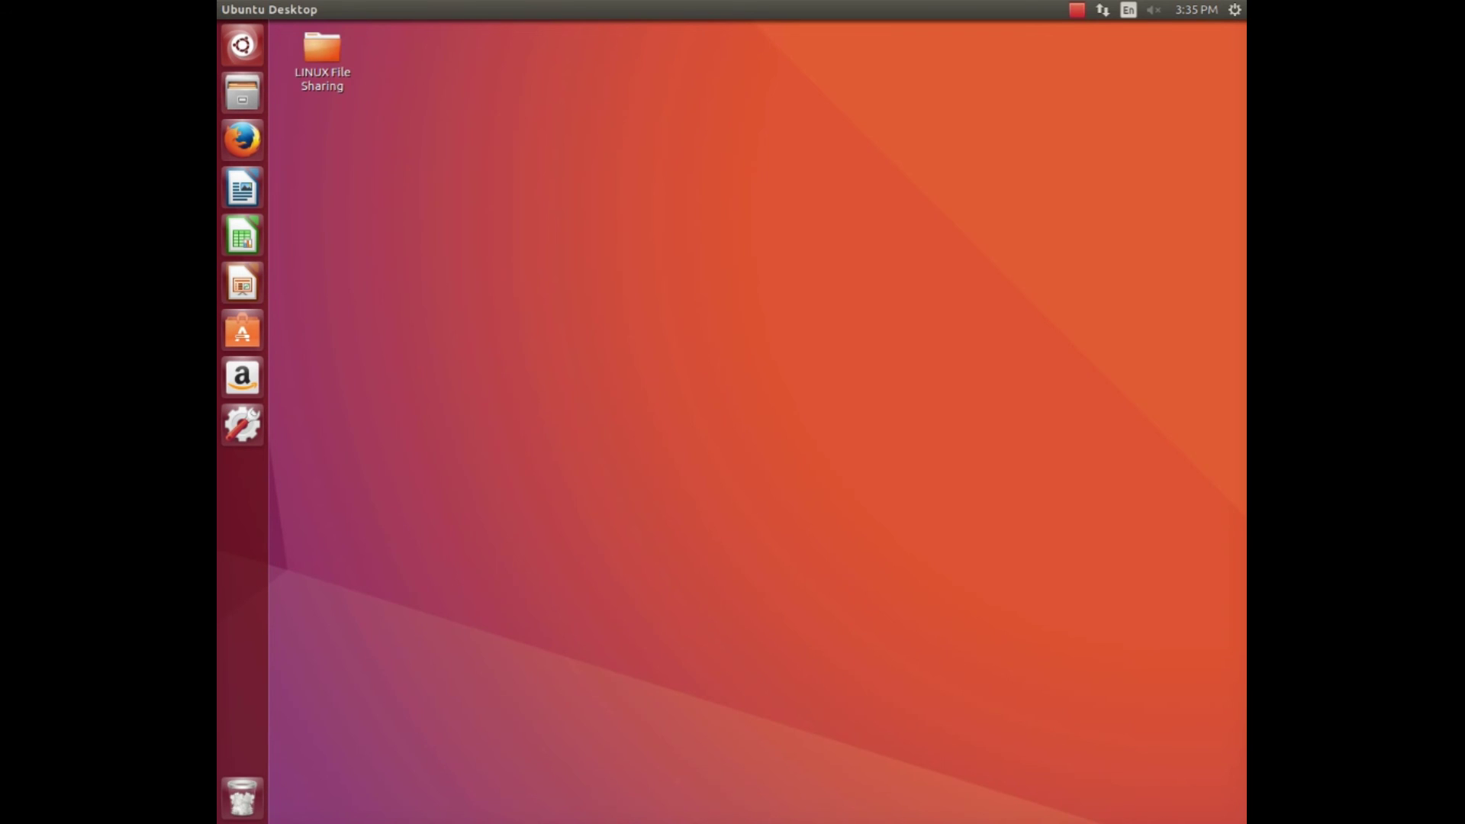